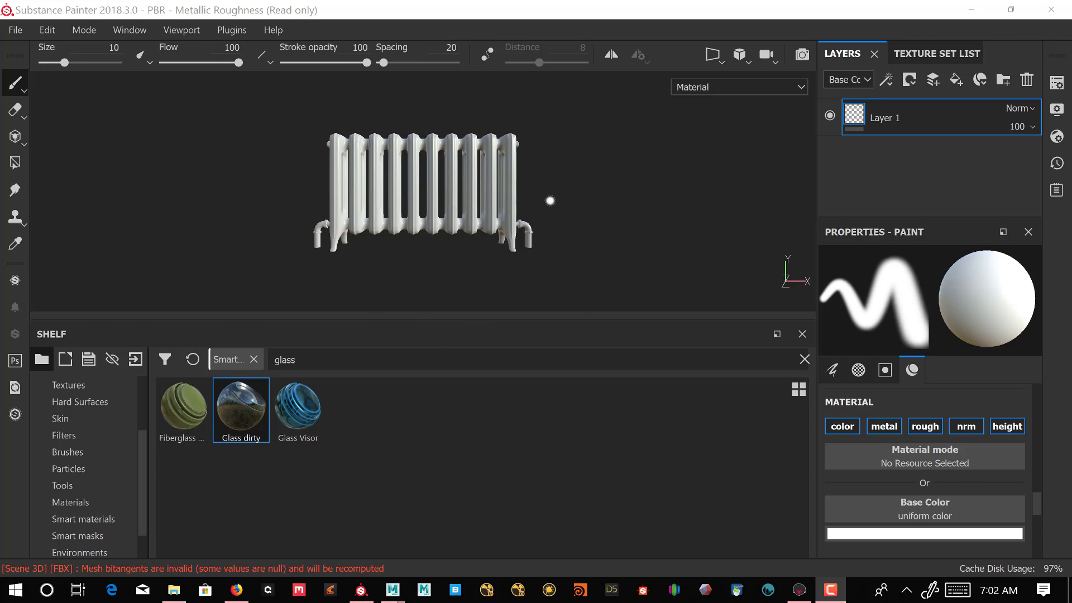
Inspect the untextured radiator model from several angles.
left_click_drag(466, 212, 594, 207, "alt")
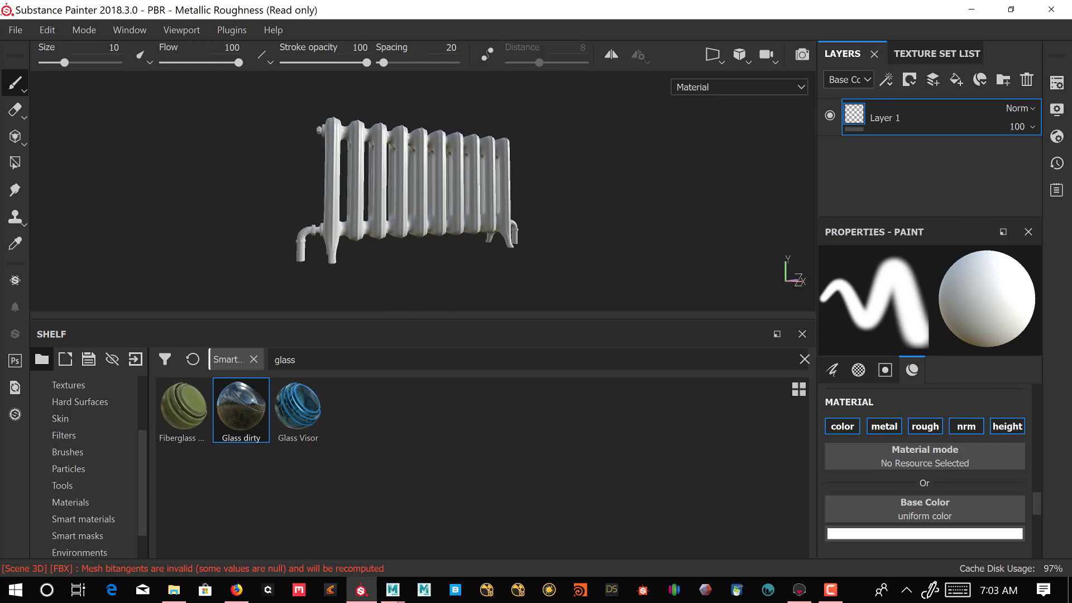
mouse_move(672, 203)
left_mouse_down("alt")
mouse_move(402, 218)
mouse_move(664, 221)
left_mouse_up("alt")
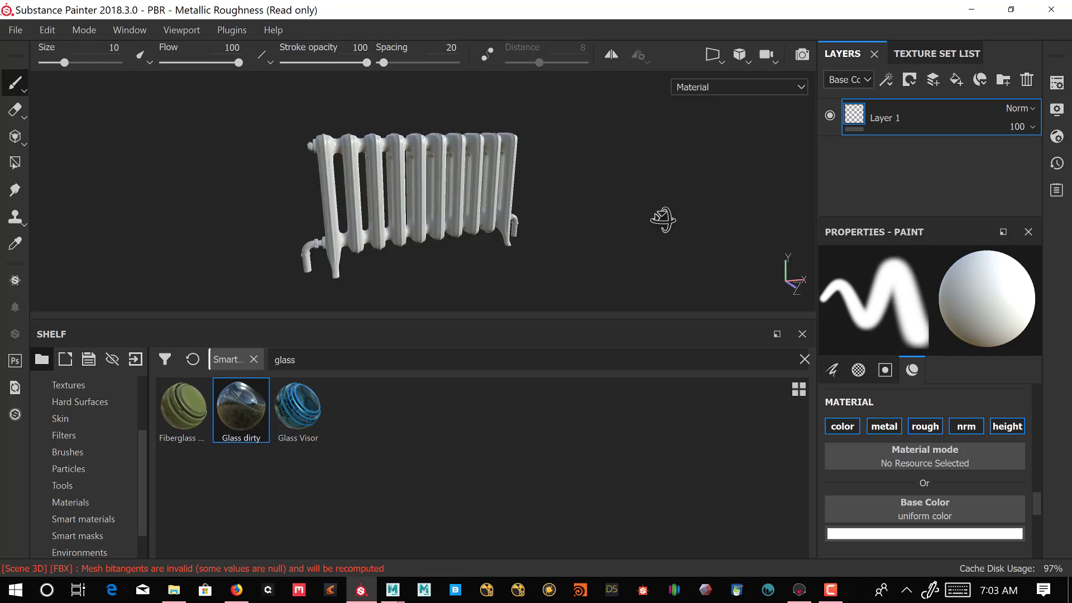
middle_click_drag(660, 215, 713, 239, "alt")
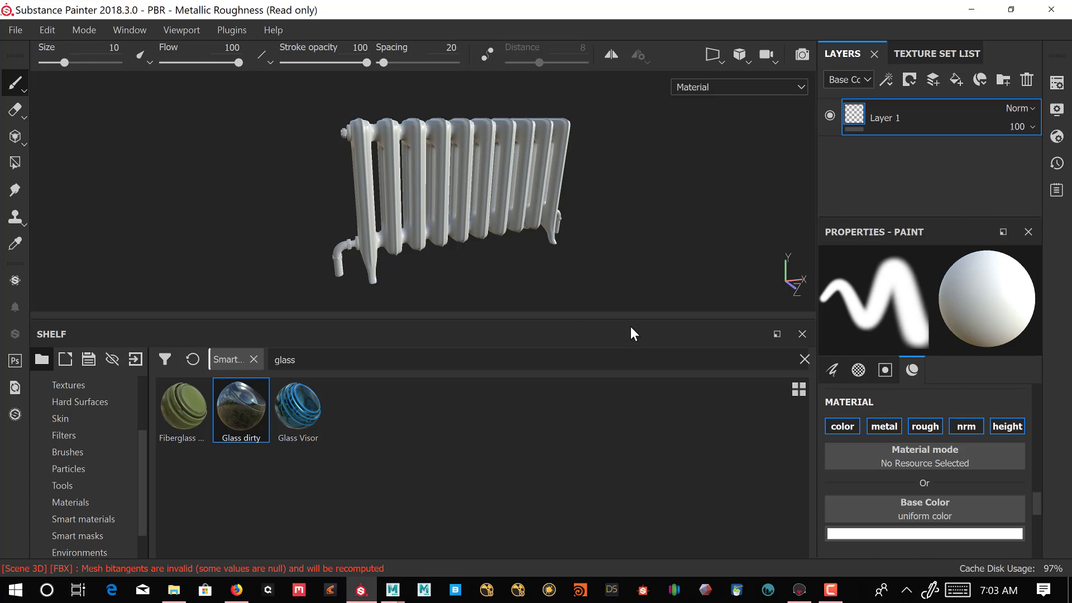
mouse_move(646, 184)
left_mouse_down("alt")
mouse_move(342, 177)
mouse_move(687, 206)
mouse_move(558, 270)
mouse_move(575, 201)
mouse_move(660, 194)
left_mouse_up("alt")
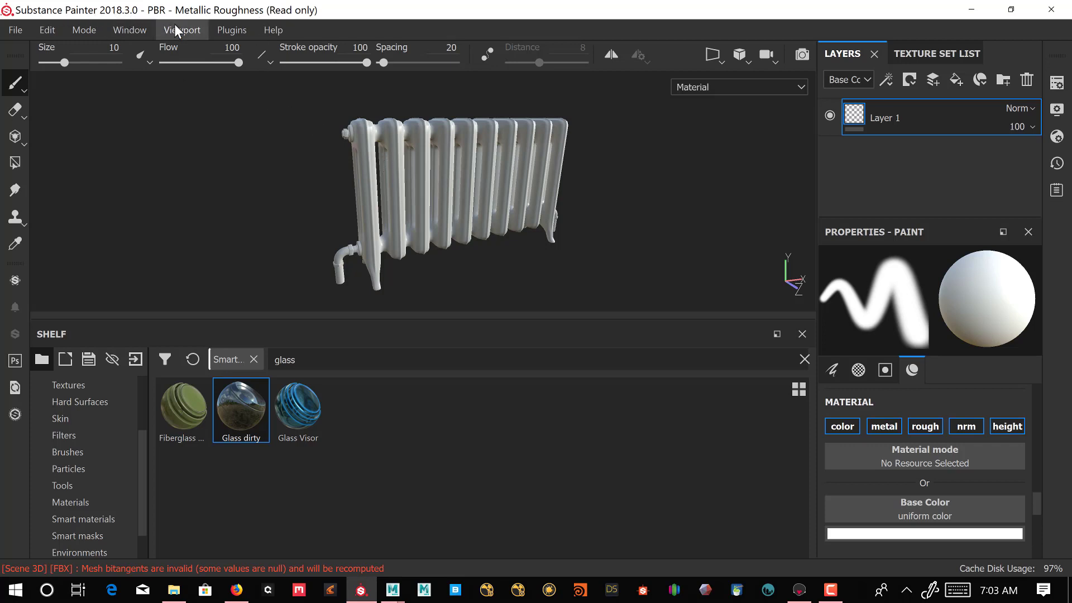
mouse_move(567, 196)
left_mouse_down("alt")
mouse_move(319, 184)
mouse_move(508, 204)
mouse_move(481, 294)
mouse_move(471, 223)
mouse_move(498, 198)
mouse_move(574, 195)
left_mouse_up("alt")
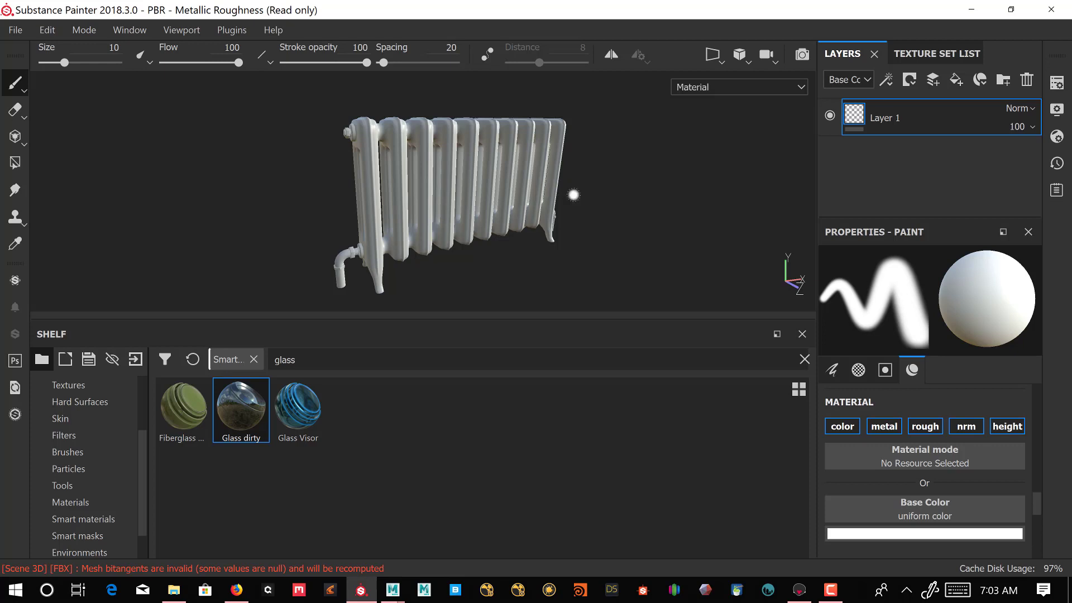
mouse_move(393, 201)
left_mouse_down("alt")
mouse_move(490, 180)
mouse_move(632, 215)
mouse_move(369, 194)
mouse_move(347, 203)
mouse_move(431, 204)
mouse_move(424, 183)
mouse_move(525, 215)
mouse_move(555, 212)
mouse_move(555, 222)
mouse_move(574, 213)
mouse_move(582, 89)
mouse_move(581, 120)
left_mouse_up("alt")
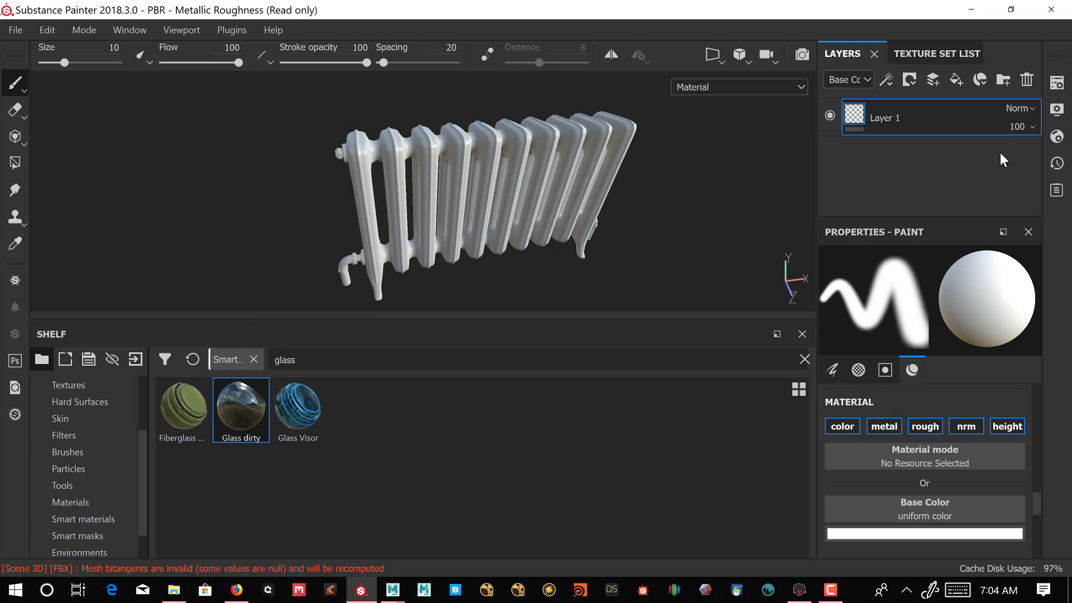
Add an Ambient occlusion channel to the radiator's texture set.
left_click(1057, 84)
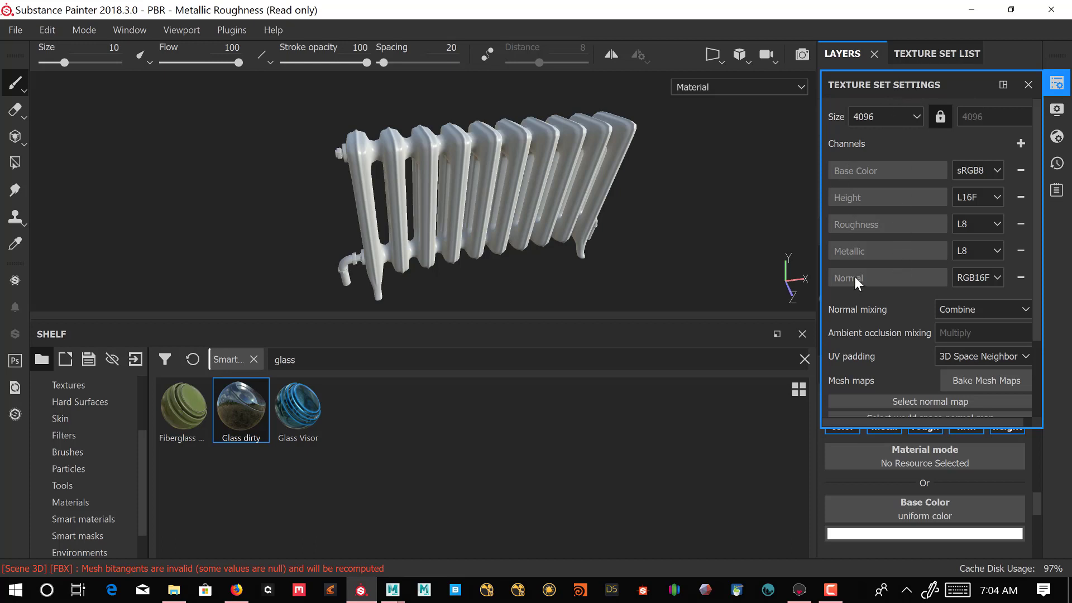
scroll(855, 279, "down", 3)
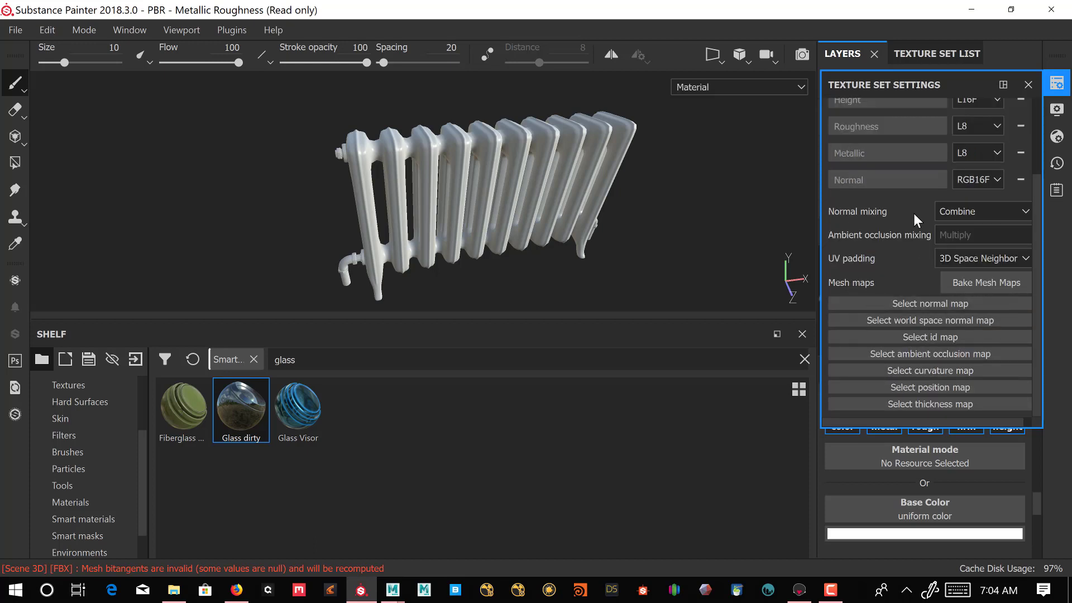
scroll(914, 213, "up", 3)
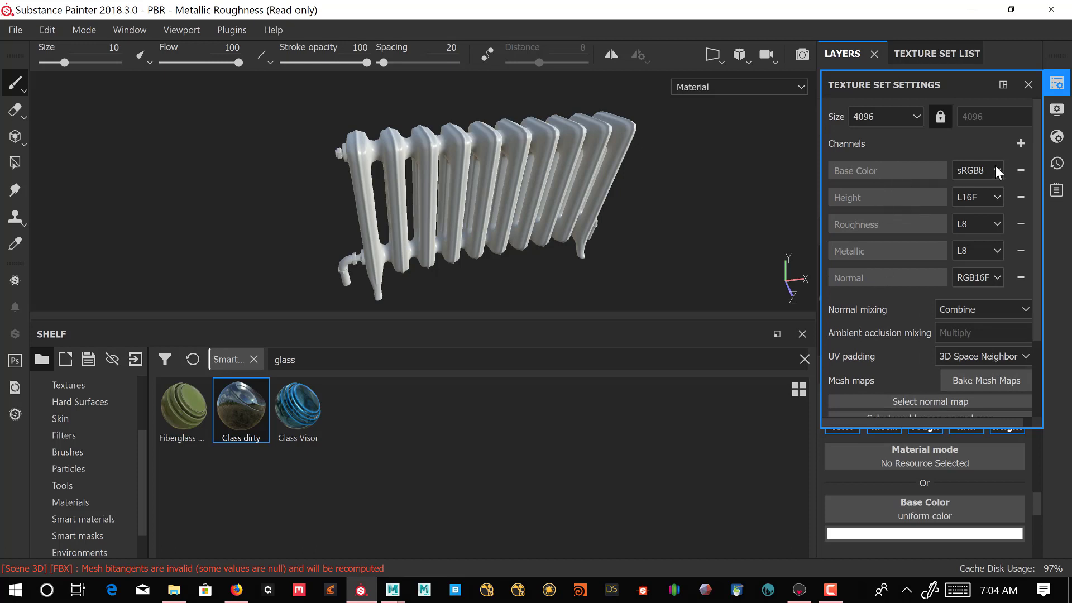
left_click(1023, 143)
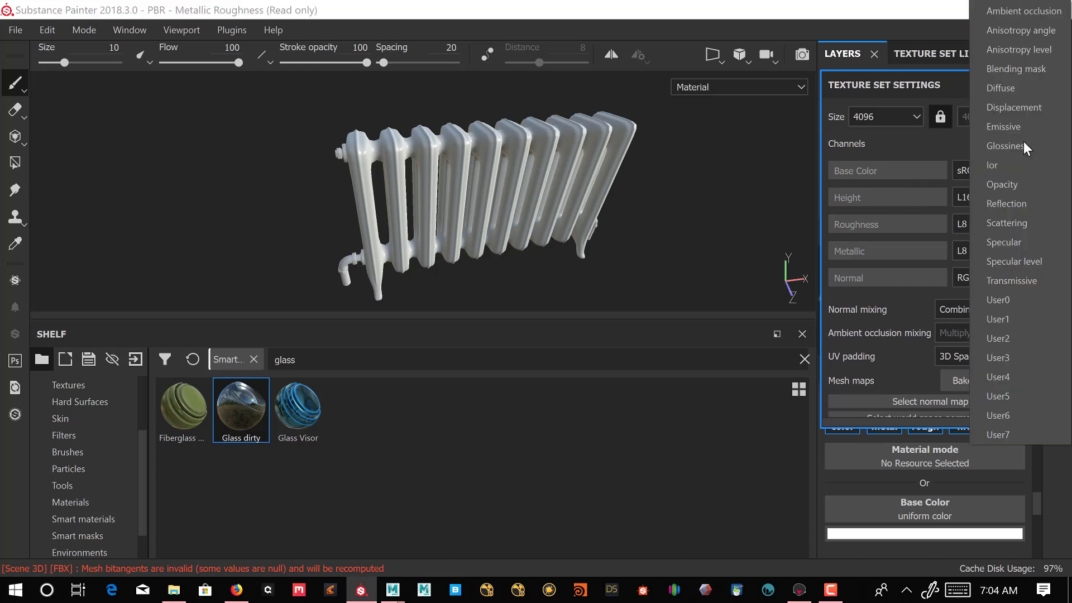
left_click(1029, 11)
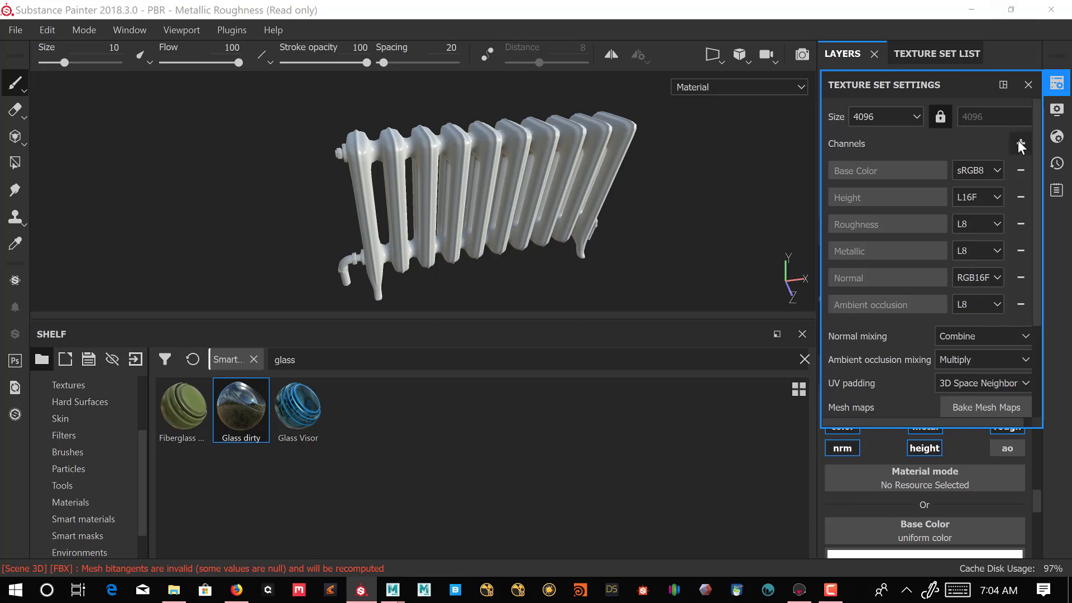
Add Ior and Displacement channels to the texture set.
left_click(1020, 142)
left_click(1020, 143)
left_click(1020, 140)
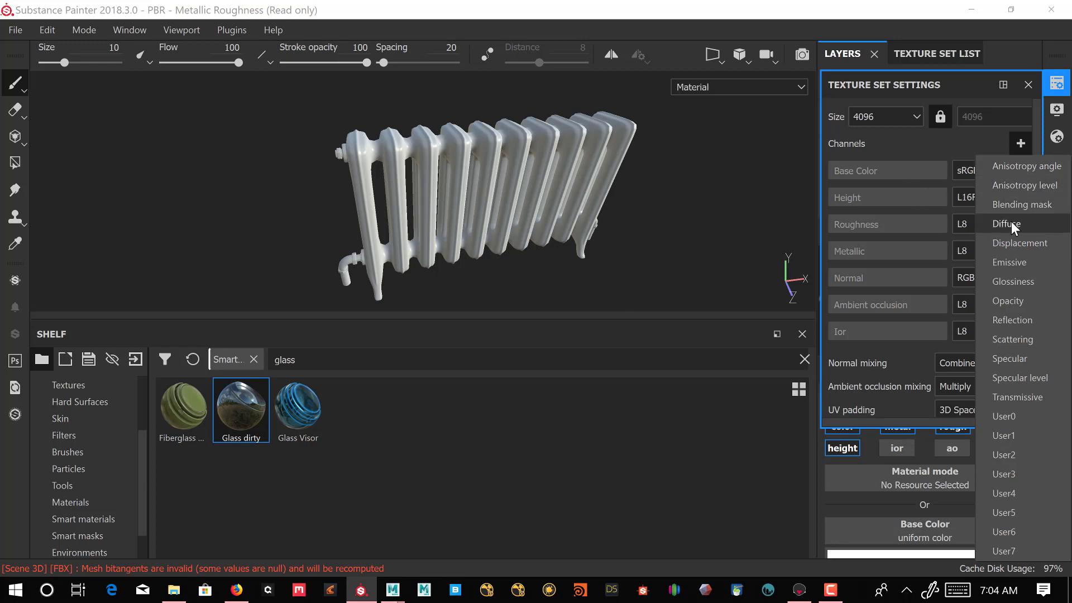
left_click(1016, 242)
Add Glossiness and Reflection channels to the texture set.
left_click(1020, 144)
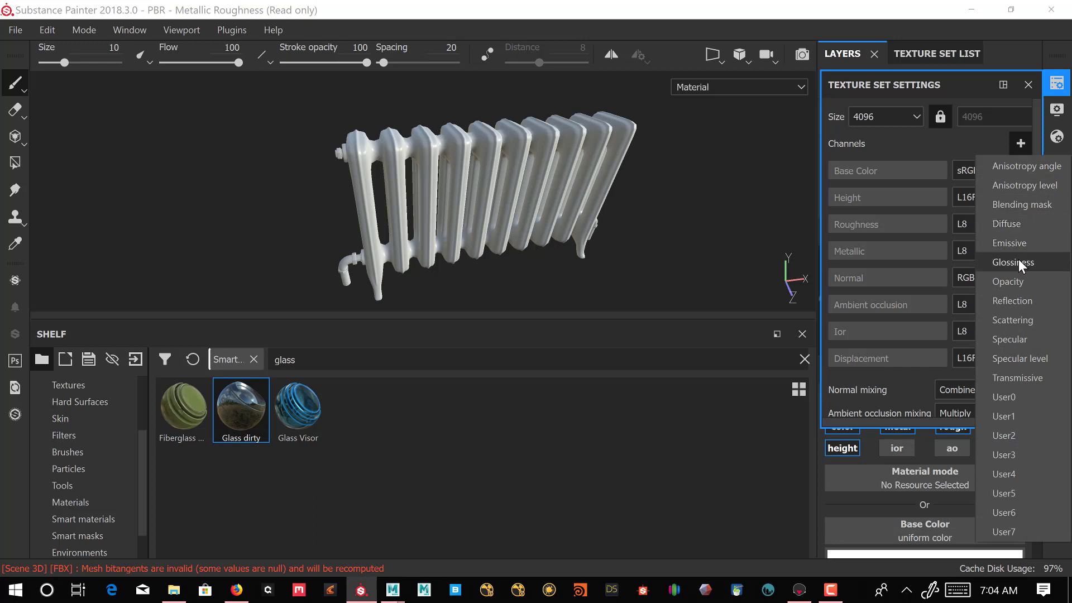
left_click(1019, 261)
left_click(1021, 143)
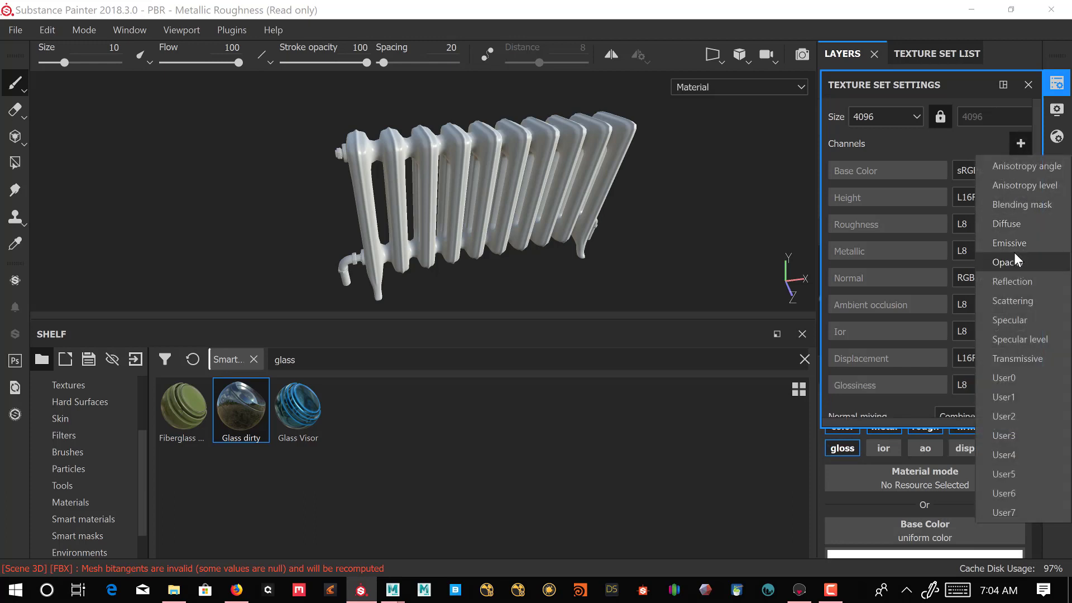
left_click(1018, 283)
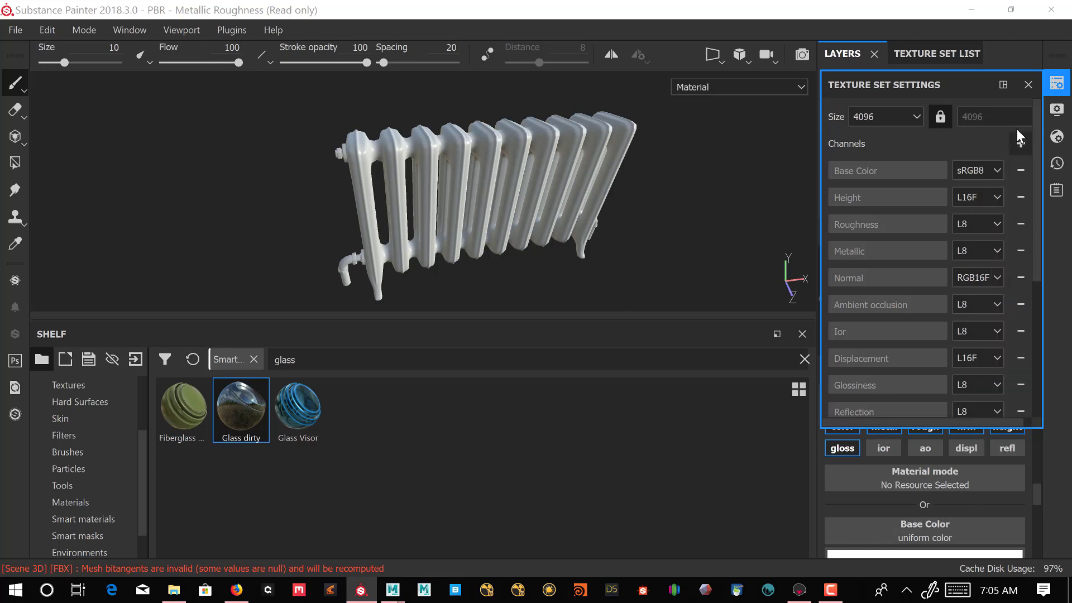
left_click(1020, 143)
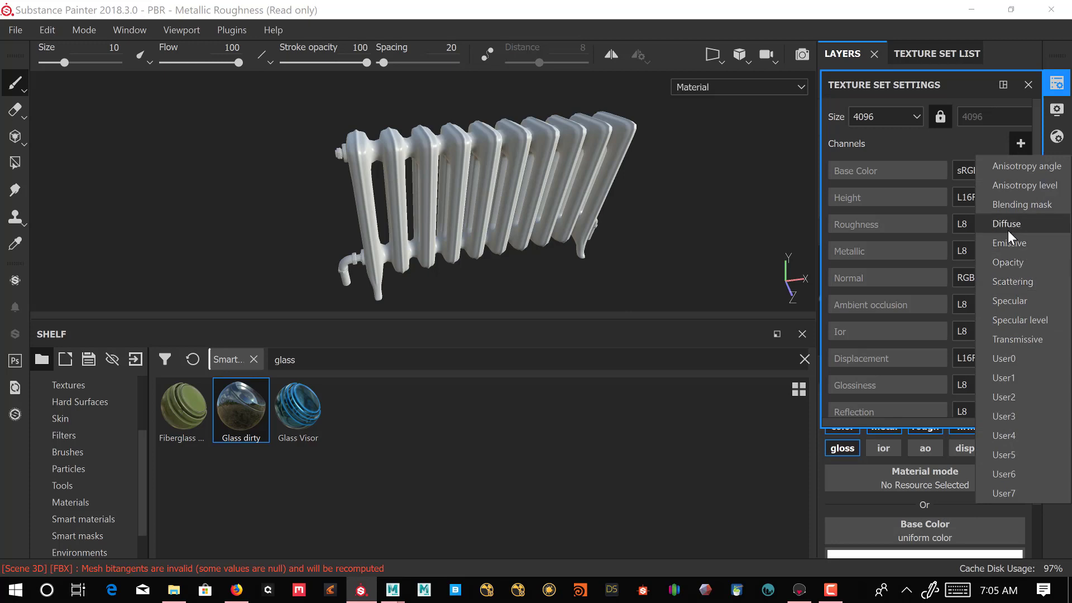
left_click(923, 136)
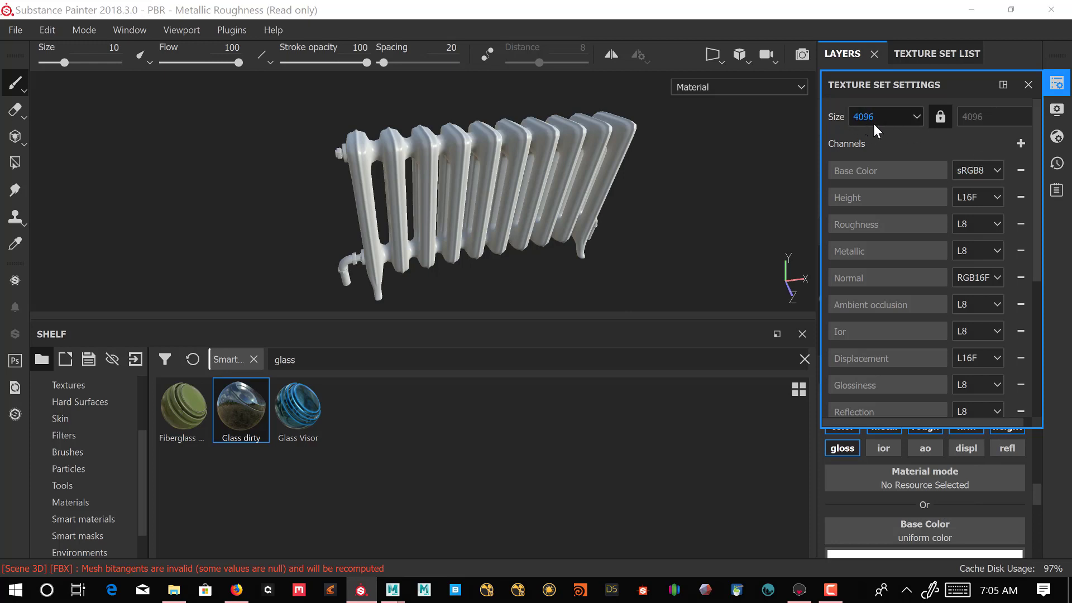
Bake all mesh maps for radiator1 with an output size of 4096.
scroll(893, 159, "down", 5)
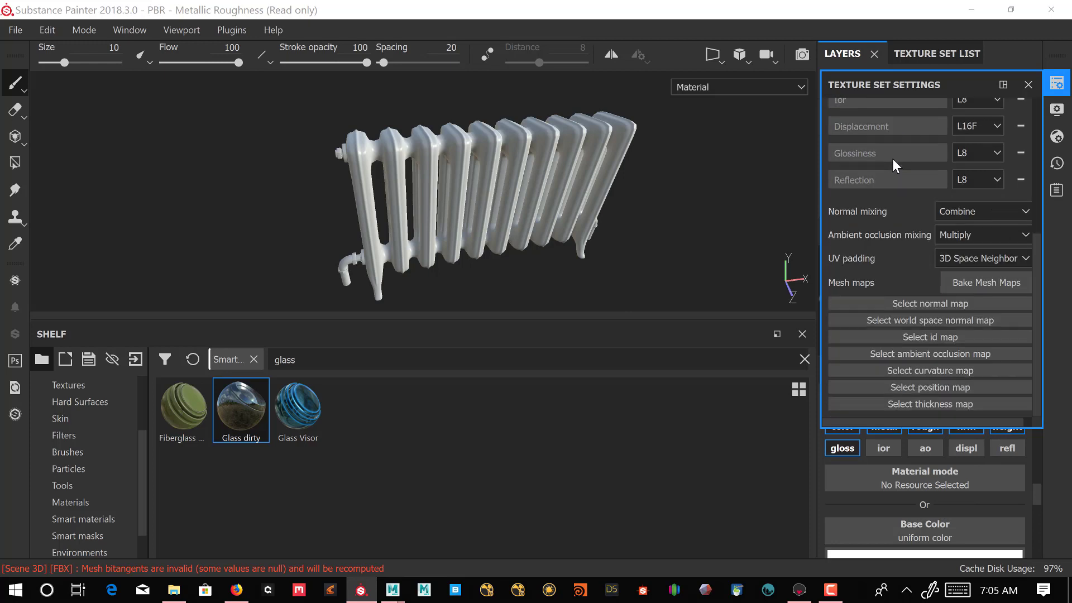
left_click(1000, 283)
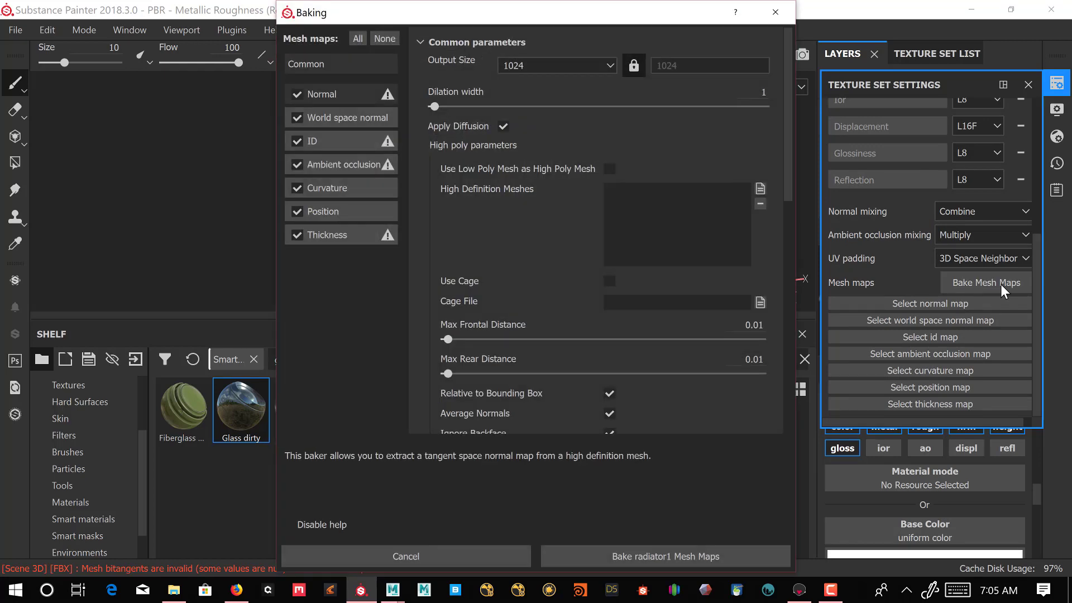
left_click(559, 64)
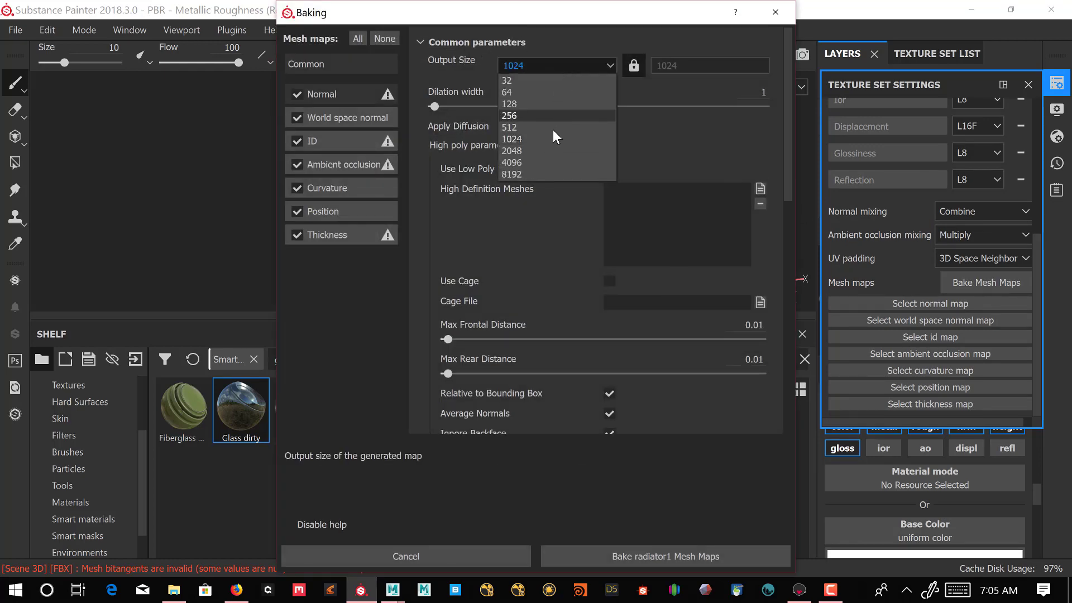
left_click(548, 162)
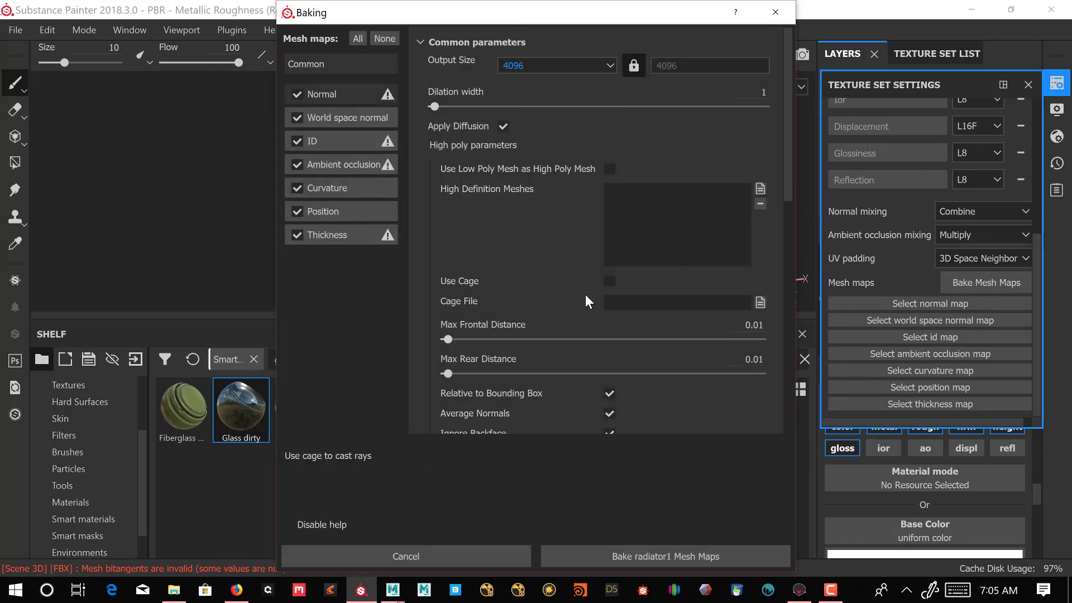
left_click(644, 555)
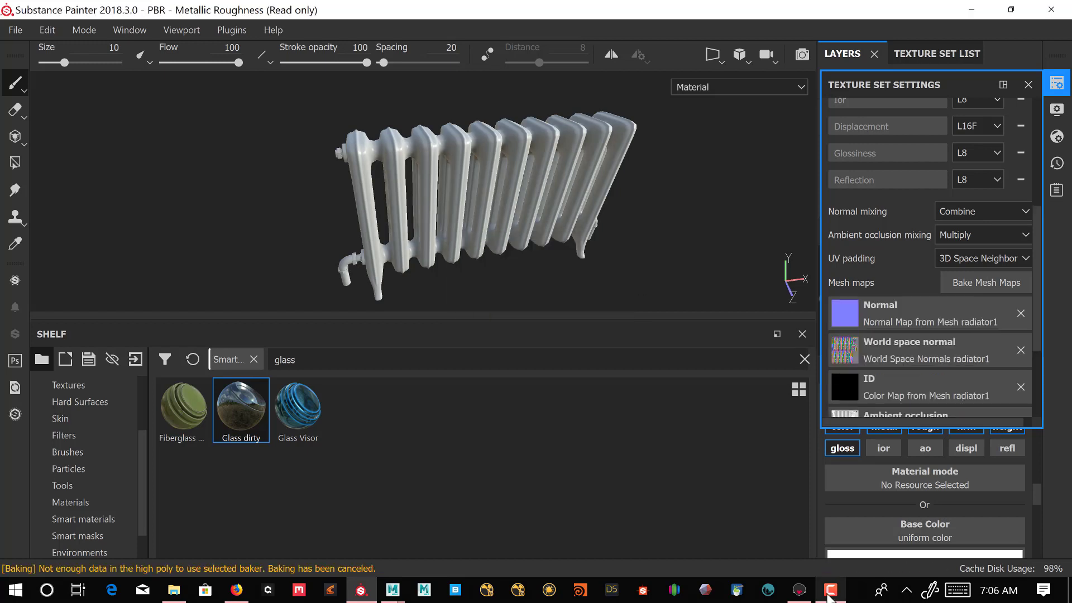
left_click(831, 592)
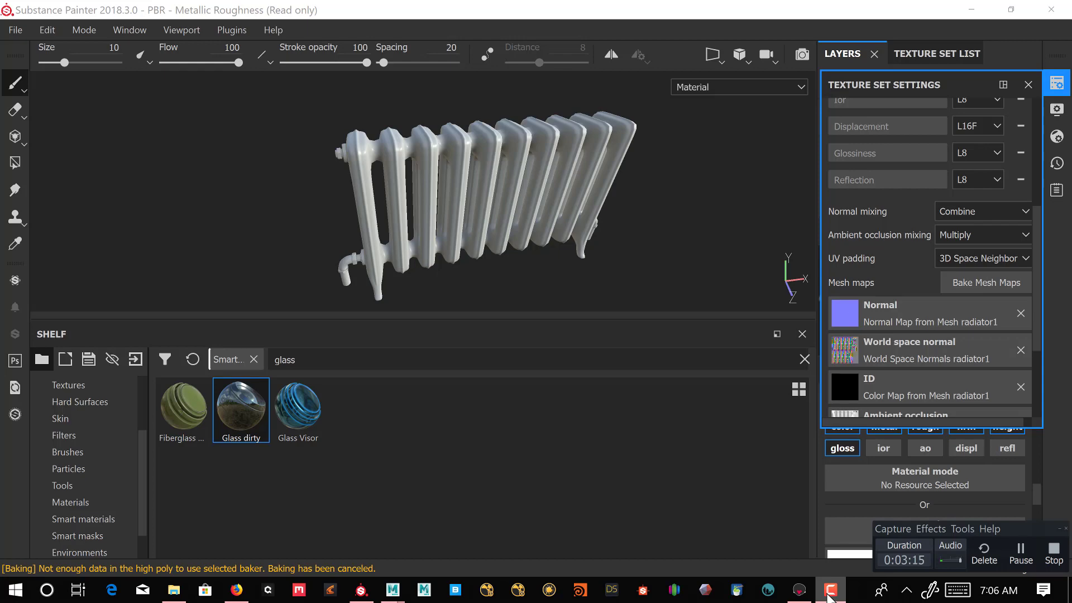
left_click(831, 593)
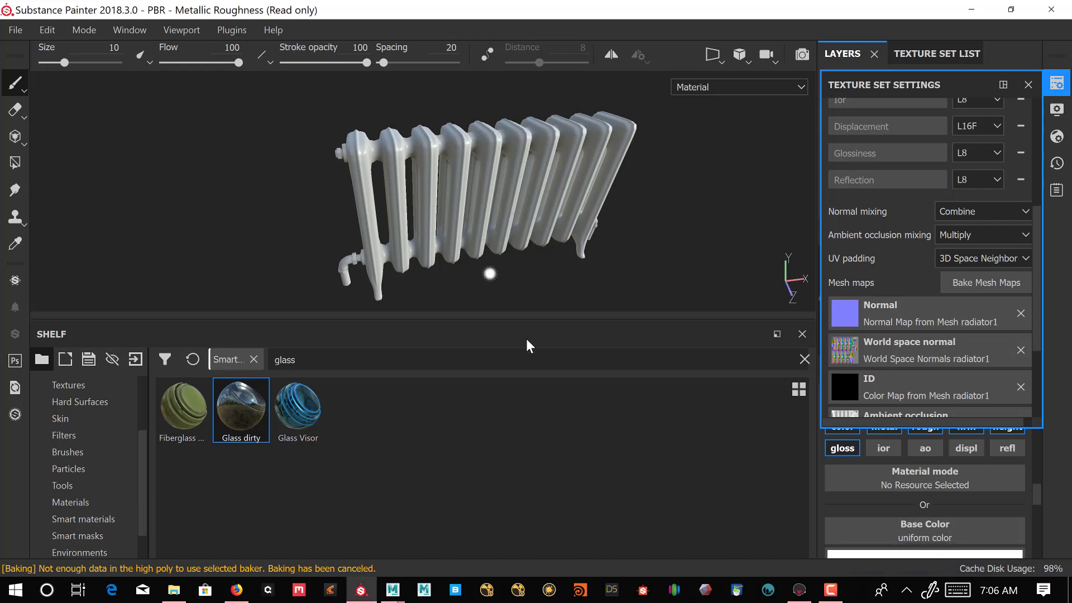
Review the channels and baked mesh maps in the texture set settings, then close the settings.
scroll(964, 271, "down", 2)
scroll(950, 204, "up", 4)
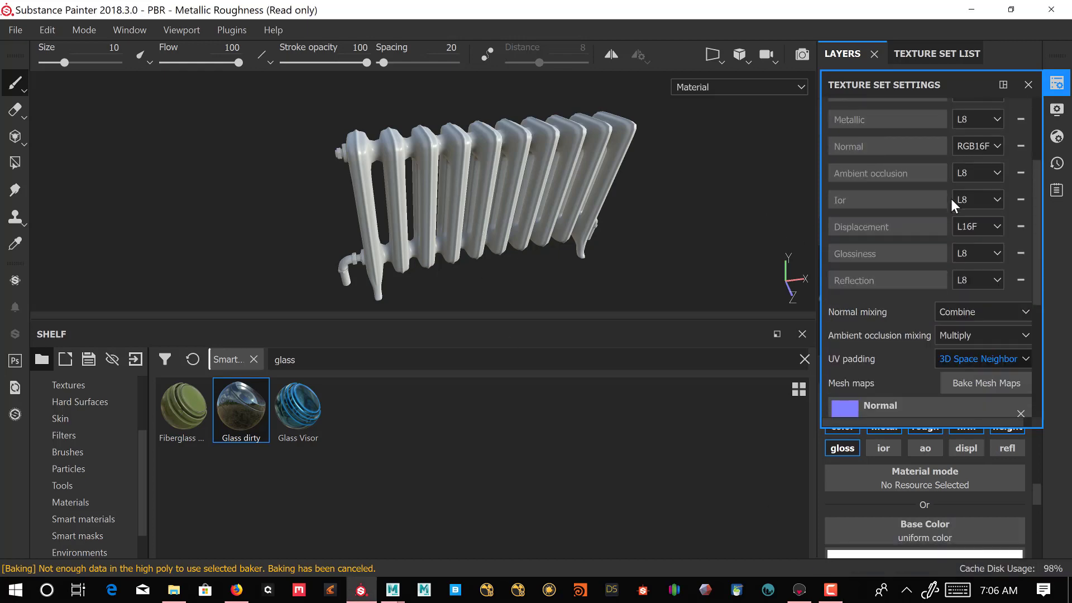
scroll(883, 256, "down", 3)
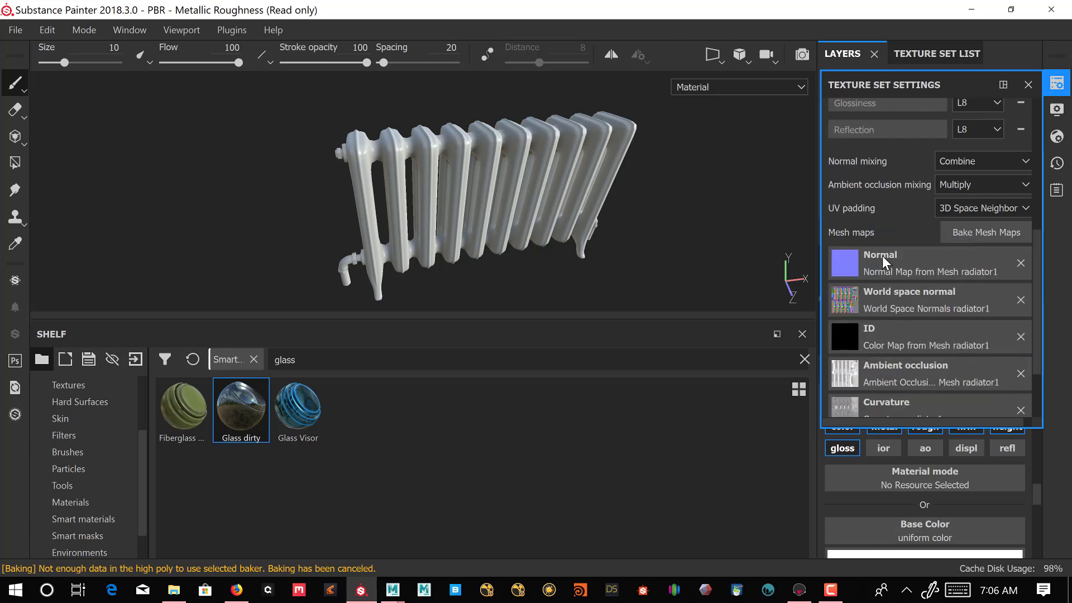
scroll(873, 278, "down", 1)
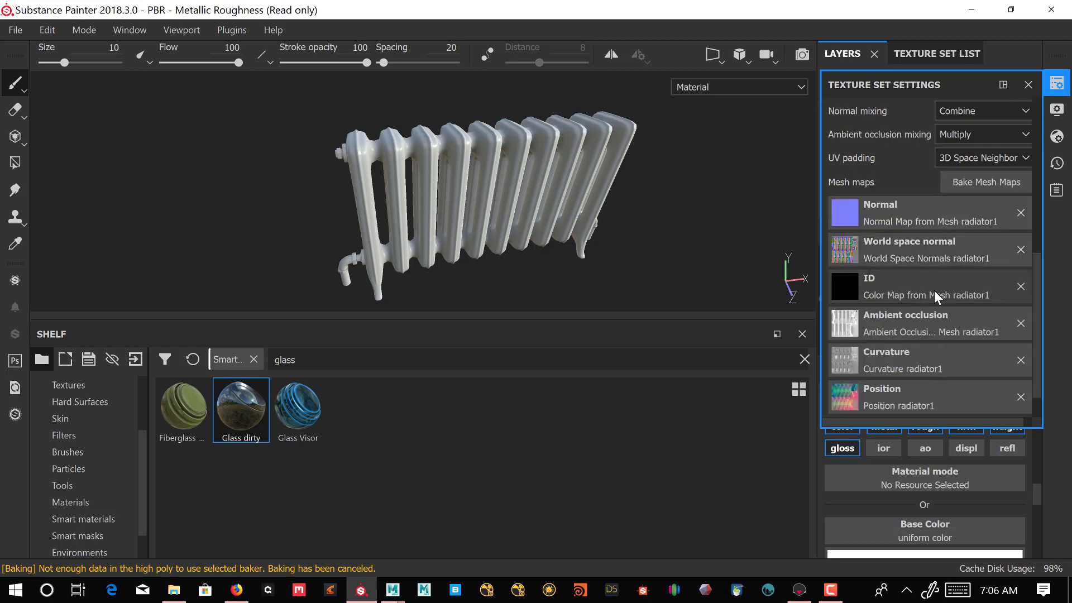
scroll(944, 295, "down", 1)
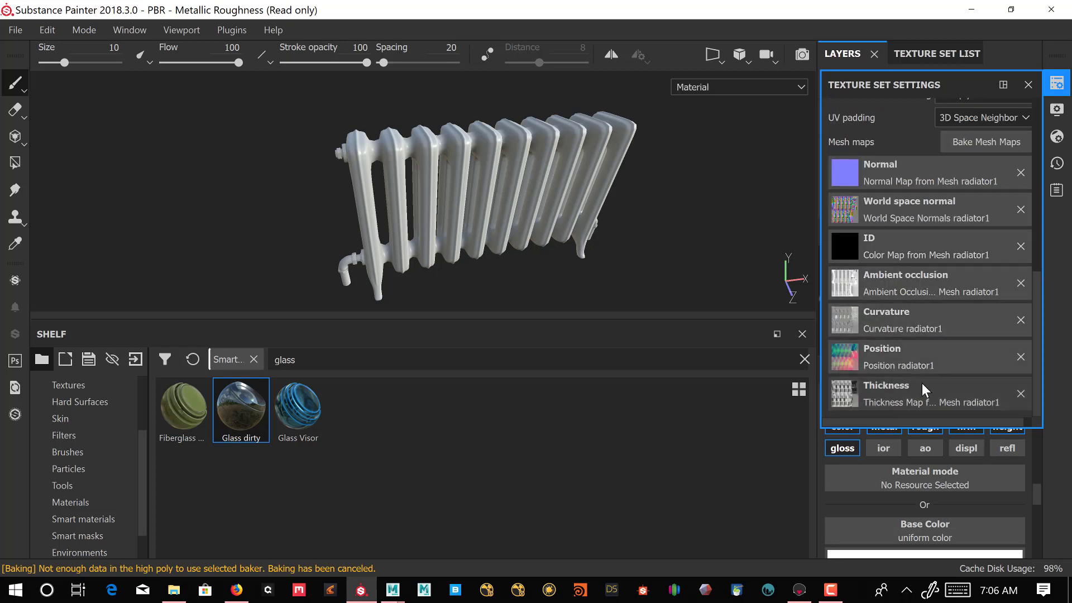
scroll(951, 373, "up", 5)
scroll(950, 372, "up", 2)
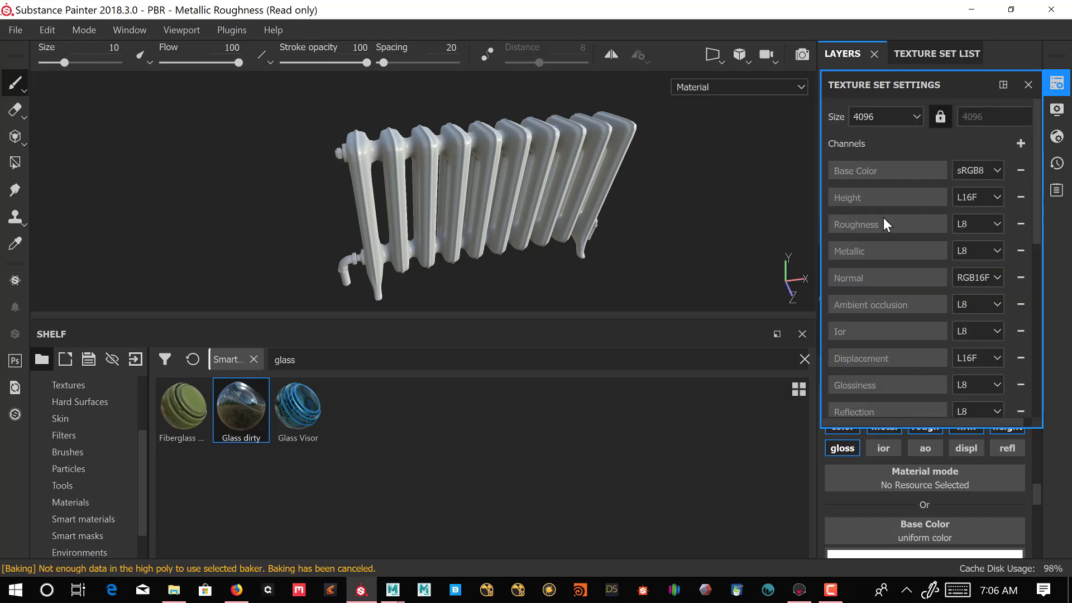
left_click(1029, 85)
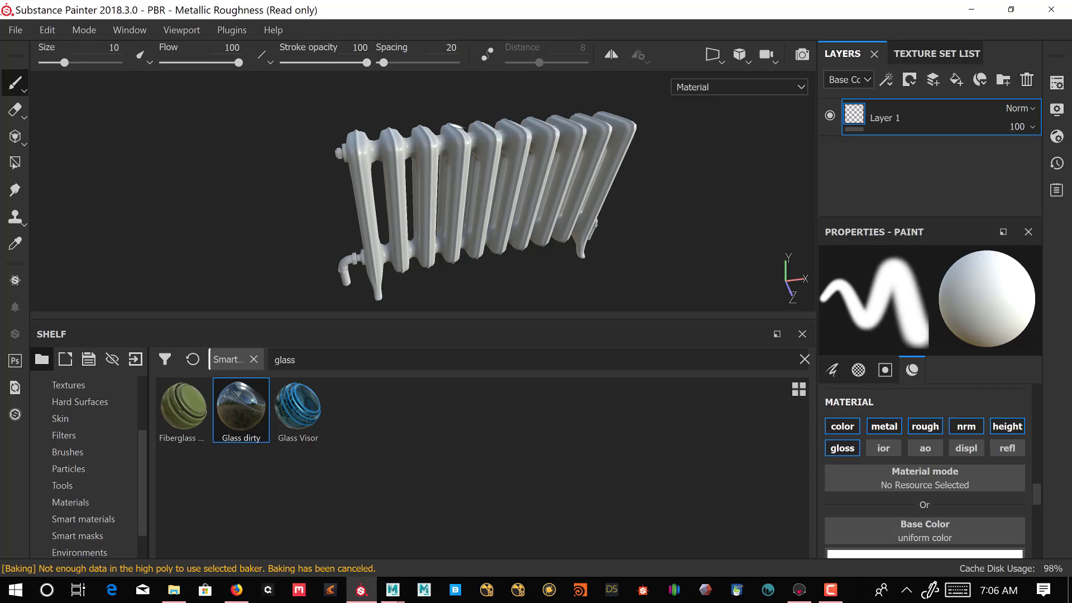
Show the full smart materials collection in the shelf without the glass search filter.
left_click_drag(606, 219, 647, 207, "alt")
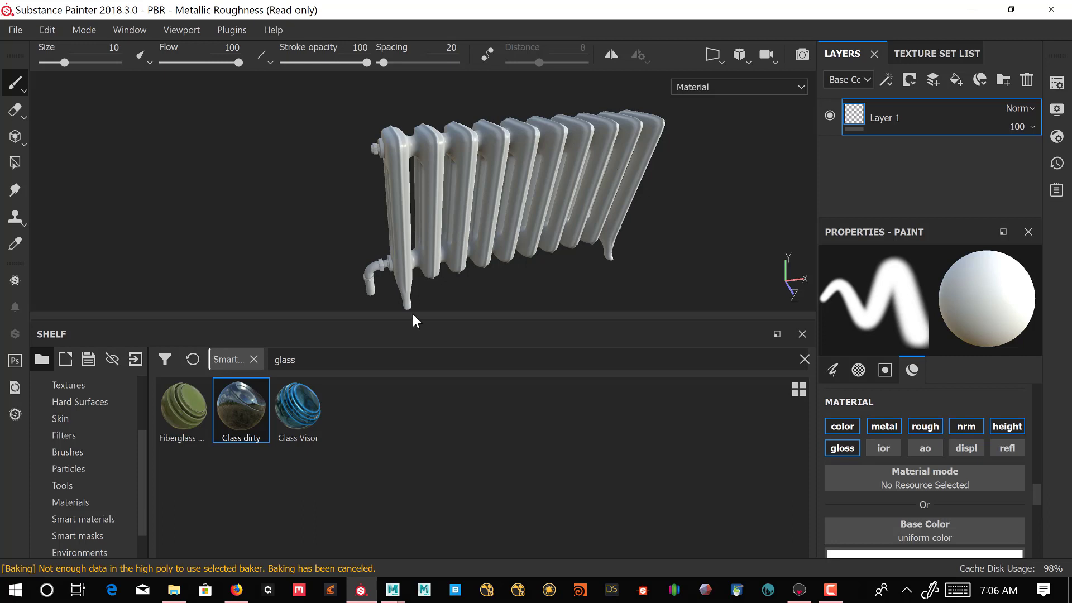
left_click_drag(144, 503, 143, 527)
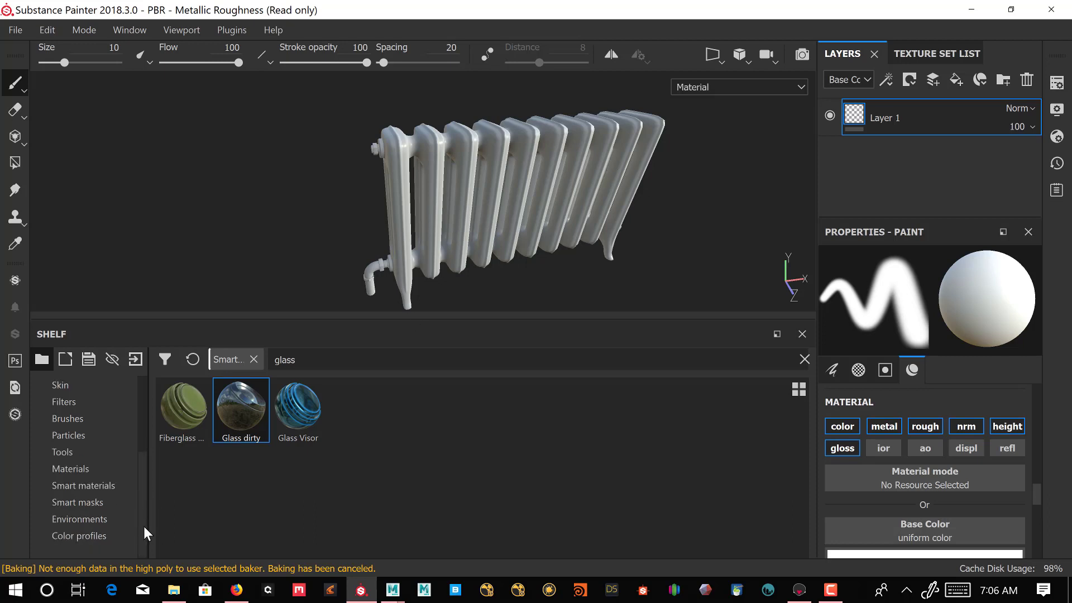
left_click(94, 484)
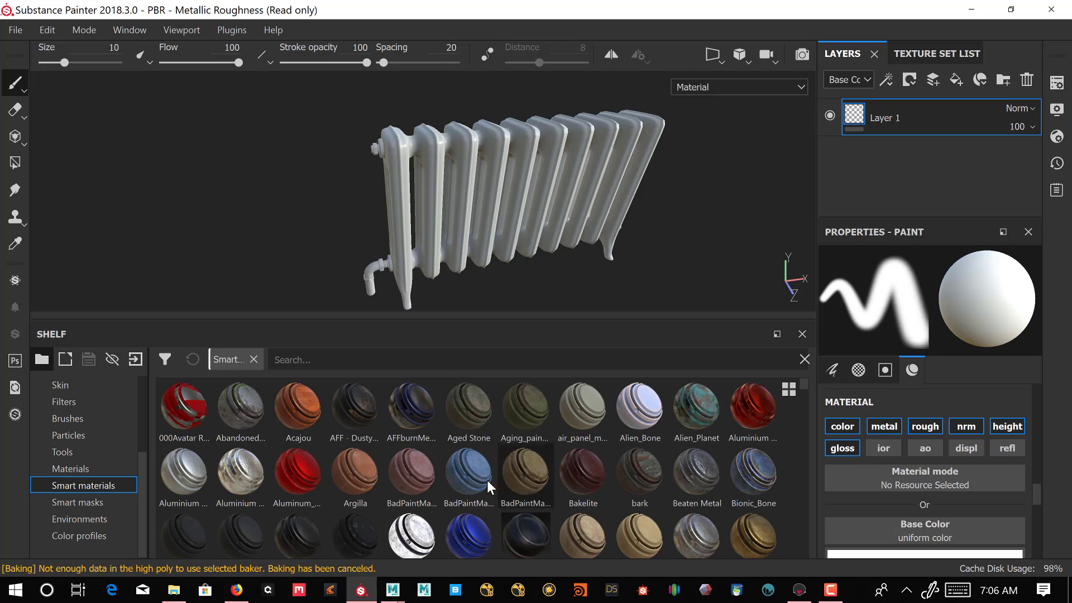
left_click(345, 359)
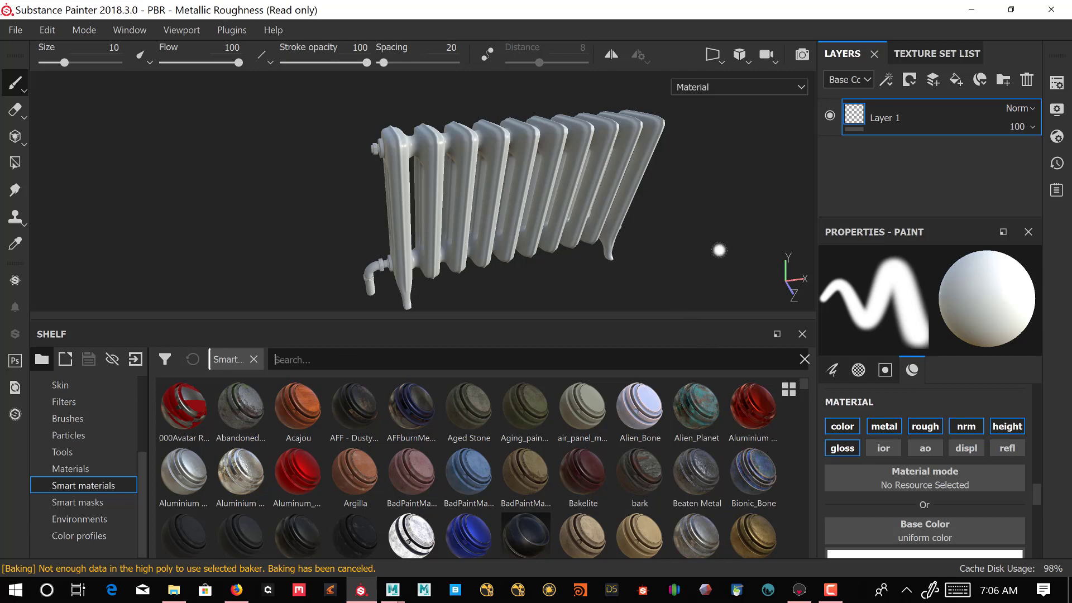
left_click_drag(719, 247, 519, 243, "alt")
mouse_move(557, 228)
left_mouse_down("alt")
mouse_move(788, 244)
mouse_move(738, 269)
mouse_move(693, 266)
mouse_move(684, 229)
mouse_move(737, 225)
mouse_move(685, 234)
mouse_move(448, 202)
mouse_move(377, 204)
mouse_move(605, 209)
mouse_move(709, 222)
mouse_move(658, 247)
mouse_move(605, 223)
mouse_move(627, 192)
mouse_move(618, 208)
left_mouse_up("alt")
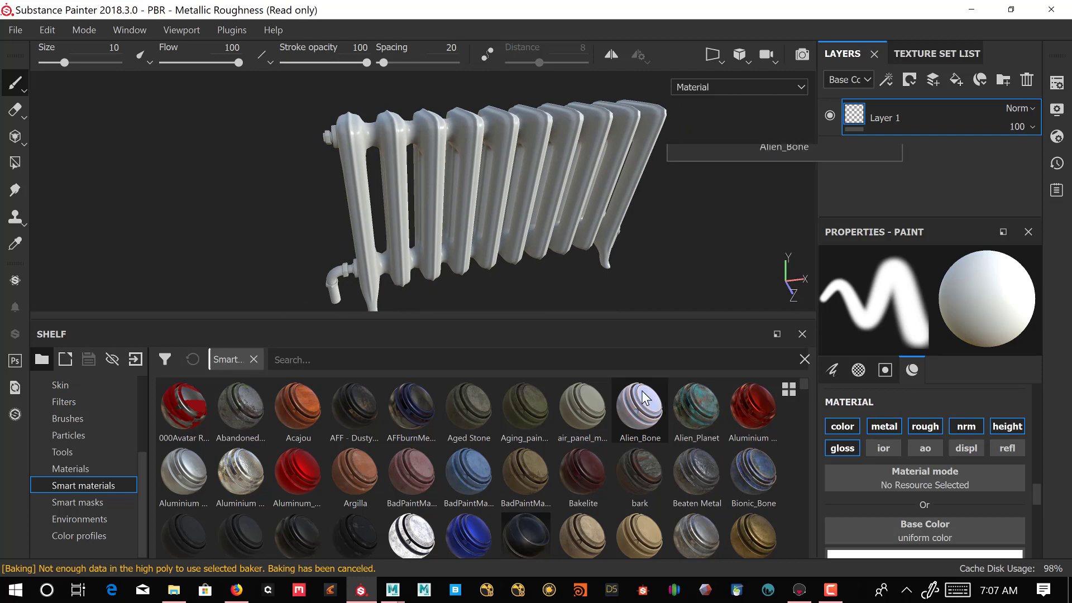
Search the smart materials for "paint" and apply the Red Painted Robot material to the radiator.
left_click(605, 360)
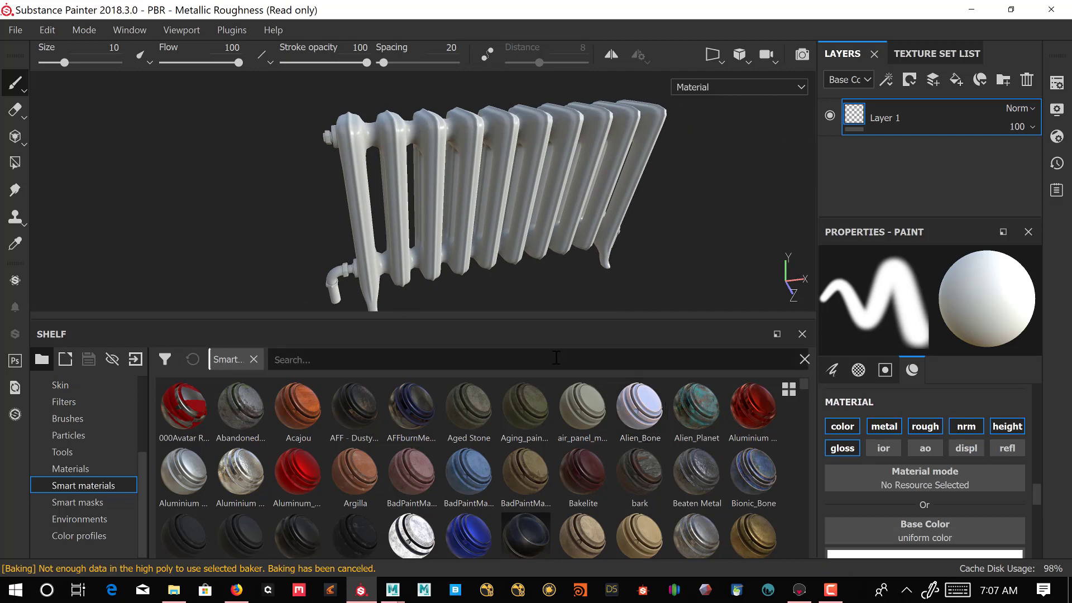
type("paint")
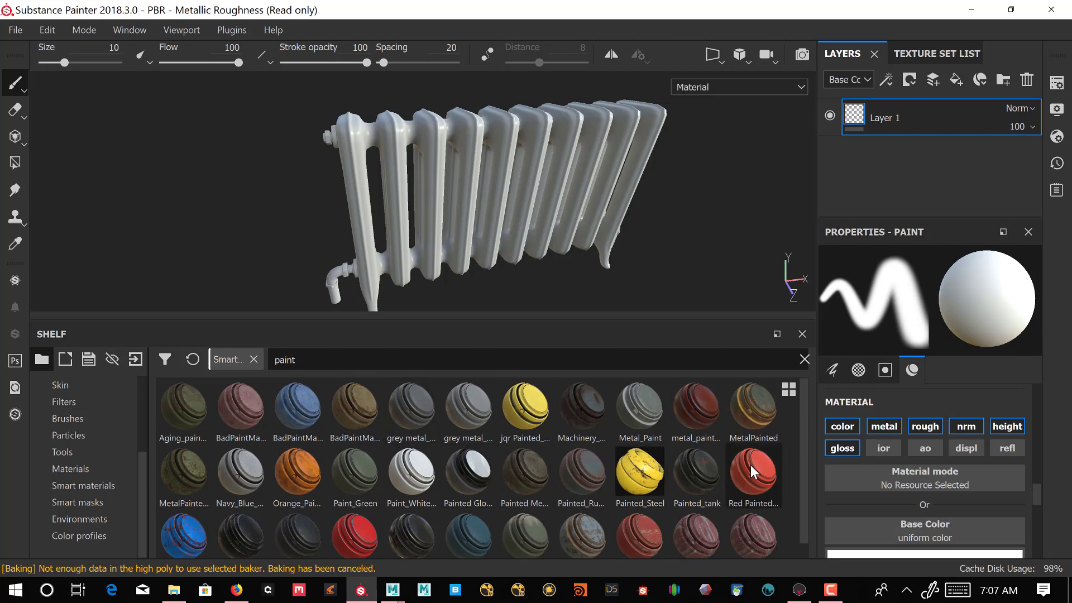
mouse_move(754, 472)
left_mouse_down()
mouse_move(516, 179)
mouse_move(681, 333)
mouse_move(772, 469)
mouse_move(761, 468)
left_mouse_up()
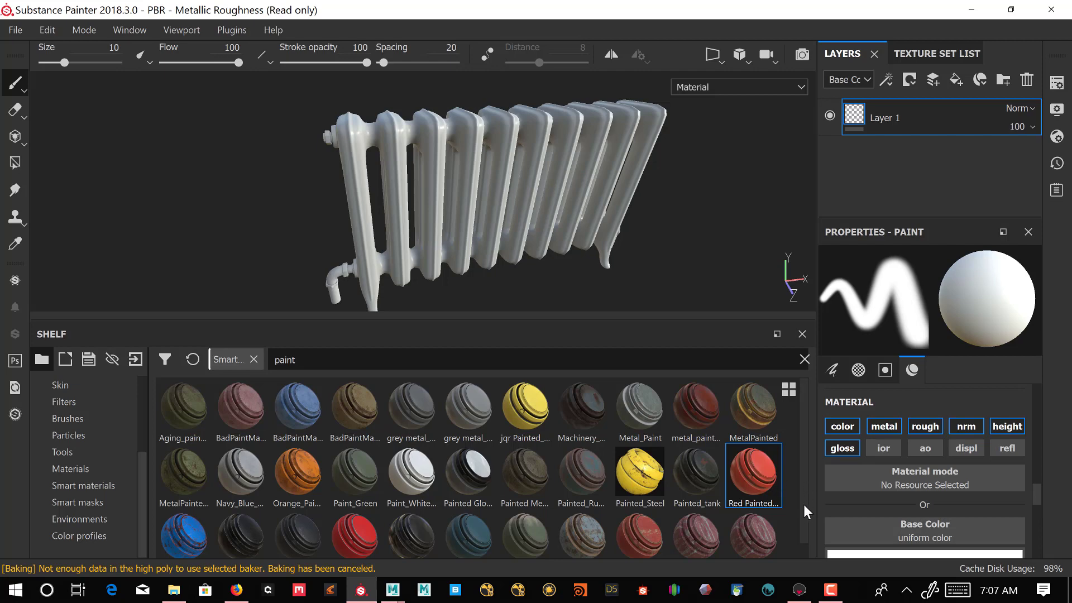
left_click_drag(759, 475, 440, 197)
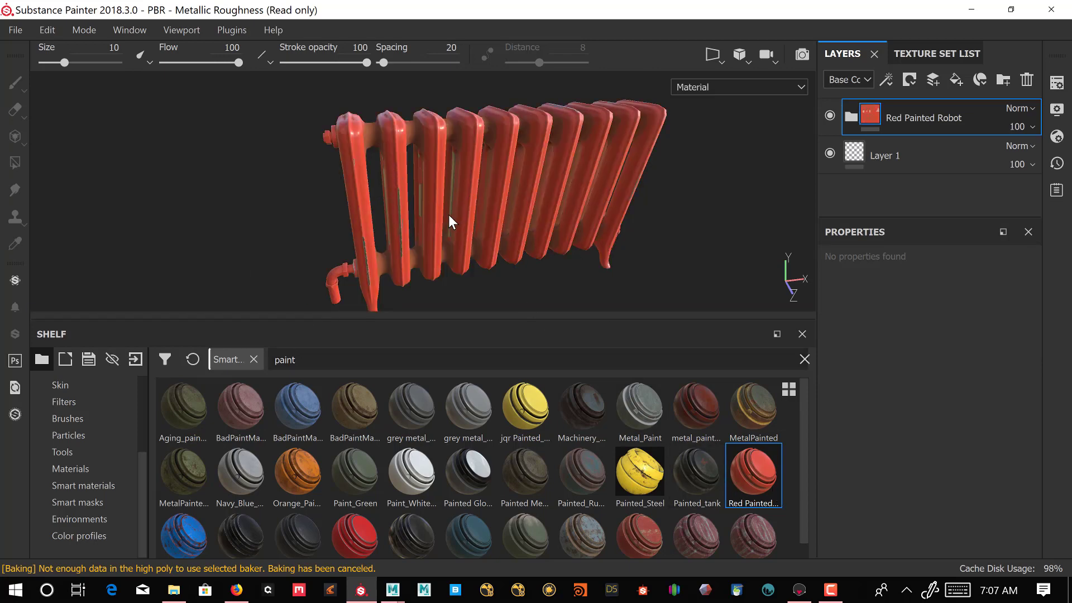
Examine the red paint, worn edges and dirt on the radiator's columns and pipe from several angles.
left_click_drag(449, 216, 545, 184, "alt")
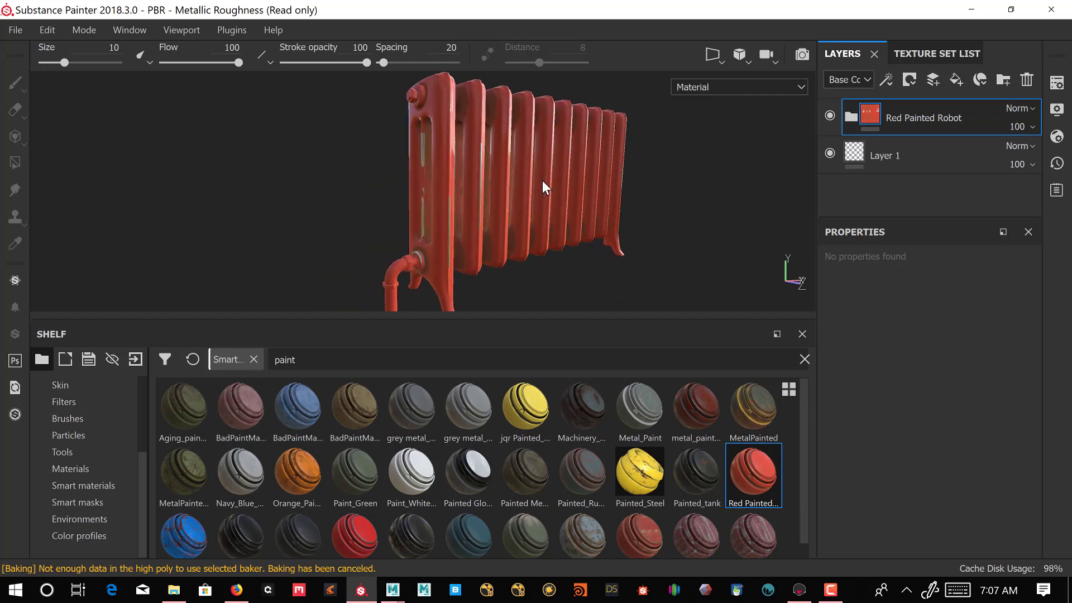
right_click_drag(543, 182, 628, 338, "alt")
middle_click_drag(603, 249, 621, 199, "alt")
right_click_drag(504, 160, 537, 229, "alt")
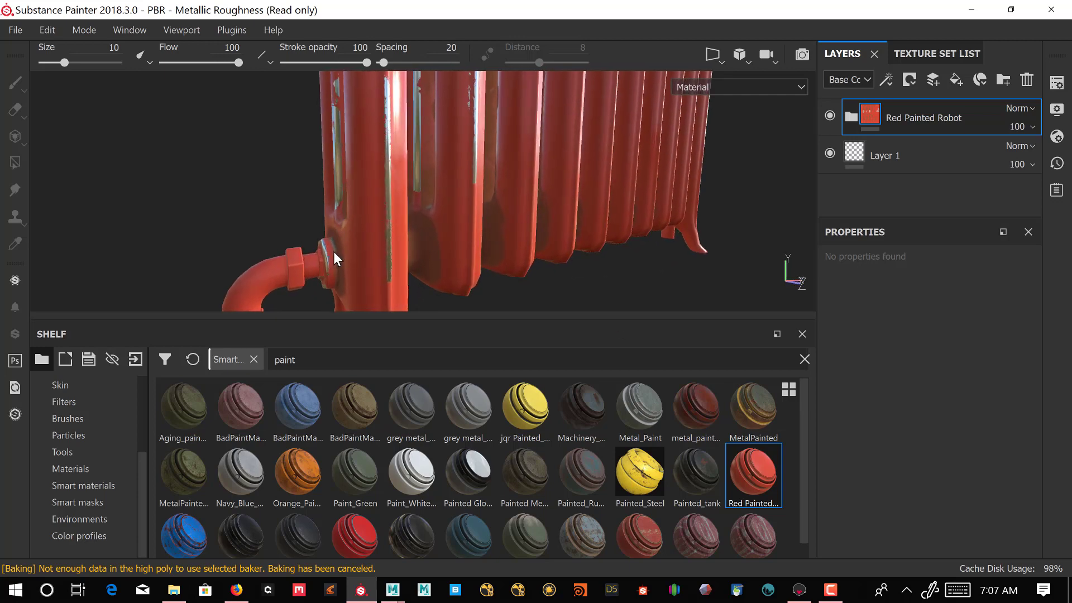
left_click_drag(331, 252, 378, 280, "alt")
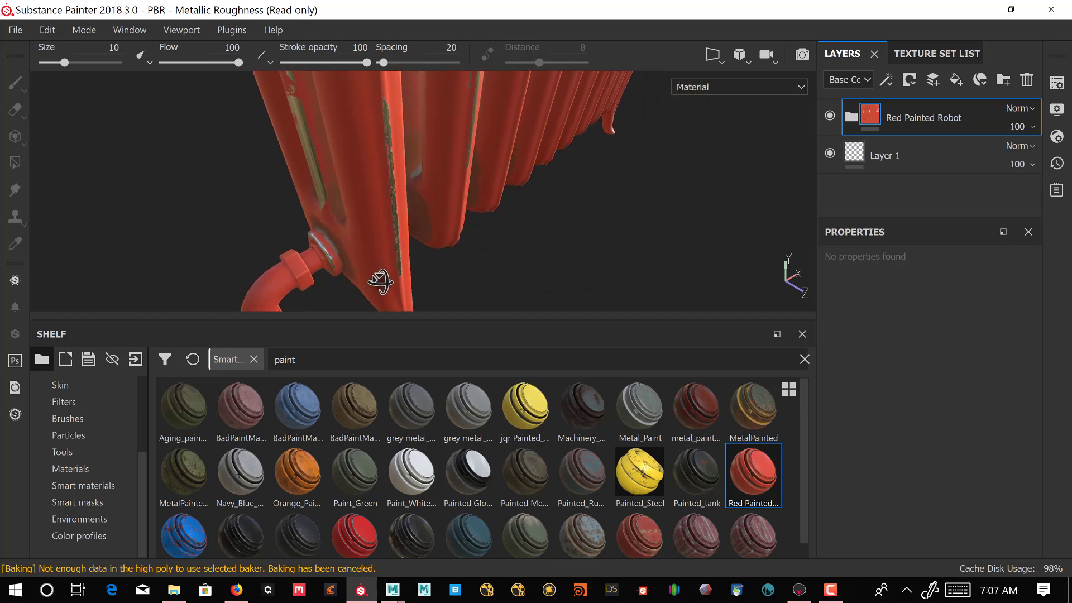
left_click_drag(392, 207, 300, 175, "alt")
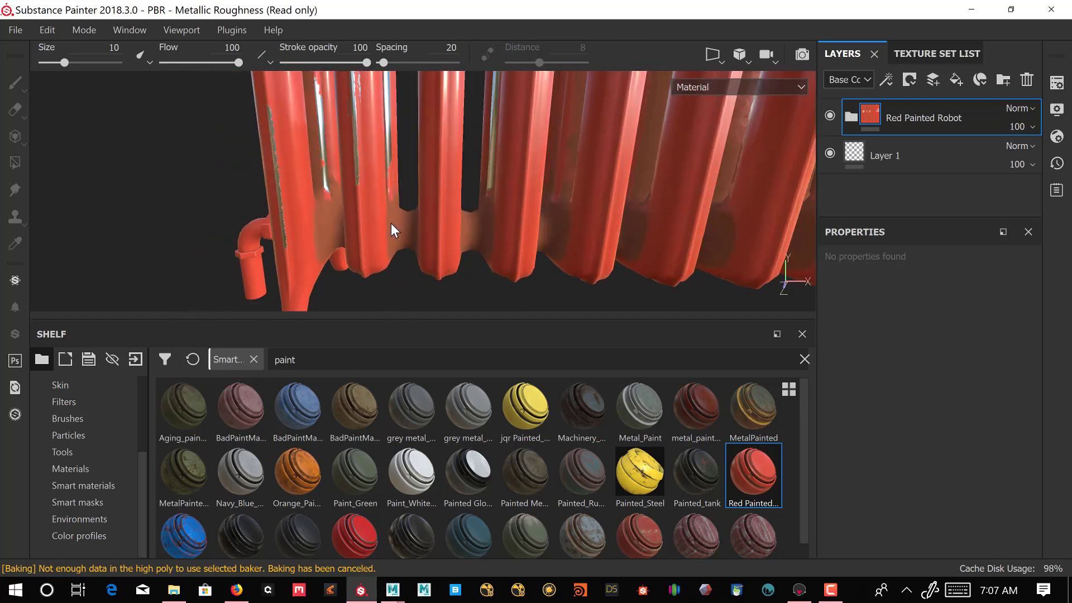
left_click_drag(454, 228, 497, 219, "alt")
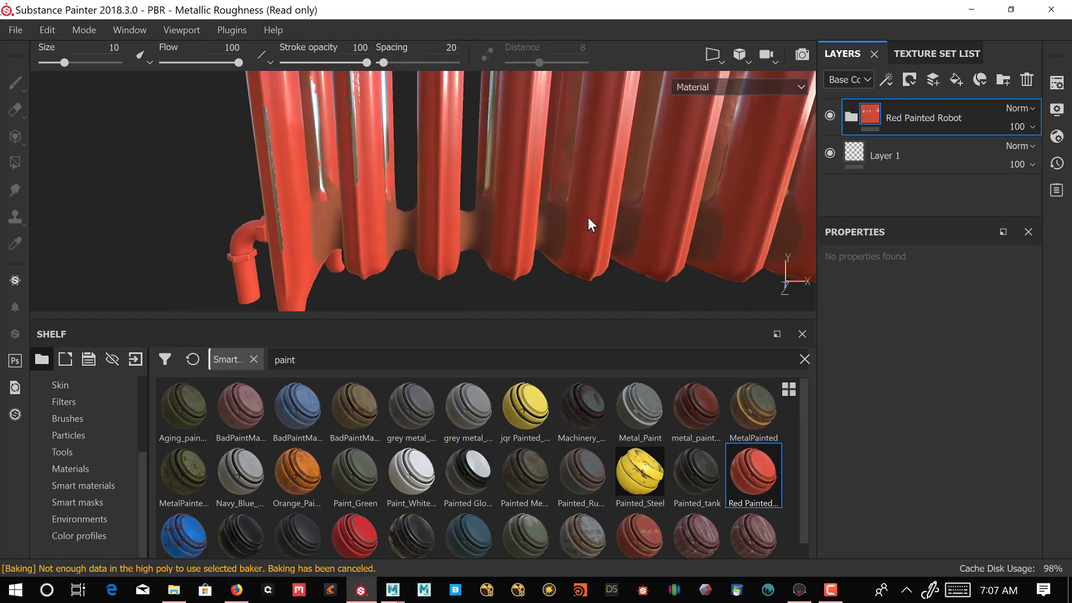
left_click_drag(645, 214, 489, 257, "alt")
mouse_move(521, 218)
left_mouse_down("alt")
mouse_move(445, 190)
mouse_move(438, 140)
mouse_move(476, 166)
mouse_move(591, 181)
mouse_move(455, 172)
mouse_move(535, 202)
mouse_move(556, 166)
mouse_move(419, 132)
mouse_move(433, 149)
mouse_move(483, 158)
mouse_move(497, 146)
left_mouse_up("alt")
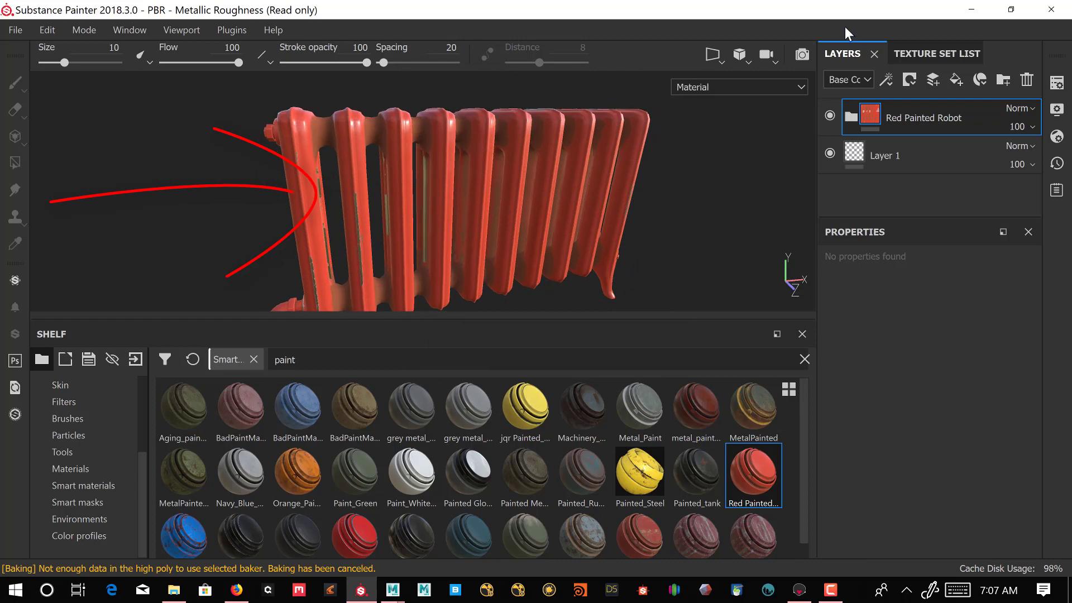
Look through the Red Painted Robot folder, checking Fill layer 10 with its mask, Fill layer 11 and Fill layer 1.
left_click(850, 119)
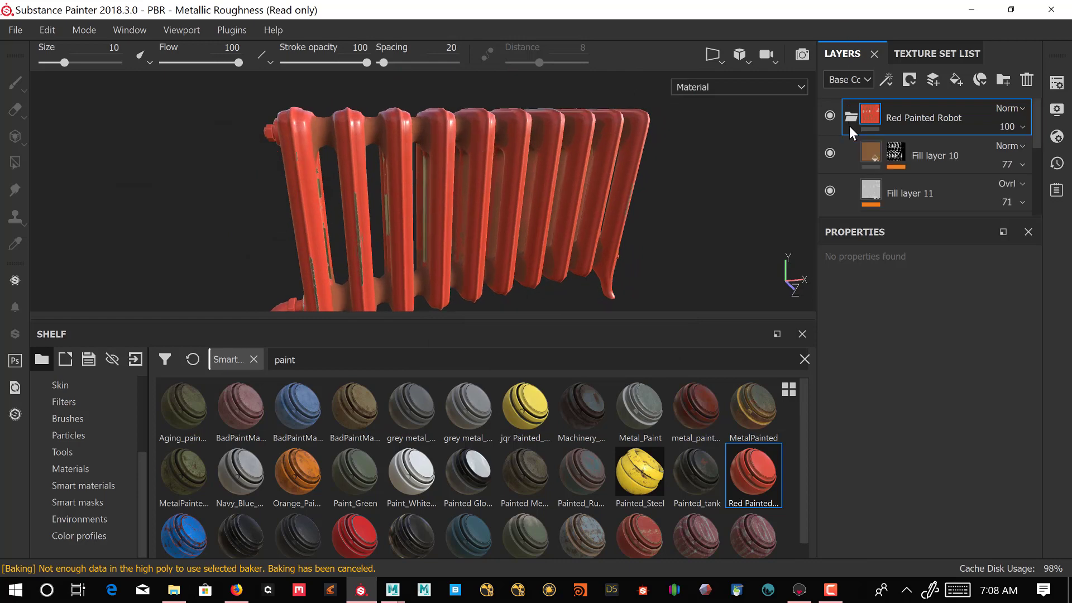
scroll(888, 172, "down", 3)
scroll(888, 172, "up", 2)
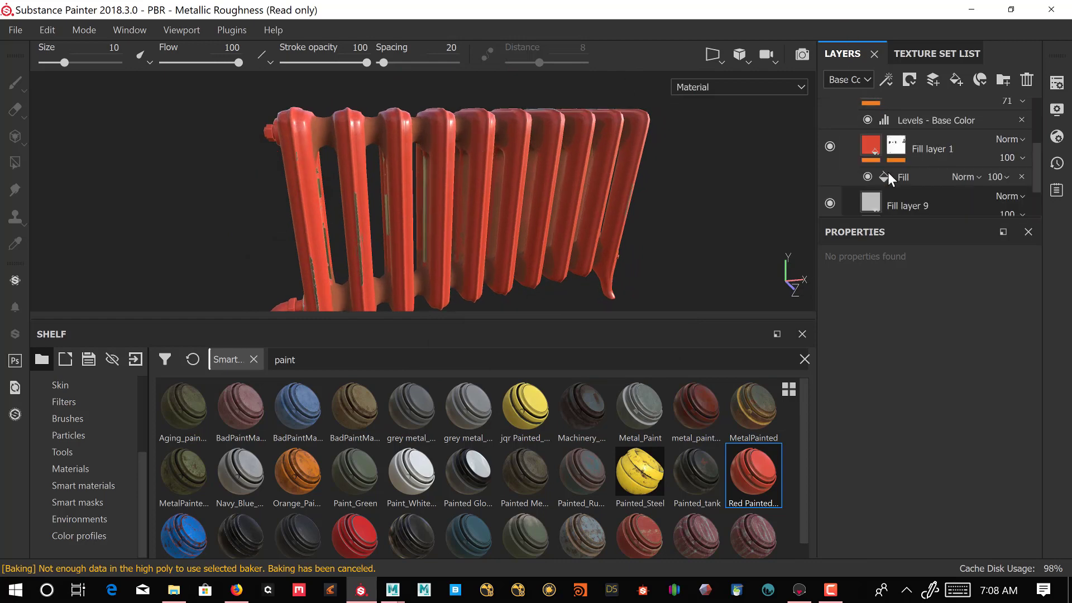
left_click(873, 143)
scroll(874, 153, "up", 1)
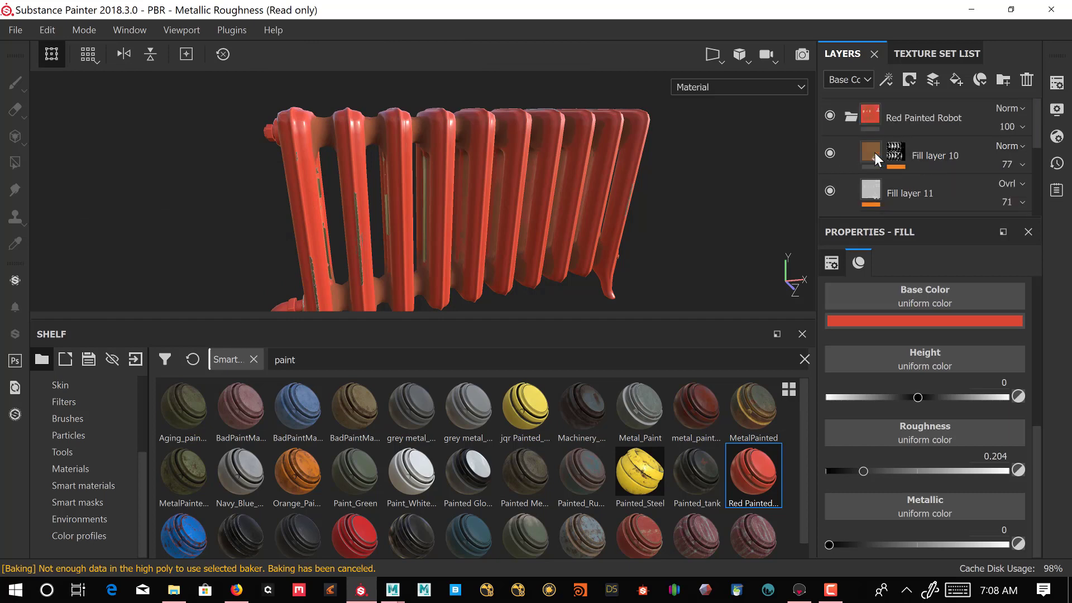
left_click(850, 116)
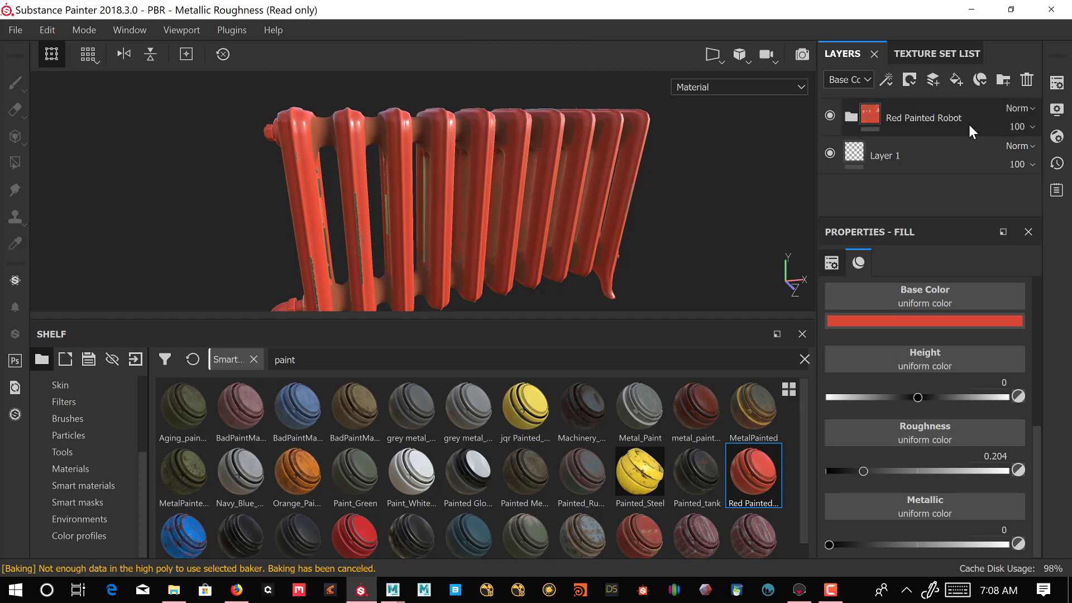
left_click(850, 115)
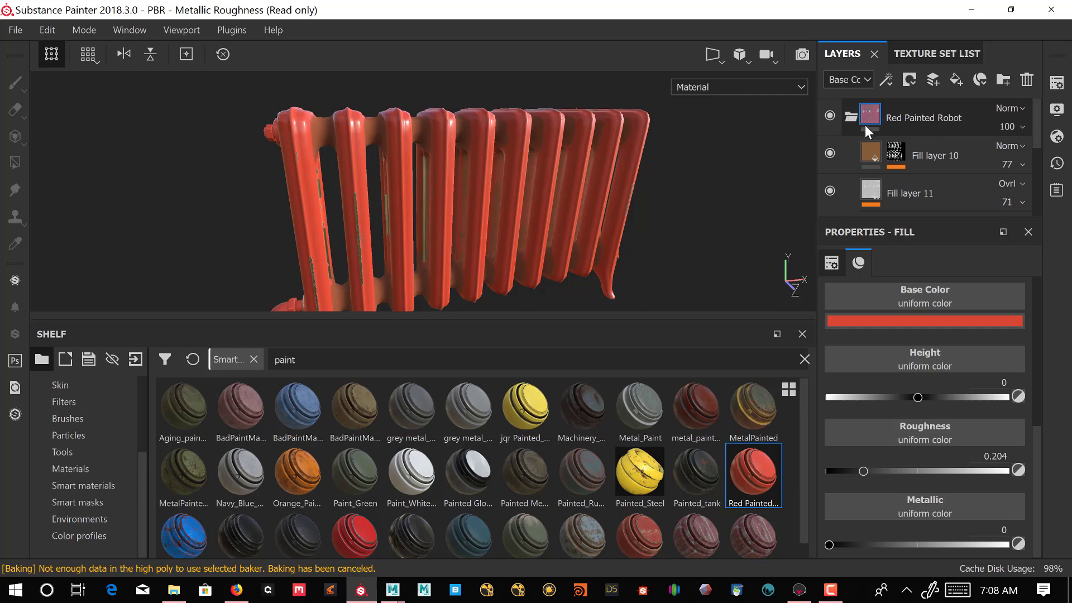
left_click(873, 151)
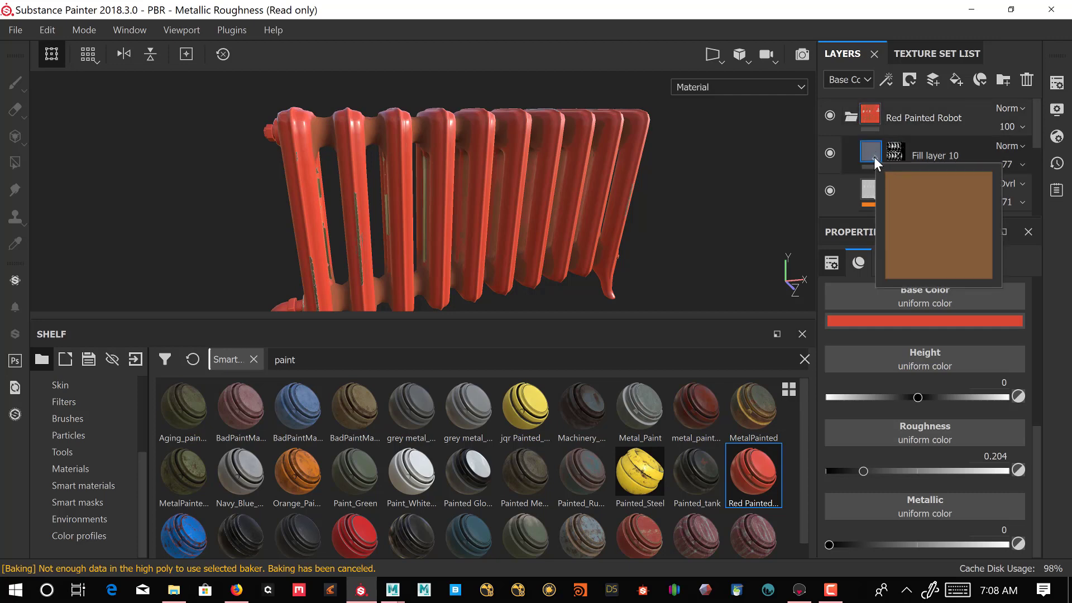
left_click(887, 156)
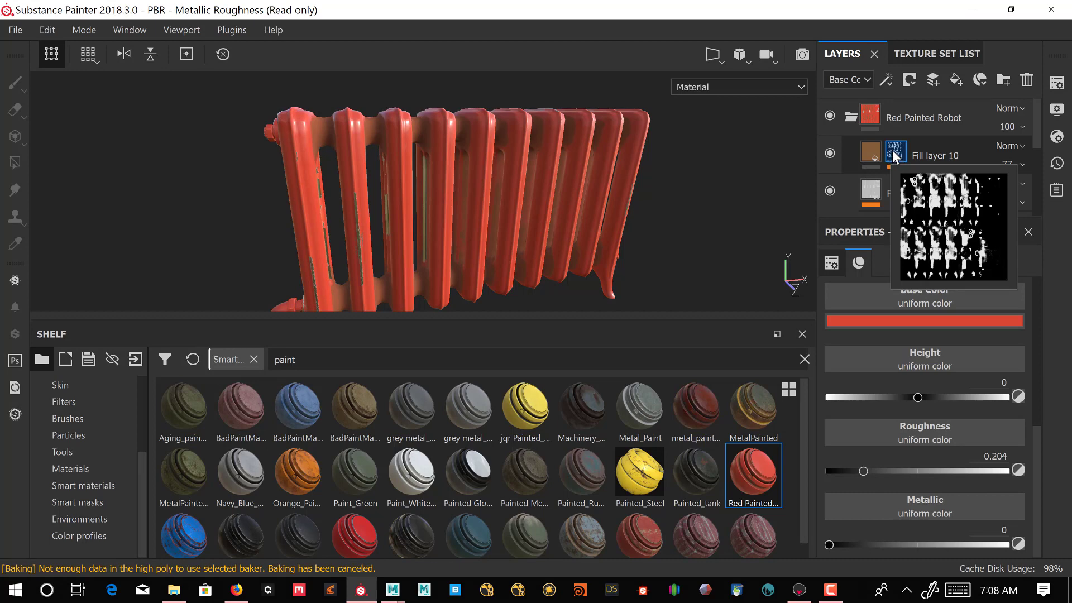
left_click(870, 187)
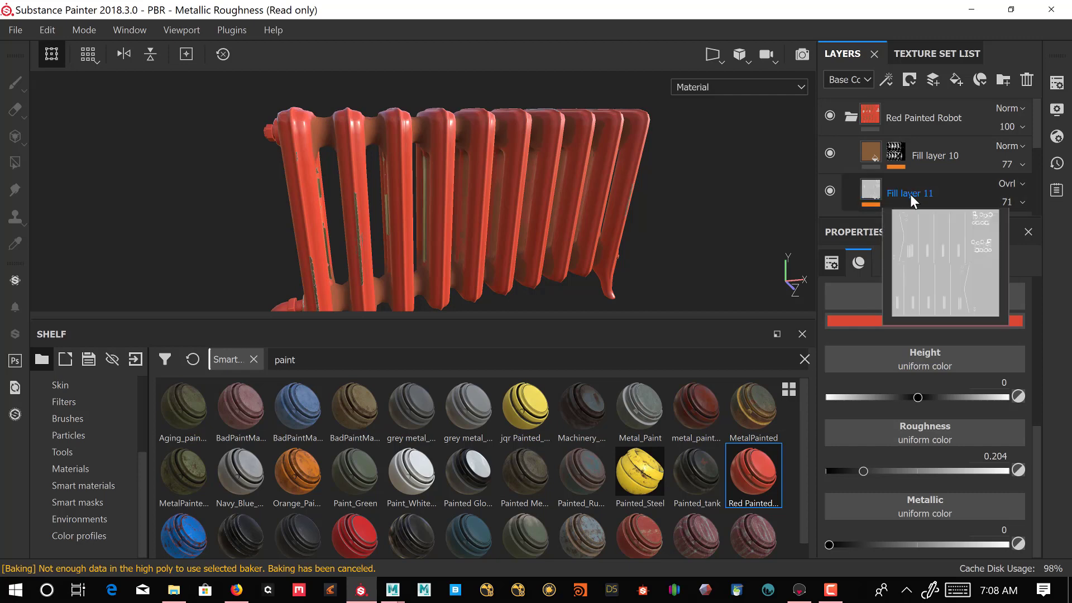
scroll(927, 196, "down", 1)
scroll(933, 193, "down", 1)
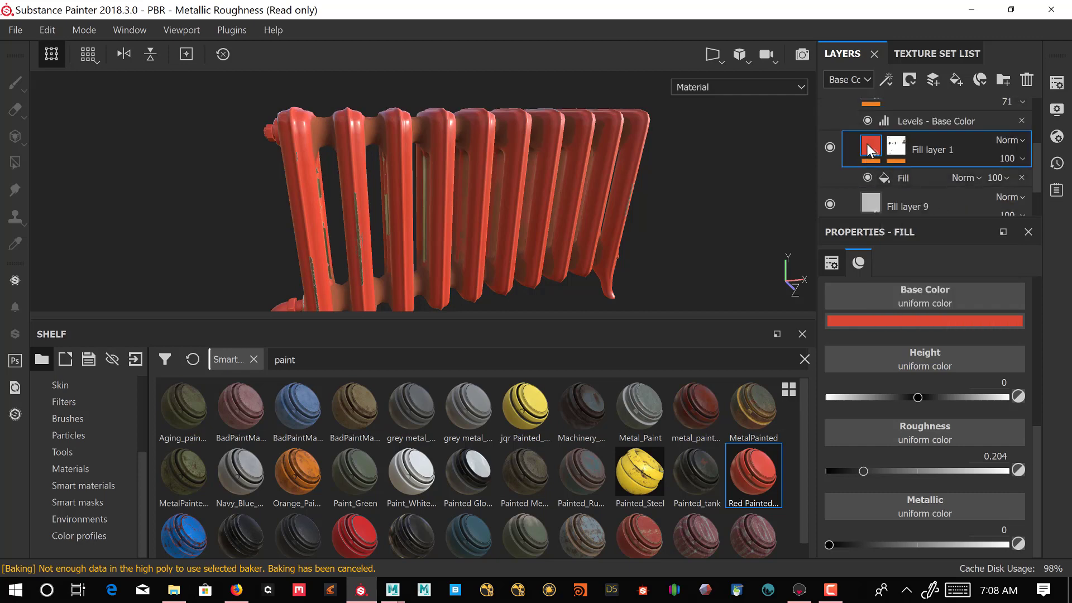
Check the mask of Fill layer 1 and the properties of the Fill effect beneath the layer.
mouse_move(897, 147)
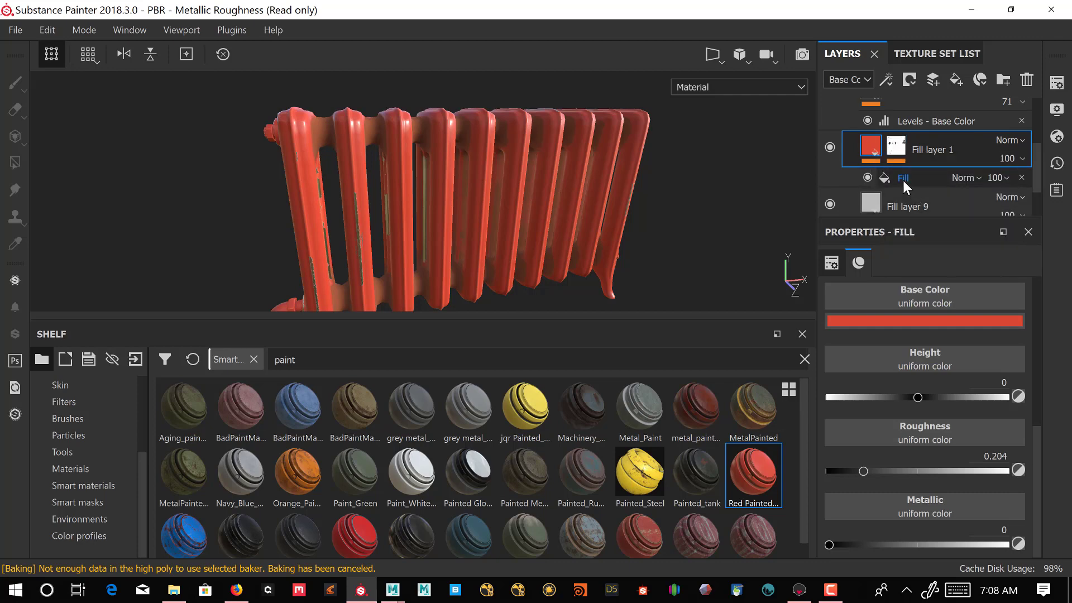
left_click(924, 177)
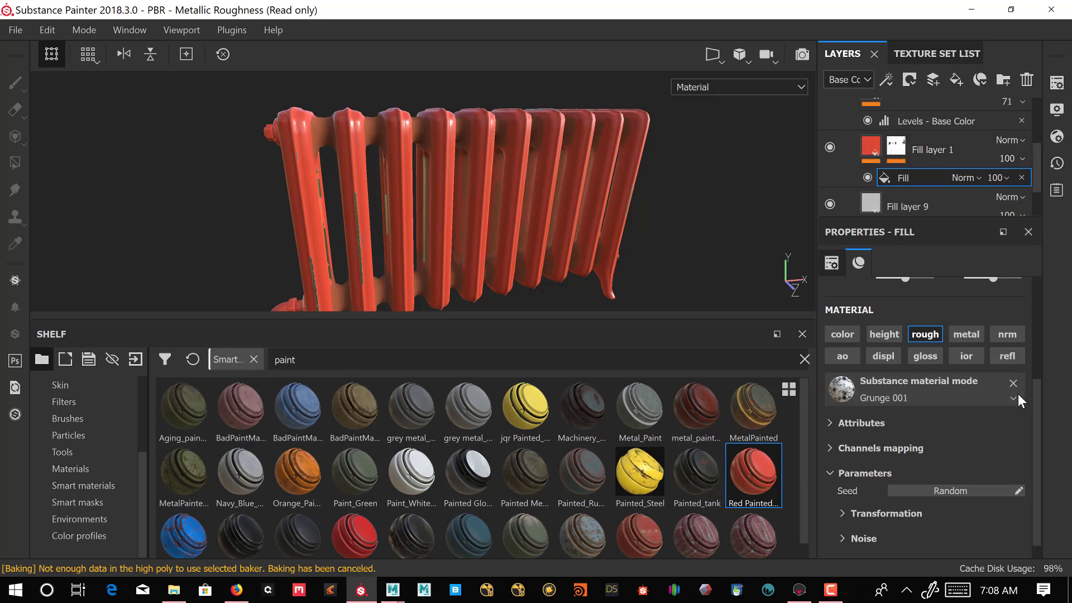
left_click_drag(1038, 405, 1037, 285)
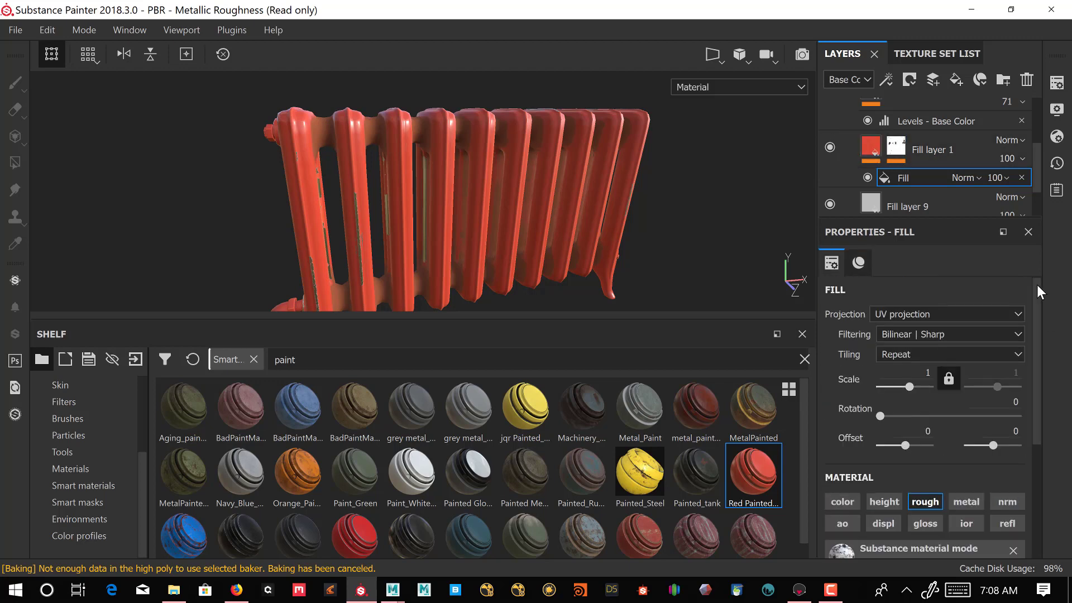
Change the base color of Fill layer 1 to a light warm beige with a hue of 0.114.
left_click(896, 161)
scroll(941, 163, "down", 1)
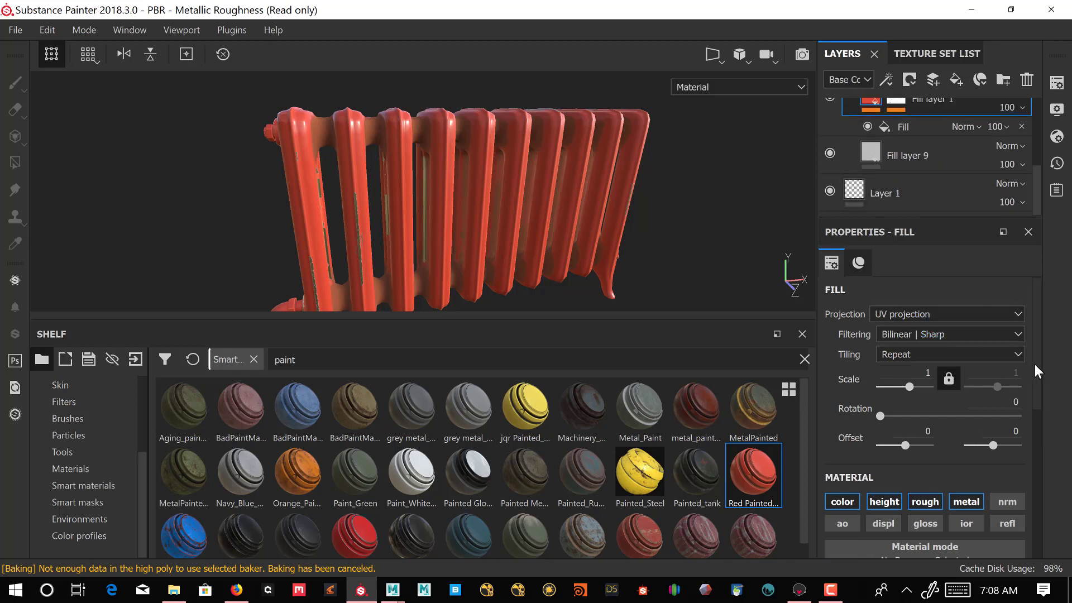
left_click_drag(1038, 380, 1034, 468)
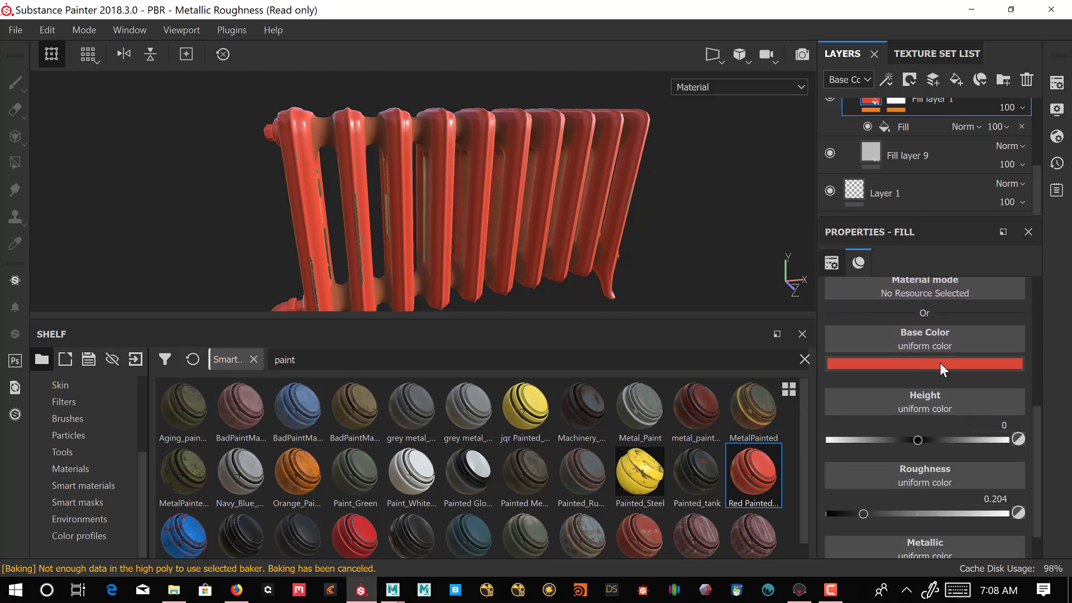
left_click(940, 364)
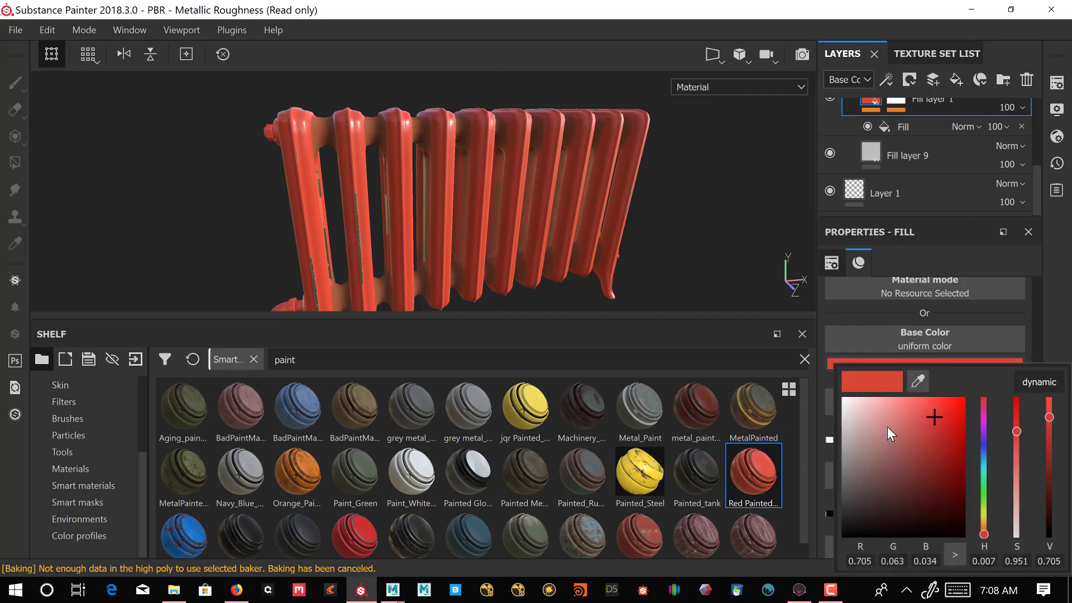
left_click_drag(887, 427, 834, 437)
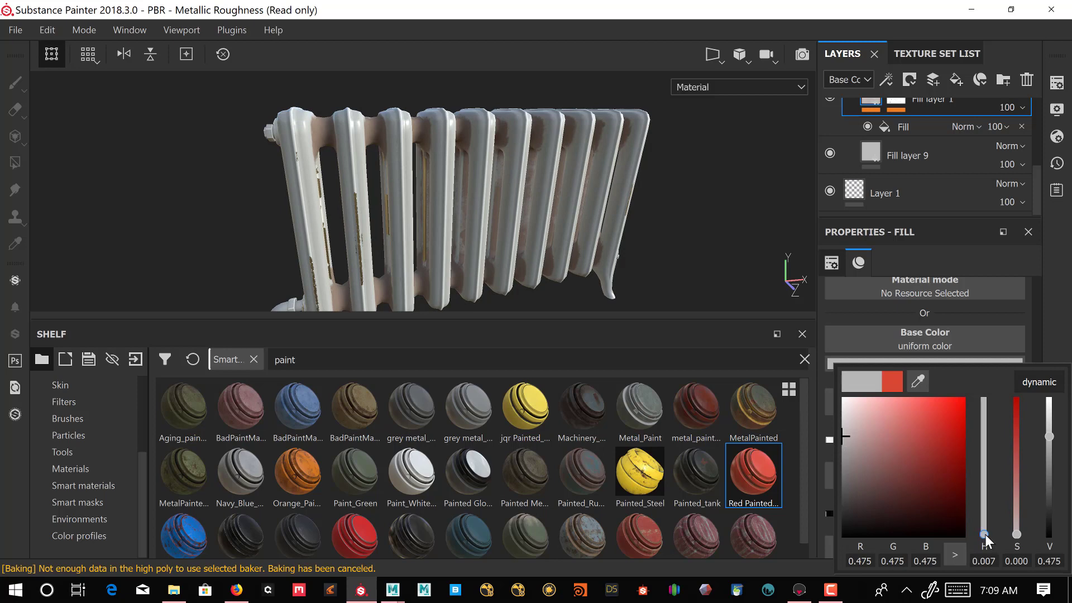
left_click_drag(984, 534, 985, 522)
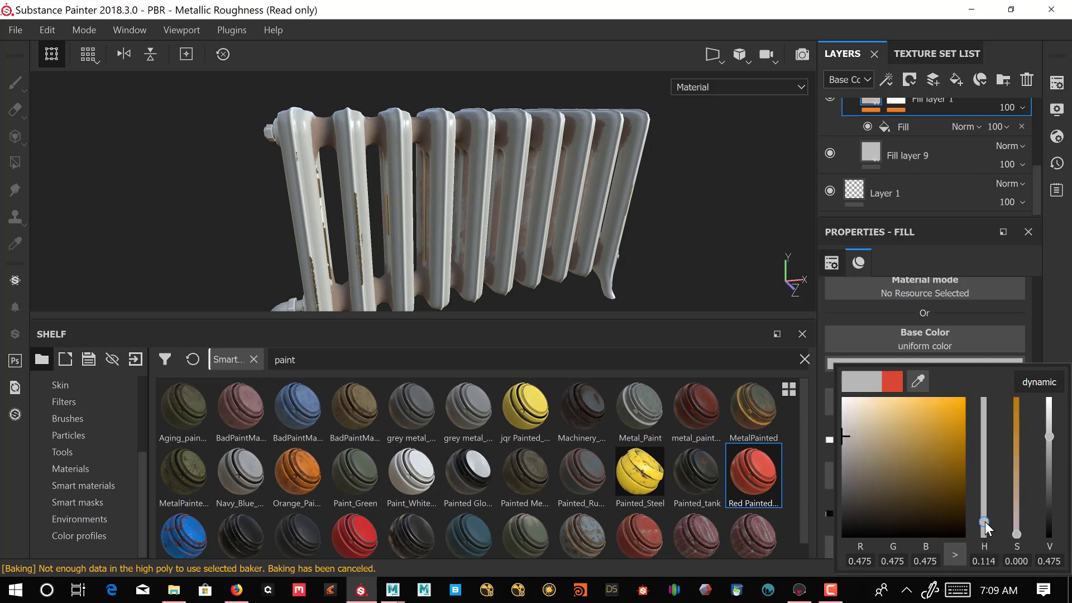
mouse_move(847, 435)
left_mouse_down()
mouse_move(863, 436)
mouse_move(853, 434)
left_mouse_up()
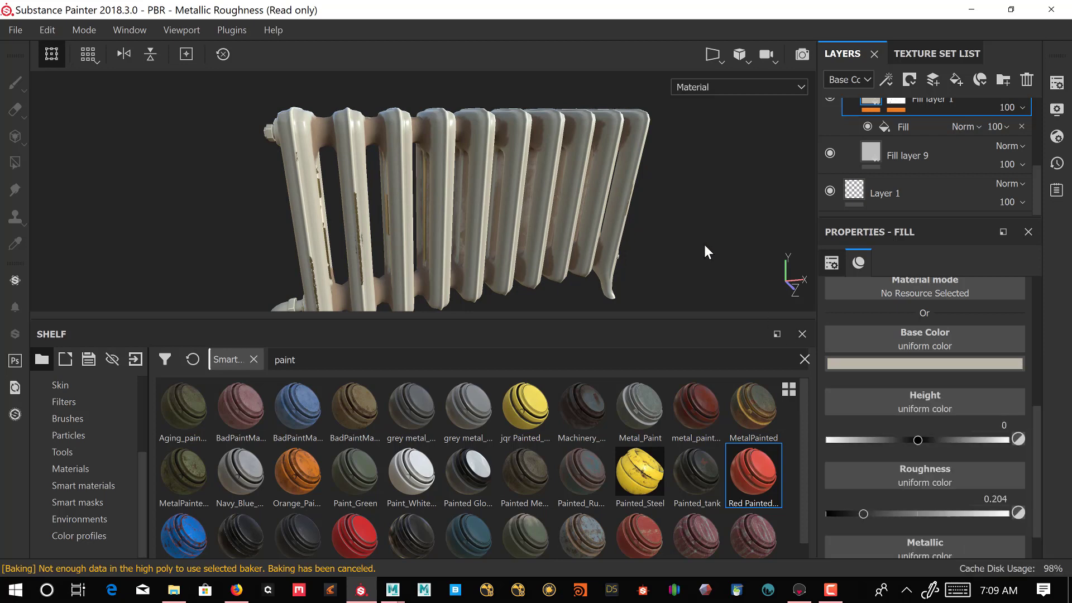
Inspect the recolored radiator from other sides and compare it with Fill layer 10 hidden and shown.
left_click_drag(703, 242, 489, 209, "alt")
middle_click_drag(489, 209, 541, 342, "alt")
left_click_drag(545, 299, 513, 201, "alt")
middle_click_drag(513, 201, 507, 199, "alt")
mouse_move(507, 199)
left_mouse_down("alt")
mouse_move(520, 215)
mouse_move(438, 187)
mouse_move(497, 184)
left_mouse_up("alt")
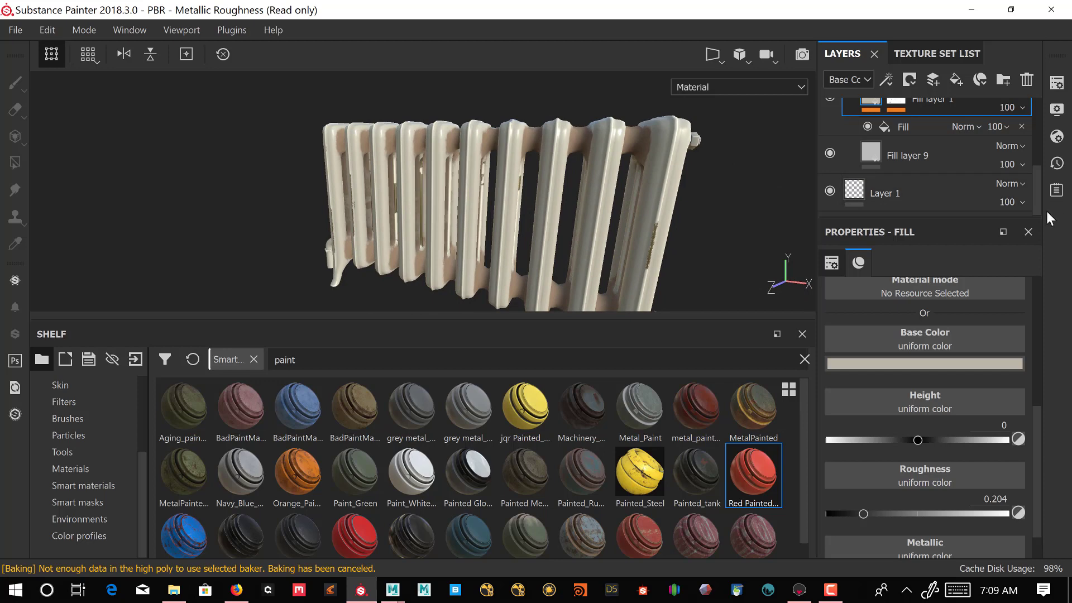
left_click_drag(1040, 186, 1031, 137)
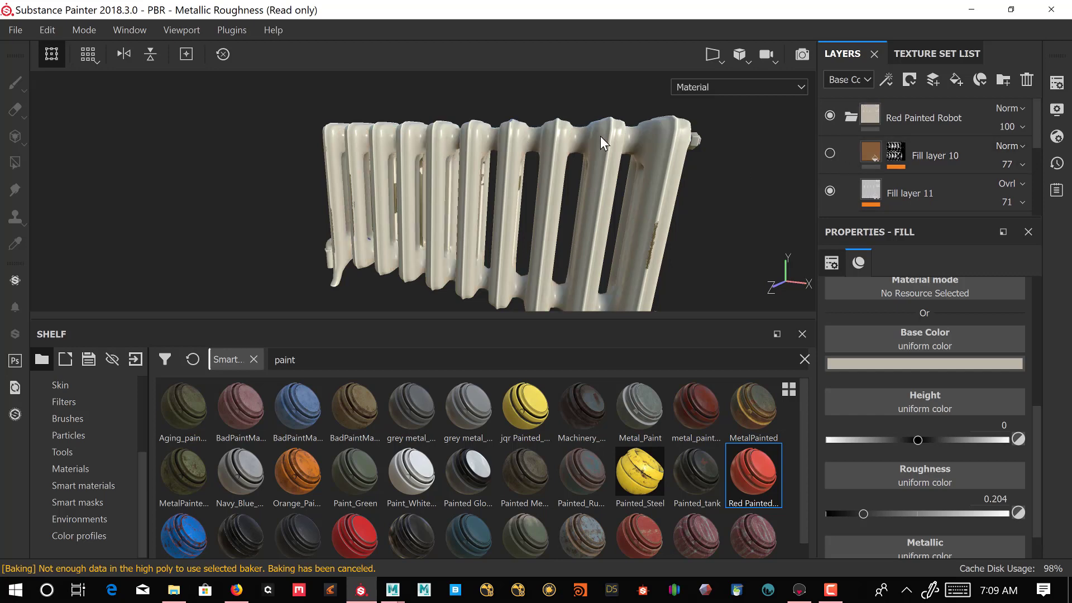
left_click(829, 152)
Examine the brown dirt around the joints between the radiator's columns, up close and from a distance.
right_click_drag(439, 158, 619, 327, "alt")
middle_click_drag(567, 209, 522, 262, "alt")
right_click_drag(516, 200, 655, 287, "alt")
left_click_drag(575, 203, 543, 223, "alt")
mouse_move(543, 223)
right_mouse_down("alt")
mouse_move(563, 205)
mouse_move(572, 227)
right_mouse_up("alt")
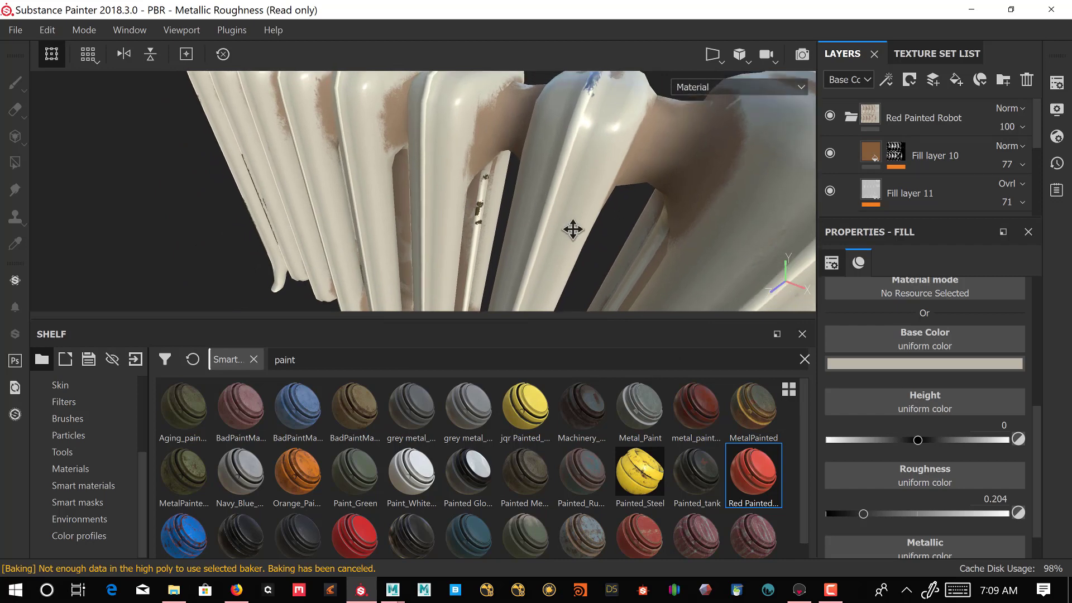
mouse_move(571, 227)
left_mouse_down("alt")
mouse_move(588, 269)
mouse_move(527, 225)
mouse_move(597, 221)
mouse_move(464, 173)
mouse_move(577, 143)
mouse_move(639, 151)
mouse_move(442, 158)
mouse_move(412, 127)
mouse_move(459, 165)
mouse_move(434, 205)
mouse_move(517, 214)
mouse_move(539, 158)
mouse_move(507, 152)
mouse_move(491, 215)
mouse_move(503, 183)
mouse_move(485, 178)
left_mouse_up("alt")
left_click_drag(518, 180, 515, 229, "alt")
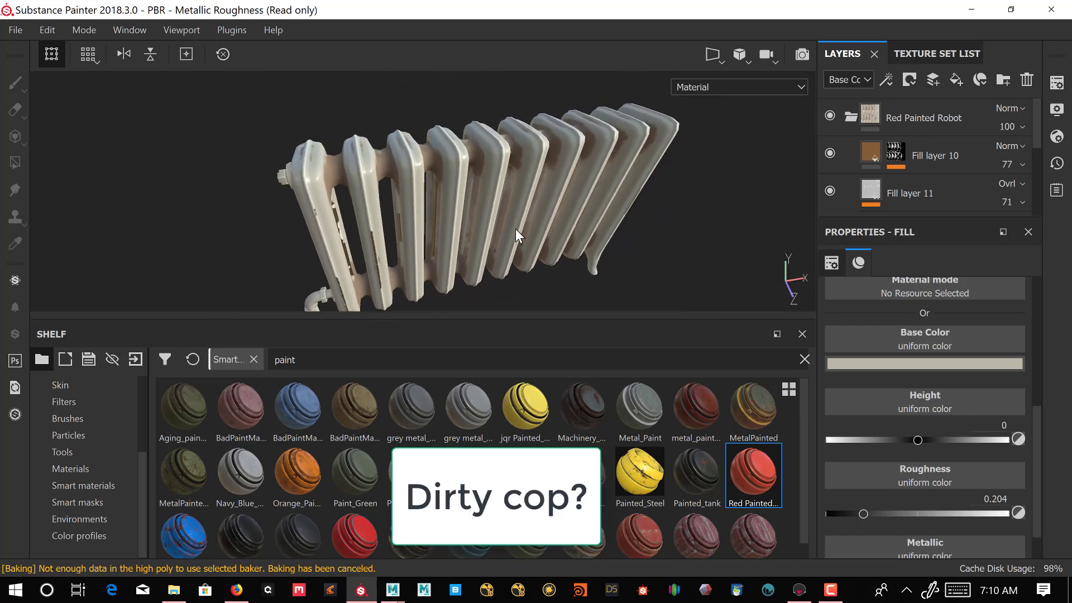
Add a new fill layer directly above the Red Painted Robot folder.
left_click(983, 105)
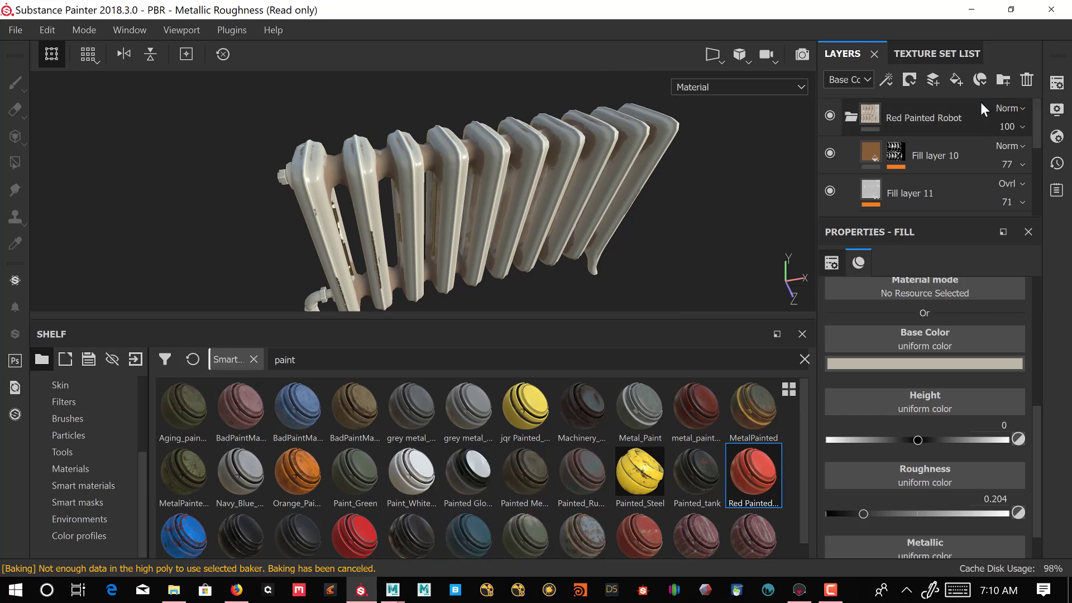
mouse_move(626, 143)
left_mouse_down("alt")
mouse_move(556, 125)
mouse_move(620, 115)
mouse_move(608, 133)
left_mouse_up("alt")
middle_click_drag(608, 133, 594, 158, "alt")
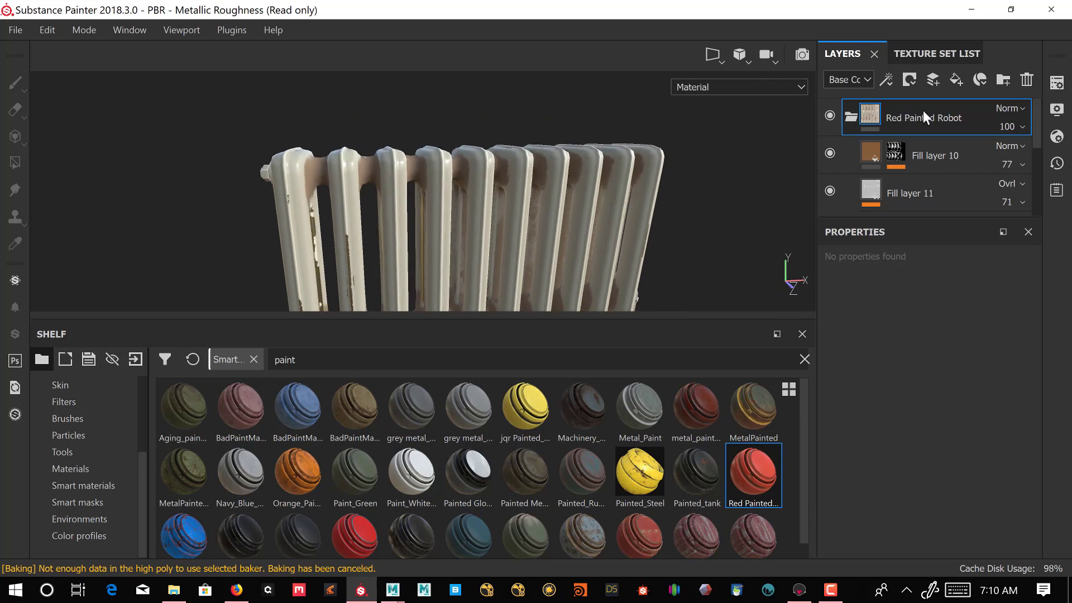
left_click(956, 78)
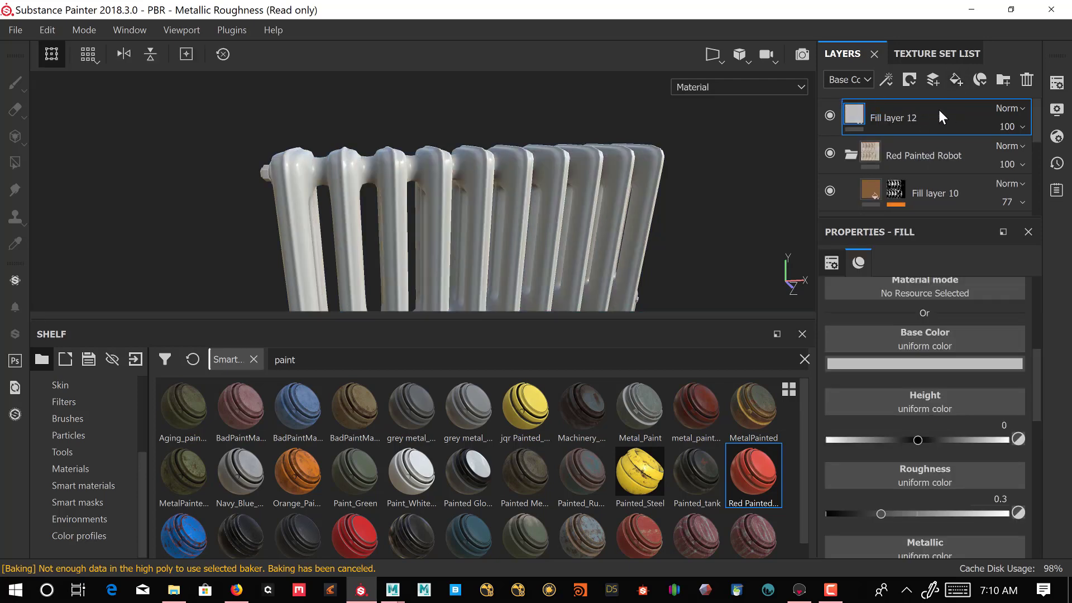
Collapse the Red Painted Robot folder and delete the empty Layer 1 beneath it.
left_click(849, 153)
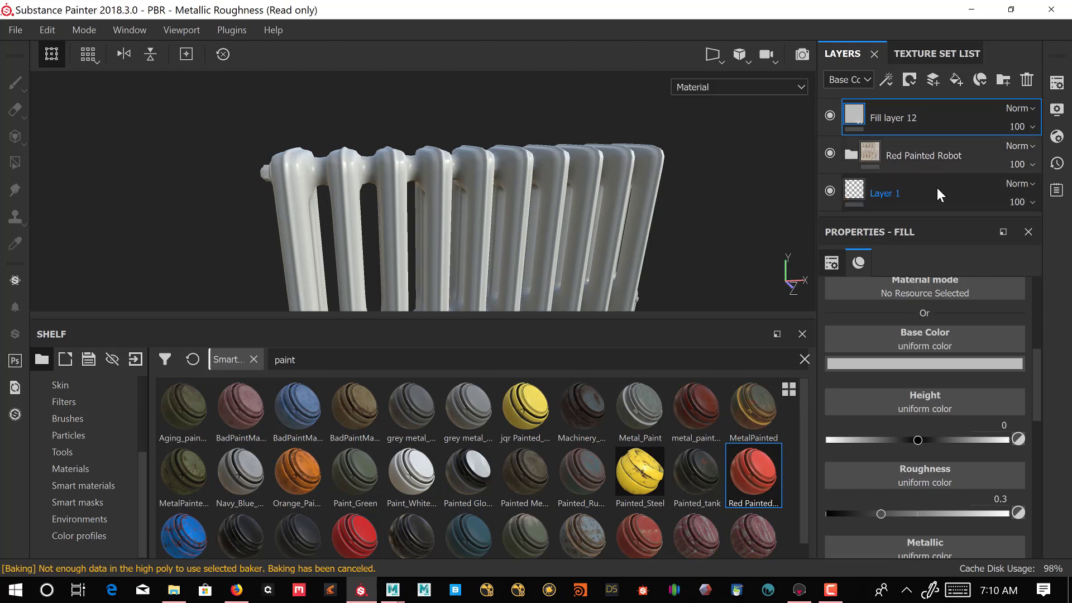
left_click(917, 191)
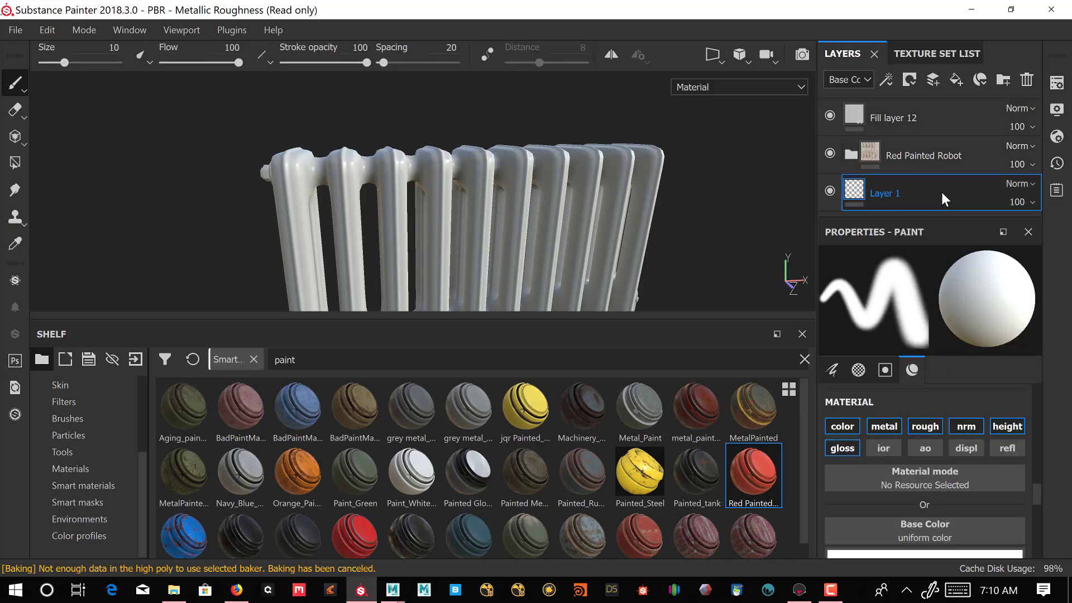
key("Delete")
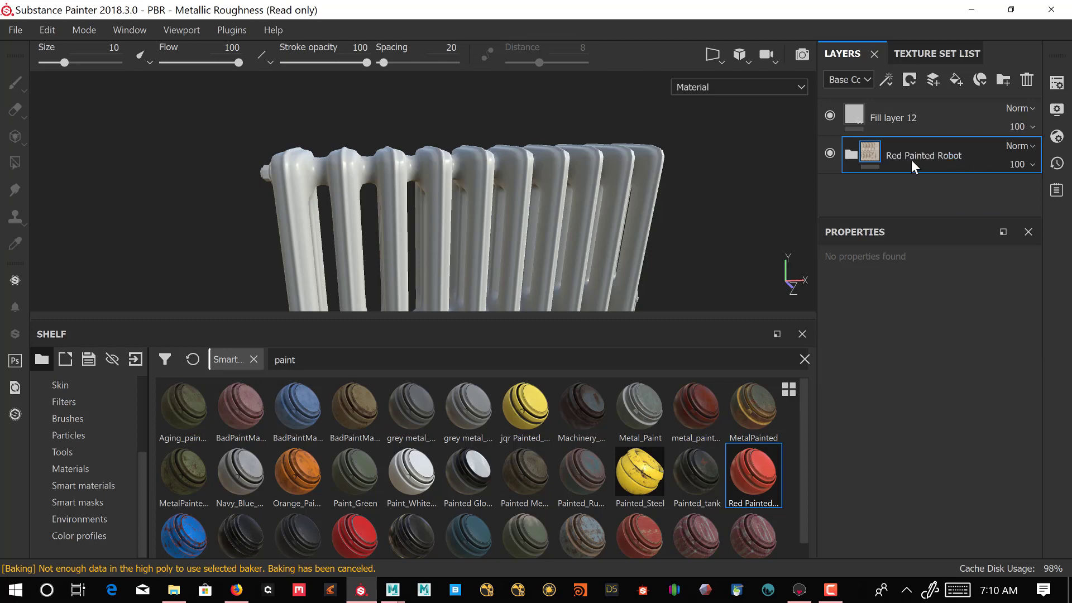
Compare the radiator with Fill layer 12 hidden and shown, and turn off that layer's height, metal, nrm, displ and ior channels.
left_click(829, 115)
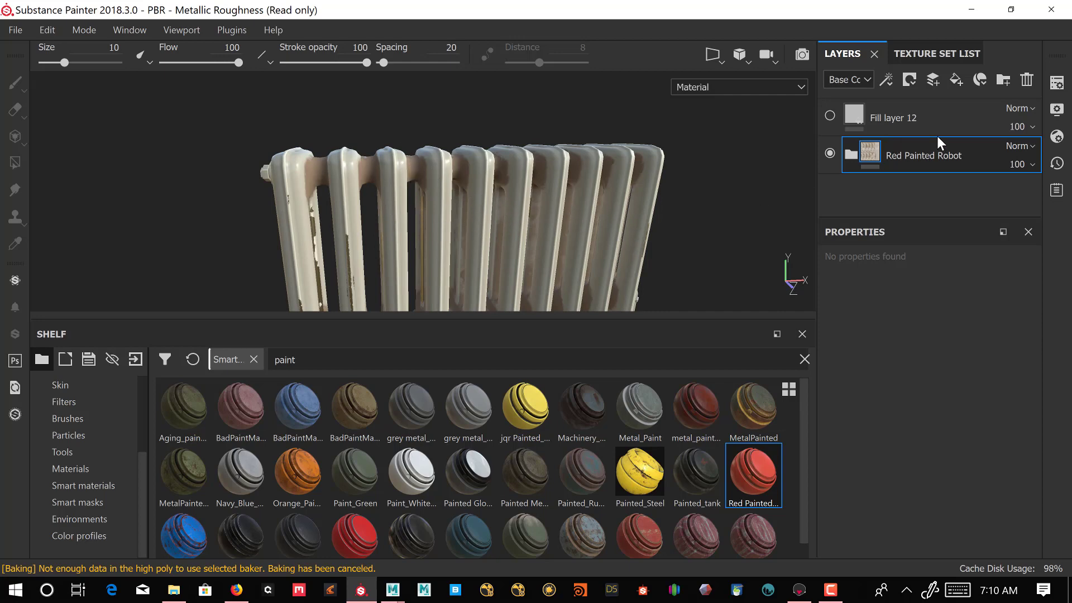
left_click(831, 115)
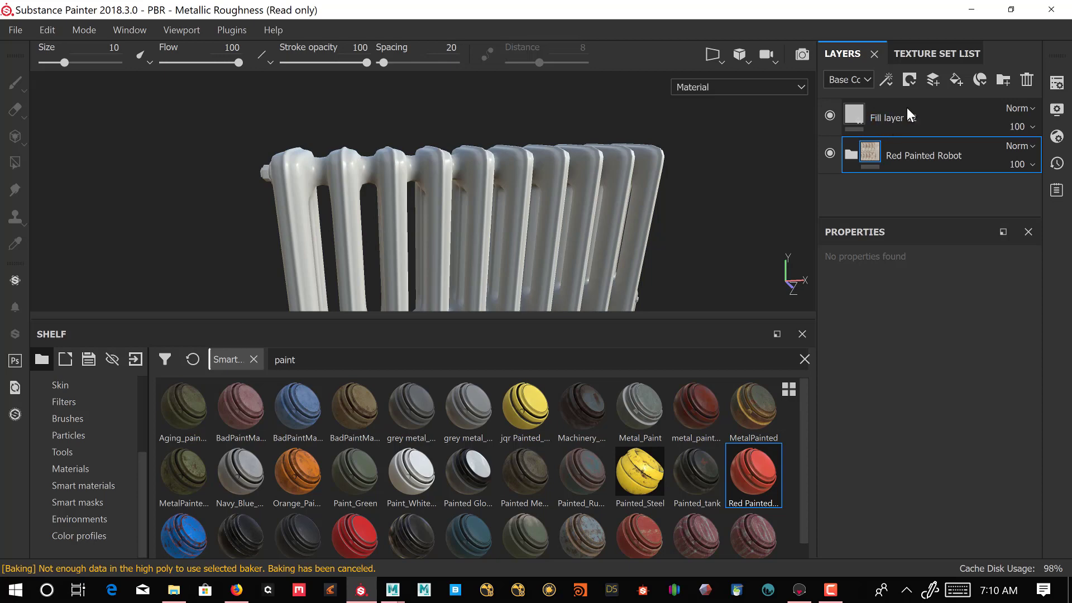
left_click(855, 113)
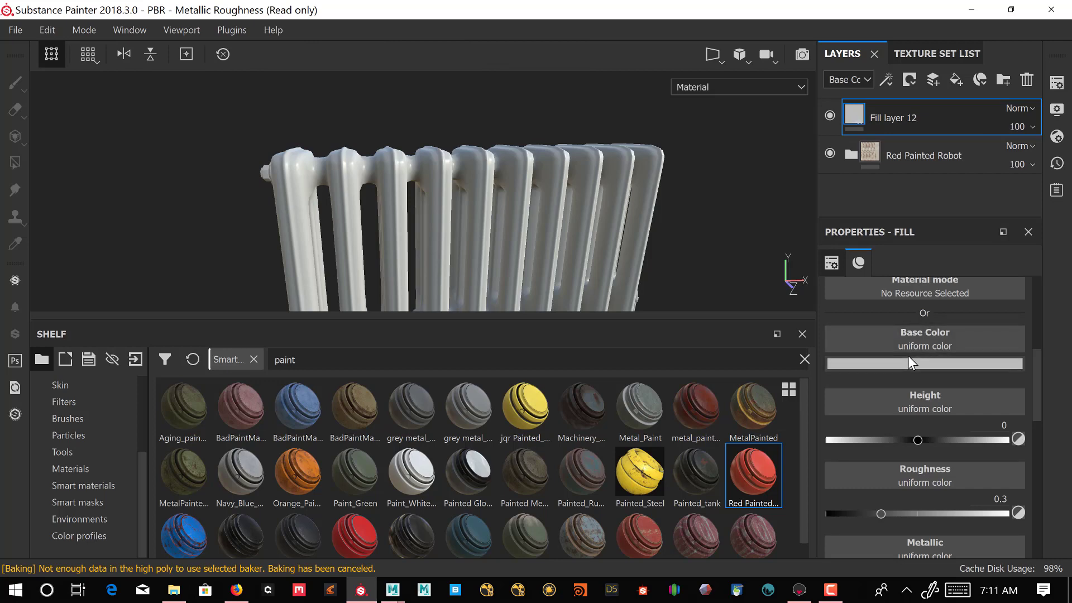
scroll(951, 358, "up", 3)
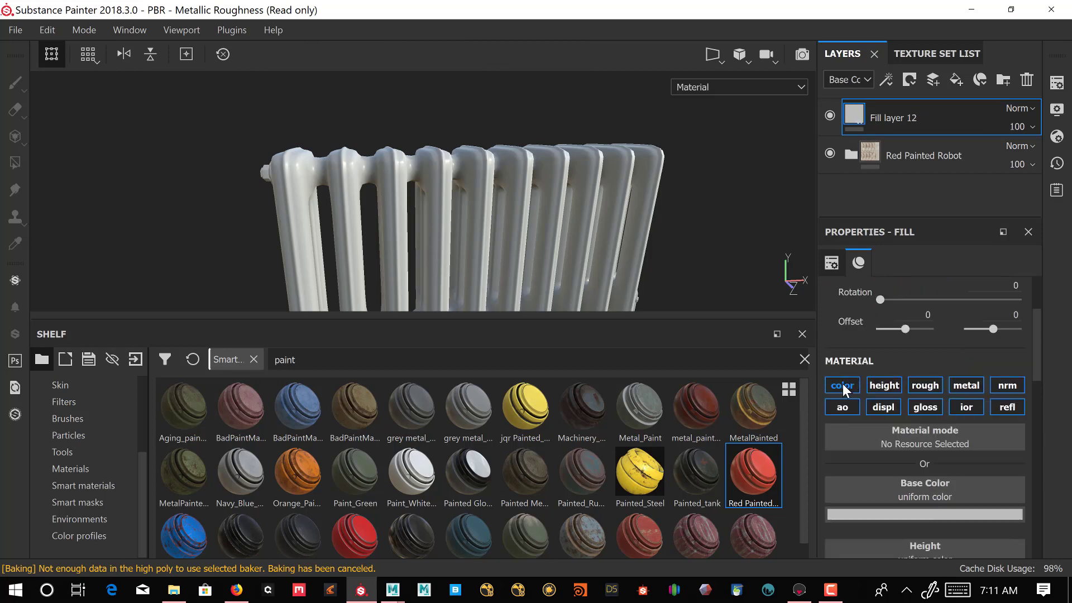
left_click(886, 386)
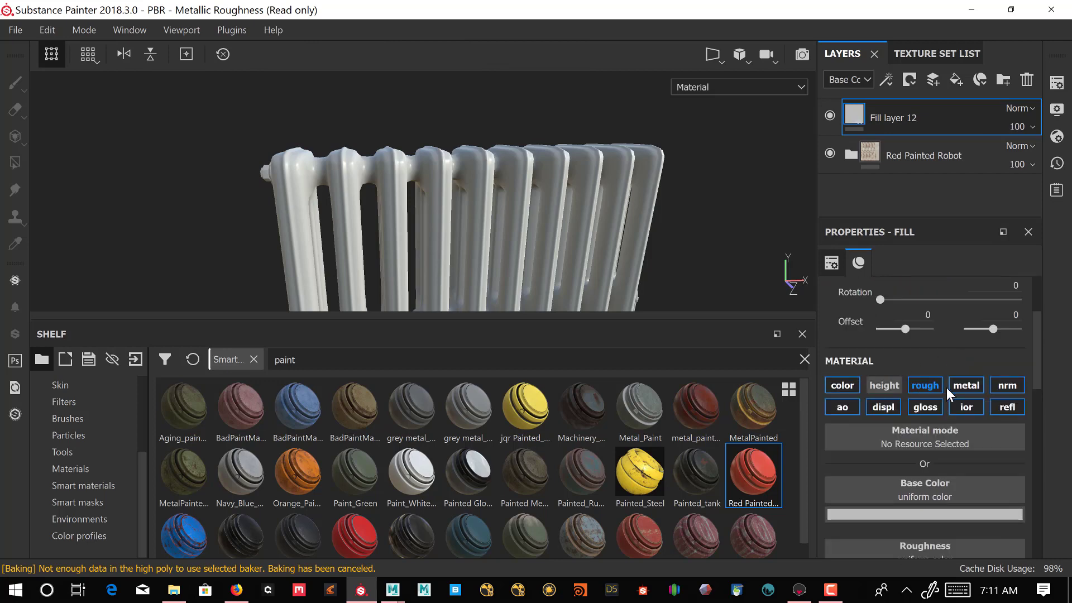
left_click(969, 386)
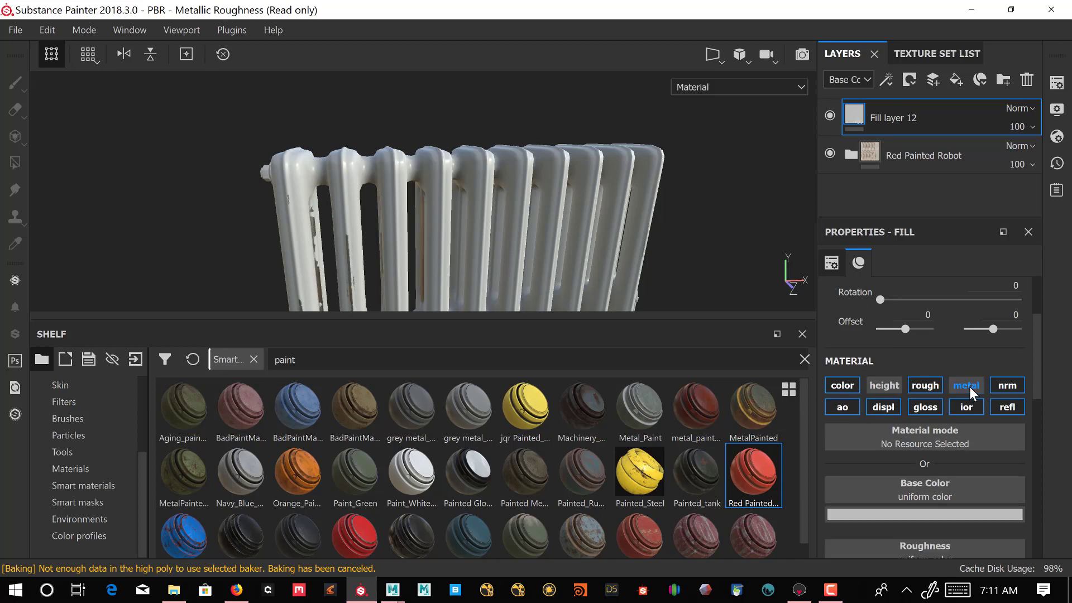
left_click(1004, 390)
left_click(886, 407)
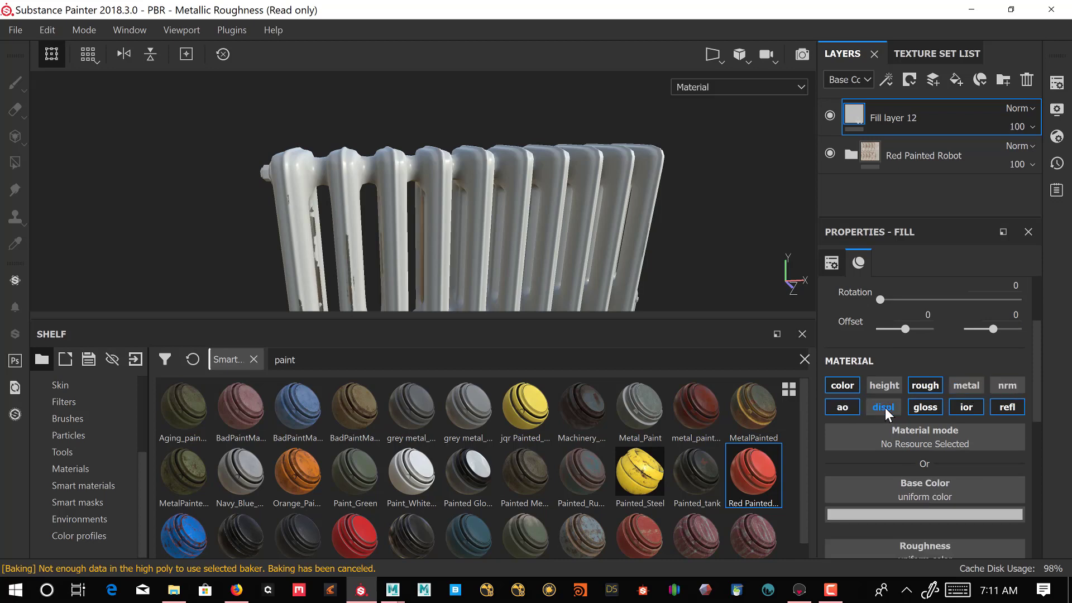
left_click(965, 408)
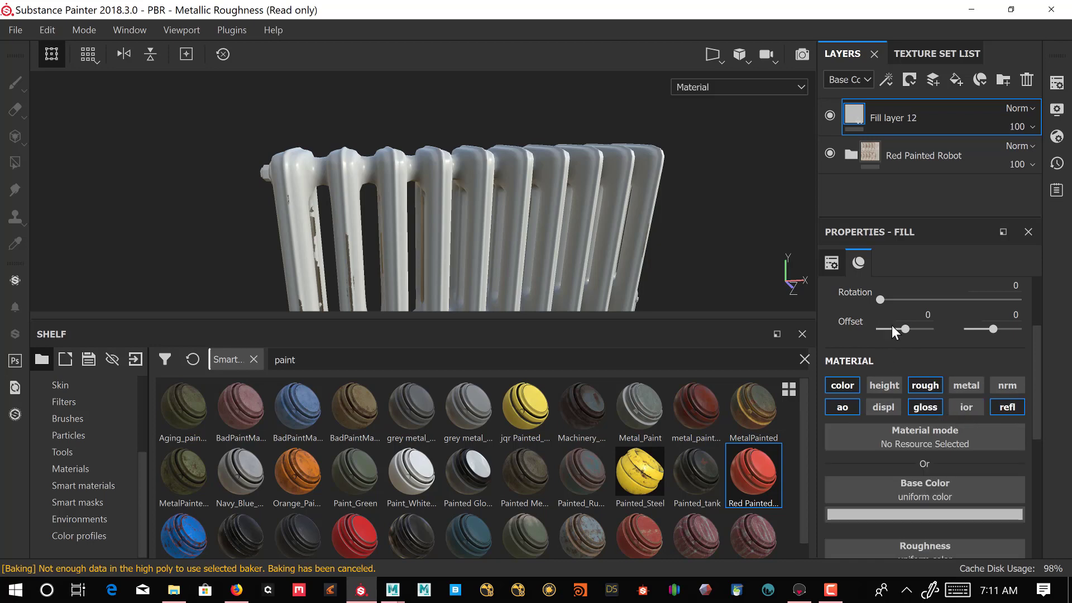
Change the base color of Fill layer 12 to a very dark grey and check it on the radiator.
left_click(930, 513)
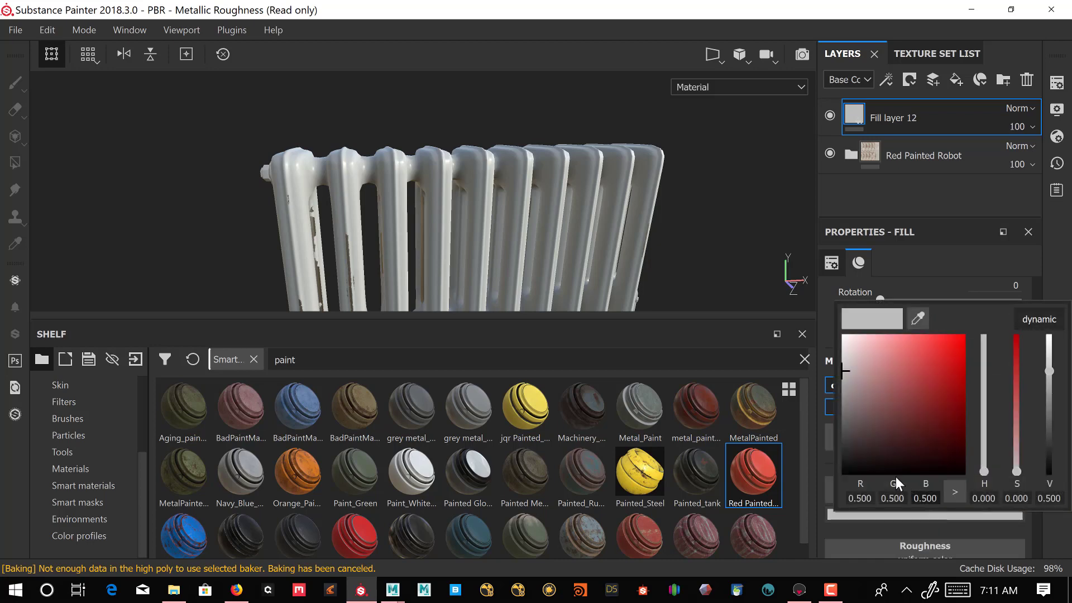
left_click_drag(848, 400, 838, 437)
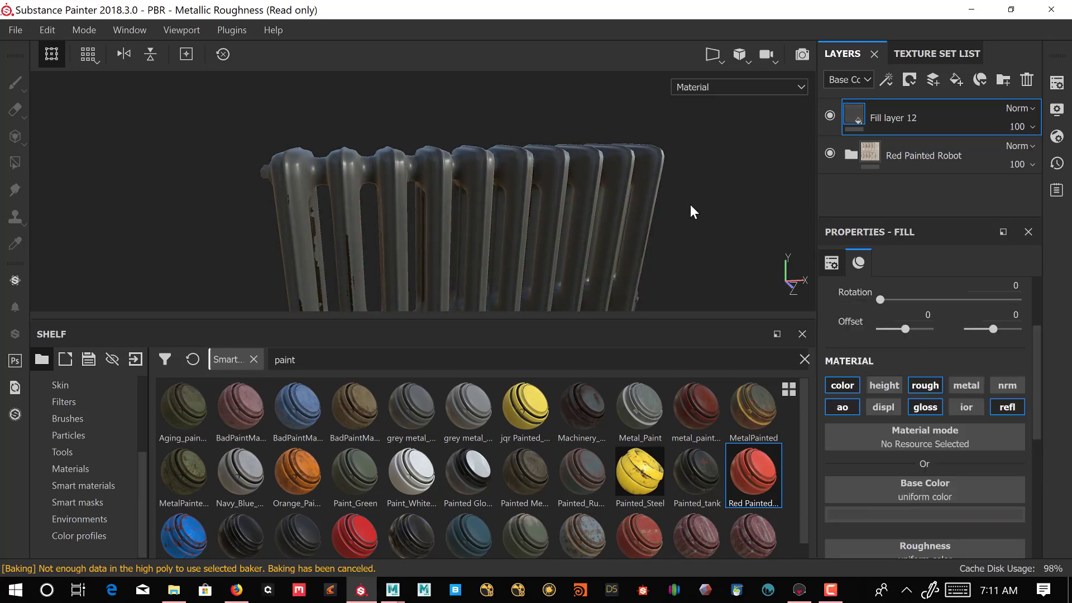
left_click_drag(693, 211, 694, 241, "alt")
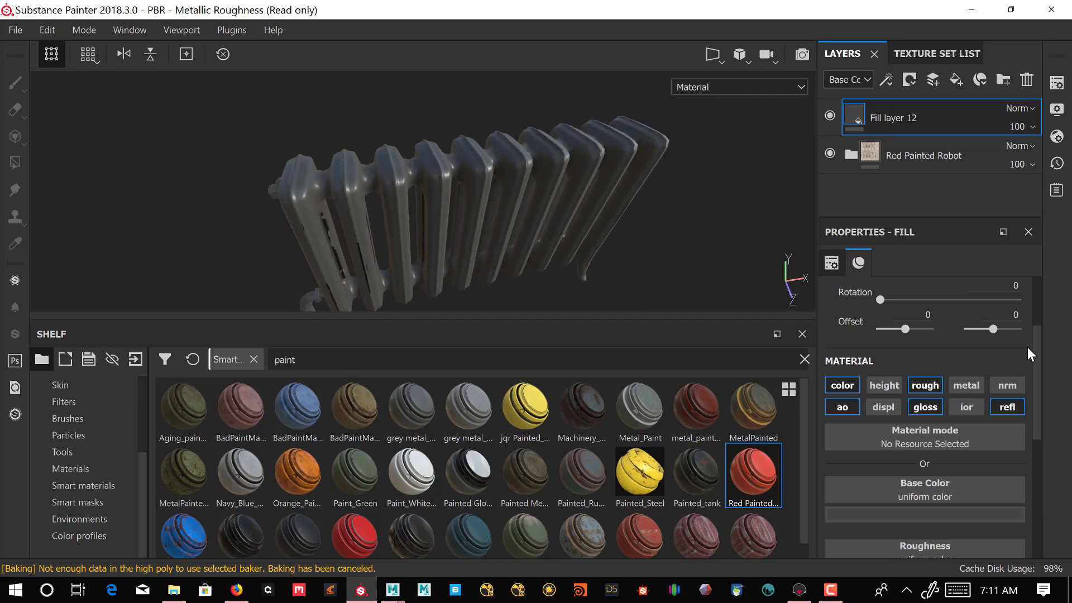
Raise the roughness of Fill layer 12 to about 0.51 for a more matte surface.
left_click_drag(1037, 360, 1043, 417)
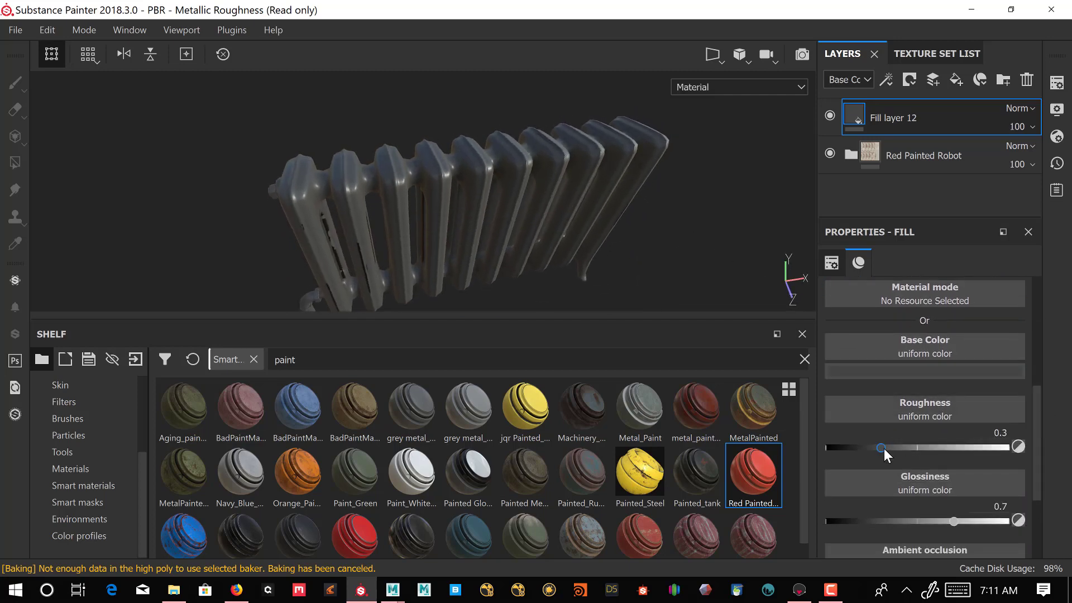
left_click_drag(884, 449, 920, 447)
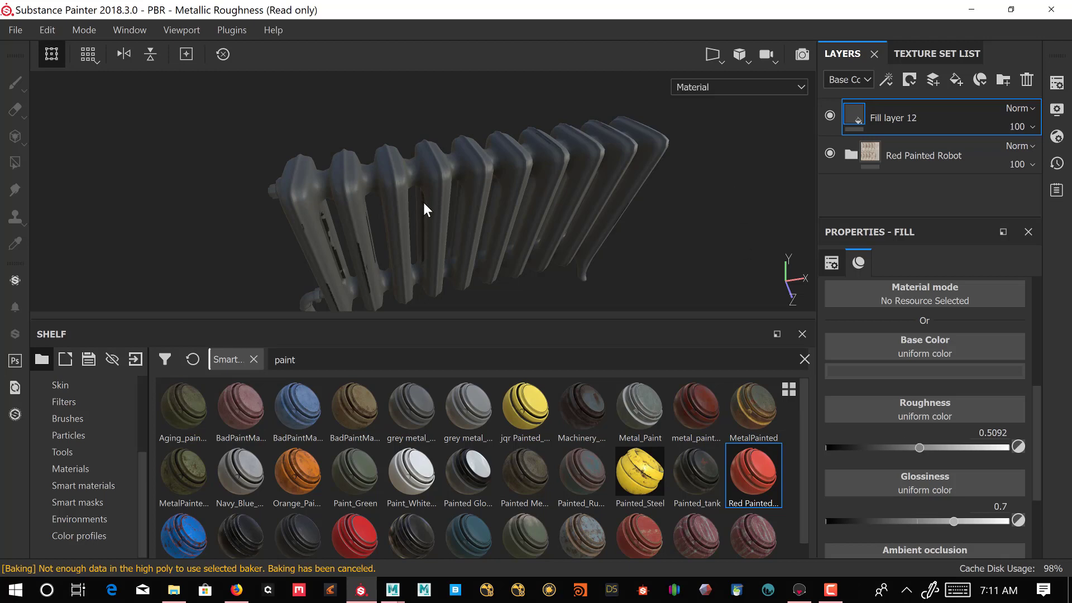
mouse_move(424, 210)
left_mouse_down("alt")
mouse_move(354, 148)
mouse_move(488, 182)
mouse_move(444, 188)
left_mouse_up("alt")
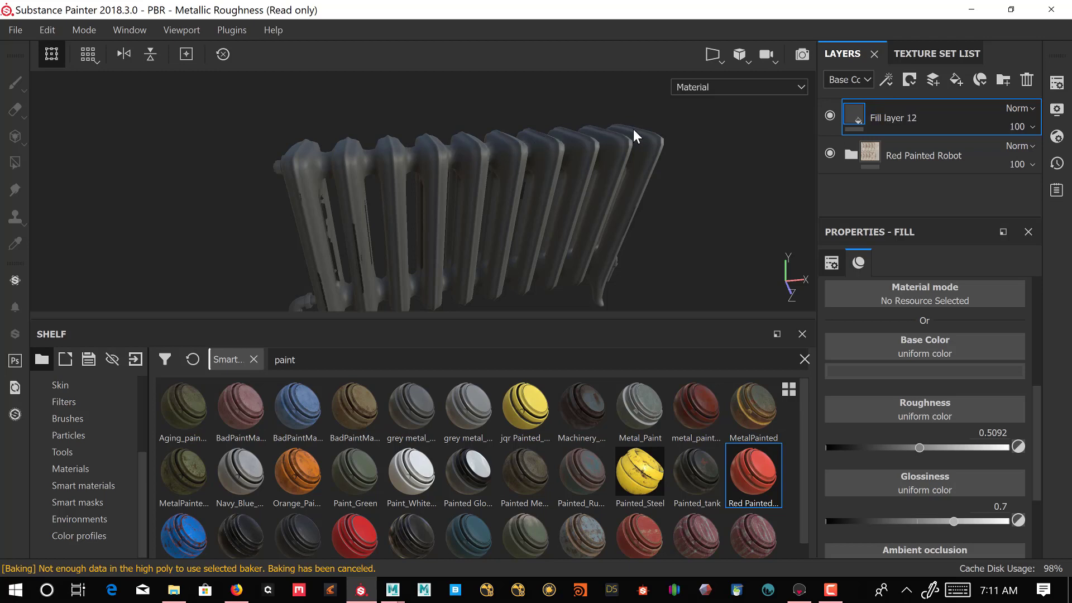
Add a black mask to Fill layer 12 and view the radiator from a higher angle.
right_click(940, 117)
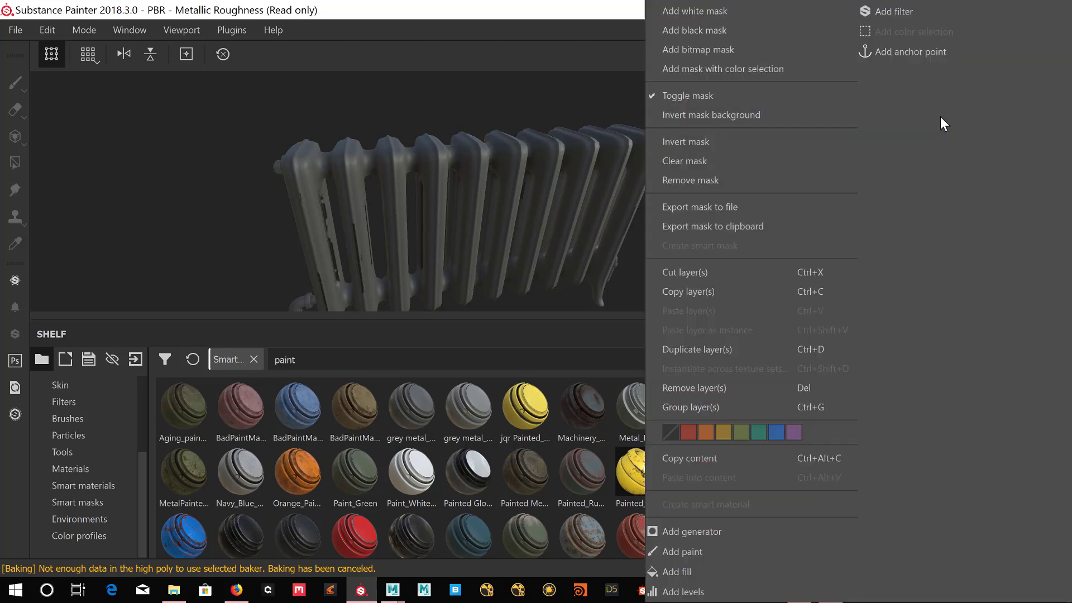
left_click(699, 31)
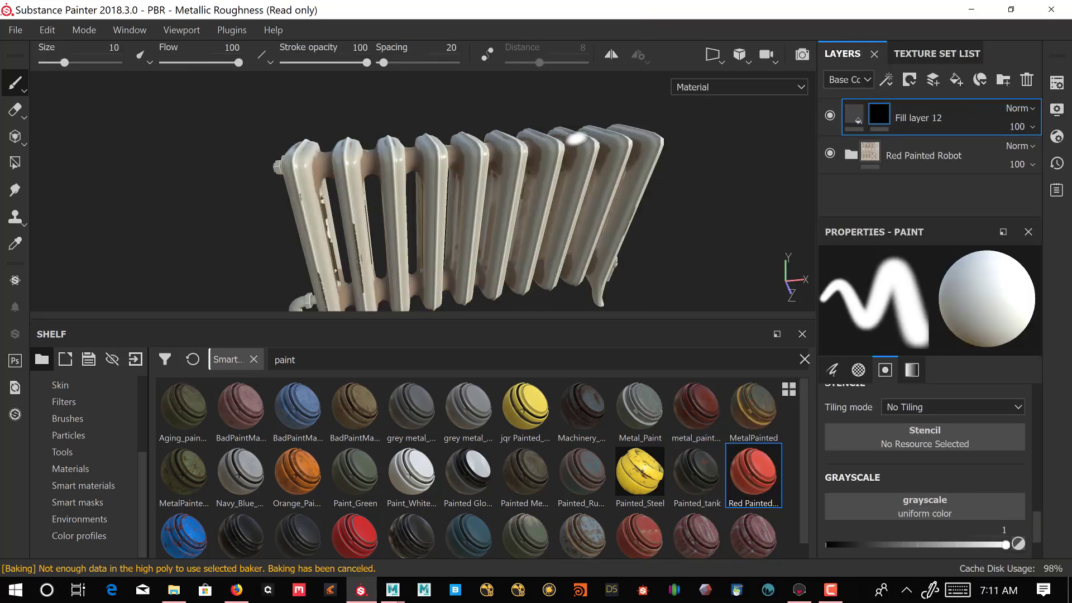
left_click_drag(576, 139, 576, 155, "alt")
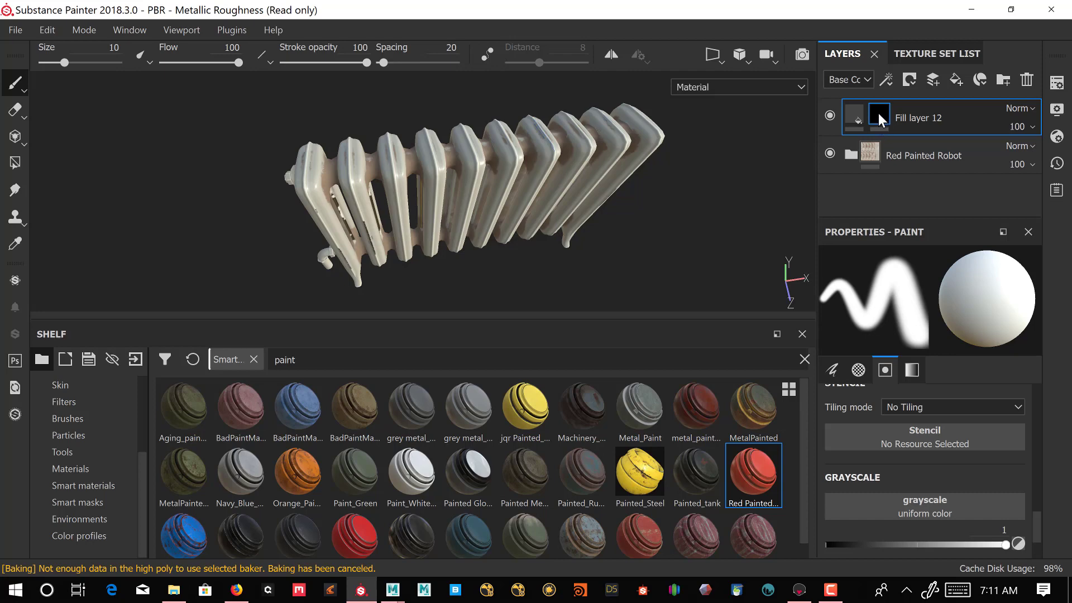
Apply the "Moss From" smart mask to the black mask of Fill layer 12 and inspect the radiator.
mouse_move(879, 112)
left_click(100, 503)
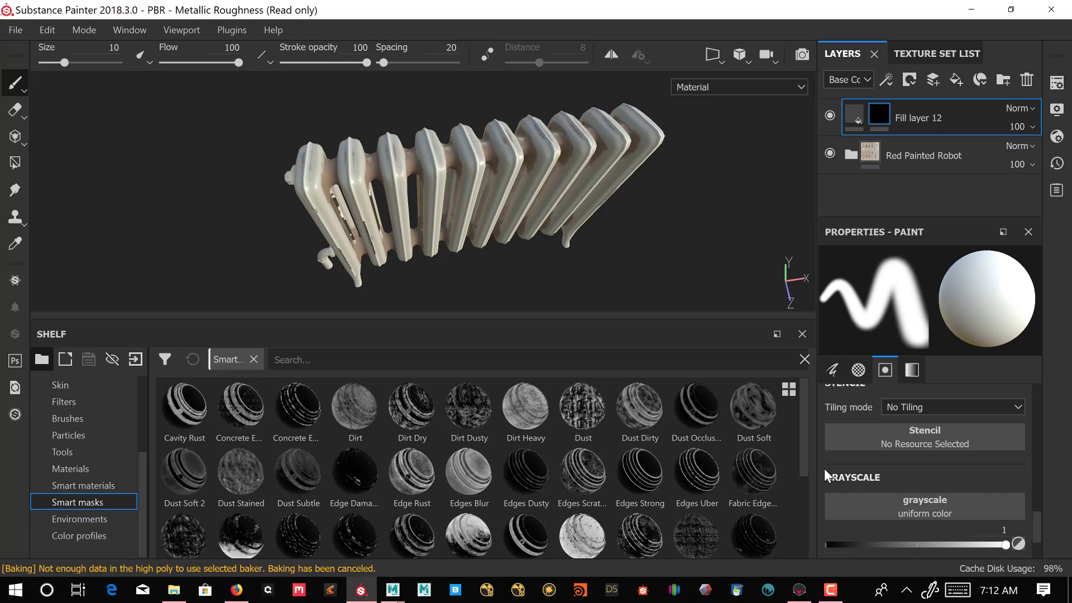
left_click_drag(804, 443, 705, 528)
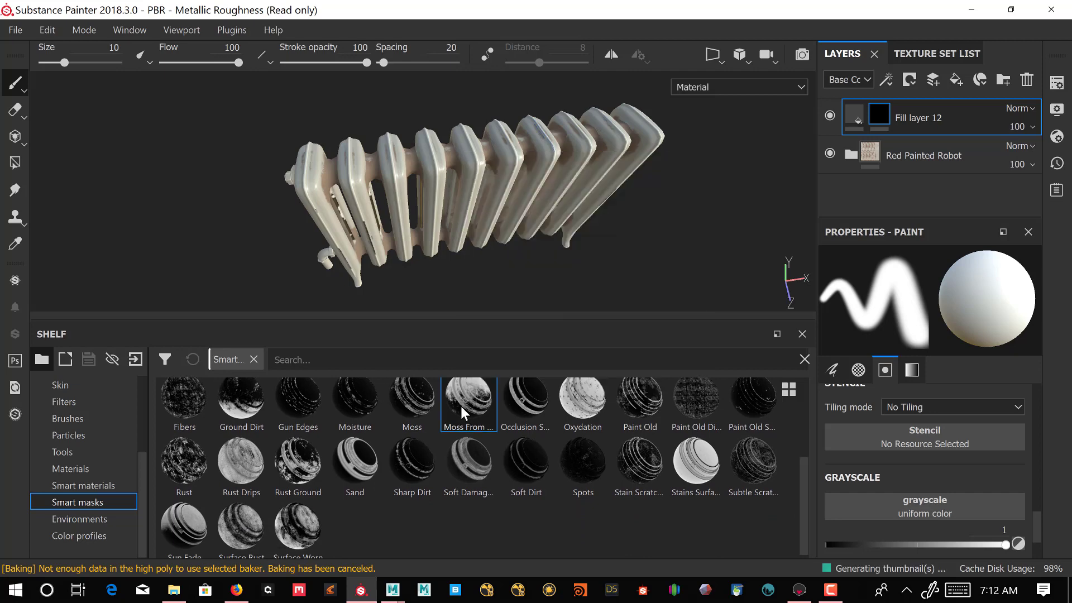
left_click_drag(461, 406, 881, 118)
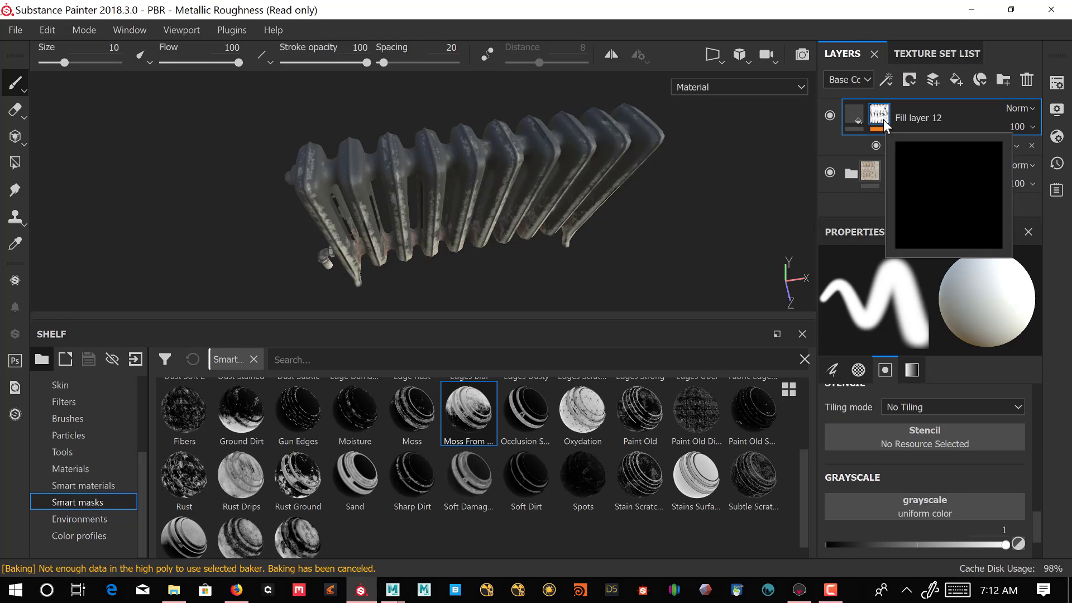
left_click_drag(641, 210, 588, 196, "alt")
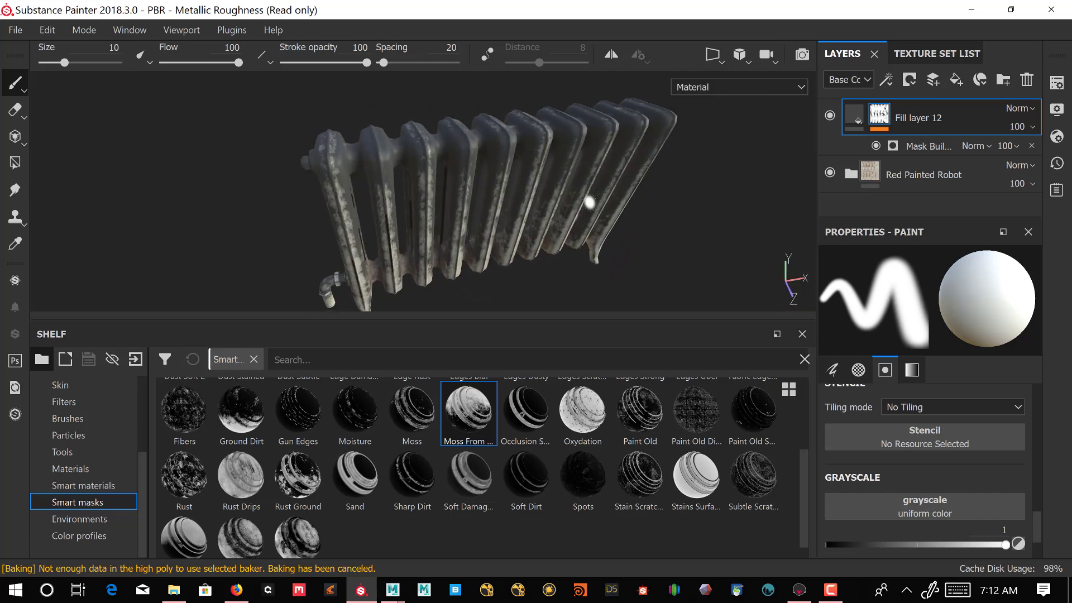
Set the Top/Down Gradient of the Mask Builder generator on Fill layer 12's mask to 0.82.
left_click(921, 147)
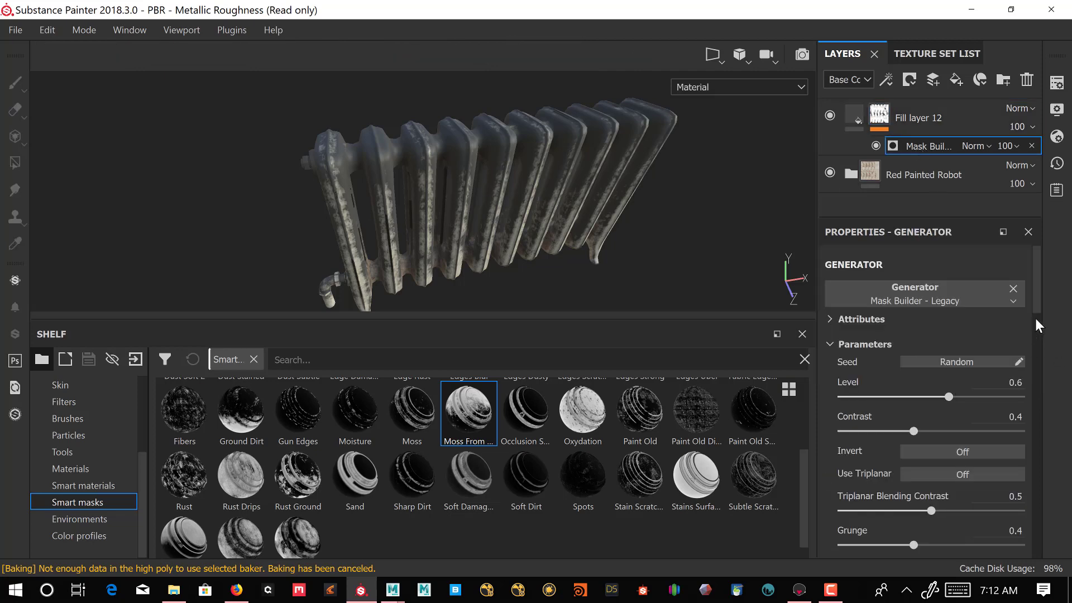
left_click_drag(1034, 296, 1033, 375)
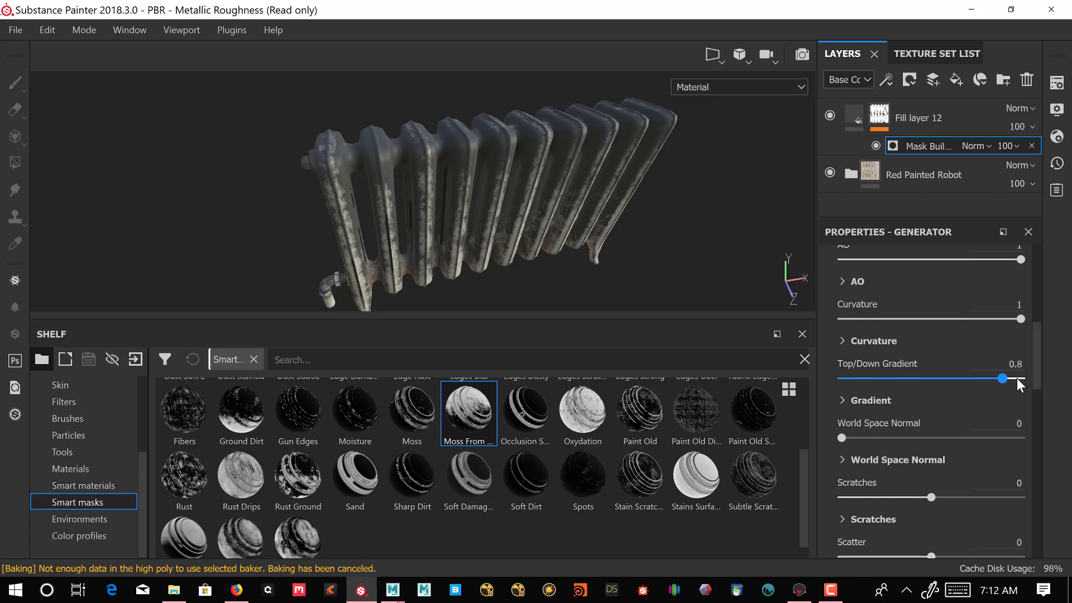
left_click(1017, 379)
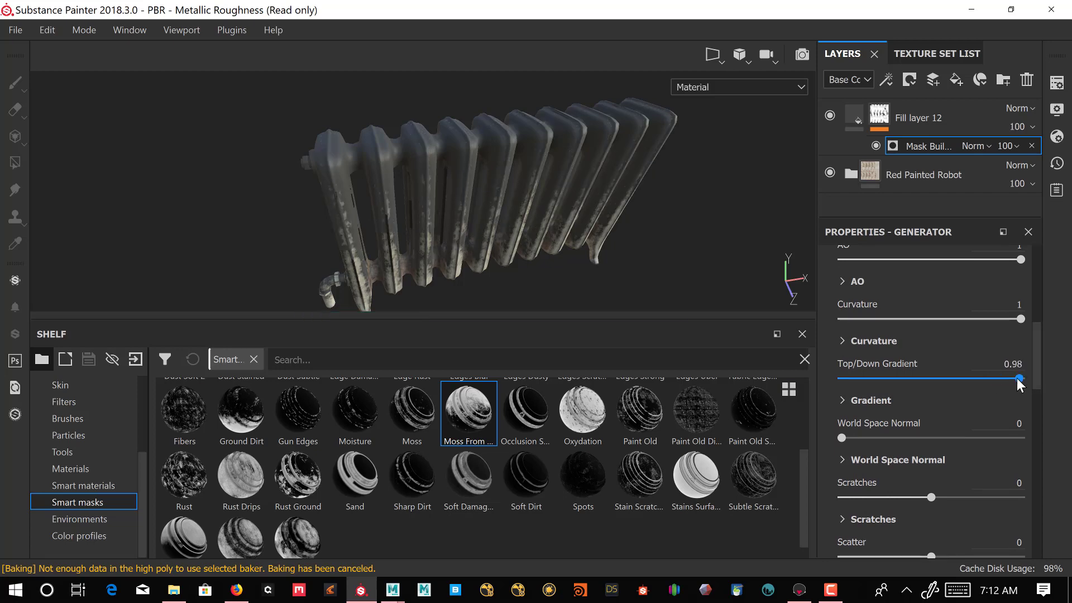
left_click_drag(920, 379, 980, 373)
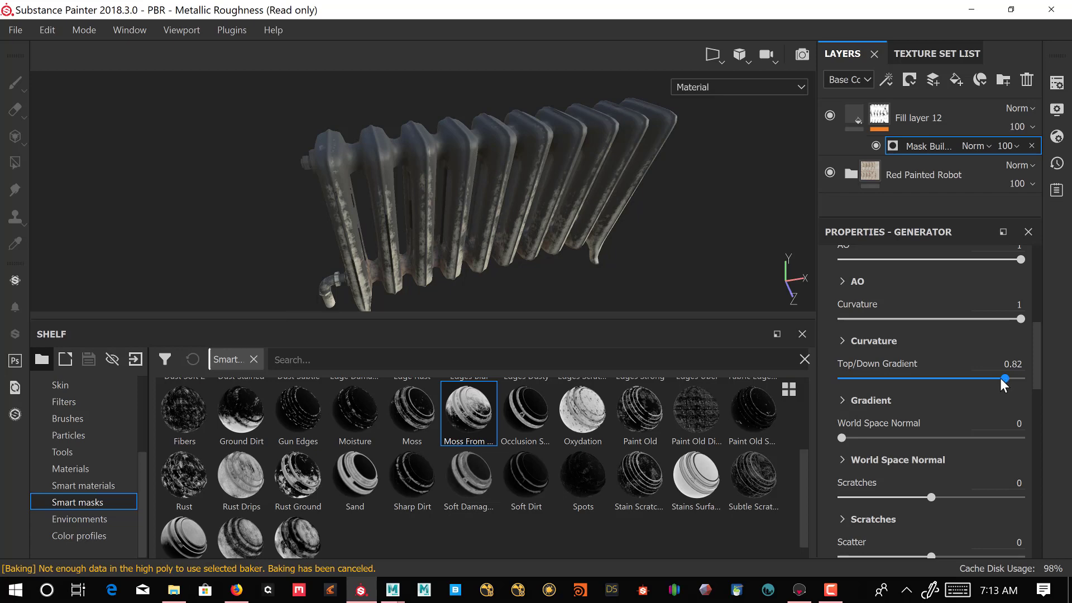
Look through the remaining Mask Builder parameters and lower the generator's Level to 0.15.
scroll(1034, 370, "up", 1)
scroll(1035, 370, "down", 5)
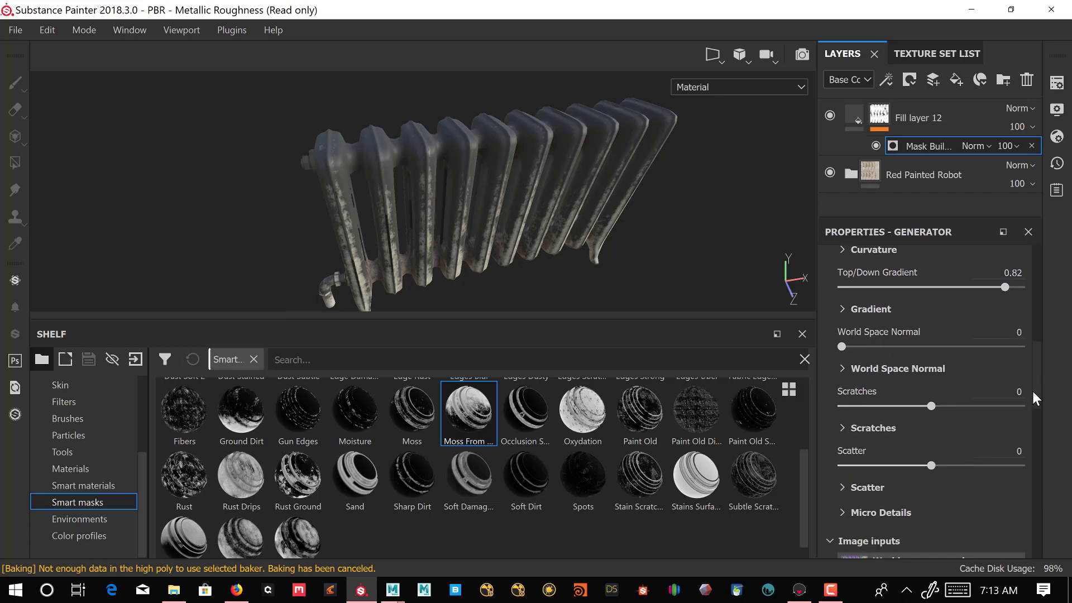
scroll(1040, 393, "up", 2)
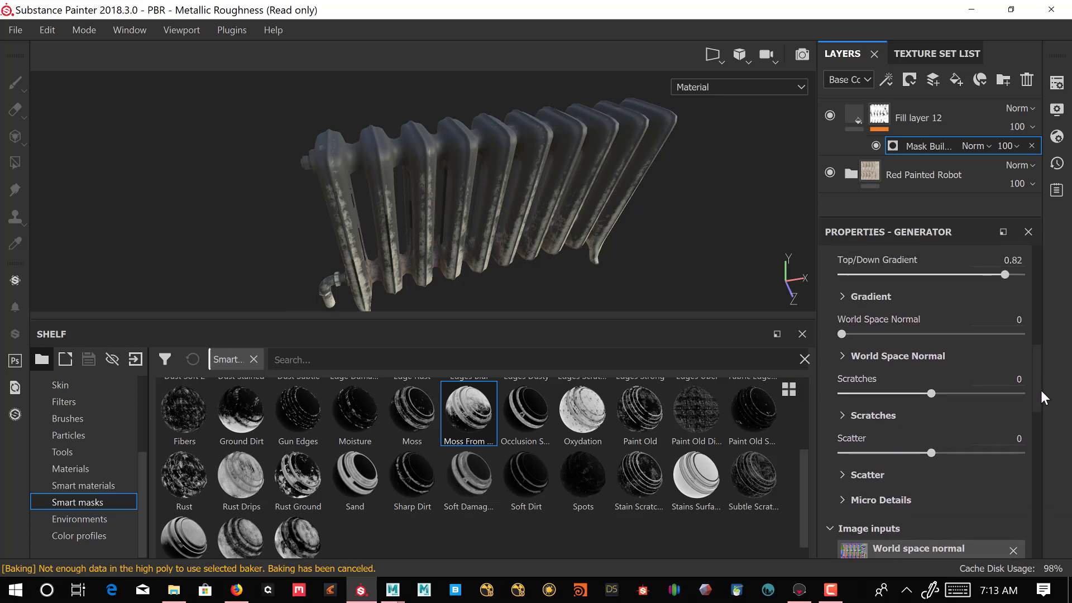
scroll(1043, 390, "up", 2)
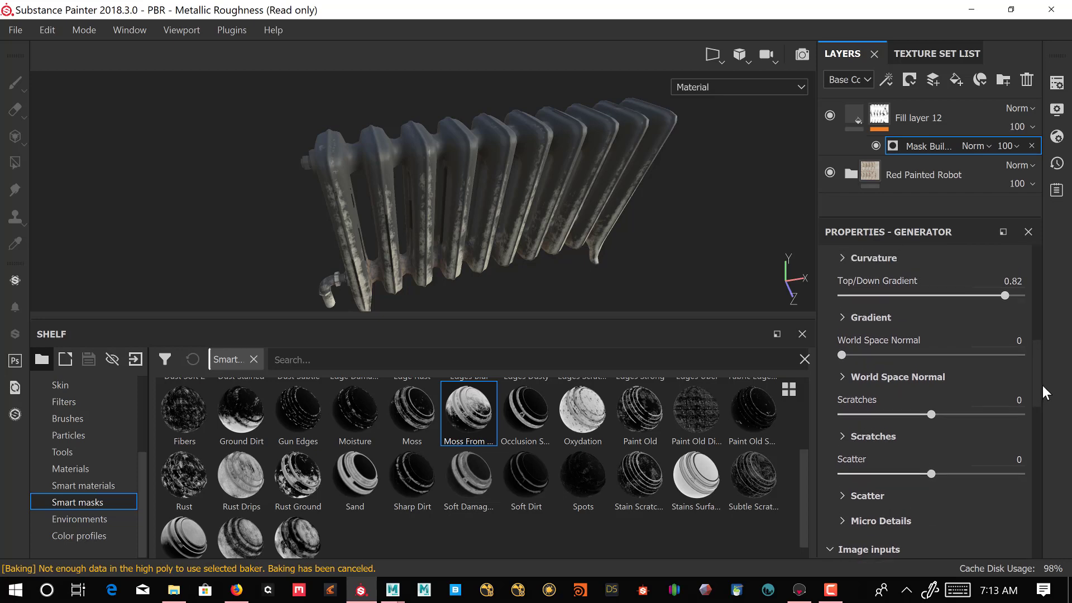
scroll(1044, 384, "up", 4)
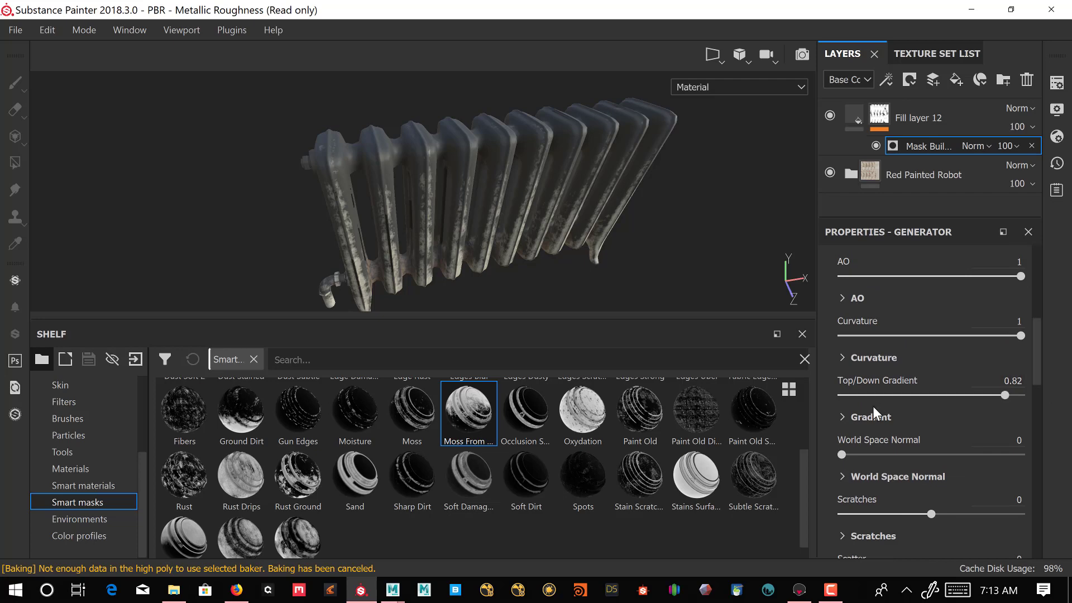
left_click_drag(1041, 331, 1048, 266)
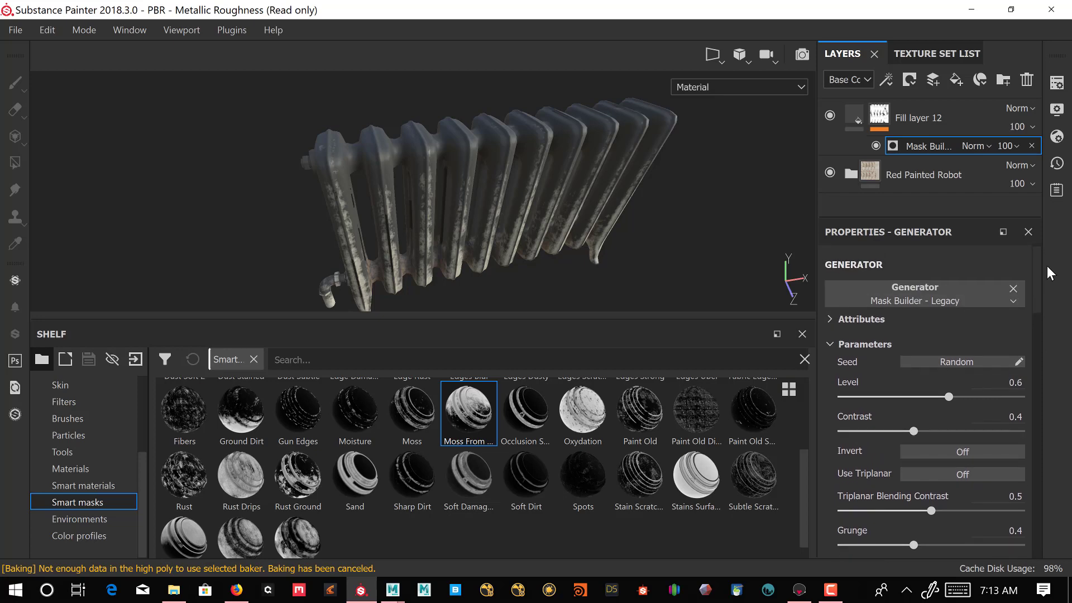
left_click(901, 396)
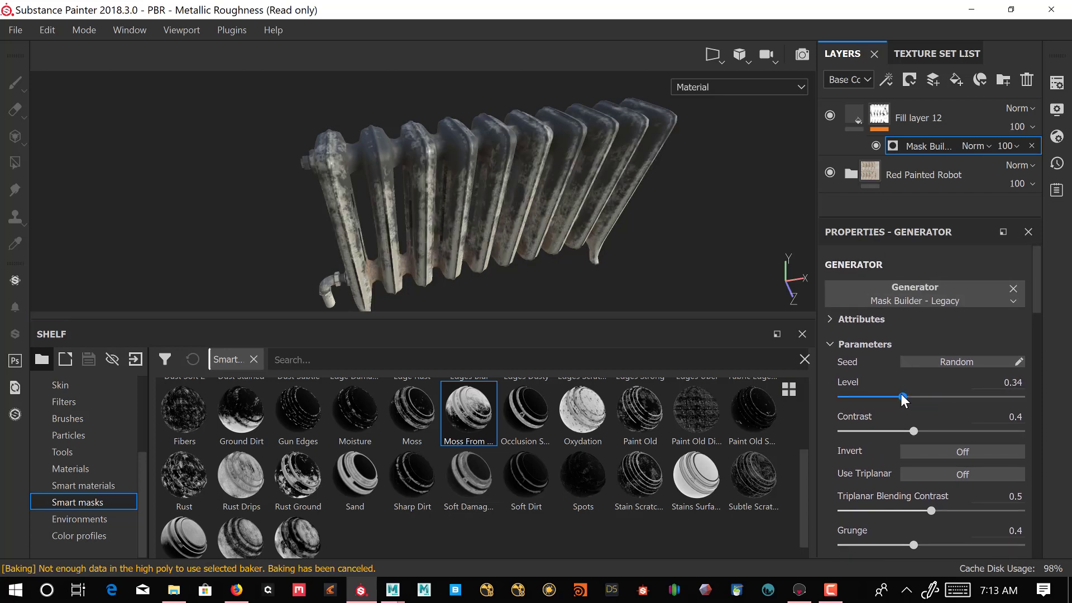
left_click(868, 396)
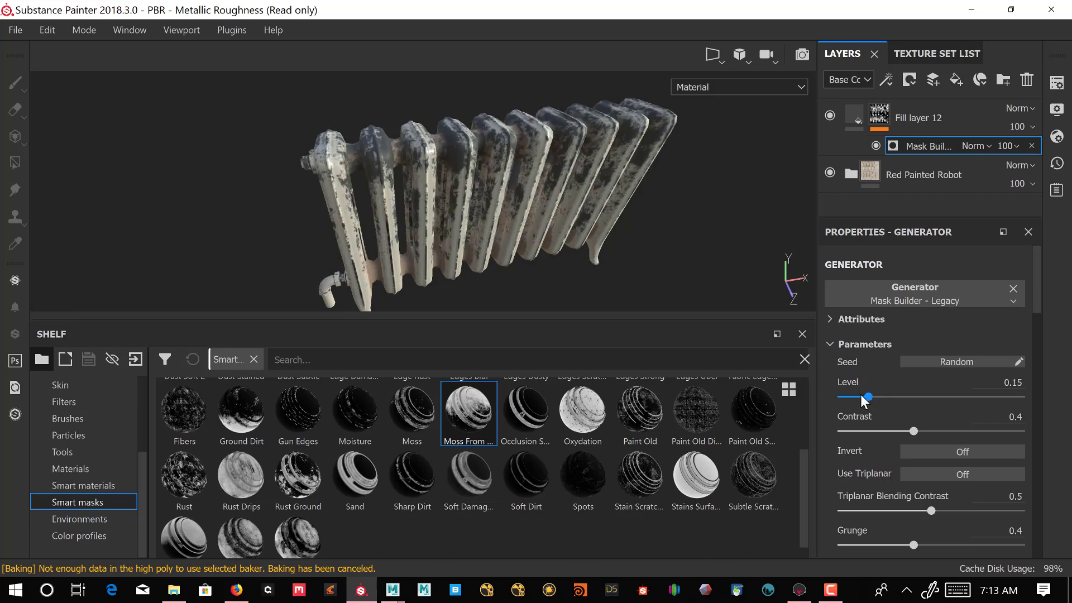
Set the Mask Builder generator's Contrast to 0.16 and its Level to 0.6.
left_click(863, 431)
left_click(985, 431)
left_click(870, 430)
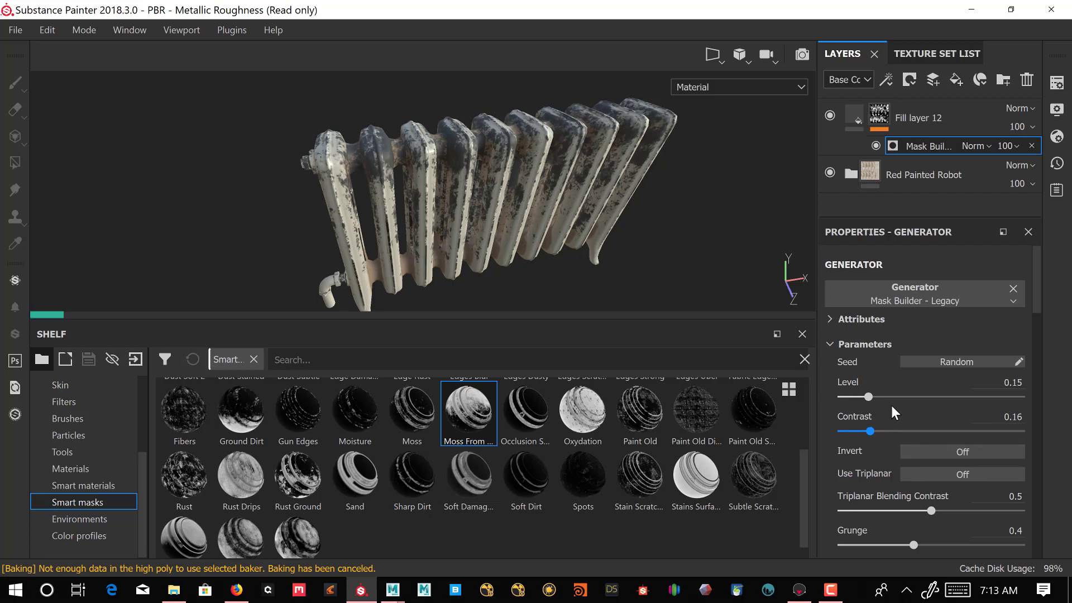
left_click(916, 396)
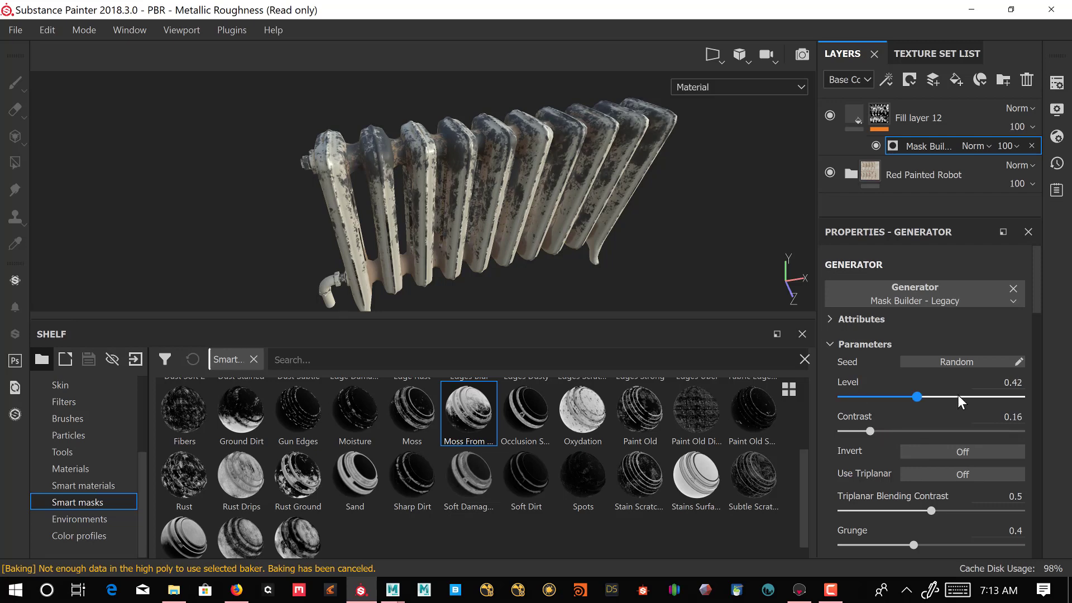
left_click(976, 396)
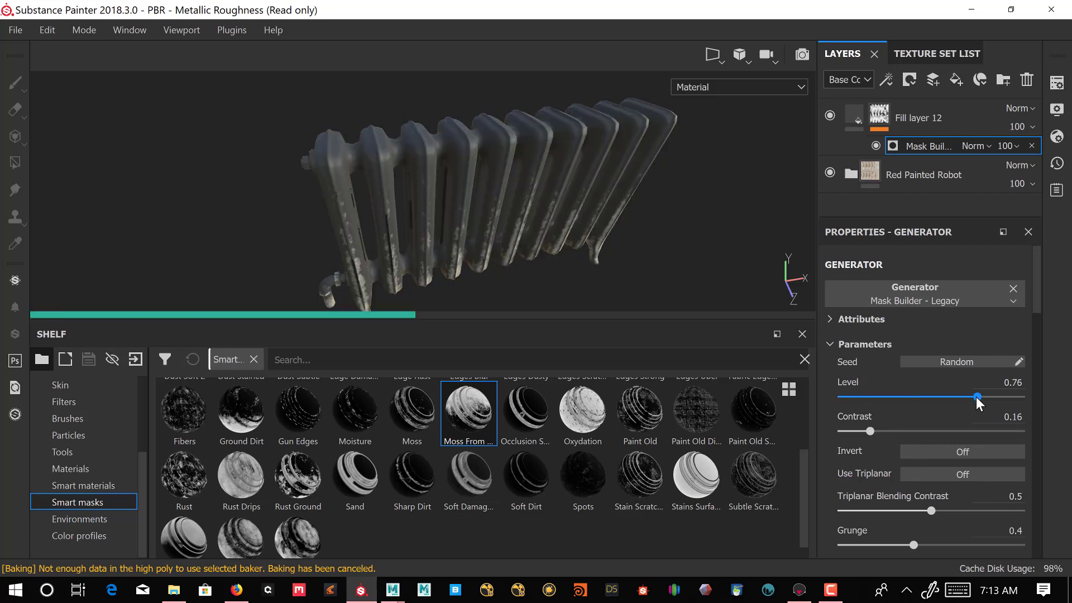
left_click_drag(976, 396, 948, 397)
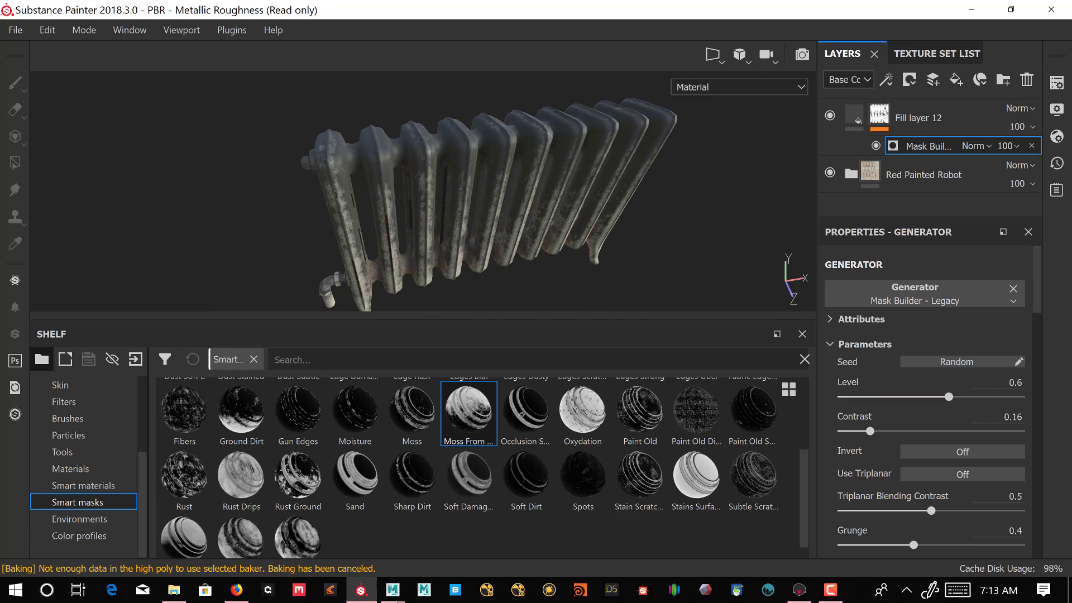
Set the generator's World Space Normal Bottom Intensity to -0.84 and Top Intensity to -0.05.
left_click_drag(1037, 293, 1035, 347)
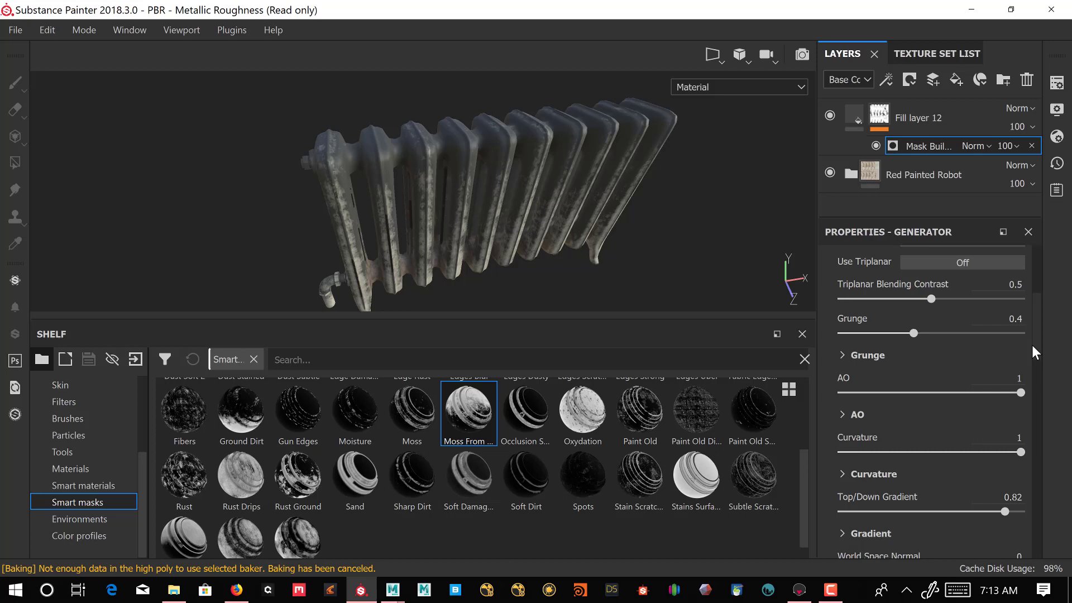
left_click_drag(1033, 338, 1034, 384)
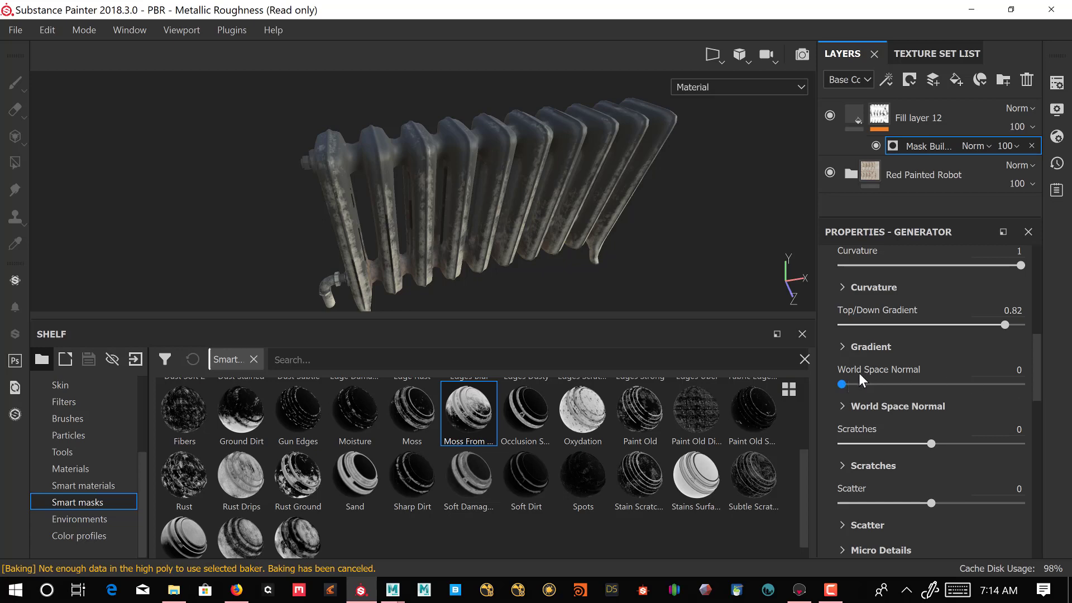
left_click(841, 349)
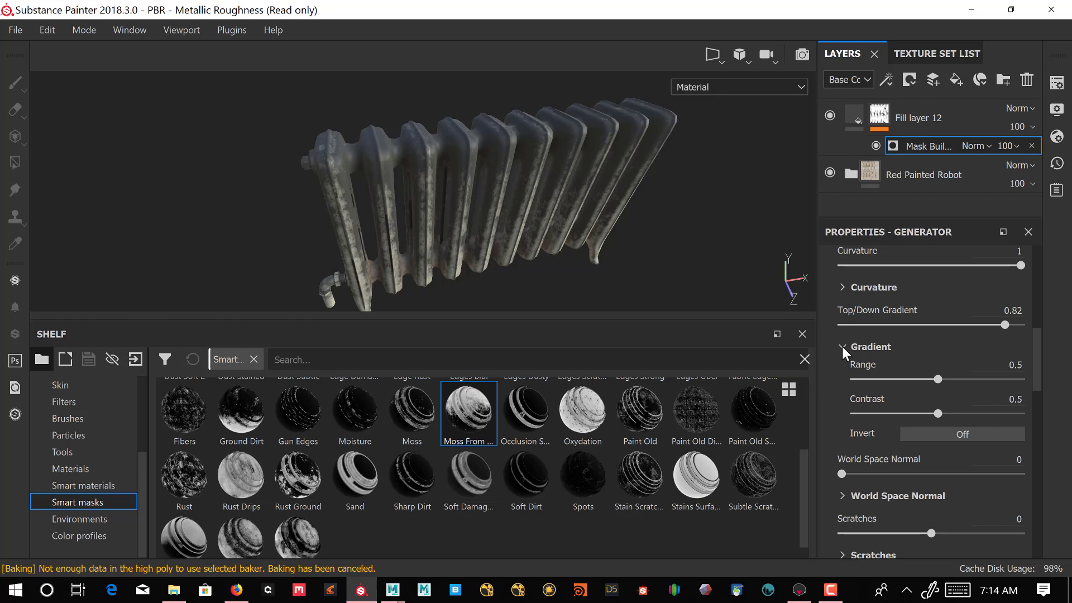
left_click(842, 347)
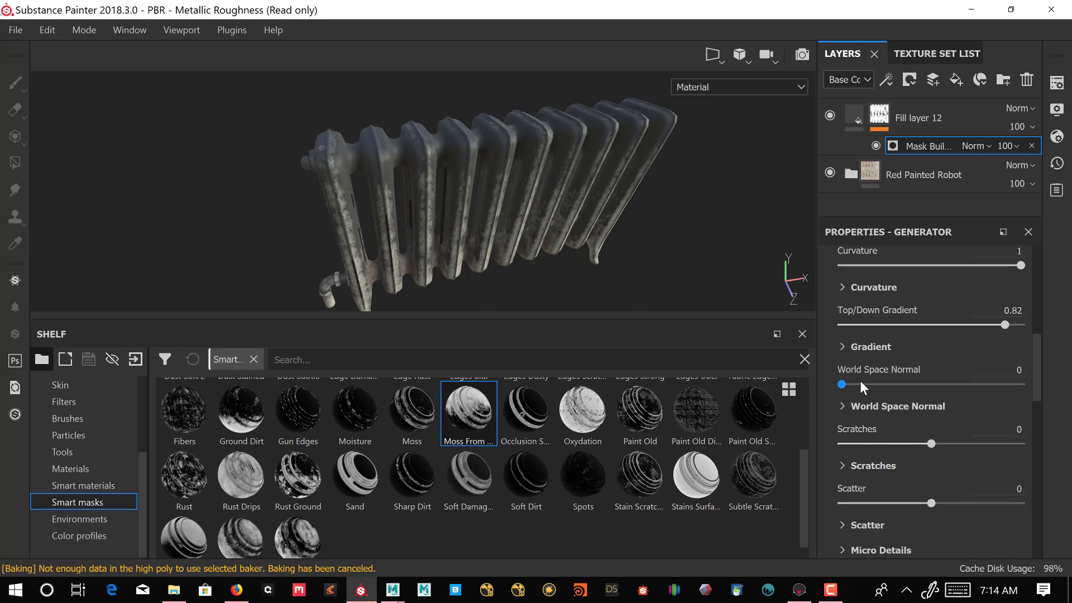
left_click(842, 406)
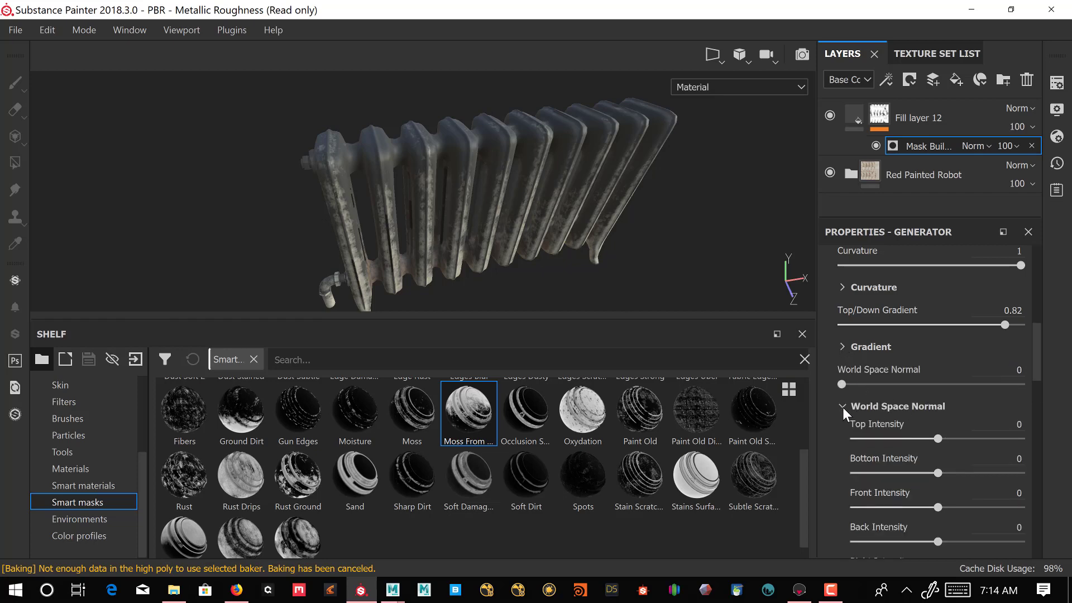
scroll(949, 461, "down", 1)
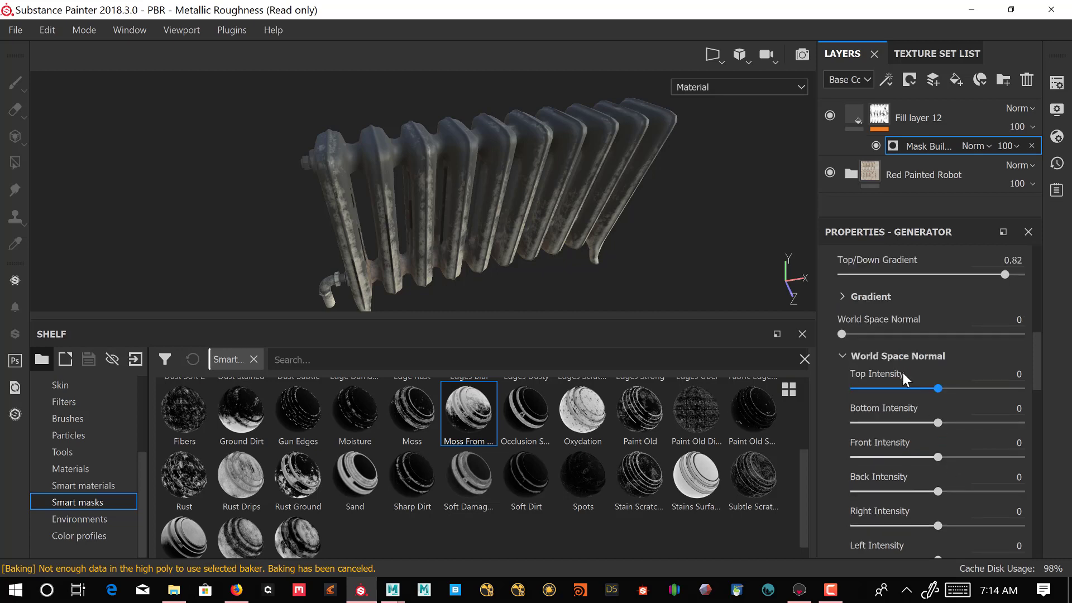
left_click_drag(936, 424, 897, 420)
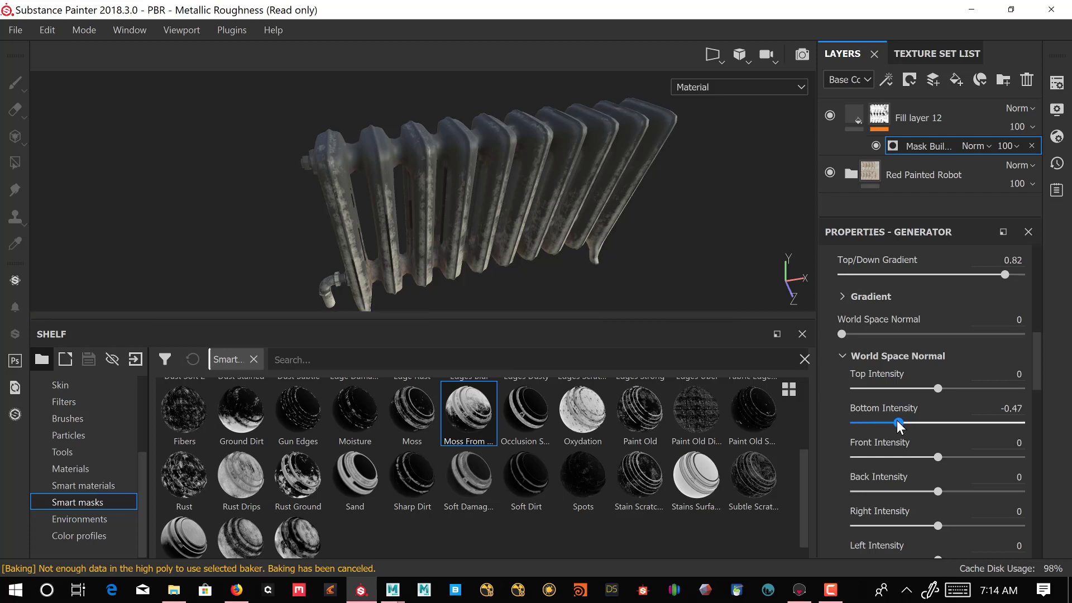
left_click(869, 421)
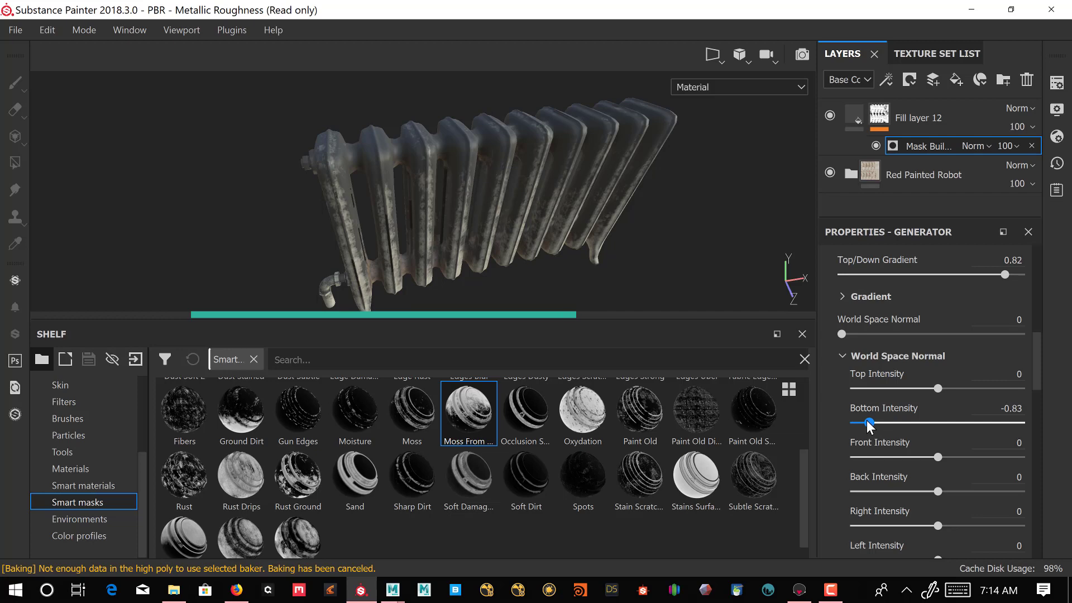
left_click(938, 387)
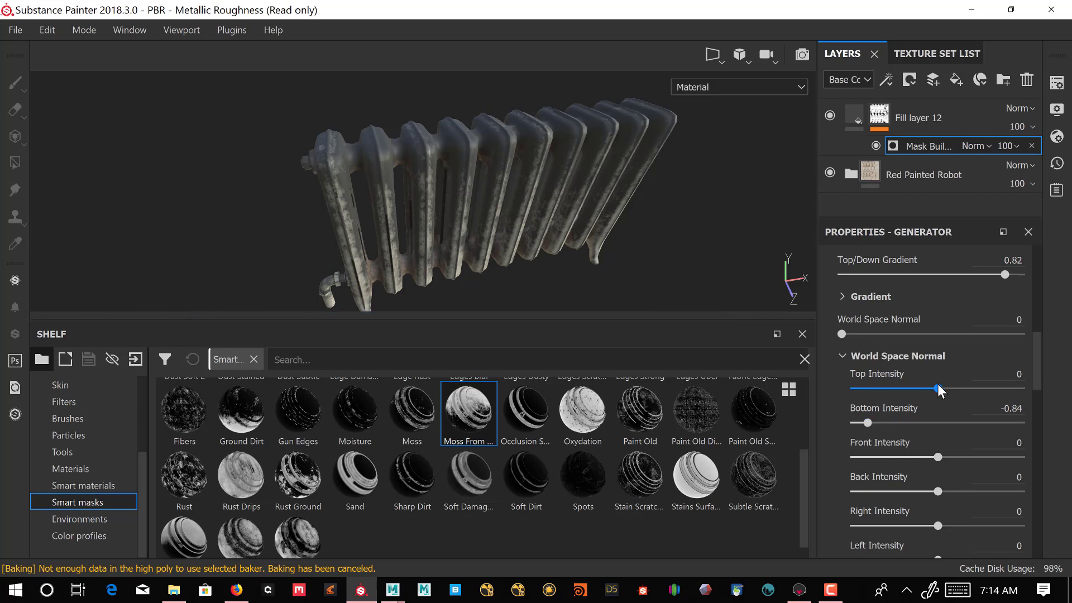
mouse_move(936, 386)
left_mouse_down()
mouse_move(906, 388)
mouse_move(933, 387)
left_mouse_up()
Set the World Space Normal intensities to -0.58 front, -0.57 back, -0.52 right, -0.5 left and 0.44 top.
left_click_drag(1037, 363, 1034, 379)
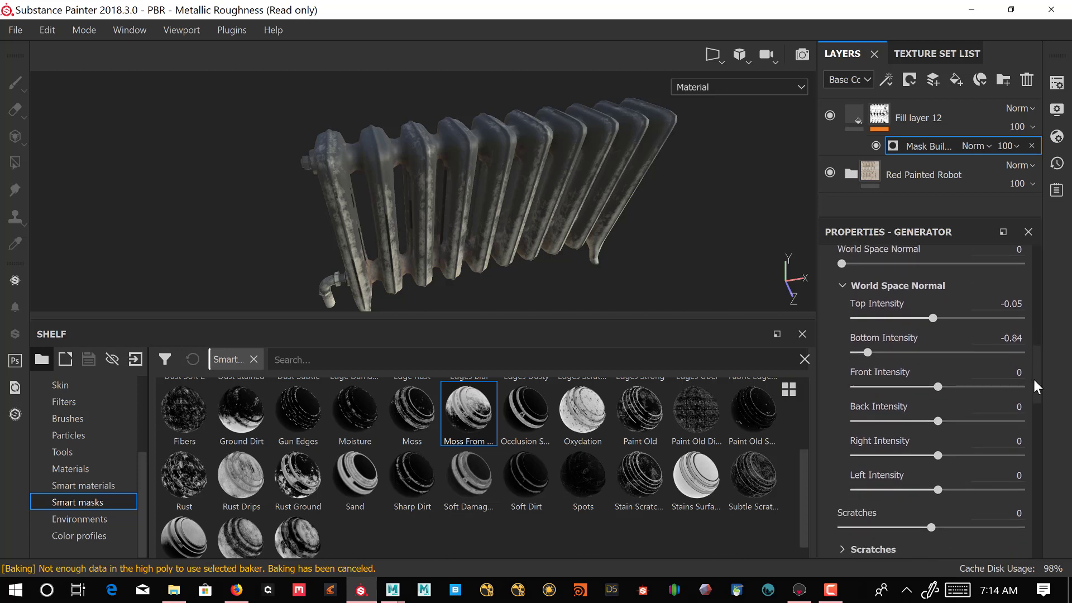
left_click_drag(940, 383, 888, 382)
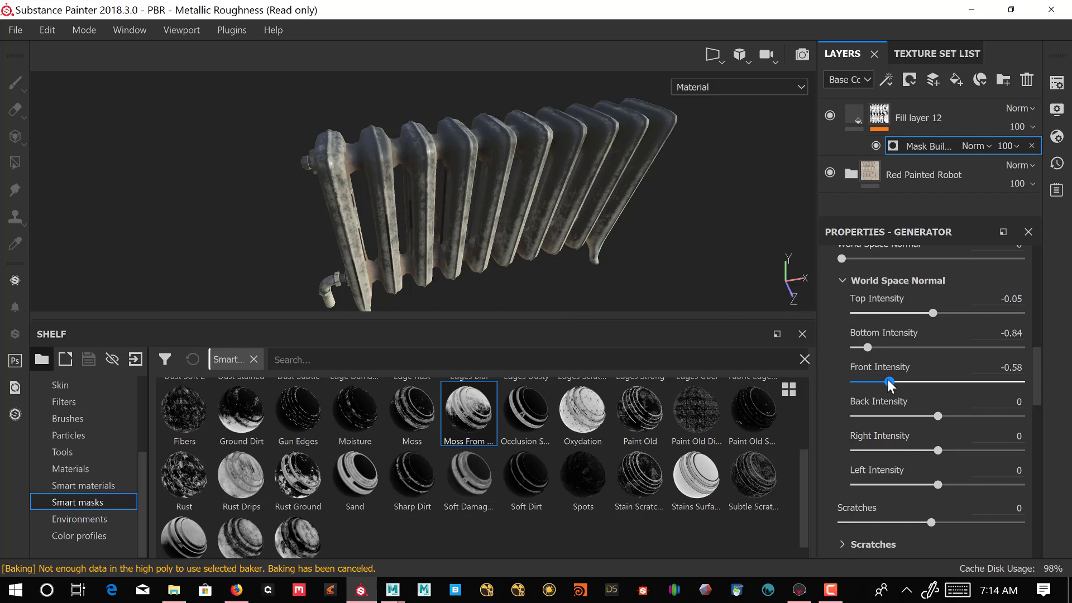
left_click(889, 414)
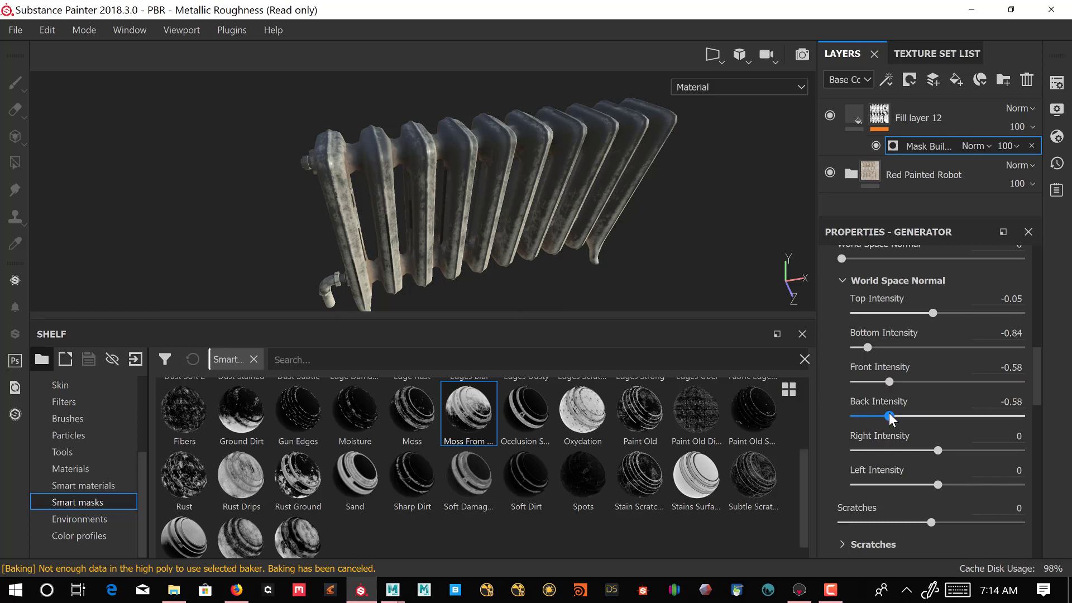
left_click(893, 449)
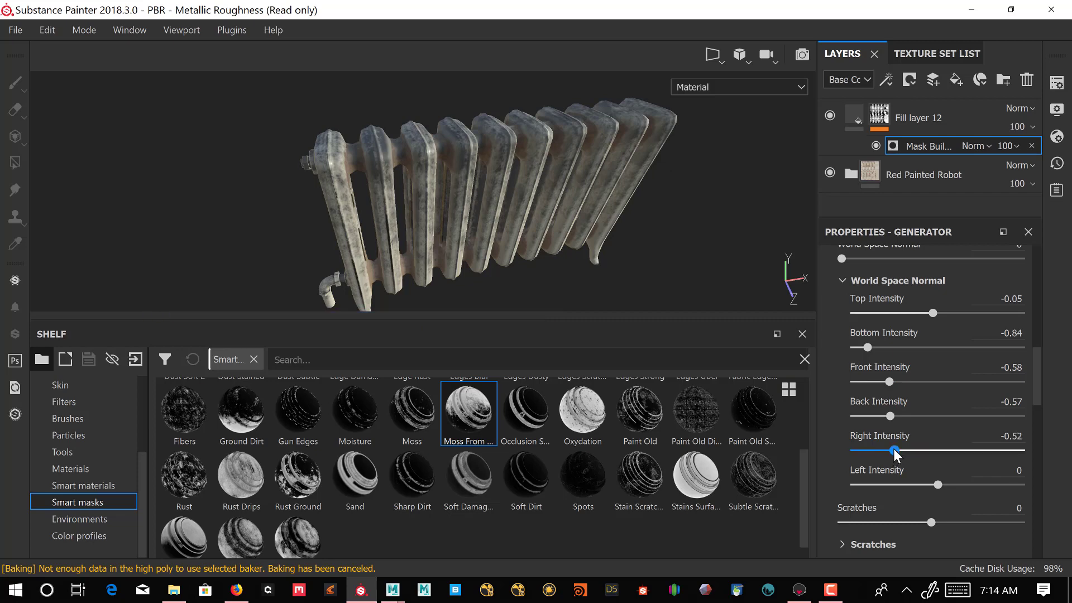
left_click(896, 485)
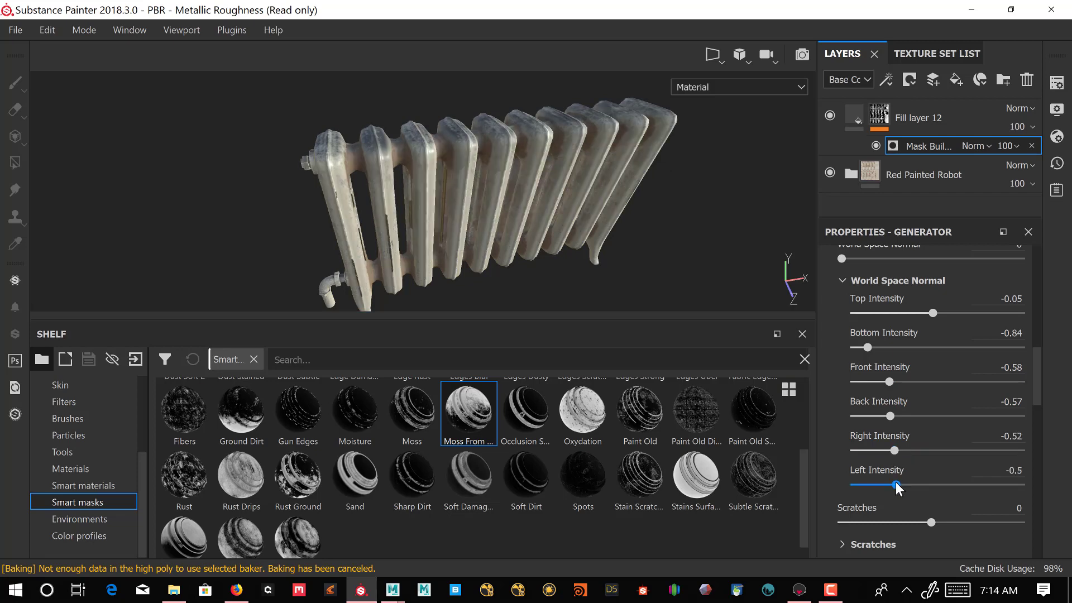
left_click(973, 313)
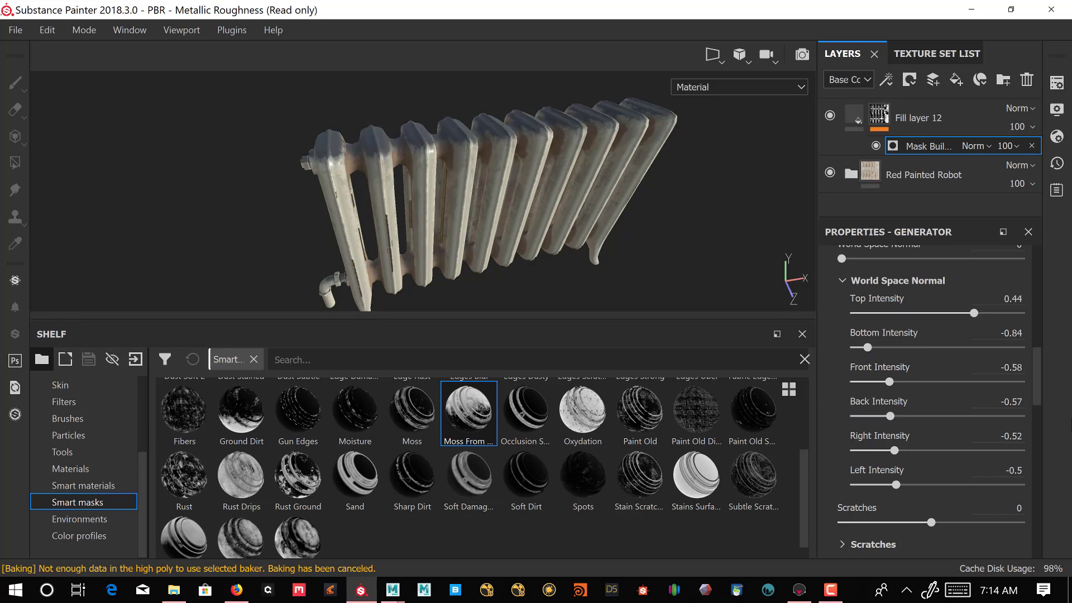
left_click_drag(735, 197, 761, 189, "alt")
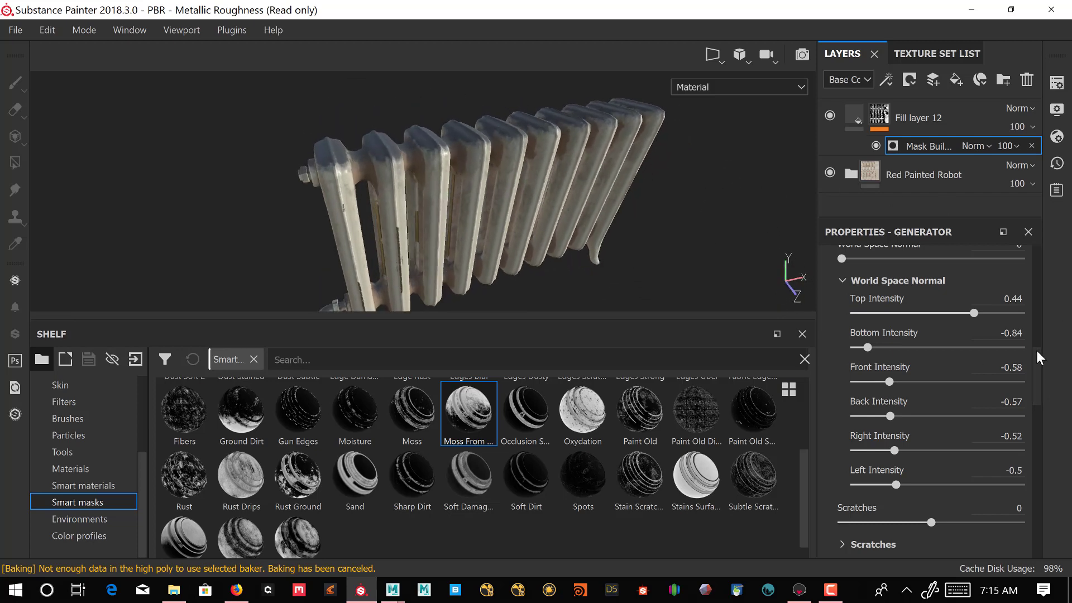
Keep Fill layer 12's opacity at 100 and darken the layer's fill color to black.
left_click_drag(1037, 350, 1044, 243)
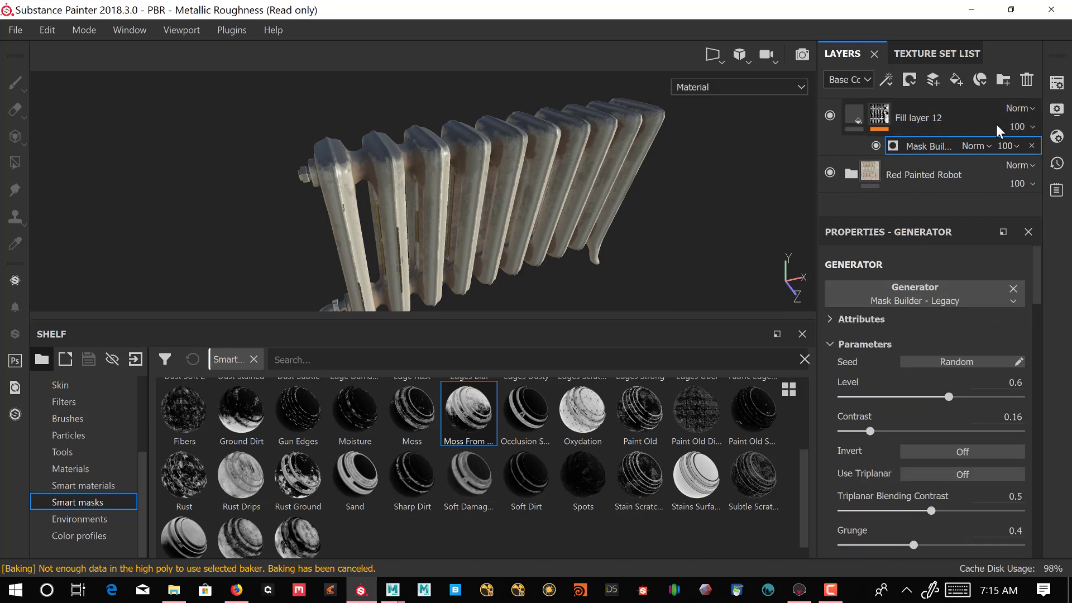
left_click(1033, 128)
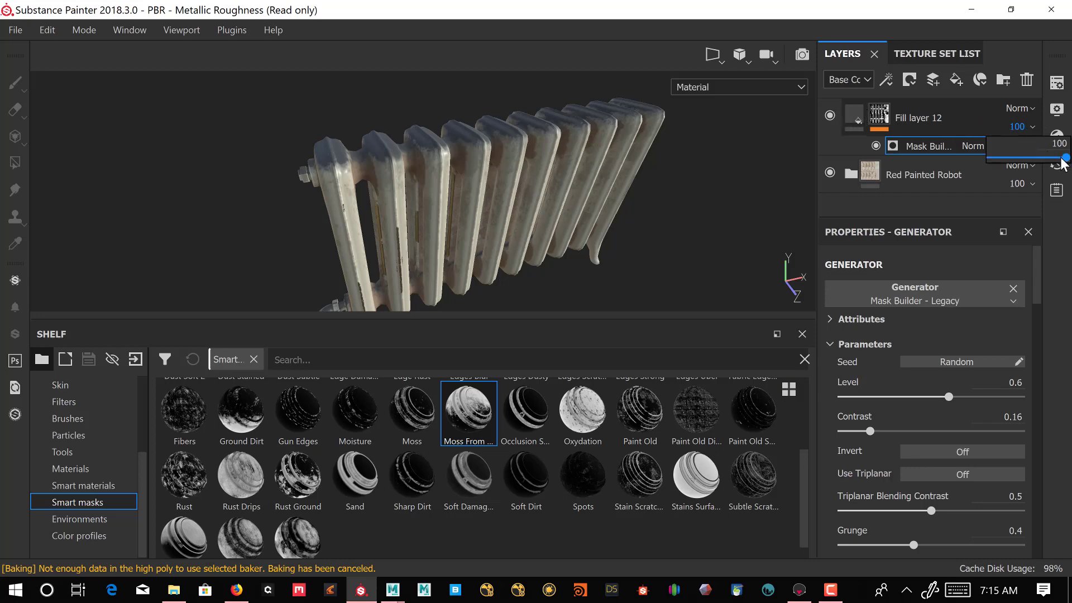
mouse_move(1066, 158)
left_mouse_down()
mouse_move(972, 159)
mouse_move(1067, 160)
left_mouse_up()
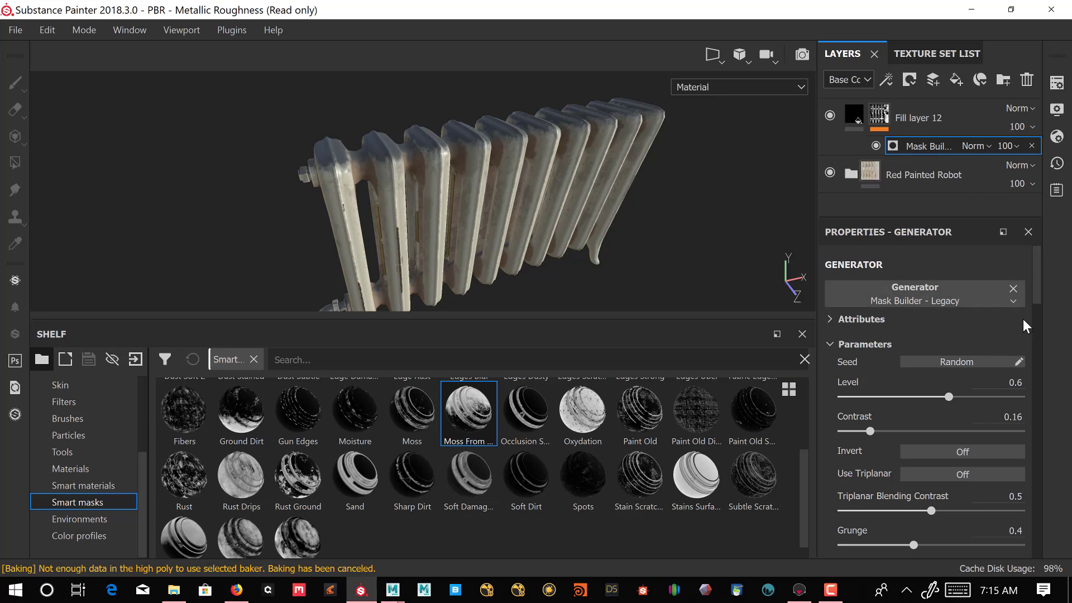
Raise the Grunge amount of Fill layer 12's Mask Builder generator to 0.92.
left_click_drag(1035, 286, 1033, 333)
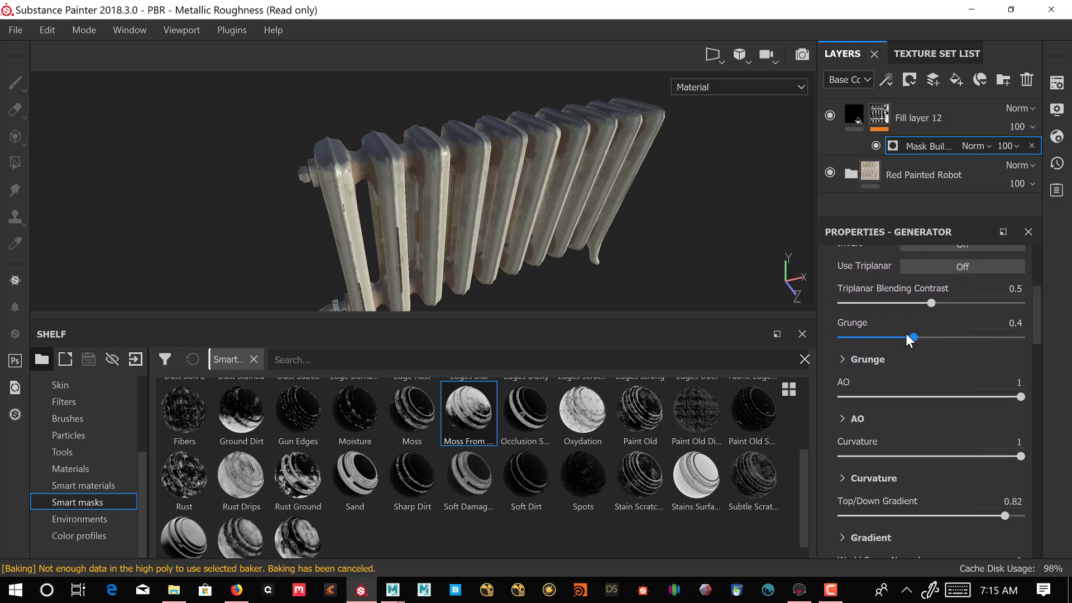
left_click_drag(912, 336, 1005, 339)
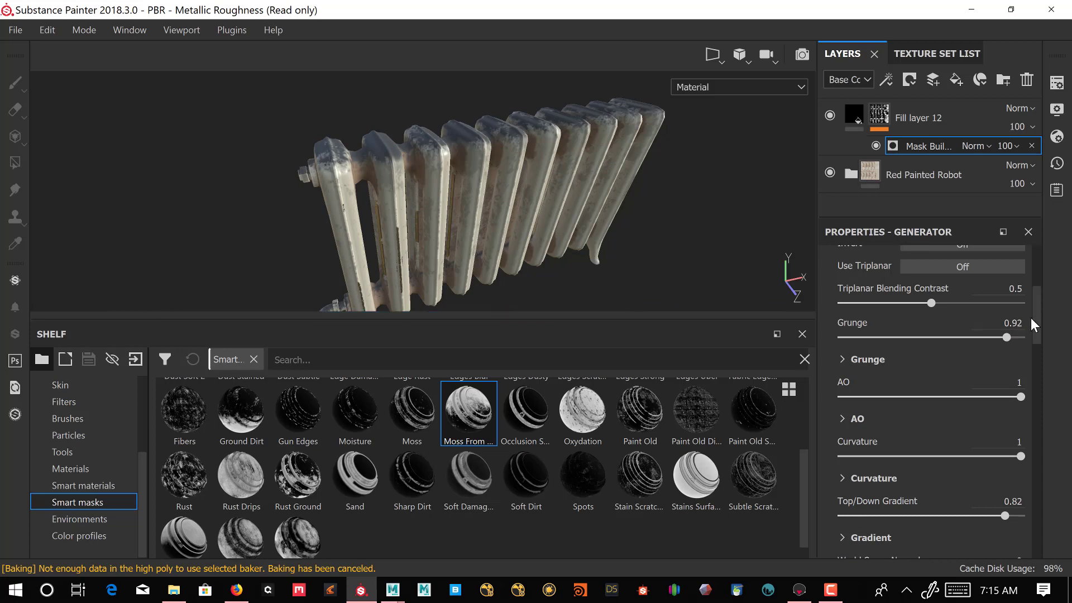
scroll(1041, 321, "up", 1)
Test the generator's Scratches at 0.65 with a close look at the radiator sections, and reduce it to 0.01.
scroll(1040, 327, "down", 2)
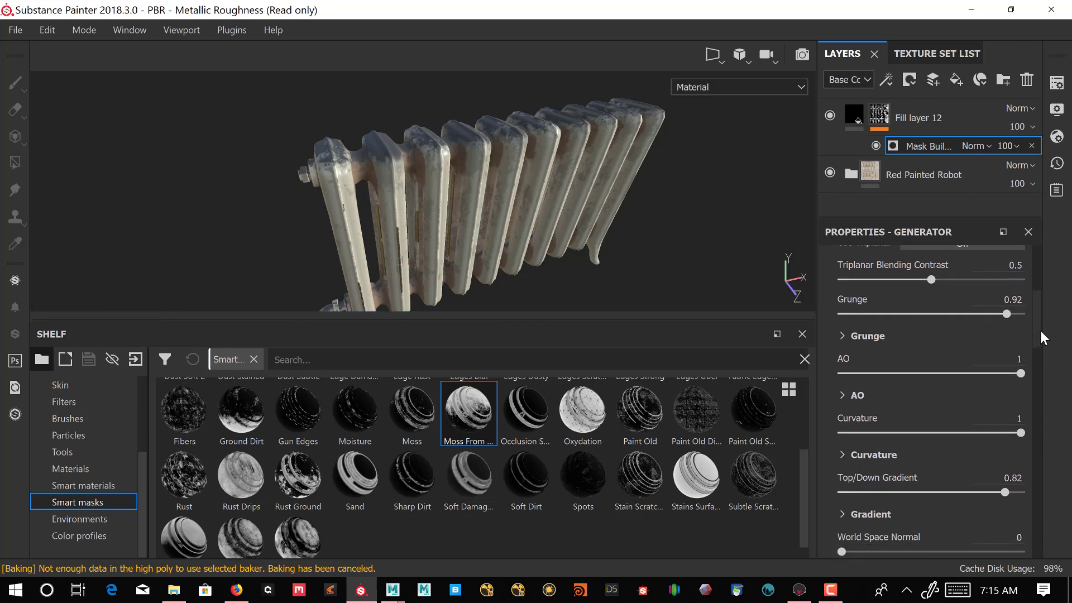
scroll(1041, 339, "down", 1)
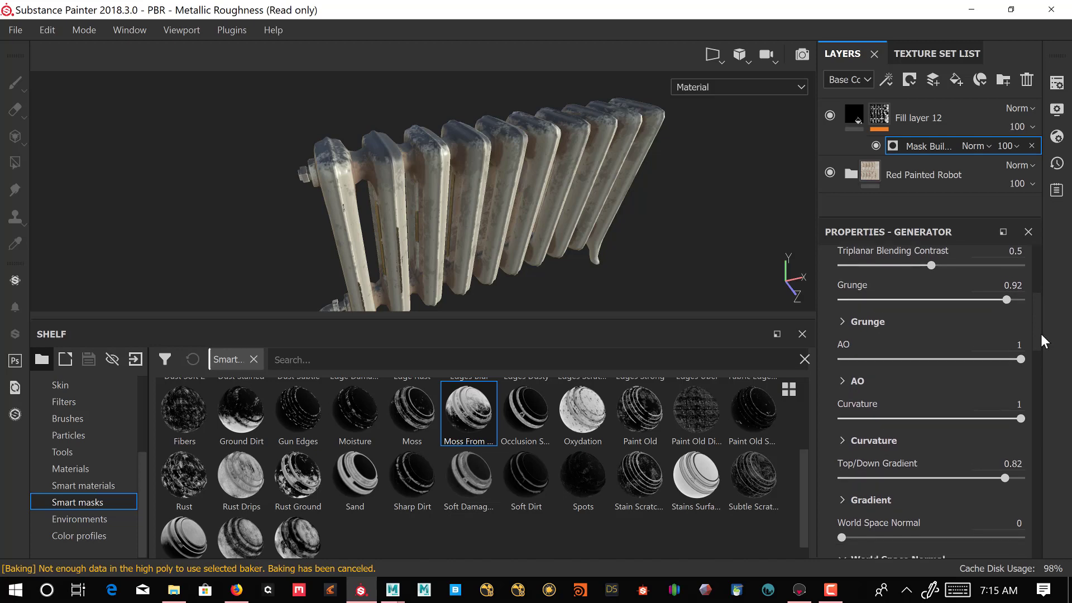
scroll(1041, 335, "down", 1)
left_click_drag(1044, 350, 1031, 425)
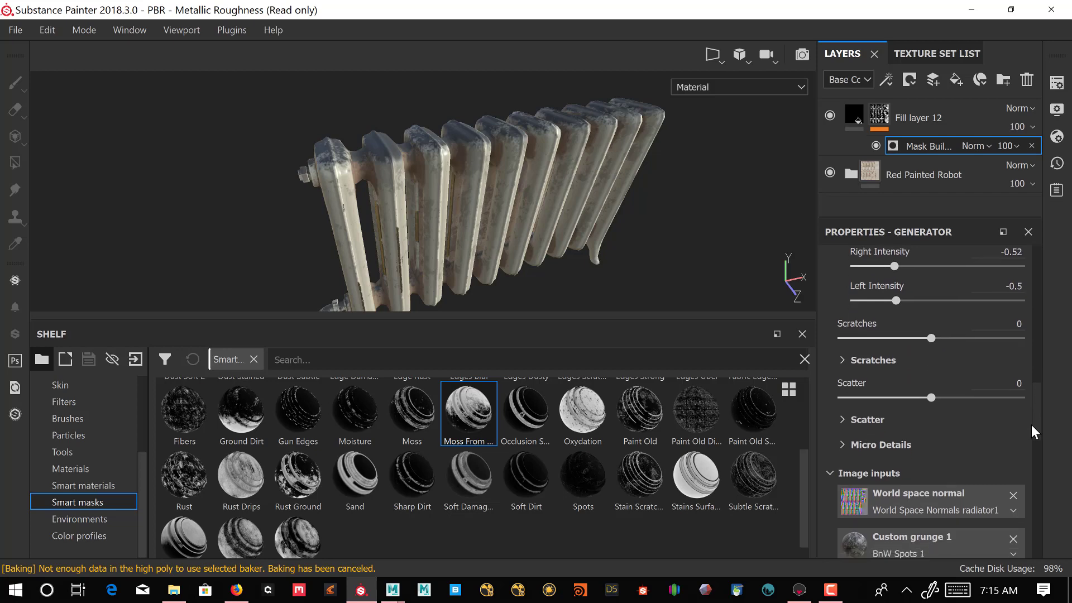
left_click_drag(931, 343, 954, 343)
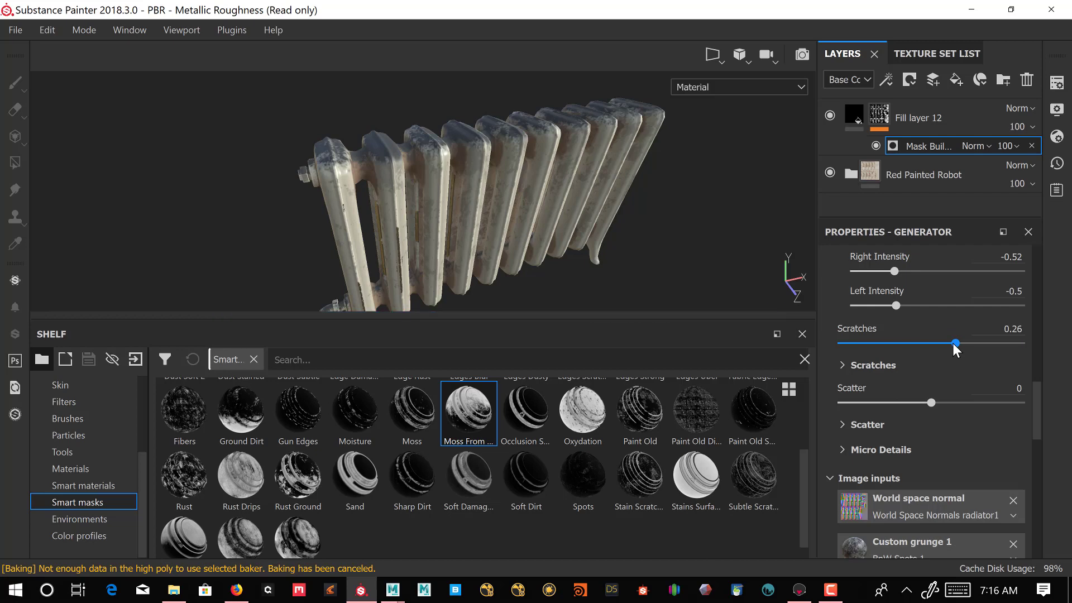
left_click_drag(953, 343, 988, 343)
left_click_drag(342, 196, 314, 202, "alt")
right_click_drag(314, 199, 399, 299, "alt")
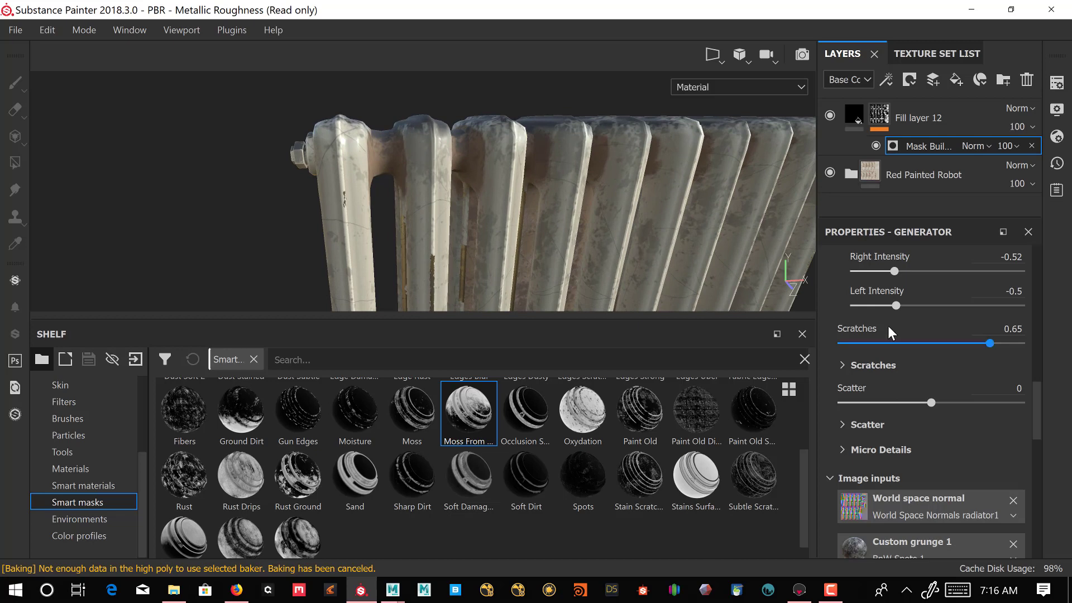
left_click(931, 343)
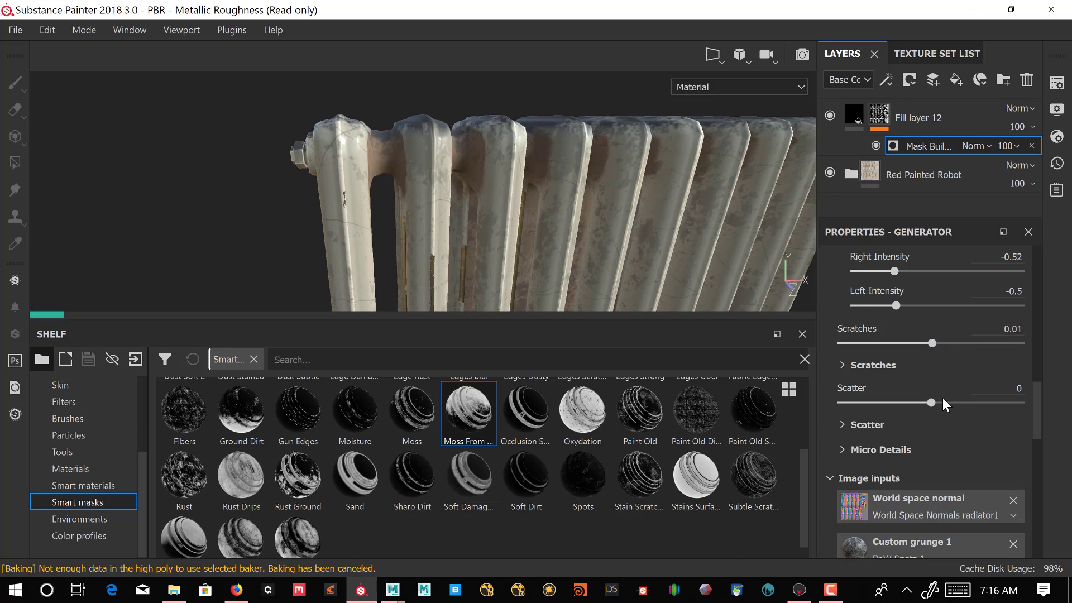
Set the generator's Scatter Scale to 24 and Scatter Size to 1.63, viewing the radiator from a higher angle.
scroll(1038, 390, "down", 2)
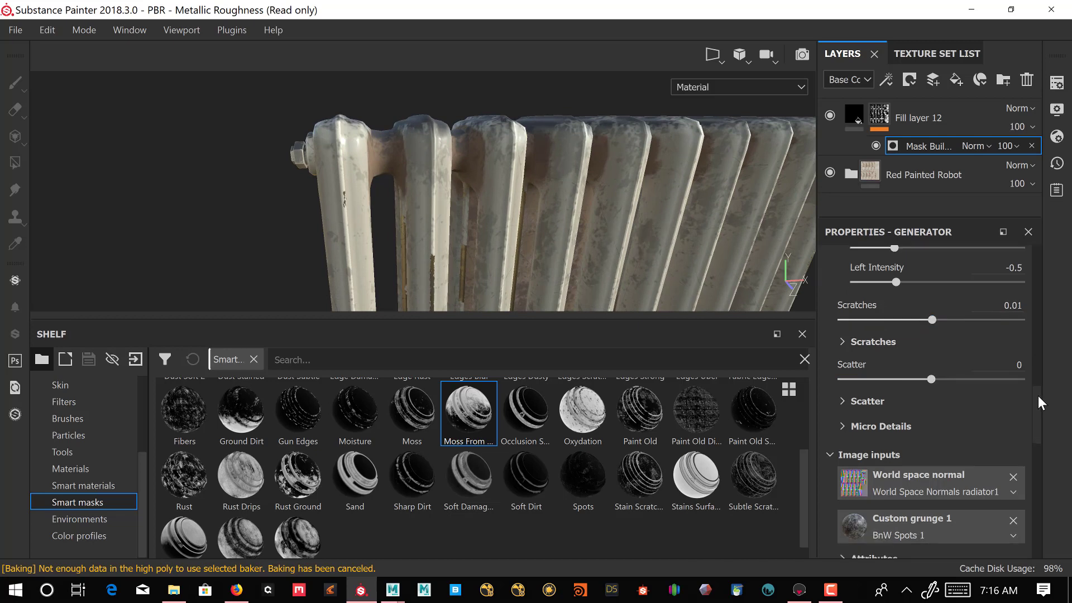
left_click(844, 360)
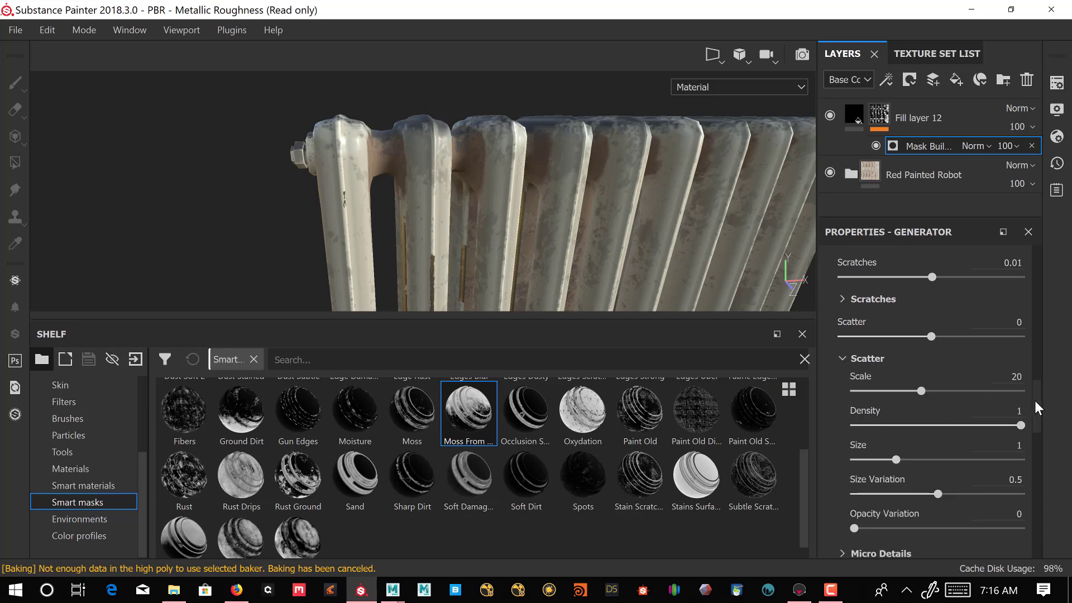
left_click_drag(1035, 400, 1036, 392)
left_click_drag(653, 252, 631, 263, "alt")
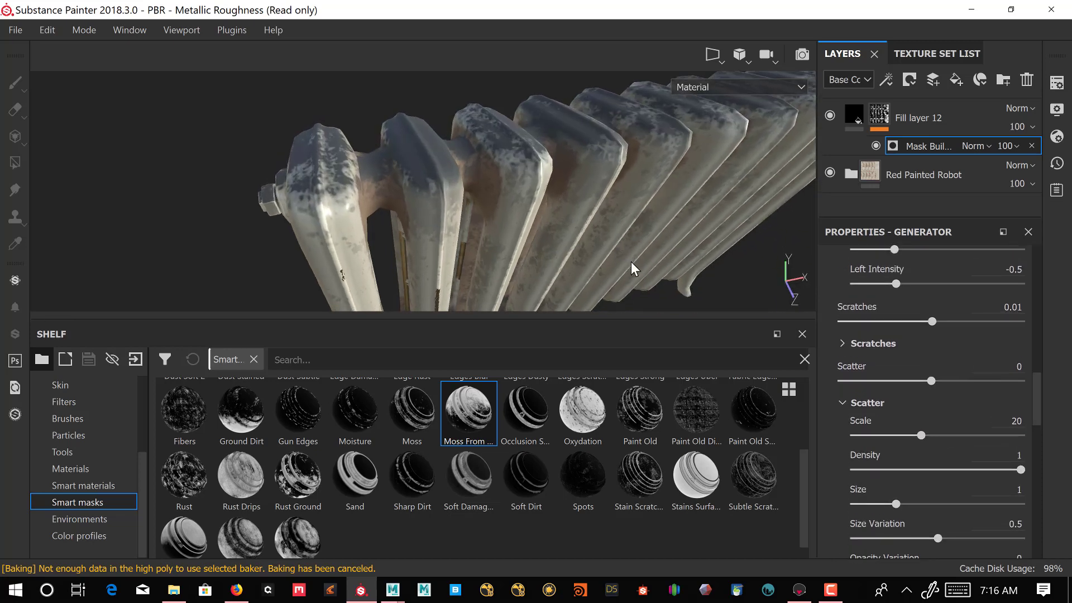
left_click_drag(922, 437, 953, 435)
left_click(894, 435)
left_click(922, 503)
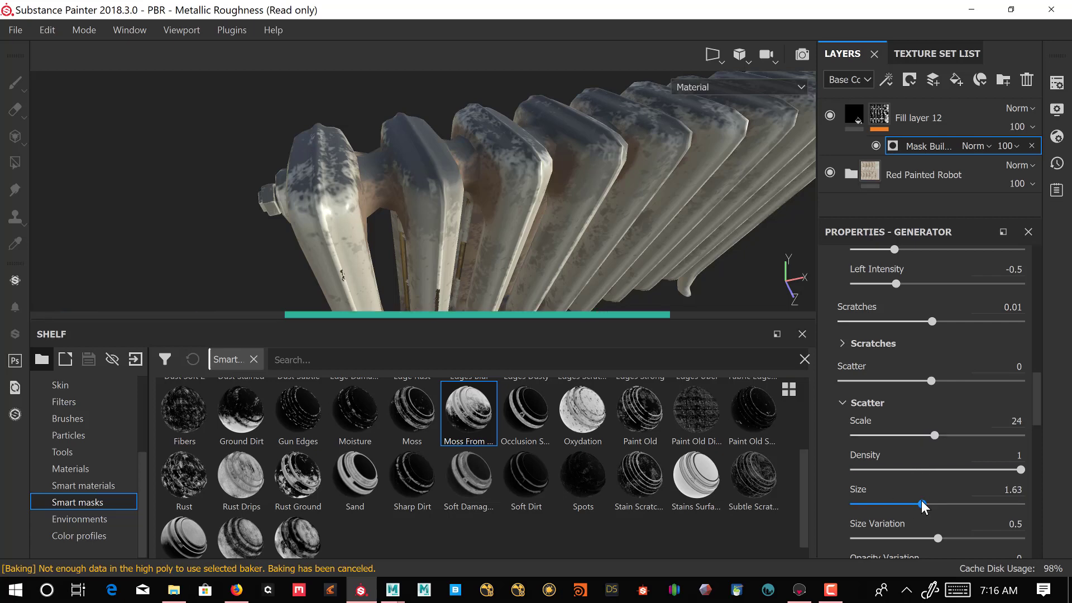
Test the Mask Builder generator's Scatter Size at 2.67 and lower it again.
left_click(964, 501)
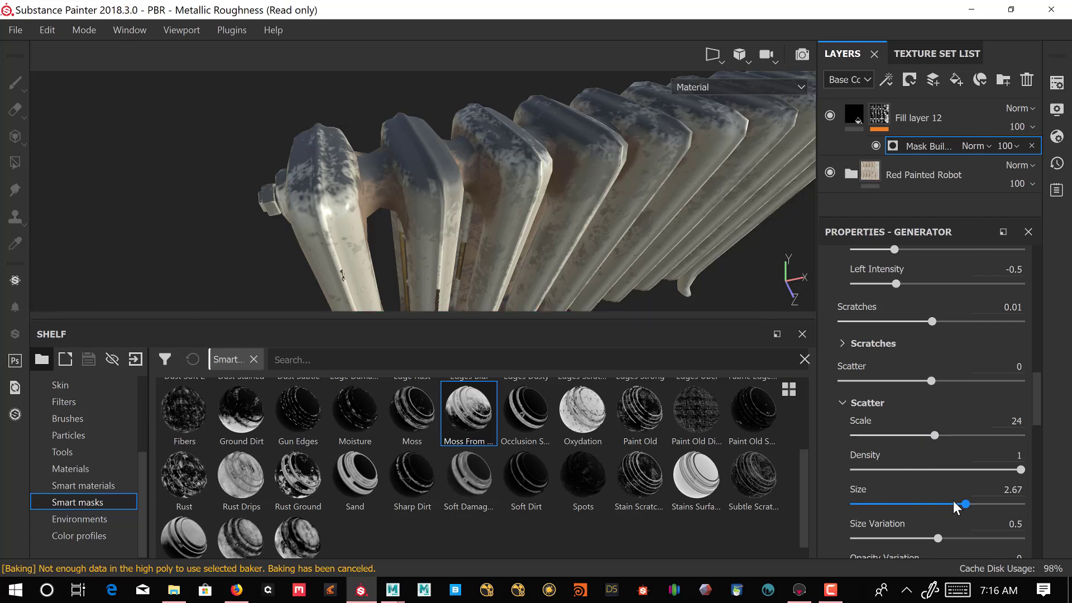
left_click(901, 501)
left_click_drag(1034, 387, 1033, 404)
left_click_drag(1033, 414, 1036, 269)
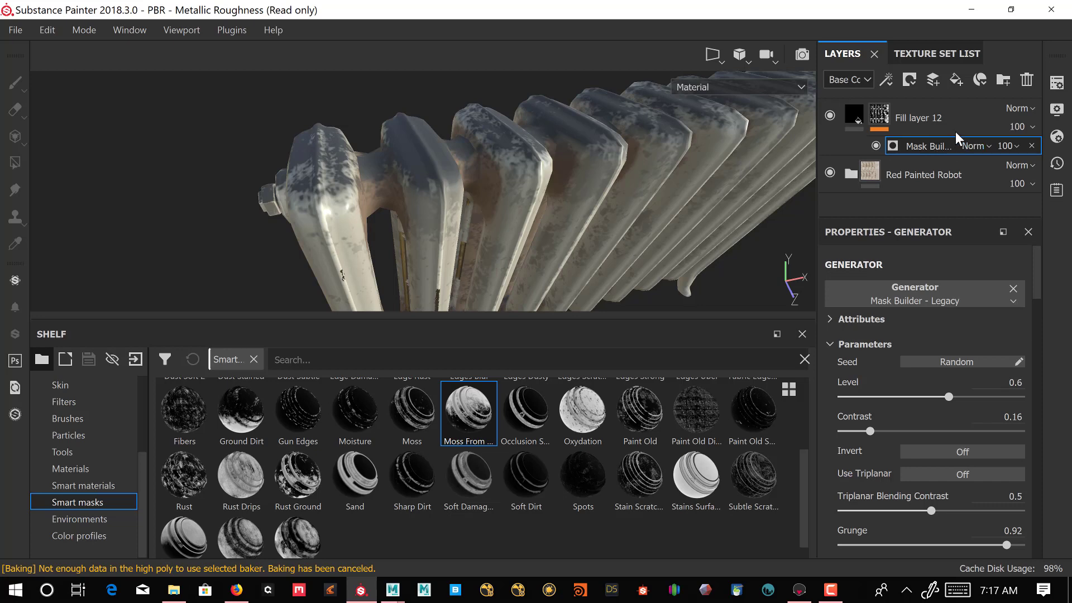
Add a Paint effect to Fill layer 12's mask and choose the Dirt 1 brush for it.
left_click(880, 116)
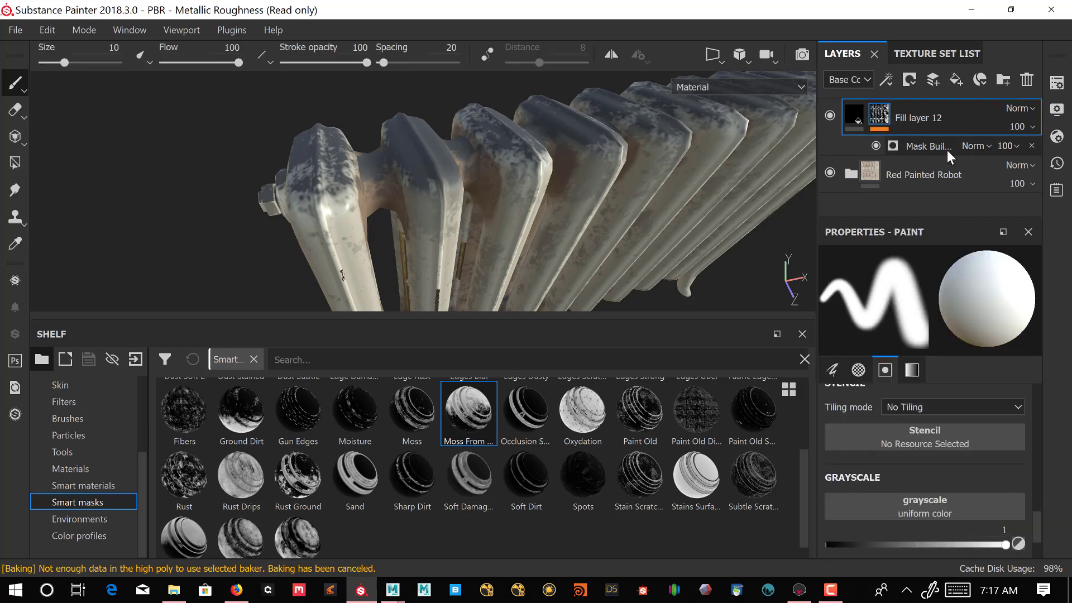
right_click(964, 113)
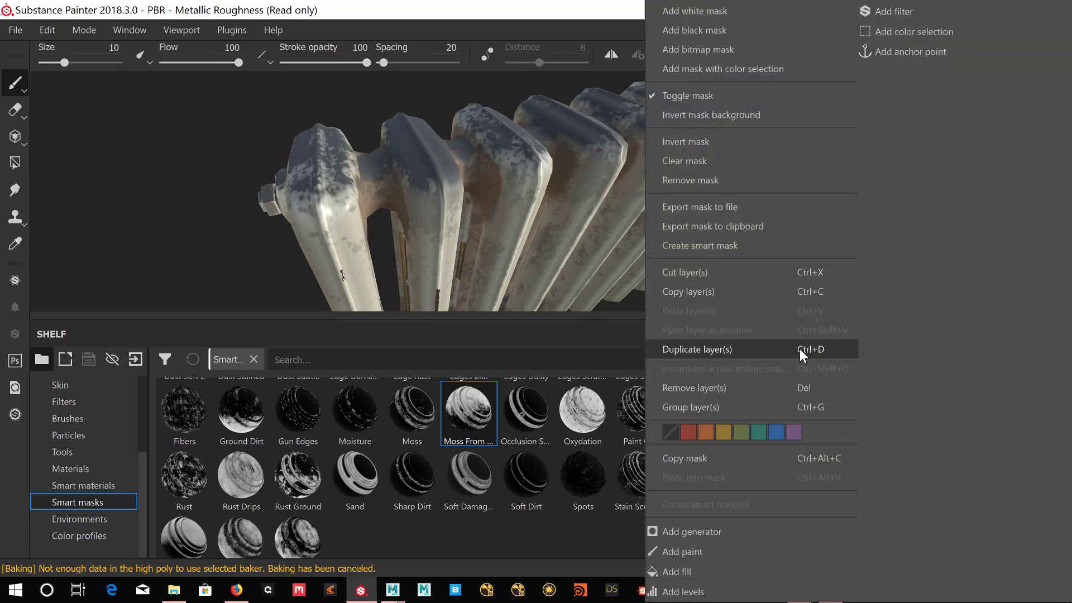
left_click(692, 549)
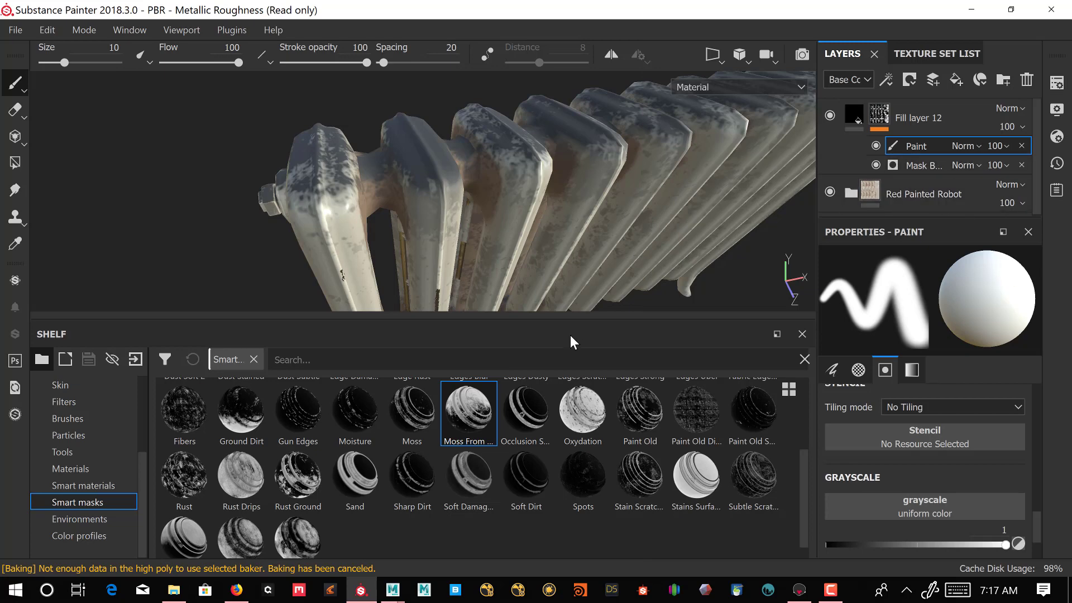
left_click(85, 420)
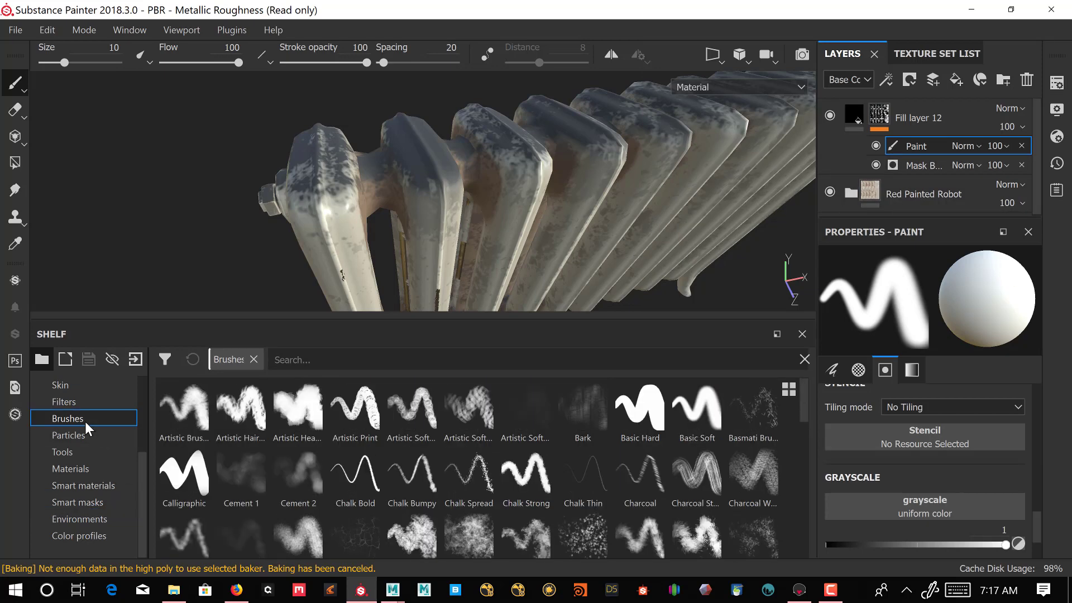
left_click(460, 539)
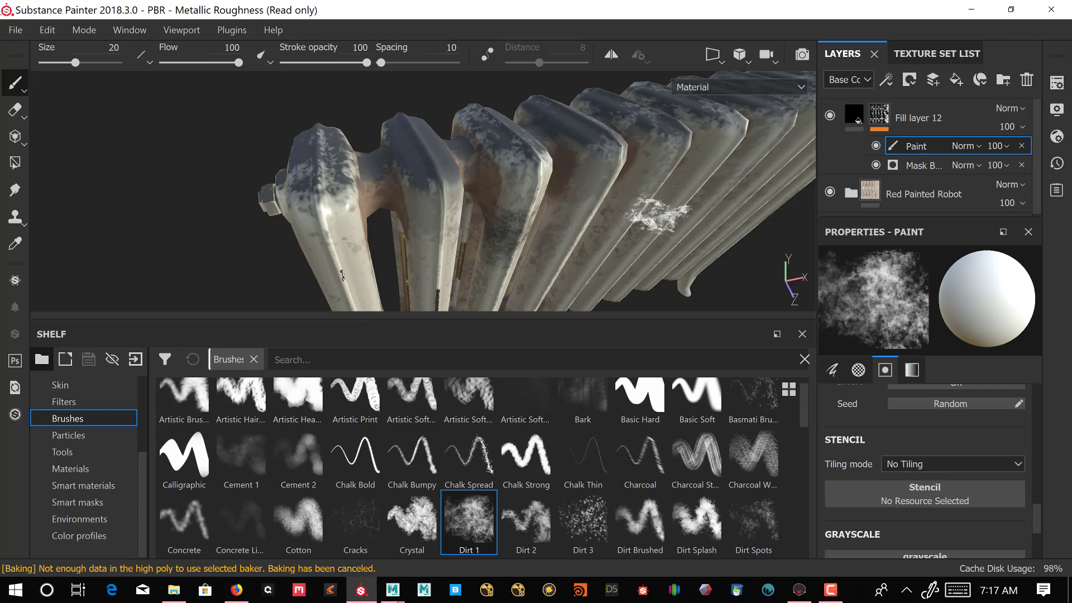
Undo the white test stroke and try to erase dark wear near the section tops using the Eraser with the Dirt 1 brush.
key("ctrl+z")
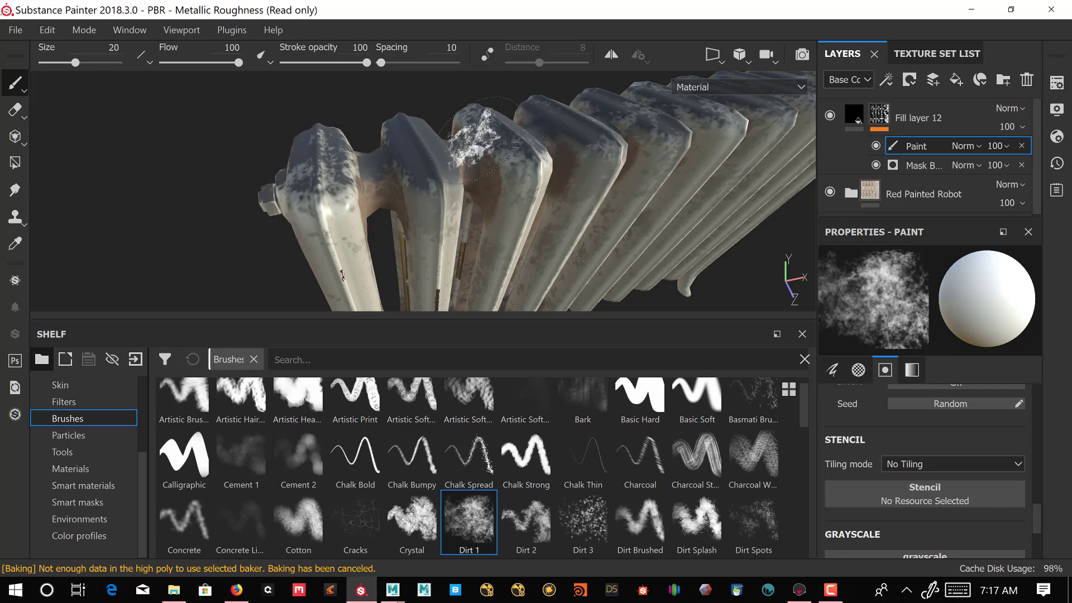
left_click(15, 110)
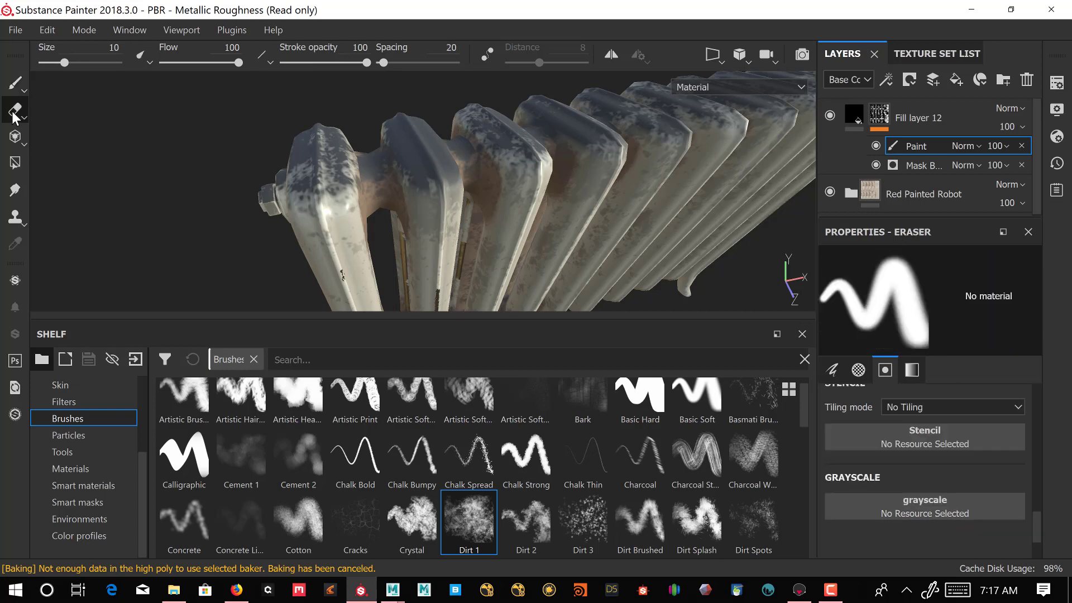
left_click(468, 527)
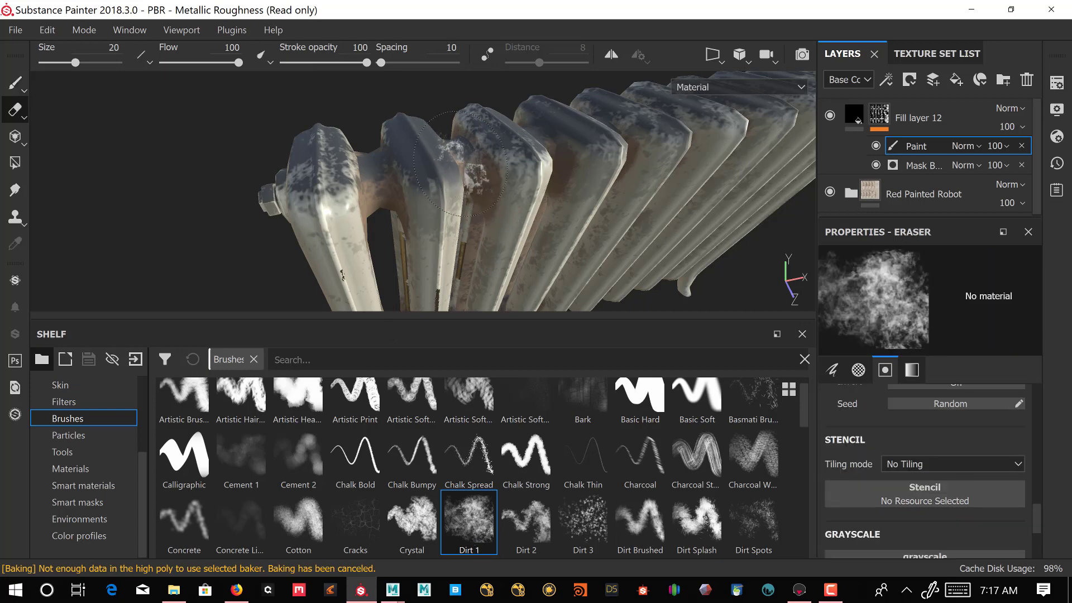
left_click_drag(433, 171, 434, 165)
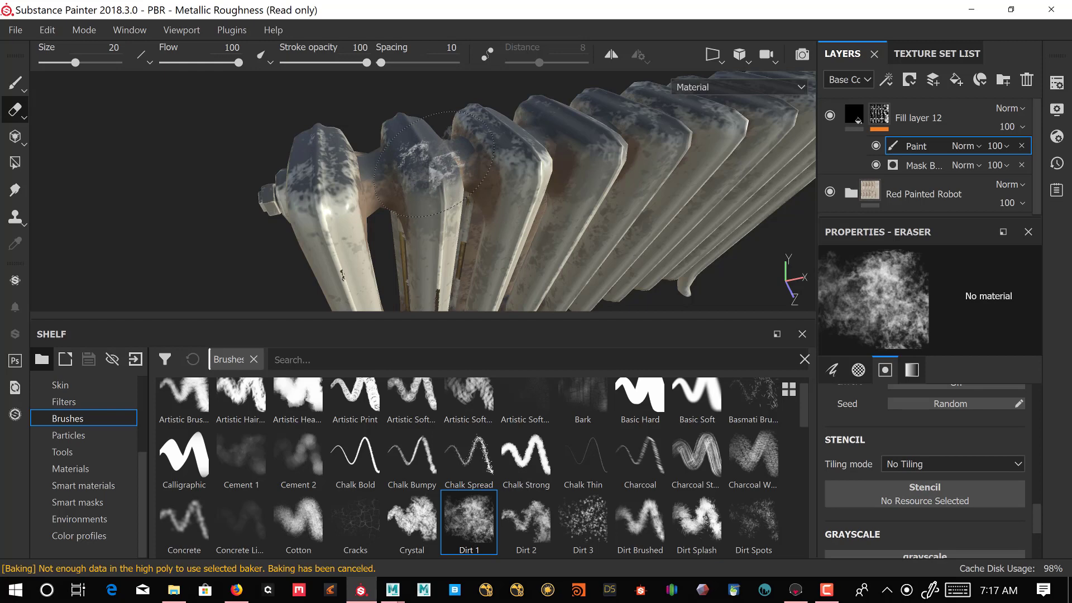
key("ctrl+z")
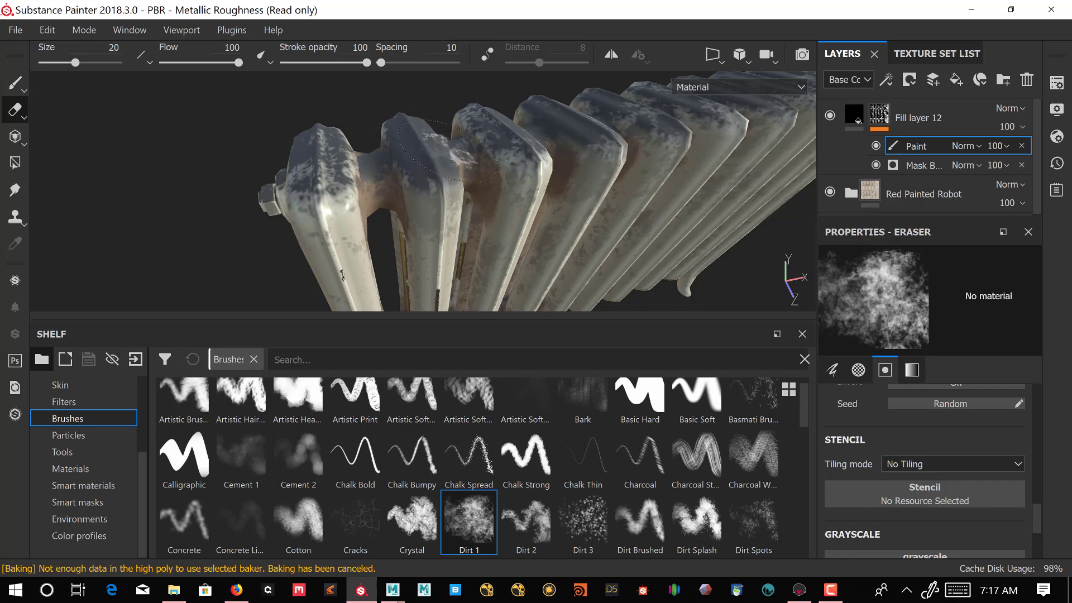
left_click(879, 114)
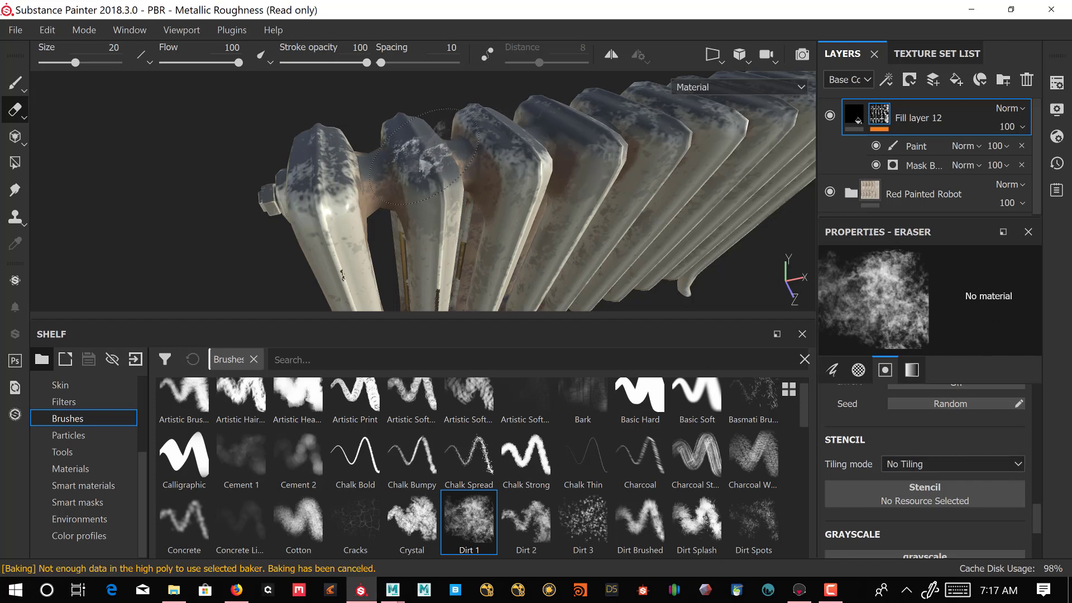
left_click_drag(425, 156, 426, 153)
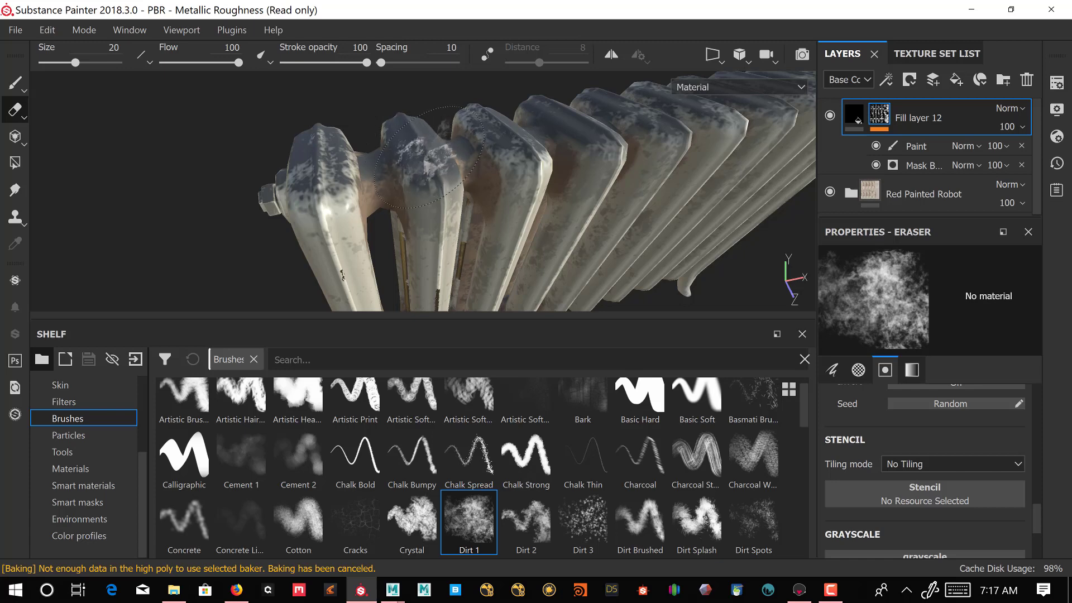
left_click(915, 144)
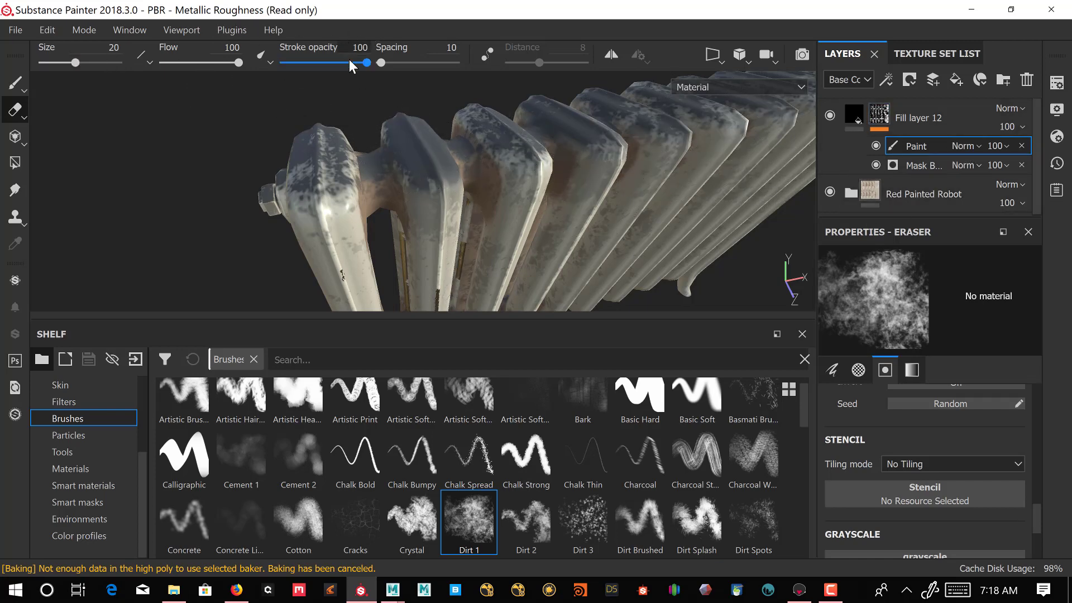
Paint black Dirt 1 strokes in Fill layer 12's mask to break up the dark wear on the nearest radiator sections.
left_click(17, 83)
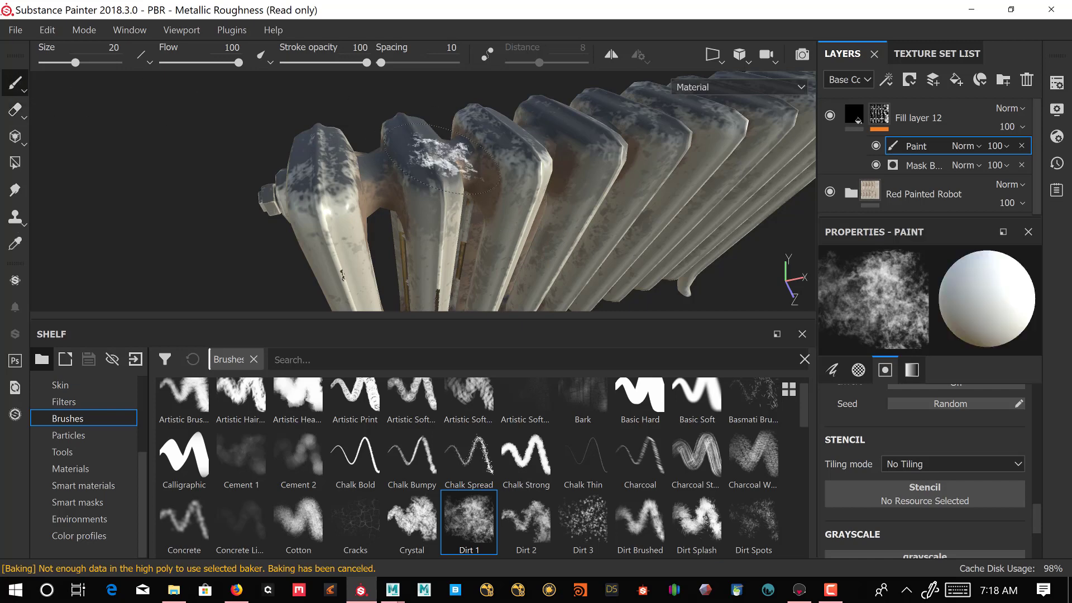
mouse_move(441, 193)
left_mouse_down()
mouse_move(449, 179)
mouse_move(441, 189)
mouse_move(439, 180)
left_mouse_up()
key("x")
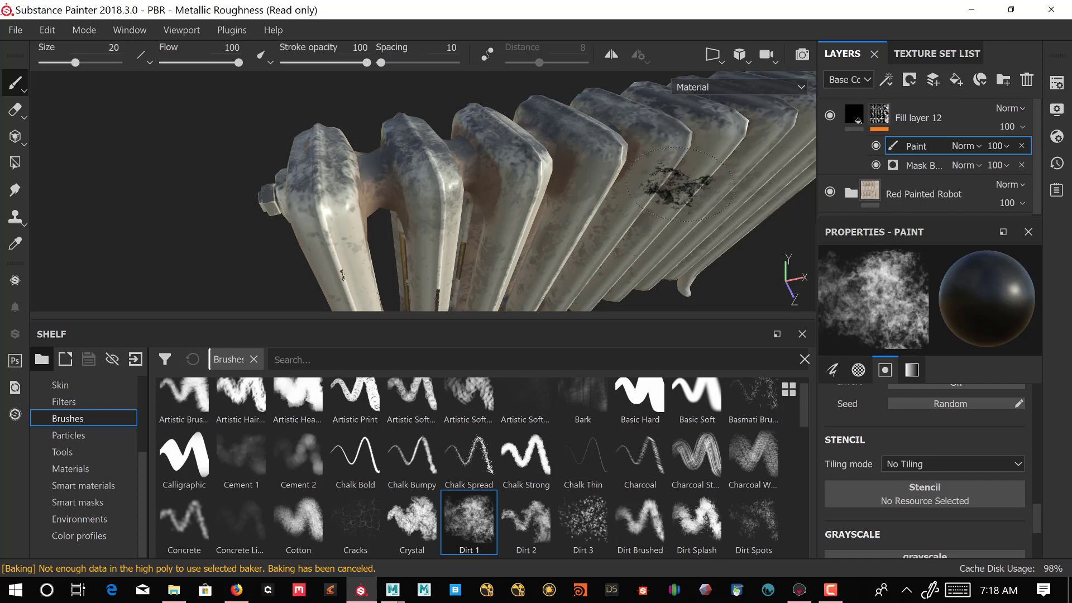
Break up the dark wear along the tops of the remaining radiator sections with black Dirt 1 strokes on the Paint effect.
mouse_move(660, 234)
left_mouse_down("alt")
mouse_move(642, 220)
mouse_move(608, 220)
mouse_move(611, 237)
left_mouse_up("alt")
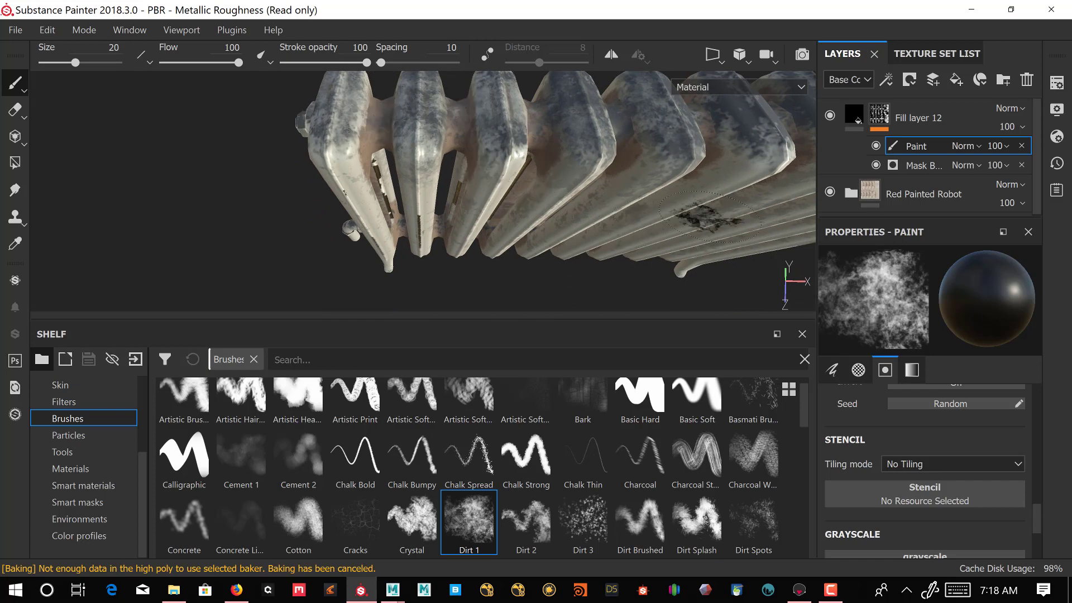
mouse_move(751, 237)
left_mouse_down("alt")
mouse_move(739, 196)
mouse_move(721, 231)
left_mouse_up("alt")
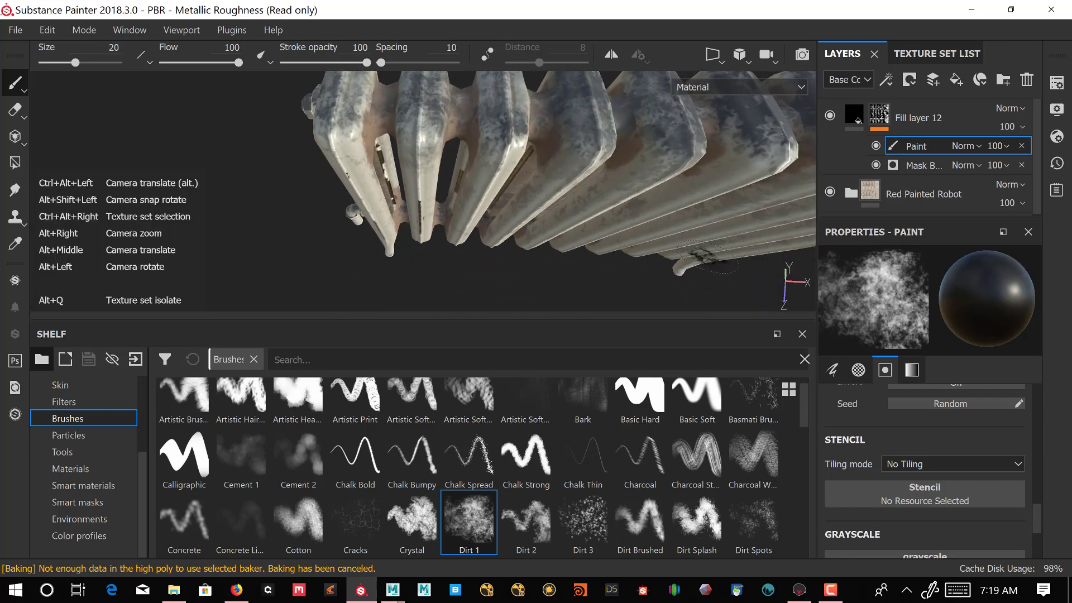
mouse_move(693, 237)
middle_mouse_down("alt")
mouse_move(391, 260)
mouse_move(387, 272)
middle_mouse_up("alt")
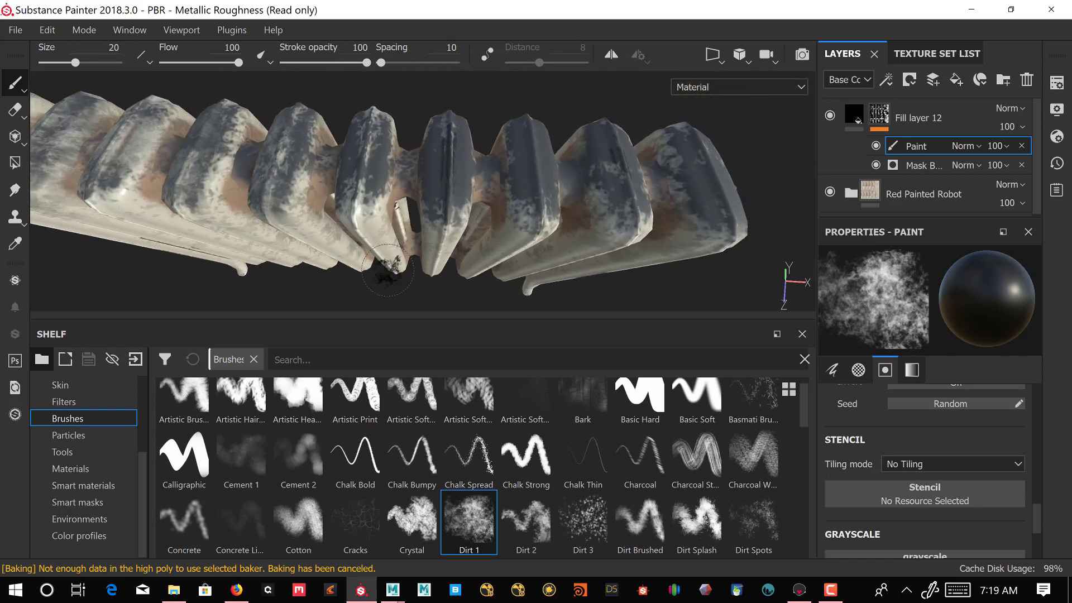
mouse_move(621, 208)
left_mouse_down()
mouse_move(600, 193)
mouse_move(614, 128)
left_mouse_up()
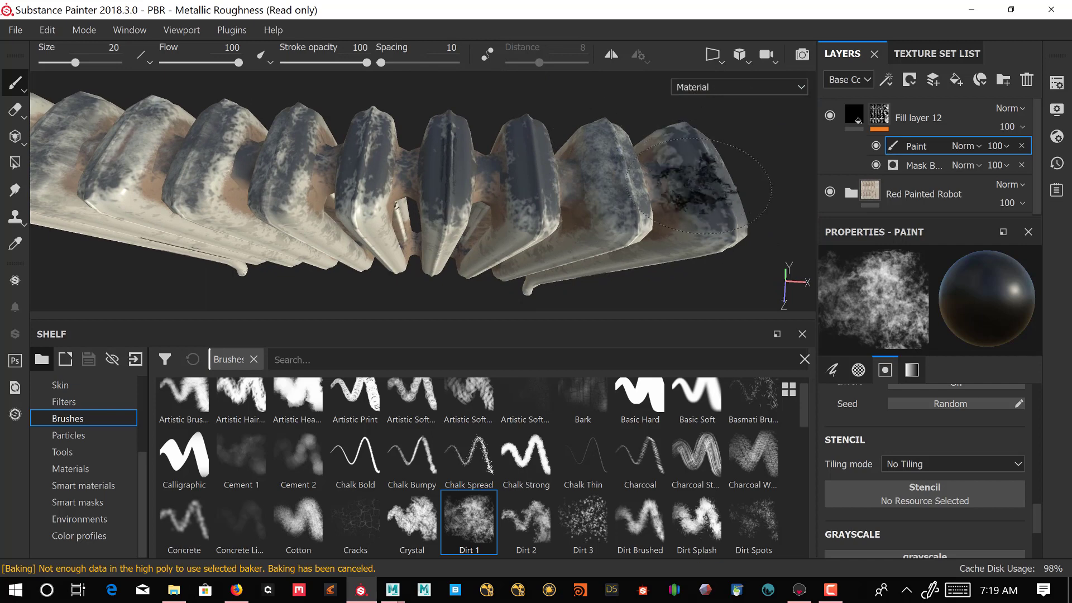
mouse_move(699, 185)
left_mouse_down()
mouse_move(631, 159)
mouse_move(570, 176)
mouse_move(533, 145)
mouse_move(494, 198)
mouse_move(450, 193)
mouse_move(434, 155)
mouse_move(372, 174)
mouse_move(363, 159)
mouse_move(304, 150)
mouse_move(304, 162)
mouse_move(453, 181)
left_mouse_up()
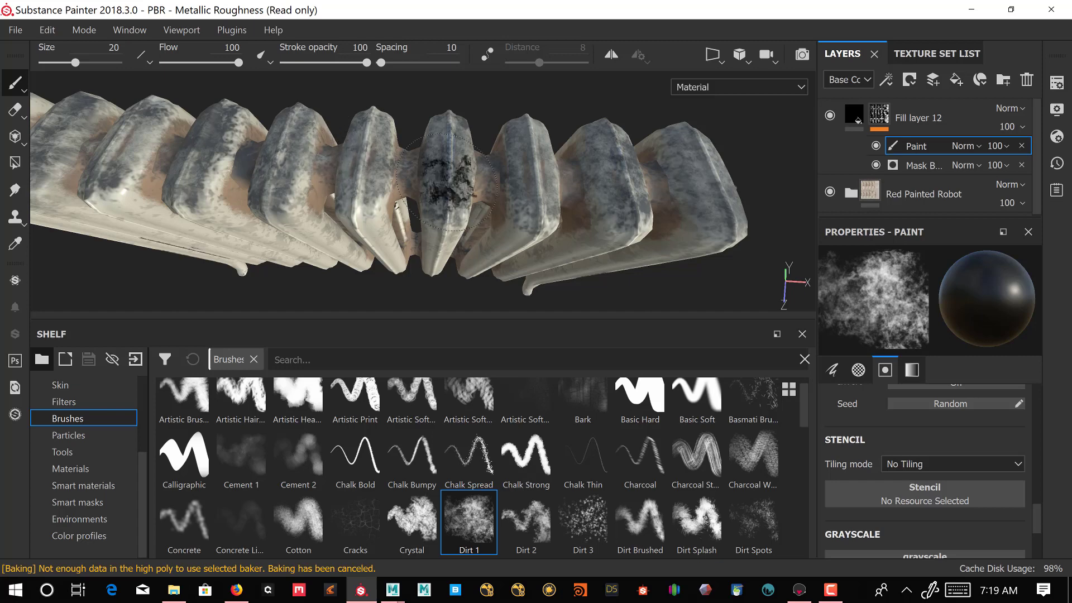
mouse_move(530, 167)
left_mouse_down()
mouse_move(503, 191)
mouse_move(507, 178)
left_mouse_up()
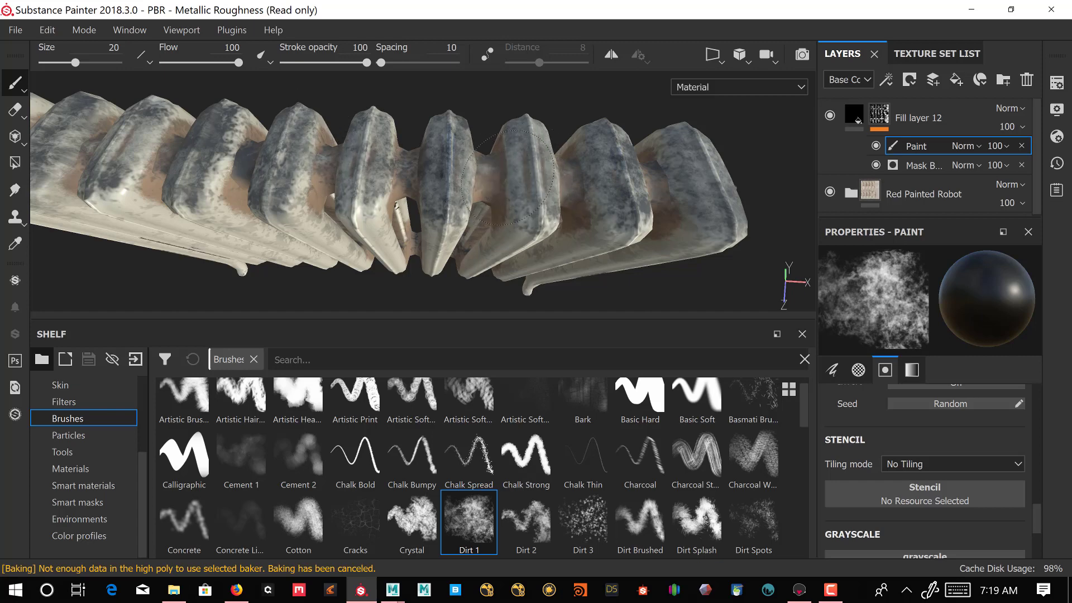
mouse_move(720, 179)
left_mouse_down("alt")
mouse_move(651, 175)
mouse_move(664, 174)
left_mouse_up("alt")
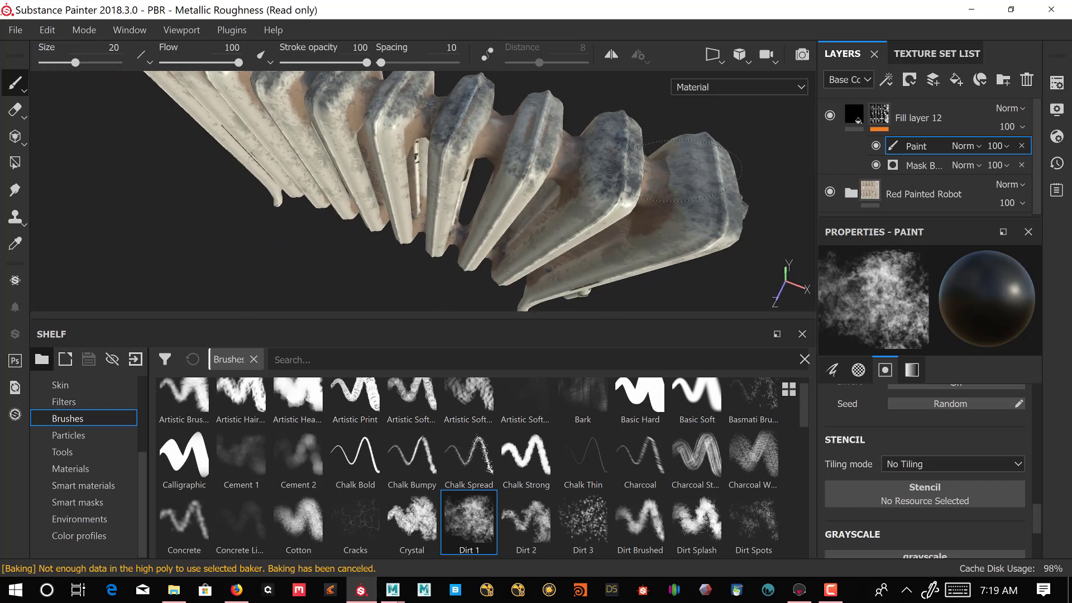
mouse_move(755, 162)
left_mouse_down("alt")
mouse_move(665, 143)
mouse_move(614, 179)
left_mouse_up("alt")
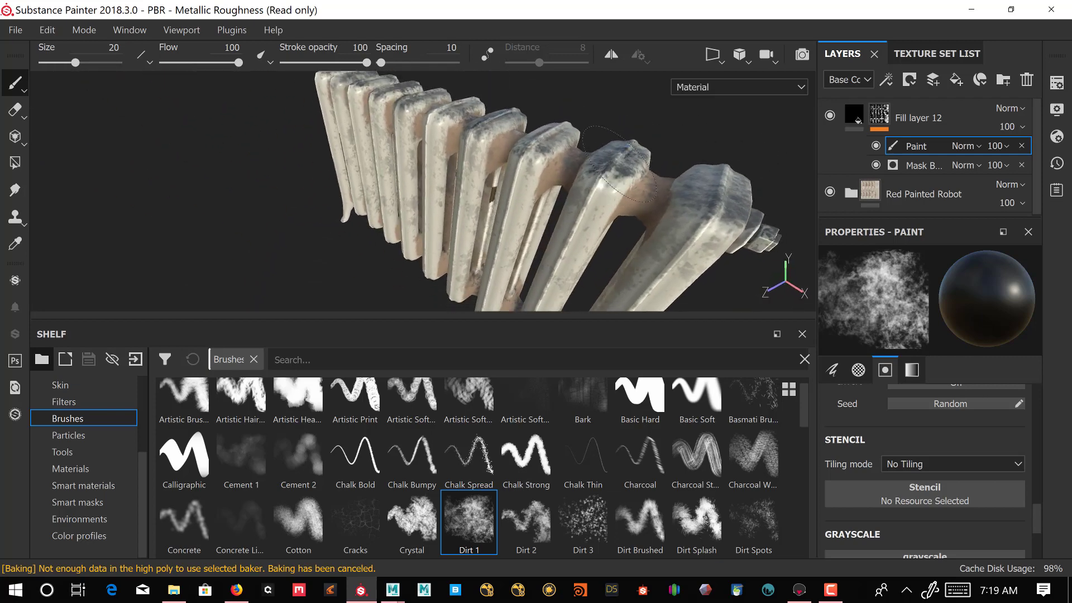
mouse_move(698, 159)
left_mouse_down("alt")
mouse_move(791, 124)
mouse_move(773, 121)
left_mouse_up("alt")
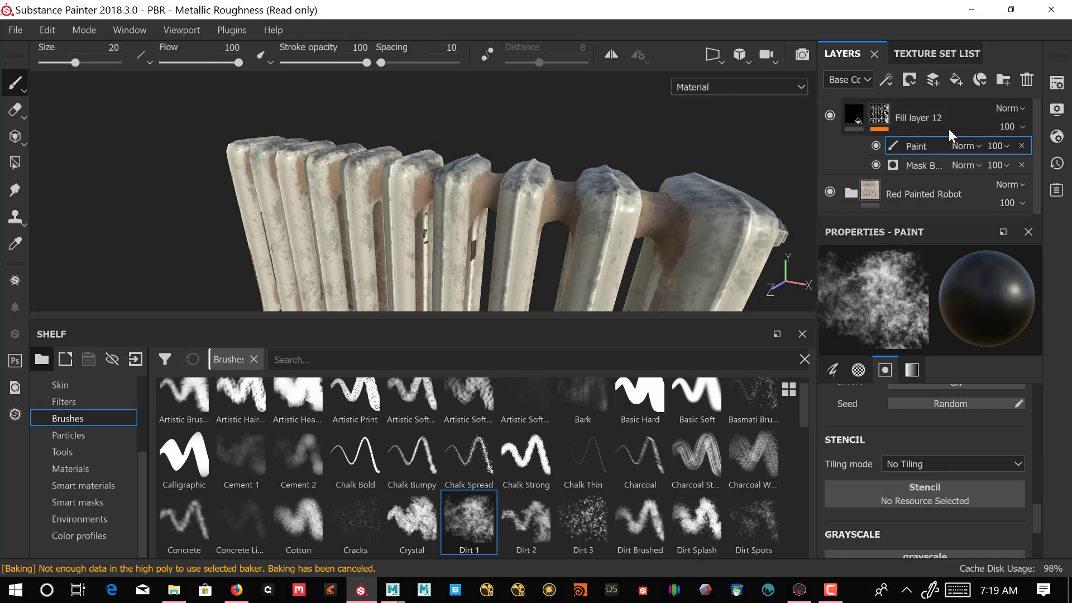
Lighten Fill layer 12's base color from near-black to a medium gray.
left_click(887, 116)
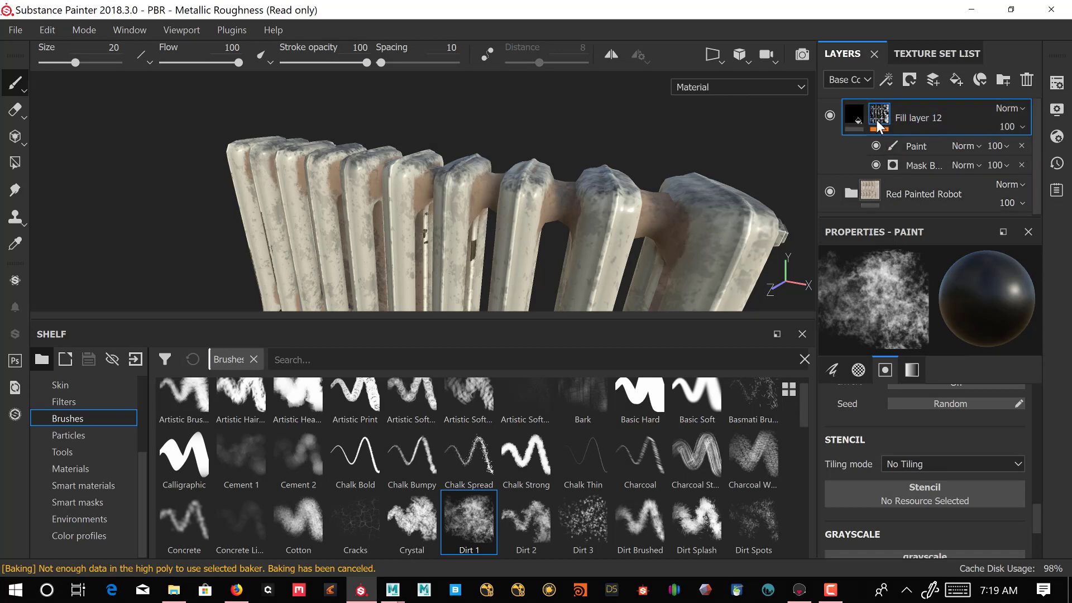
left_click(854, 111)
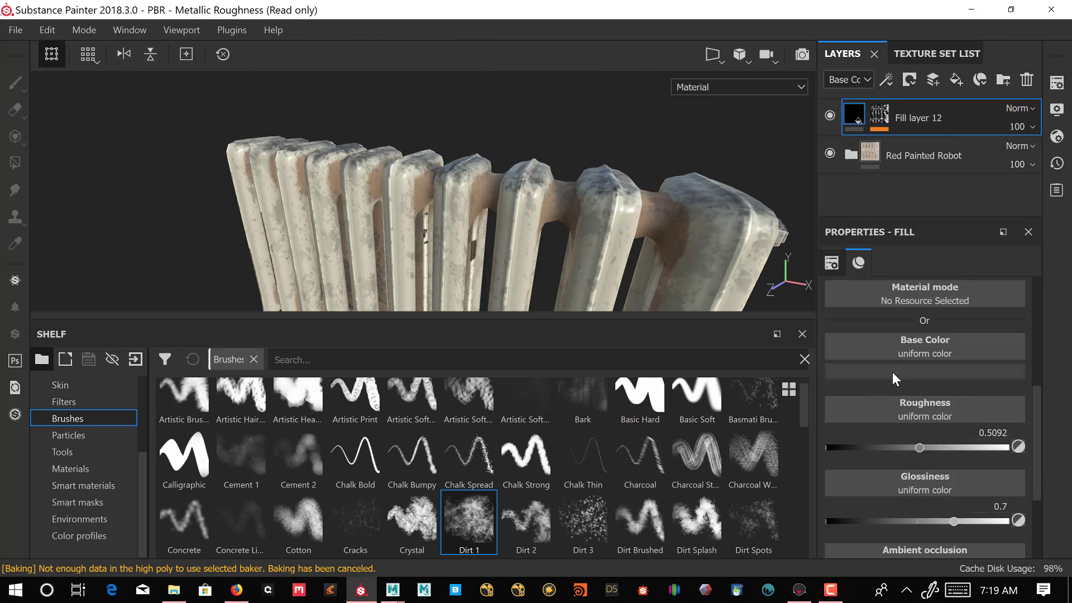
left_click(913, 369)
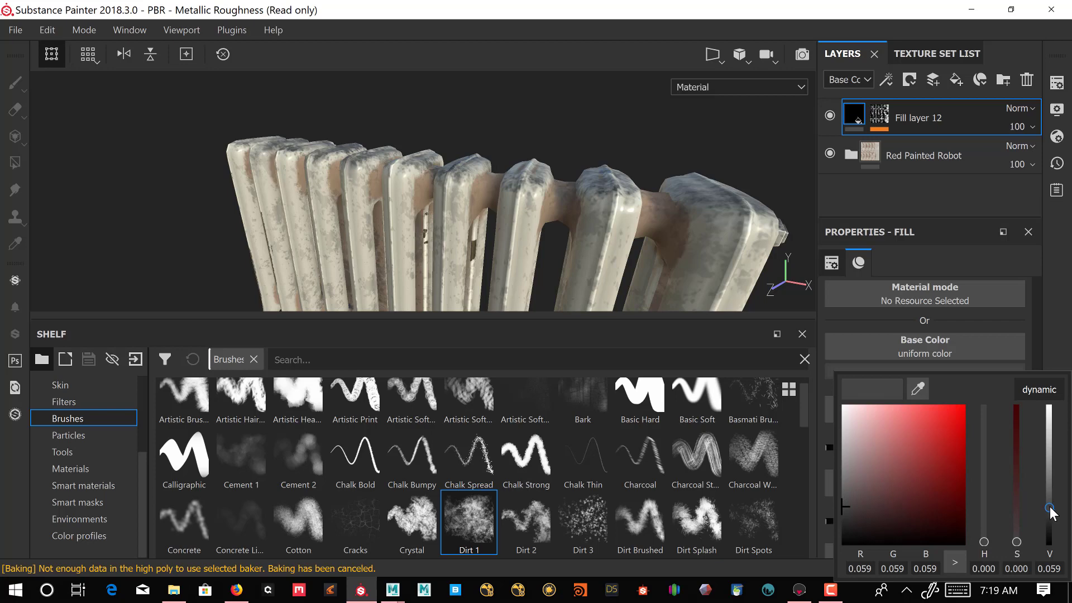
mouse_move(1048, 491)
left_mouse_down()
mouse_move(1042, 427)
mouse_move(1036, 470)
left_mouse_up()
left_click_drag(680, 141, 648, 154, "alt")
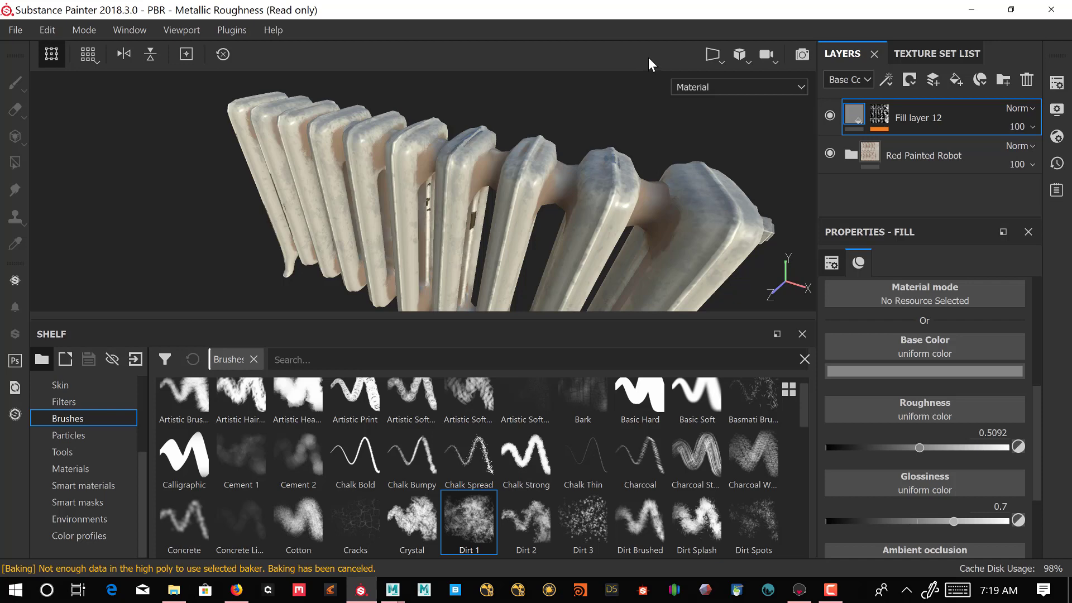
Add a new fill layer above Fill layer 12 with a near-black base color of value 0.024 and a black mask.
key("f")
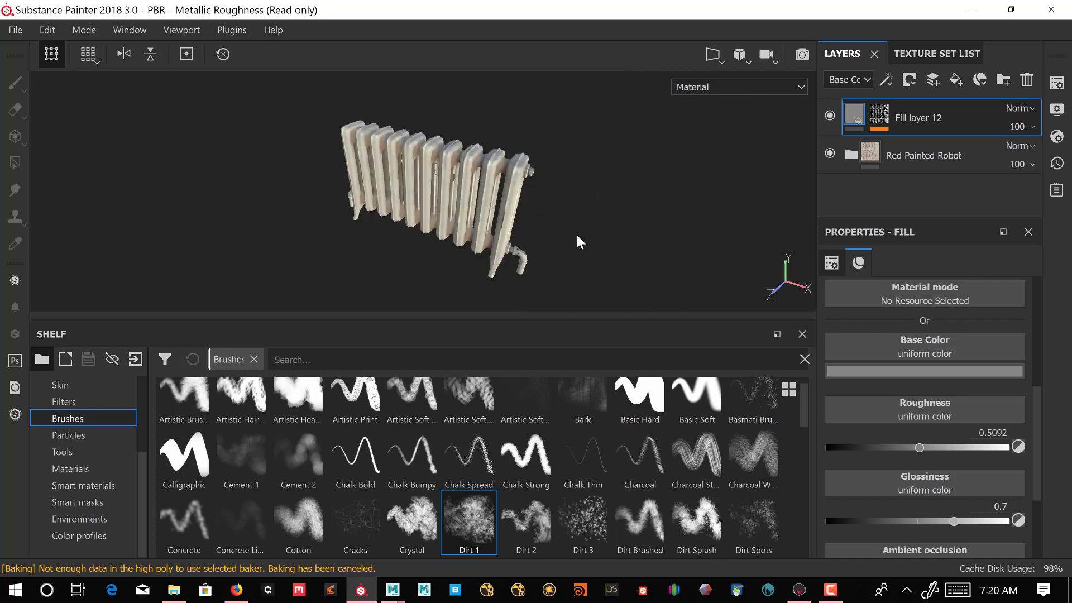
left_click_drag(533, 234, 575, 200, "alt")
left_click_drag(517, 234, 495, 225, "alt")
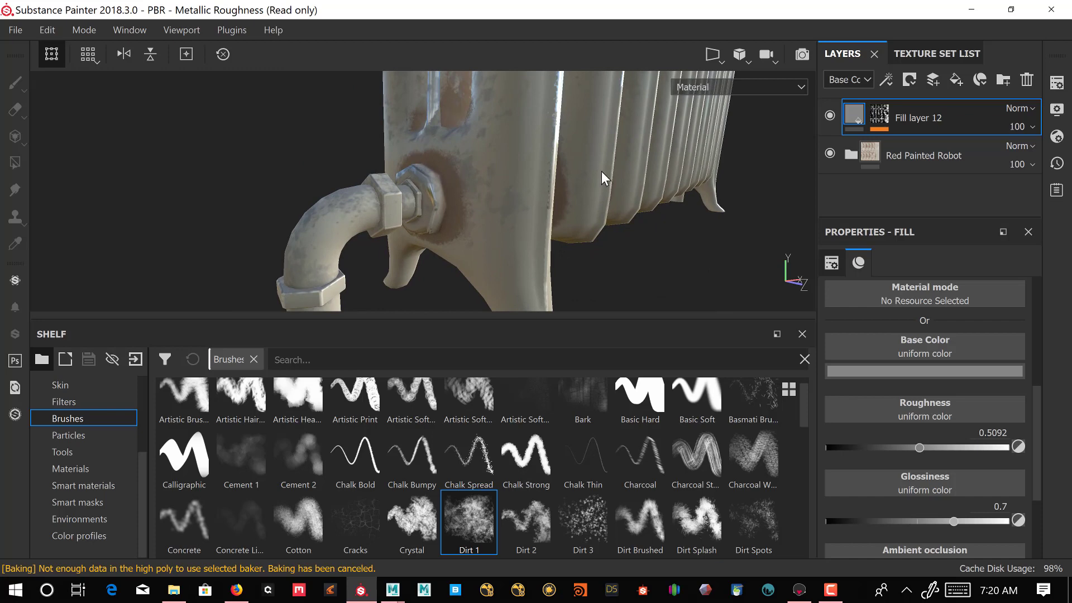
left_click(957, 80)
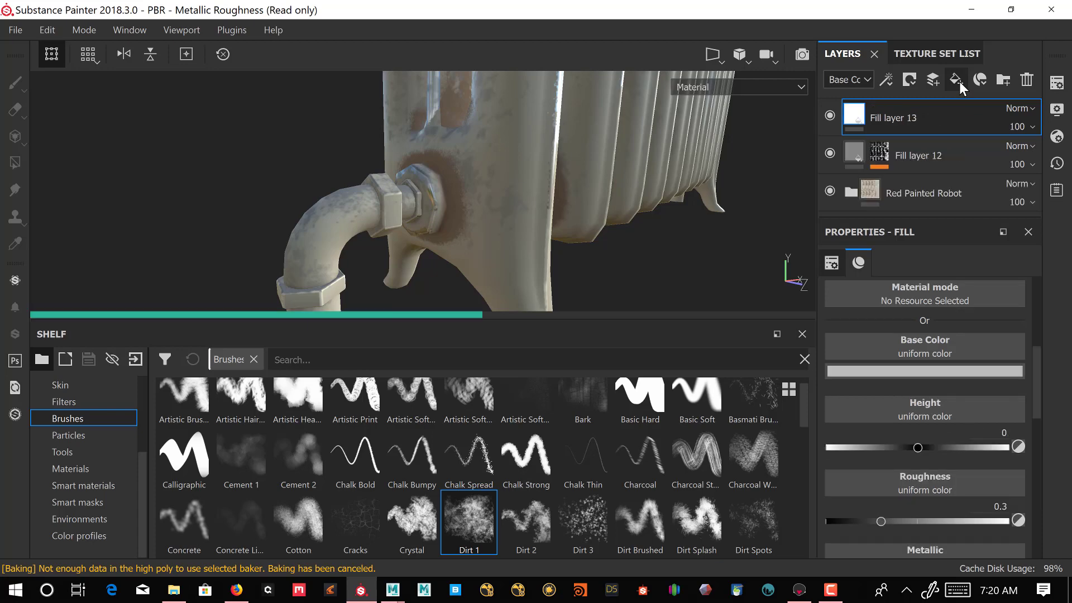
left_click(911, 372)
left_click_drag(850, 504, 836, 525)
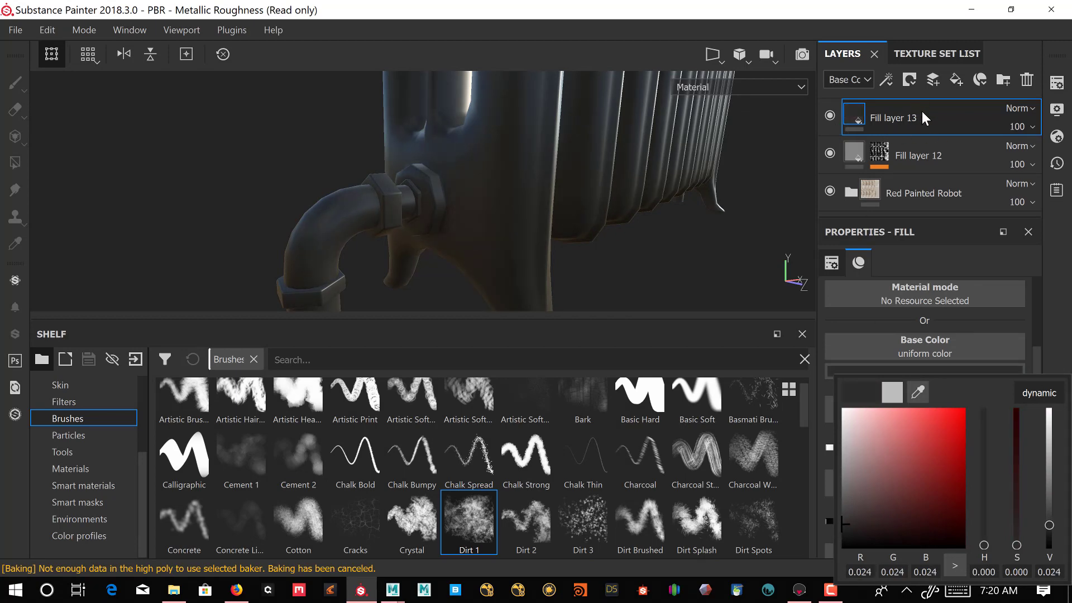
right_click(941, 114)
left_click(743, 28)
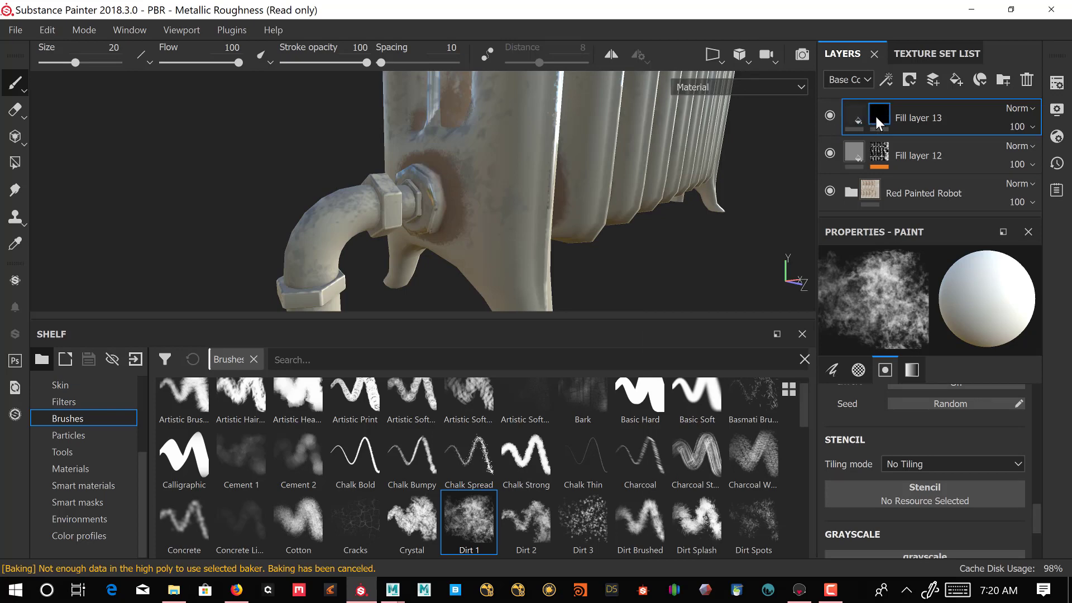
Paint Dirt 1 grime around the pipe fitting in Fill layer 13's mask with the brush size reduced to 4.31.
mouse_move(461, 393)
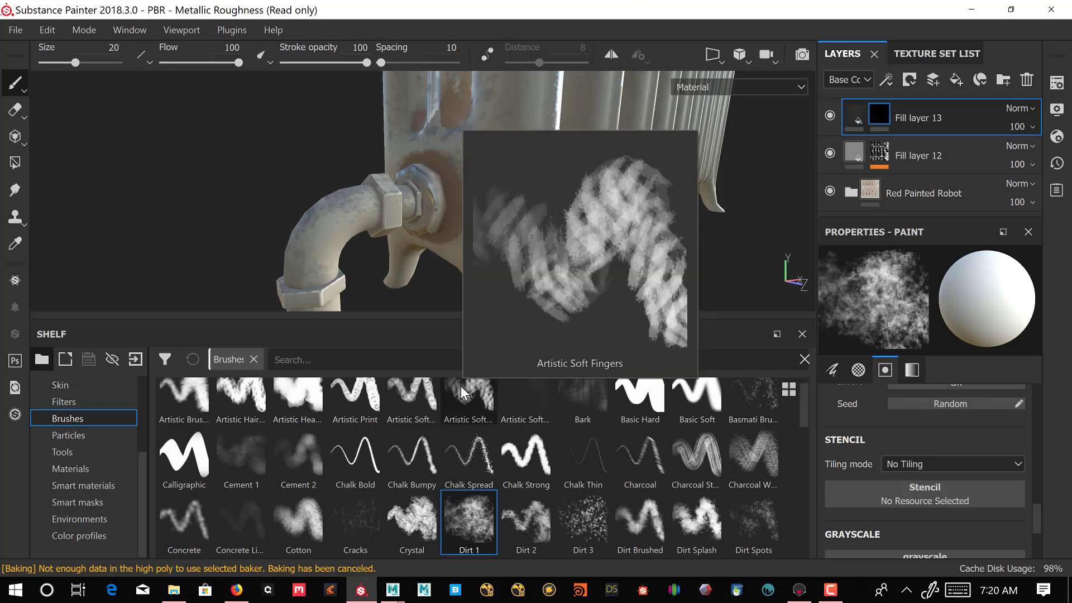
mouse_move(465, 515)
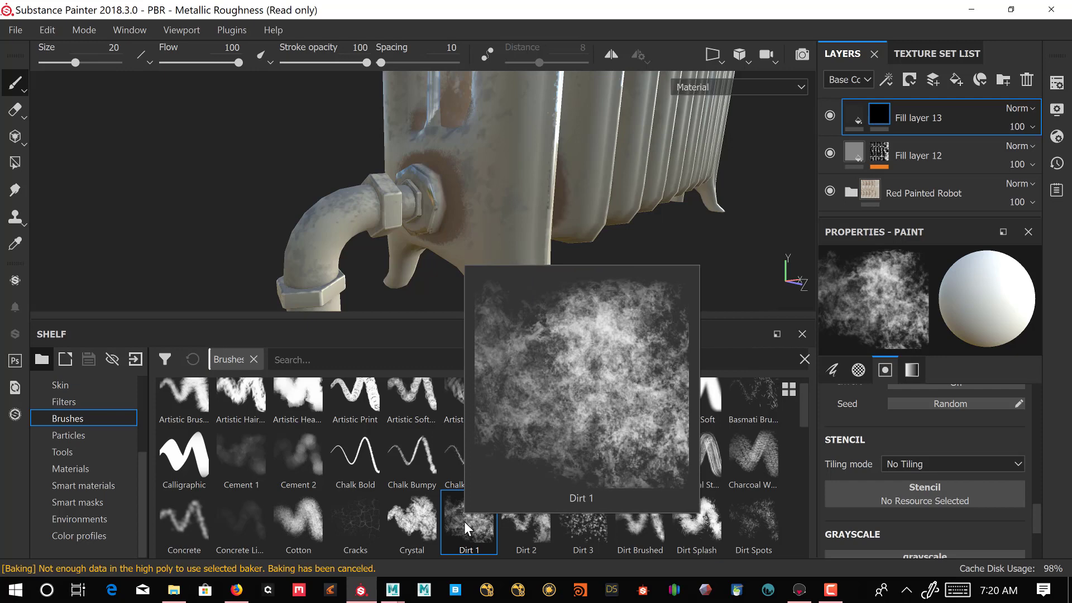
left_click_drag(447, 240, 512, 285)
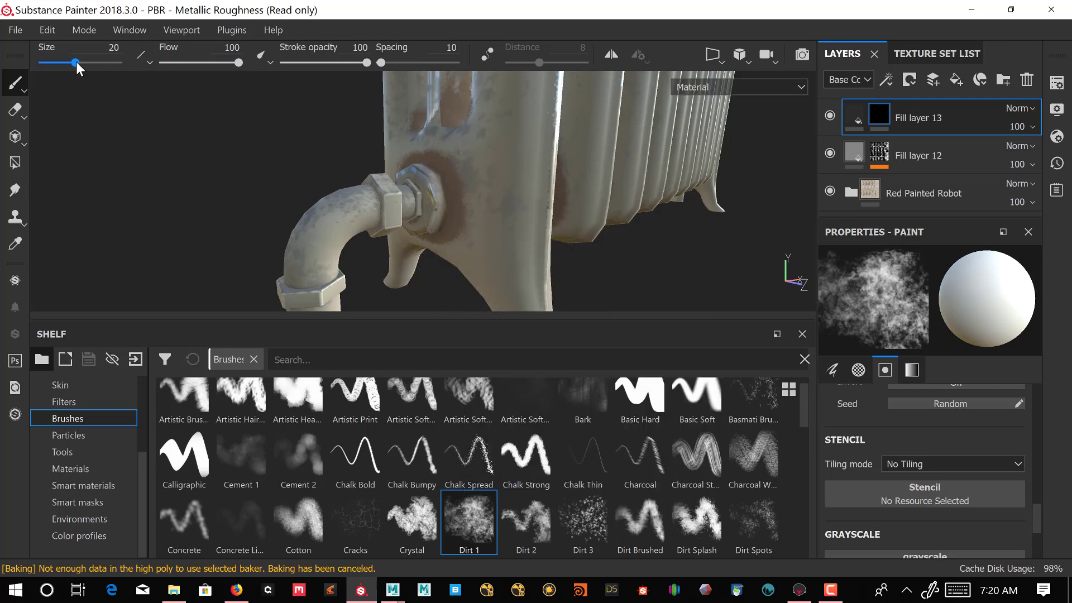
left_click_drag(77, 63, 56, 63)
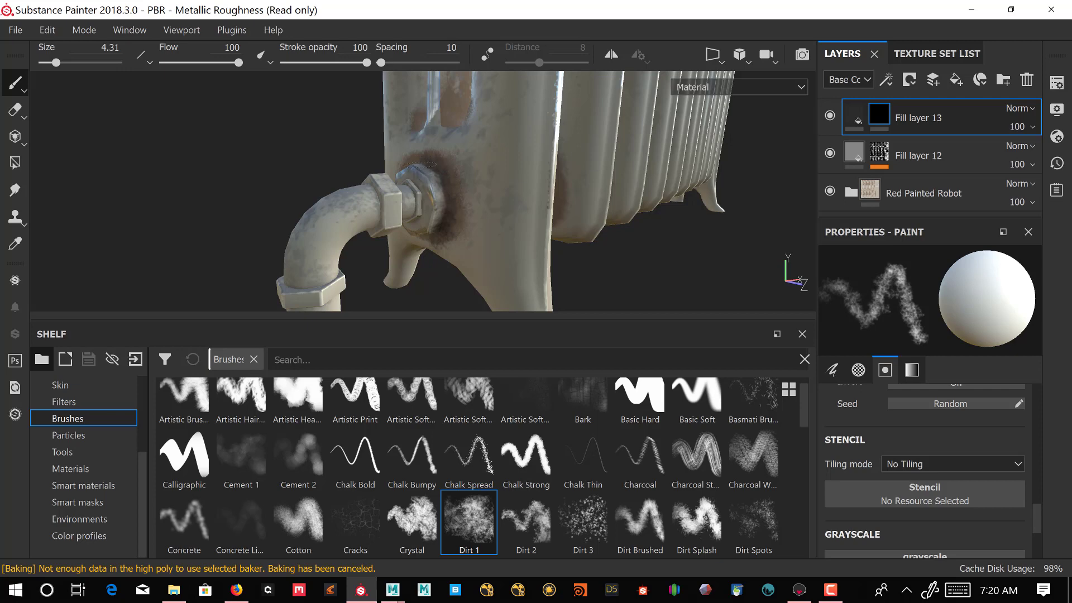
mouse_move(581, 247)
left_mouse_down("alt")
mouse_move(735, 258)
mouse_move(704, 240)
mouse_move(724, 200)
mouse_move(777, 187)
left_mouse_up("alt")
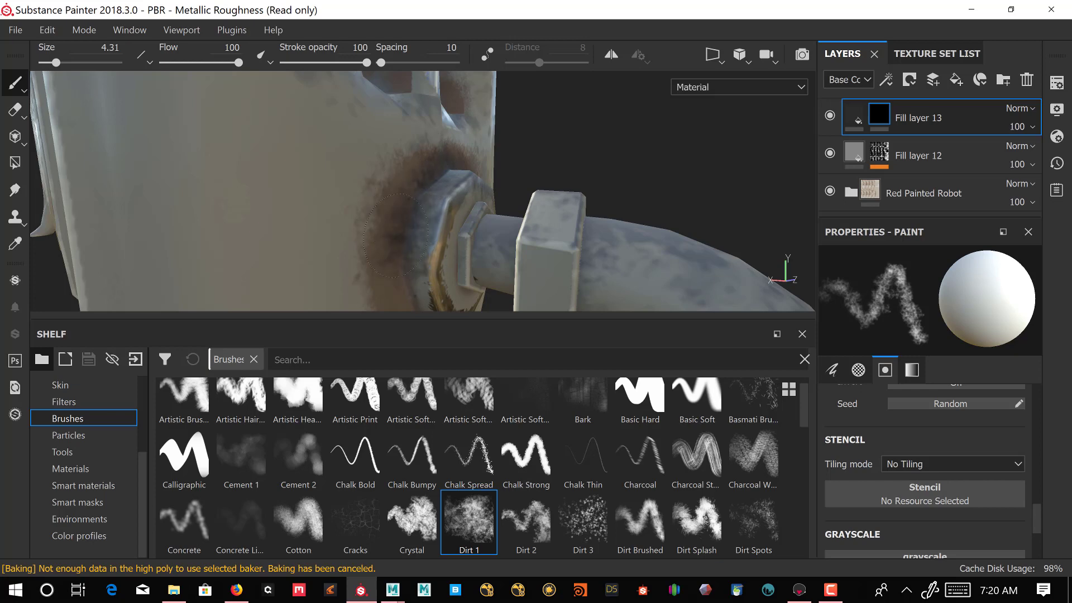
left_click_drag(730, 166, 665, 167, "alt")
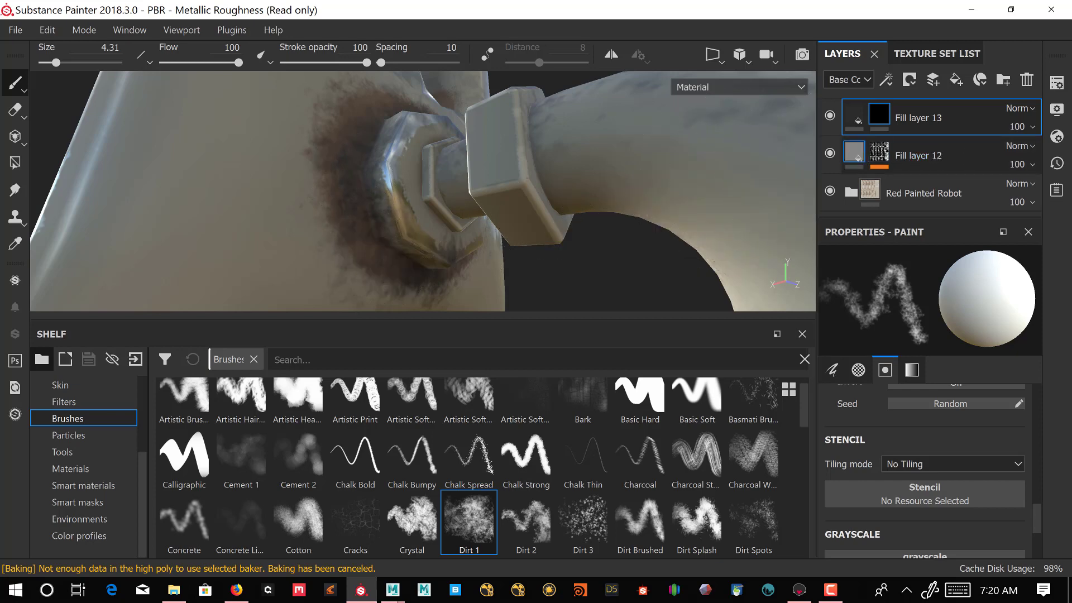
Try the Leaks particle brush at size 1 around the pipe fitting, and undo the resulting streaks.
left_click(109, 438)
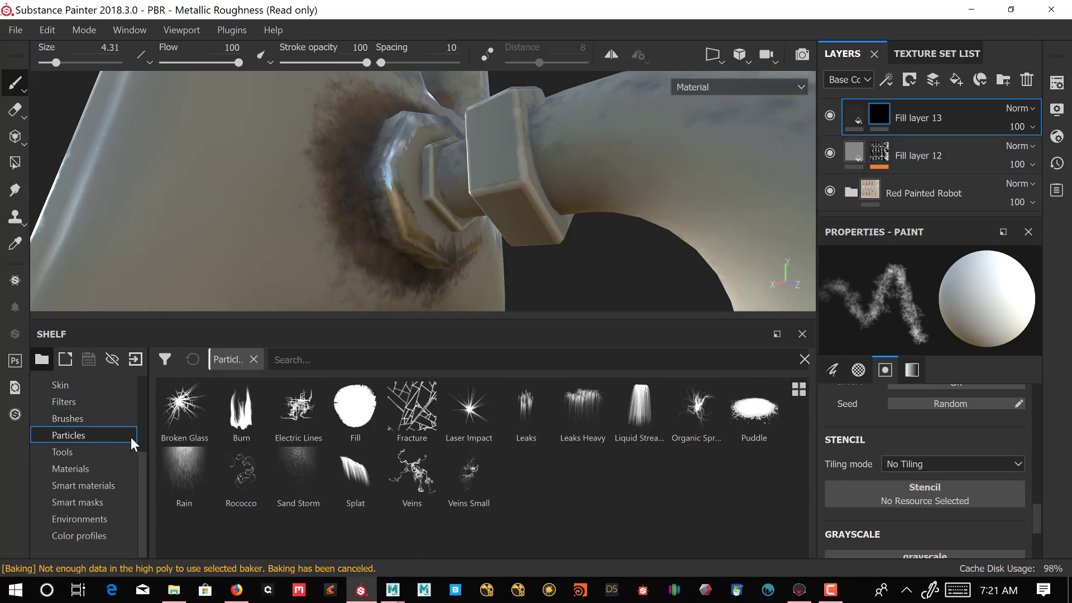
left_click(524, 400)
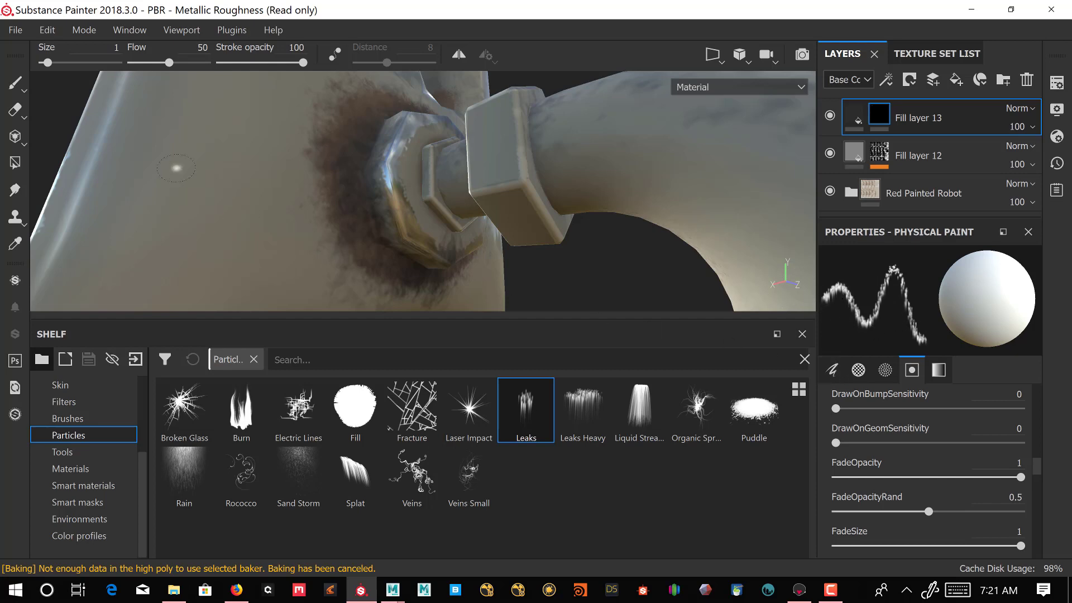
left_click(143, 158)
mouse_move(632, 173)
left_mouse_down("alt")
mouse_move(685, 235)
mouse_move(604, 179)
mouse_move(568, 197)
mouse_move(506, 172)
mouse_move(517, 176)
left_mouse_up("alt")
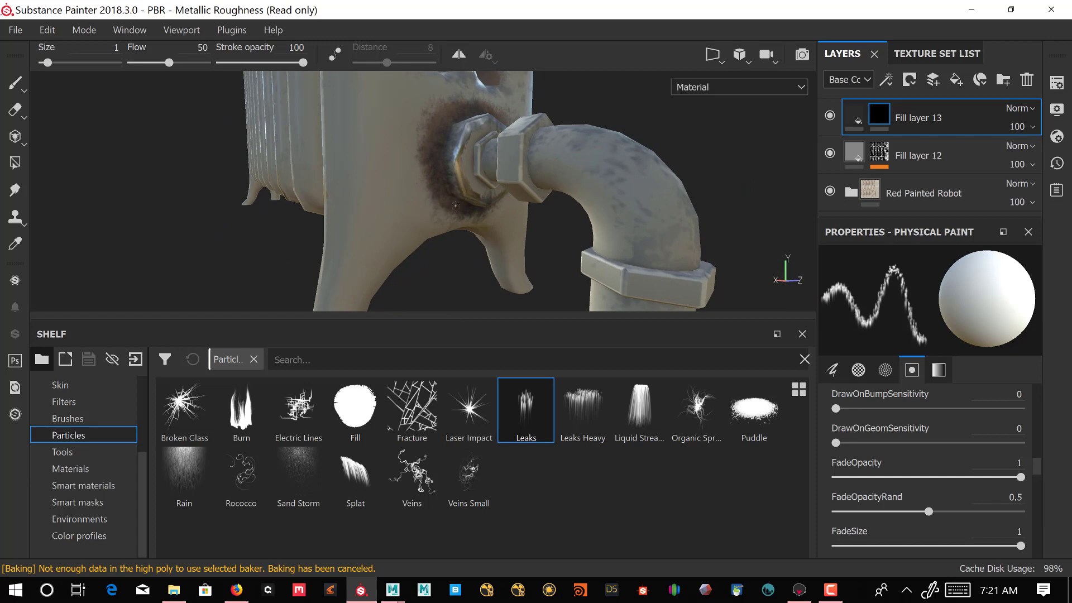
left_click(447, 175)
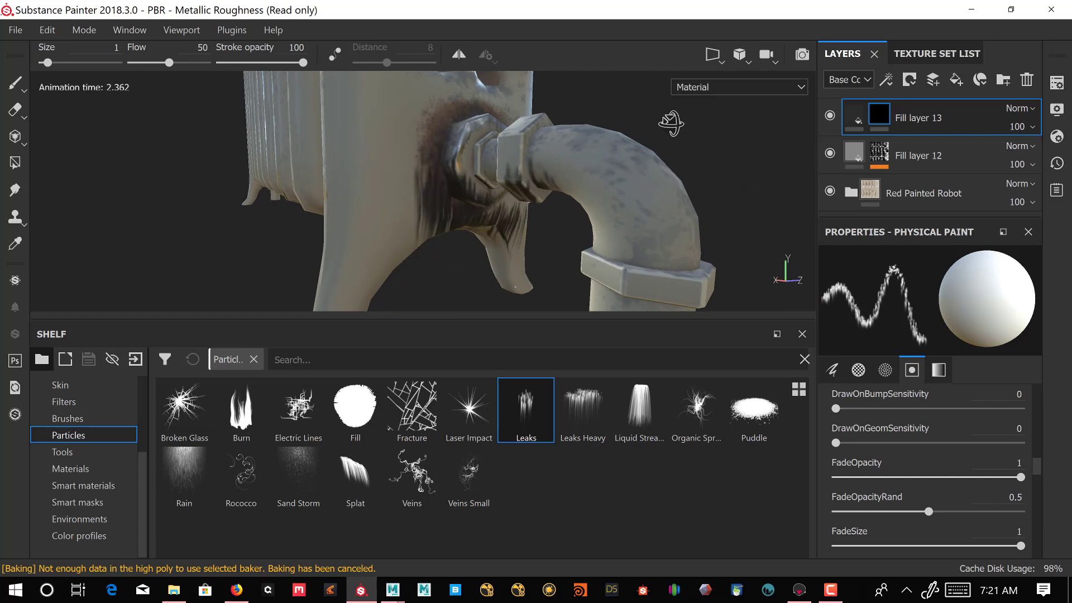
mouse_move(446, 176)
left_mouse_down("alt")
mouse_move(548, 124)
mouse_move(439, 133)
left_mouse_up("alt")
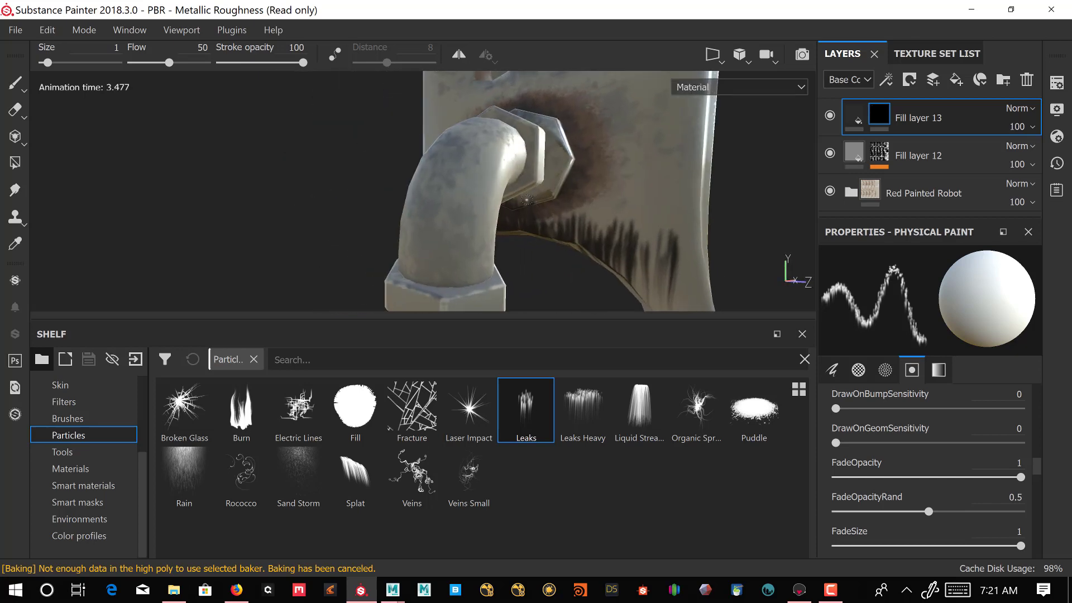
key("ctrl+z")
Try Leaks particle streaks again down both sides of the pipe fitting, and undo them.
left_click(578, 160)
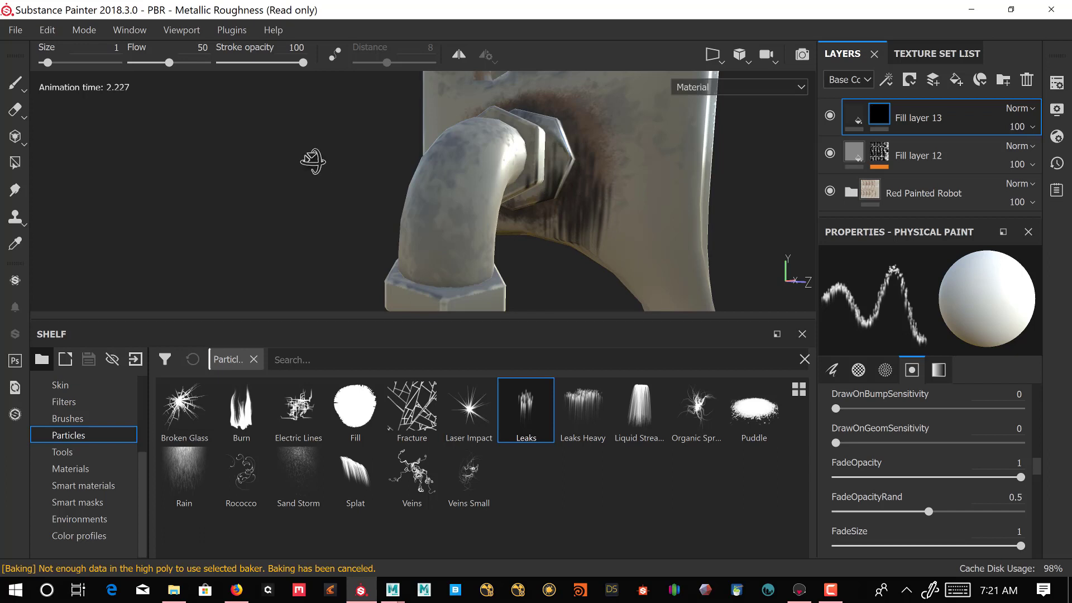
left_click_drag(312, 161, 410, 159, "alt")
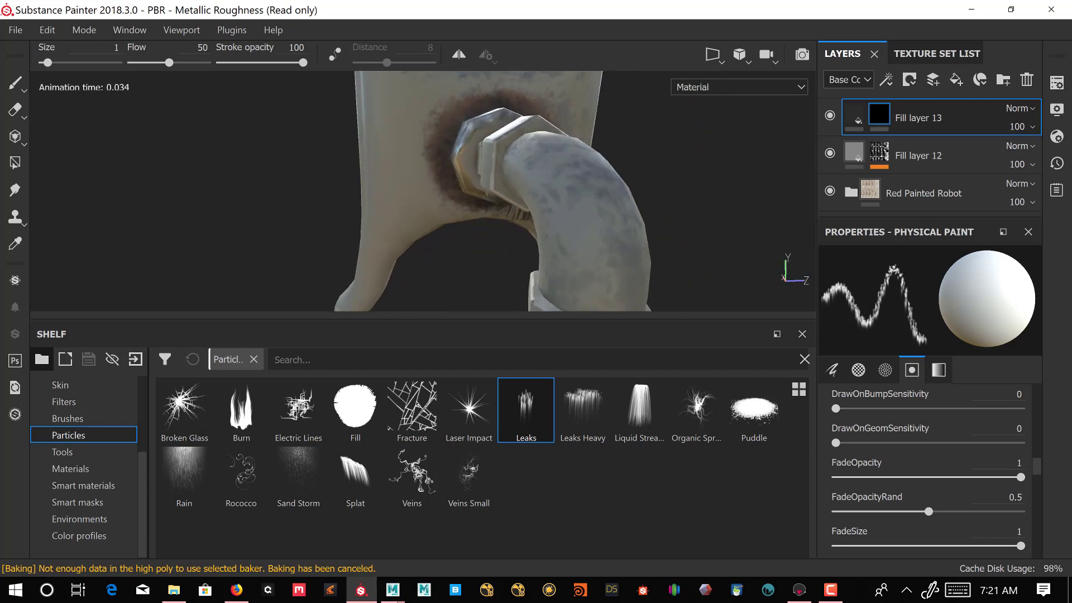
left_click_drag(503, 213, 451, 194)
left_click_drag(229, 167, 277, 179, "alt")
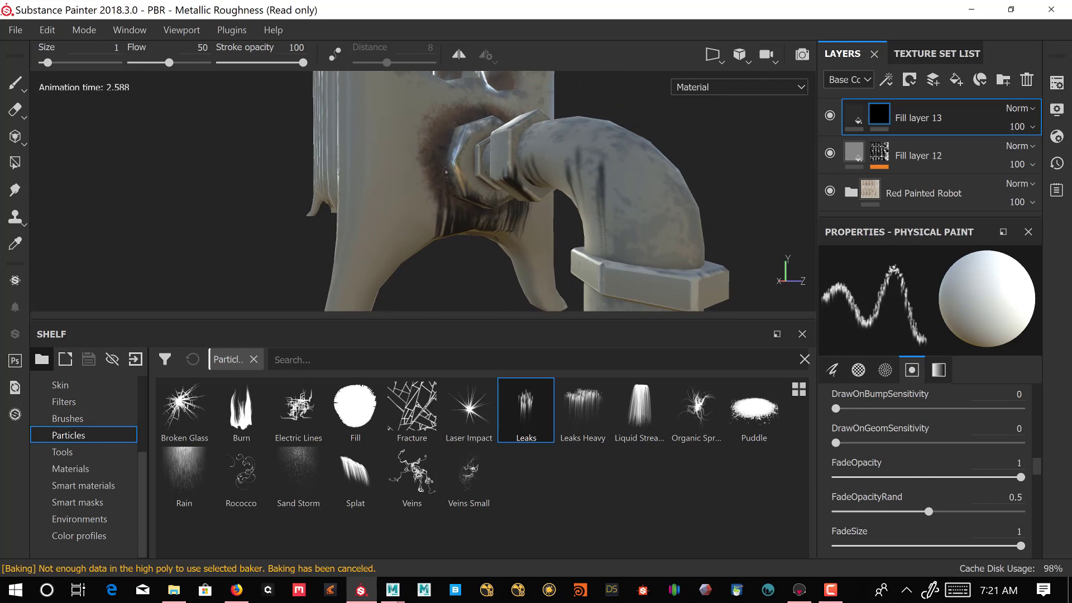
mouse_move(494, 288)
left_mouse_down("alt")
mouse_move(474, 246)
mouse_move(511, 249)
left_mouse_up("alt")
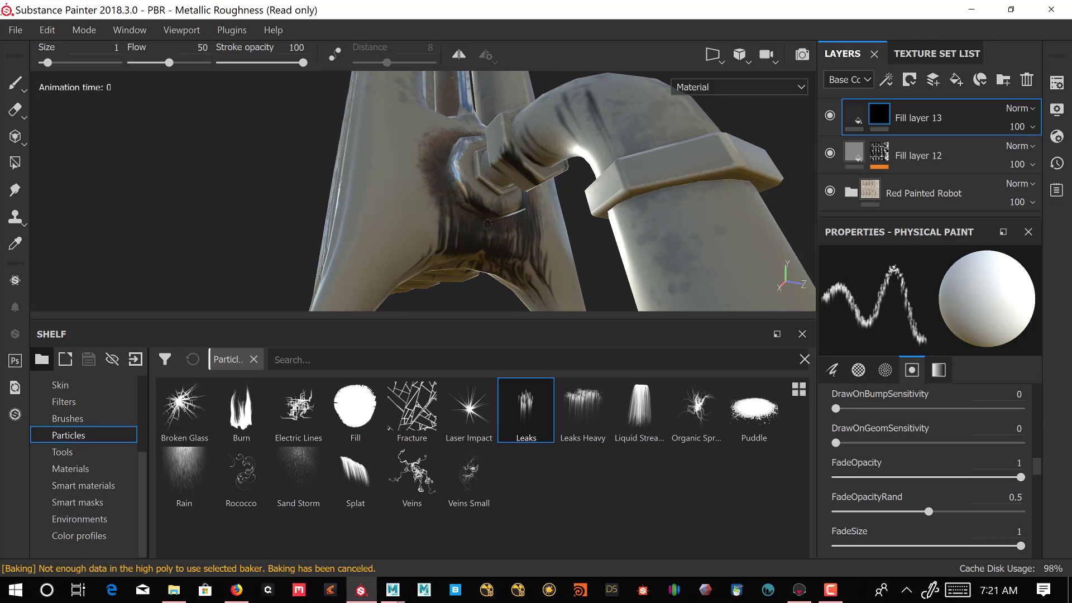
mouse_move(698, 149)
left_mouse_down("alt")
mouse_move(757, 135)
mouse_move(632, 153)
mouse_move(546, 148)
mouse_move(588, 194)
left_mouse_up("alt")
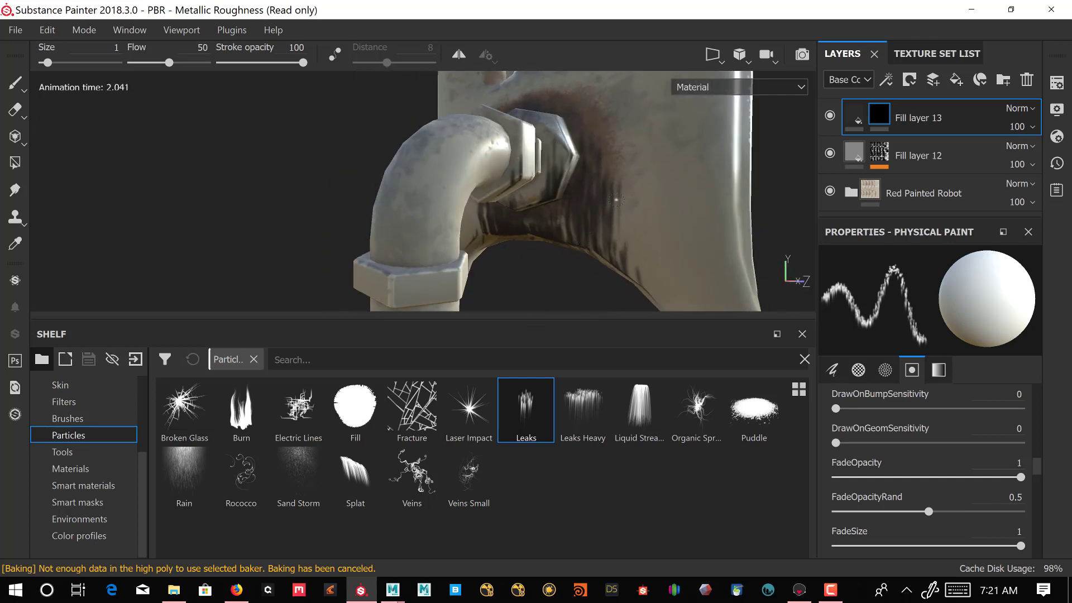
key("ctrl")
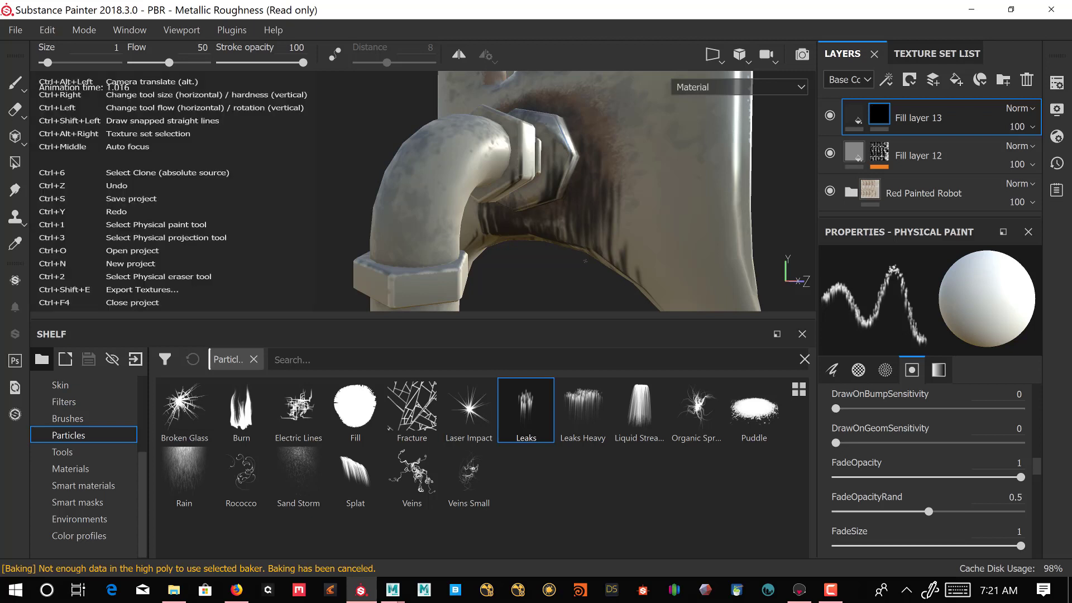
key("ctrl+z")
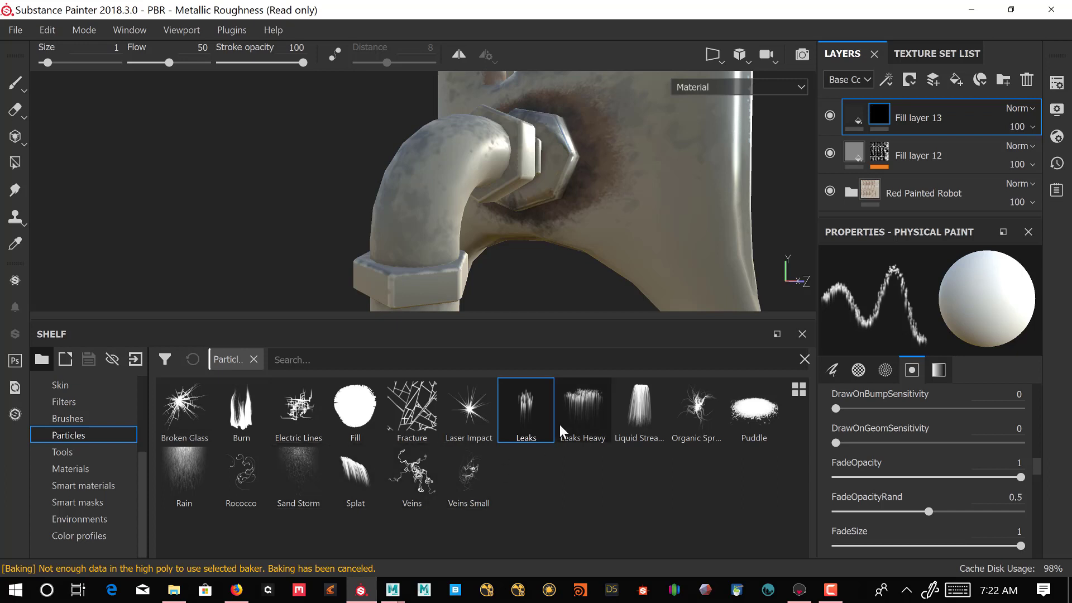
Paint Liquid Stream particle drips from one side of the pipe fitting with the brush size reduced to 0.75.
left_click(642, 405)
left_click(587, 163)
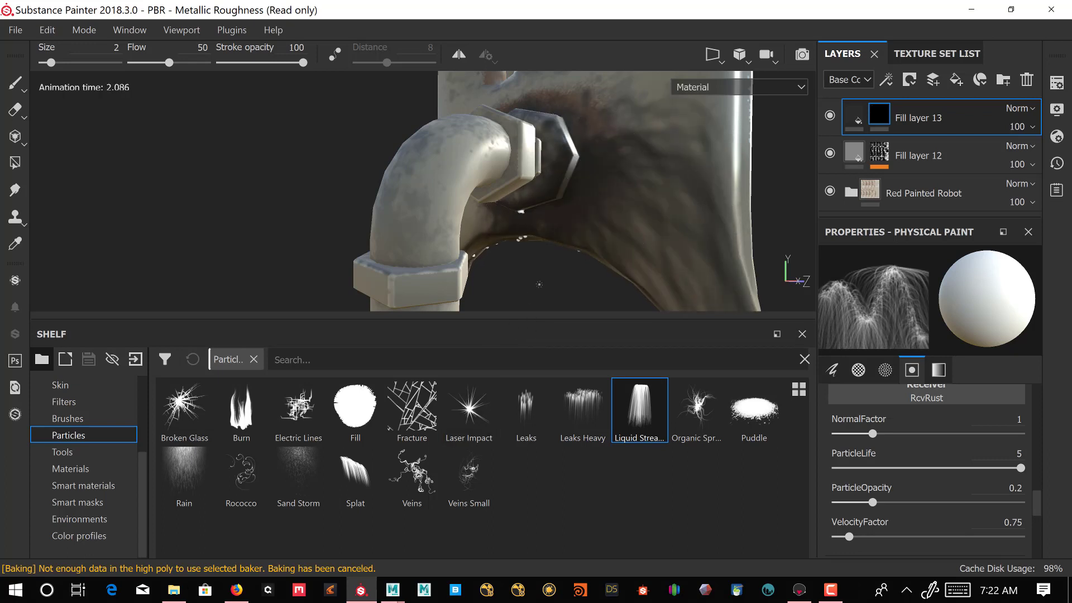
mouse_move(549, 291)
left_mouse_down("alt")
mouse_move(668, 311)
mouse_move(723, 297)
mouse_move(567, 284)
left_mouse_up("alt")
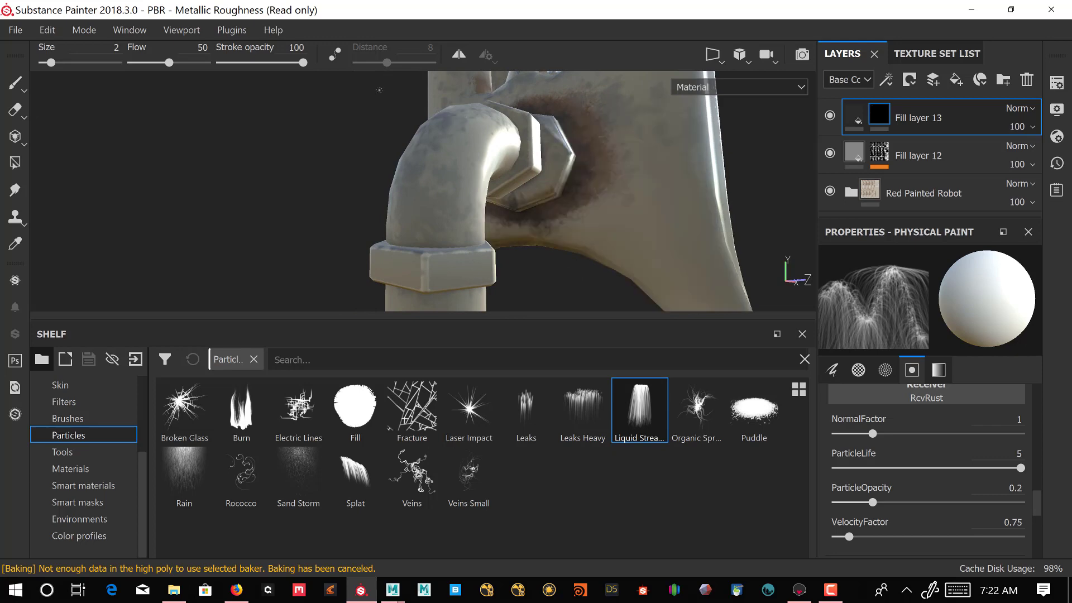
left_click_drag(51, 63, 40, 63)
left_click(580, 169)
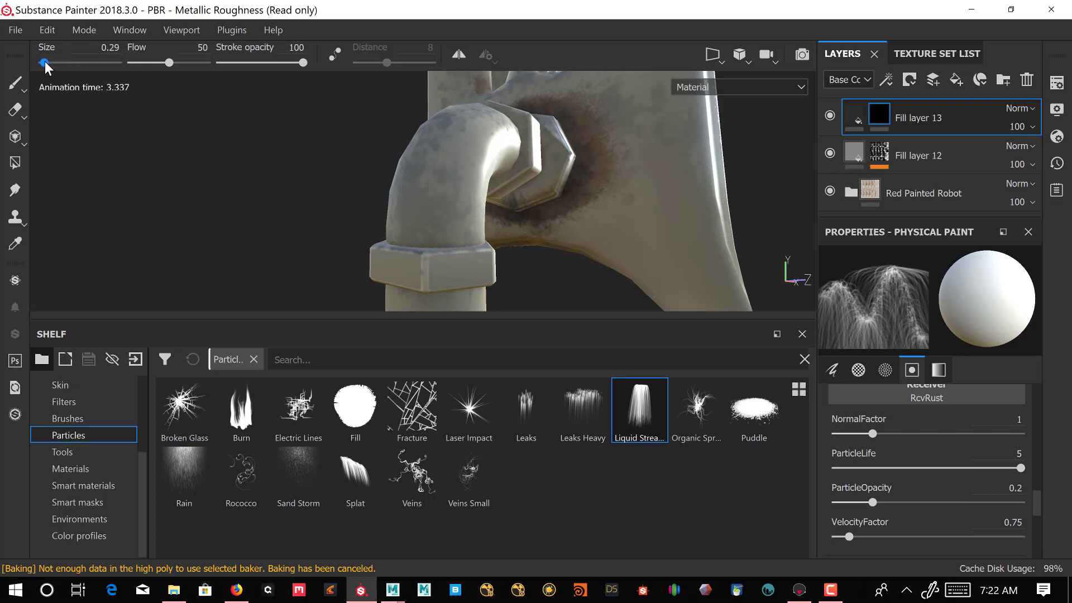
left_click_drag(45, 62, 47, 62)
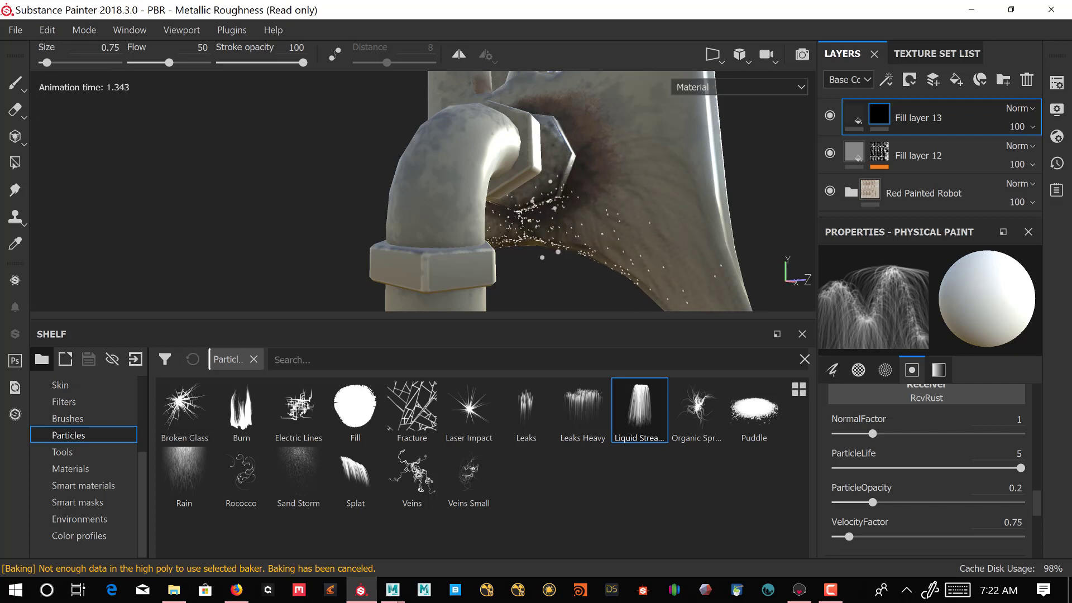
Add Liquid Stream drips from the opposite side of the pipe fitting down toward the radiator leg.
left_click_drag(702, 155, 938, 191, "alt")
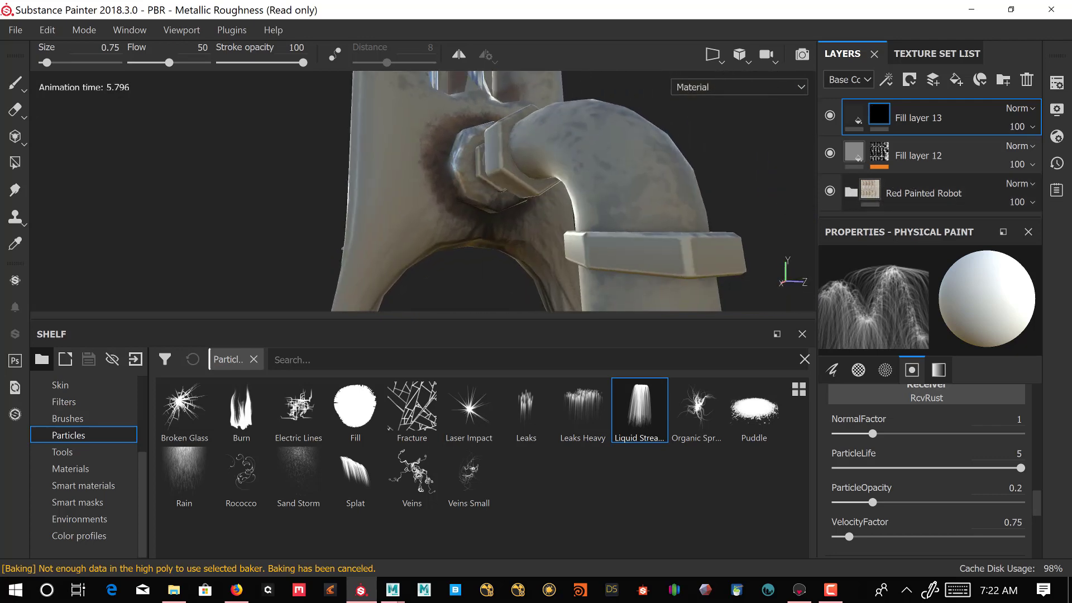
left_click(457, 200)
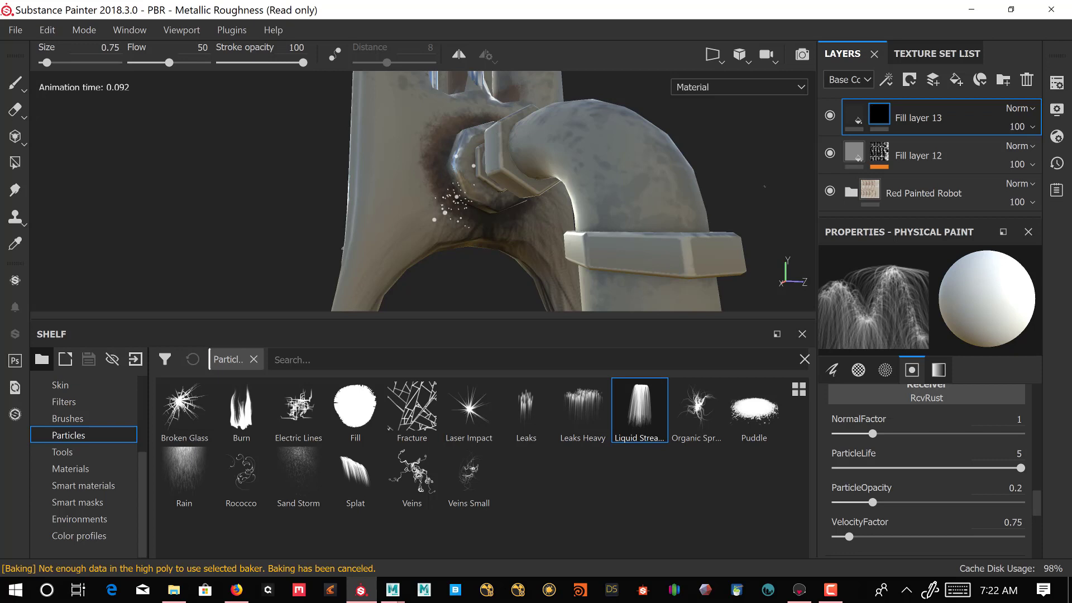
left_click_drag(770, 163, 727, 171, "alt")
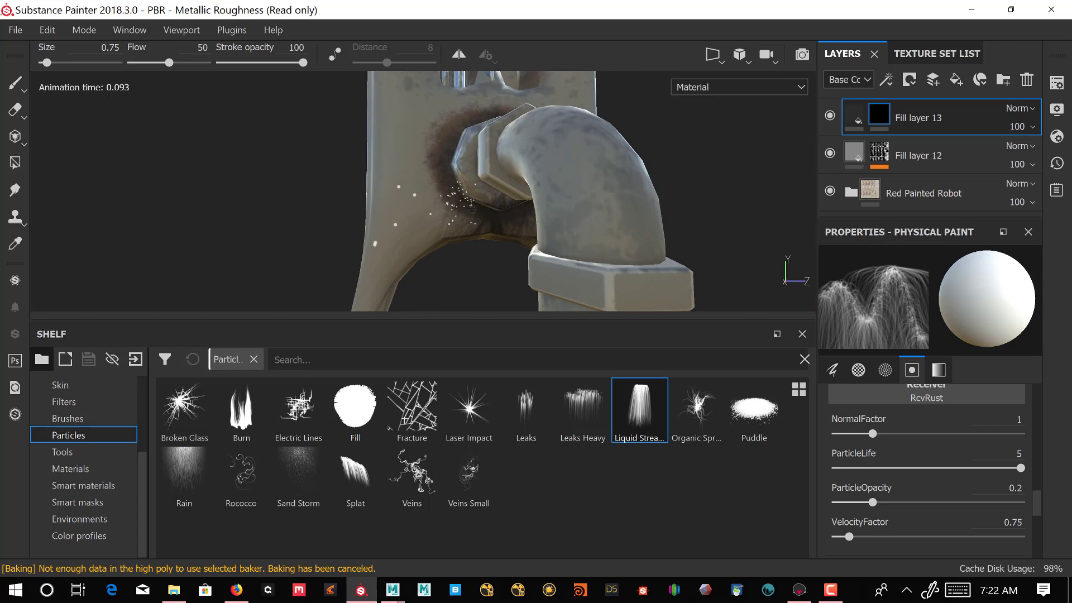
left_click_drag(712, 169, 535, 175, "alt")
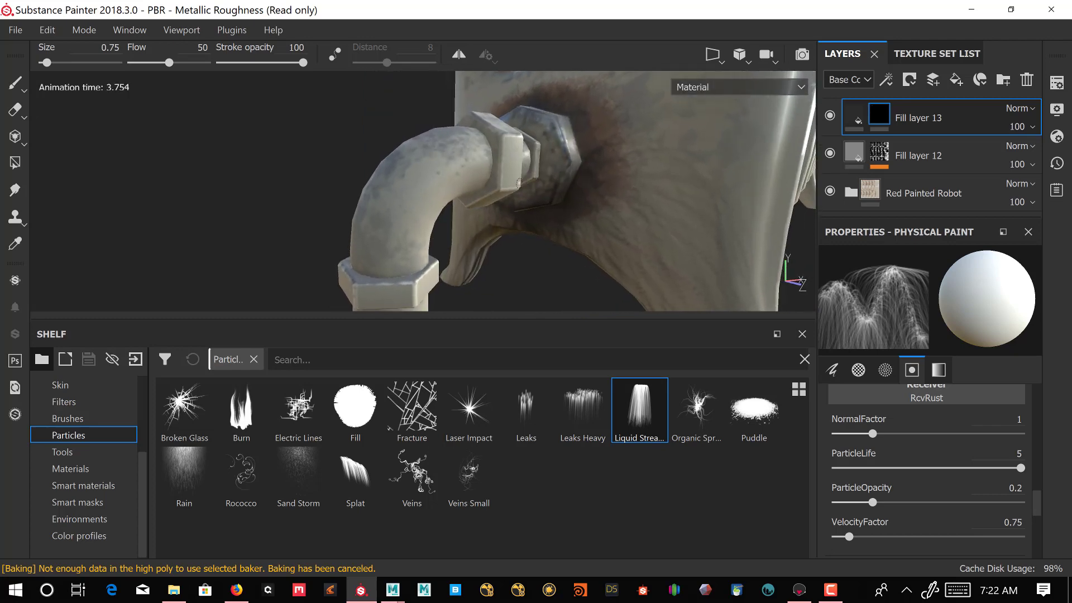
Layer Leaks particle streaks at size 1 over the drips on both sides of the pipe fitting.
left_click(526, 410)
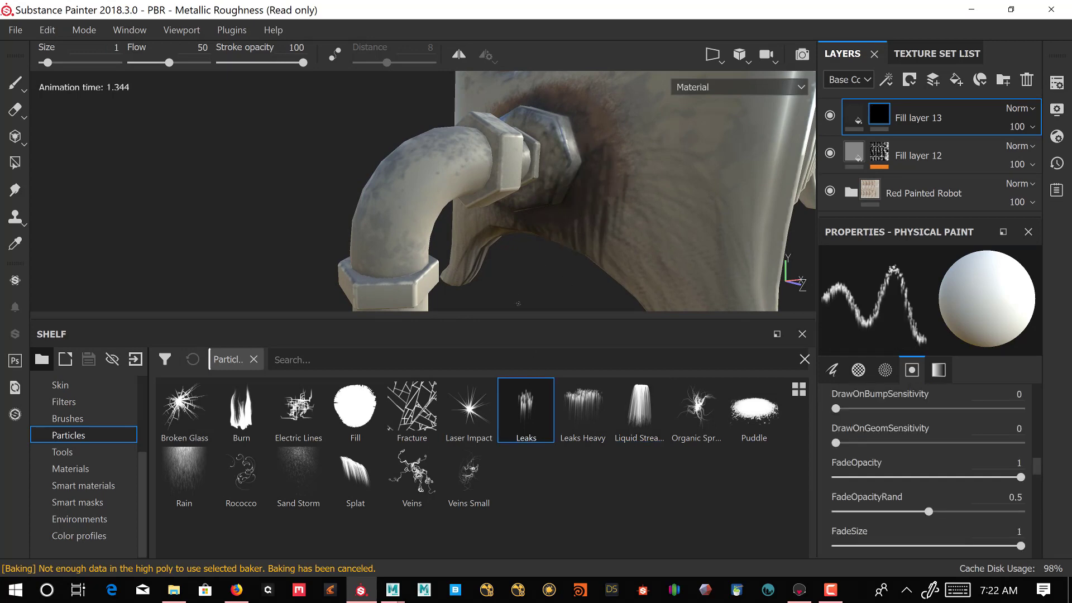
left_click_drag(519, 303, 543, 246, "alt")
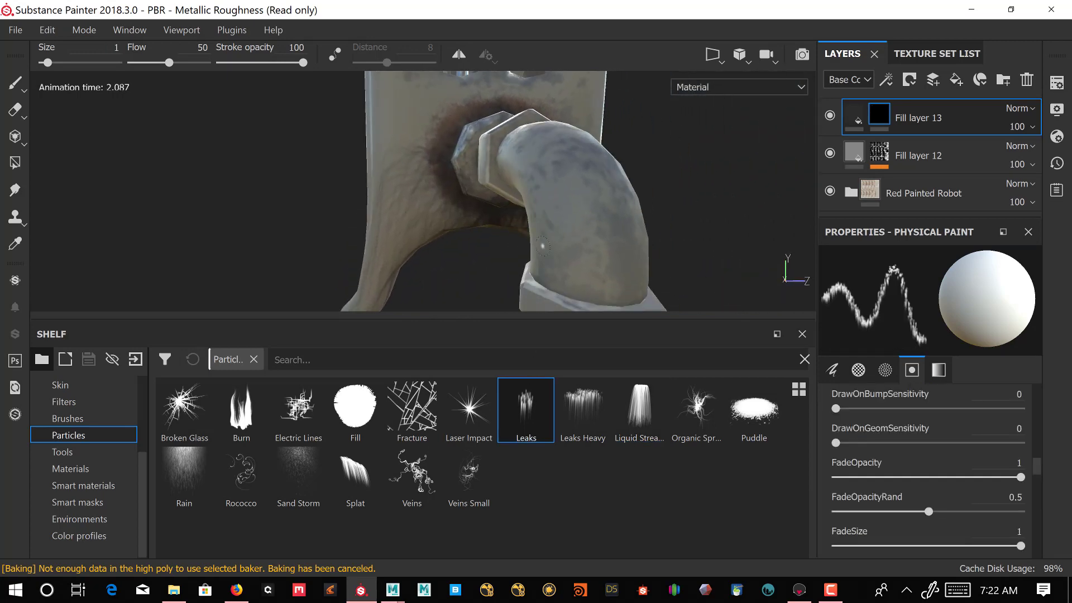
left_click(491, 182)
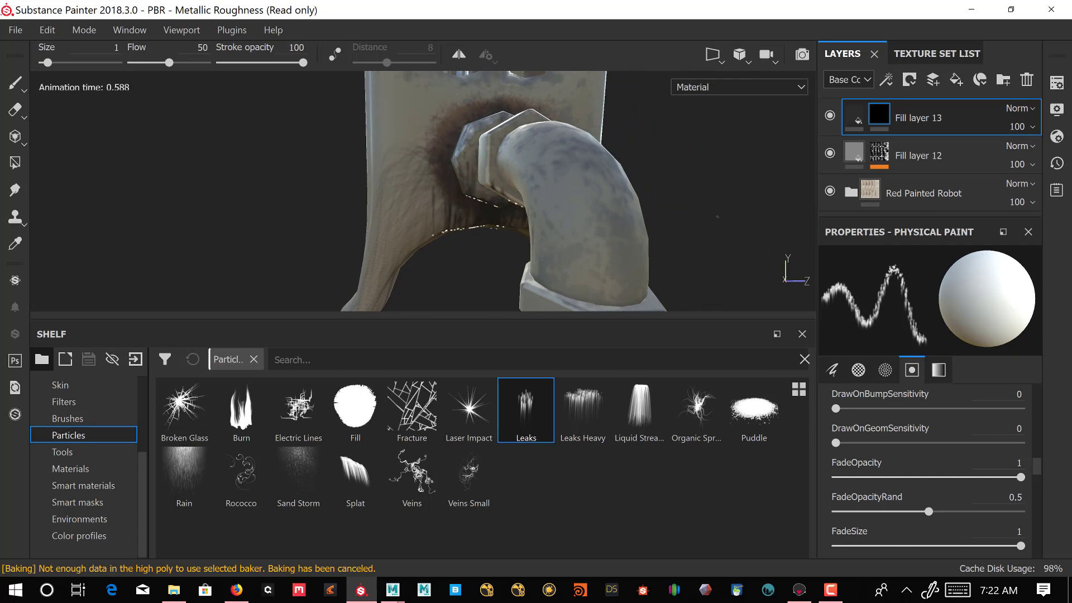
Try Leaks particle streaks on the pipe's hex nut and elbow, and undo them.
left_click_drag(719, 207, 481, 208, "alt")
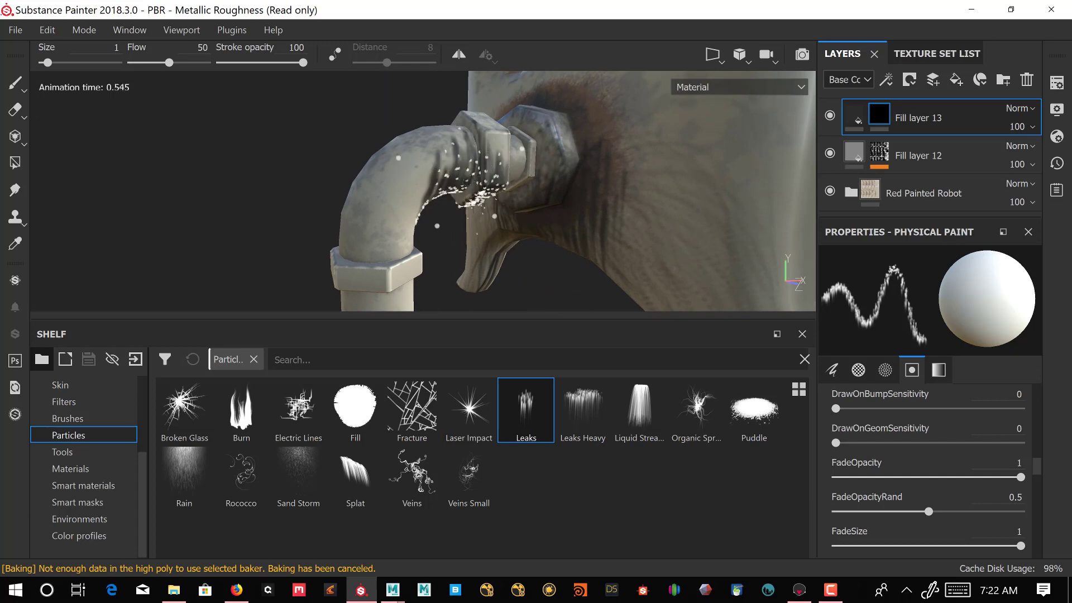
key("alt")
left_click_drag(436, 307, 511, 287, "alt")
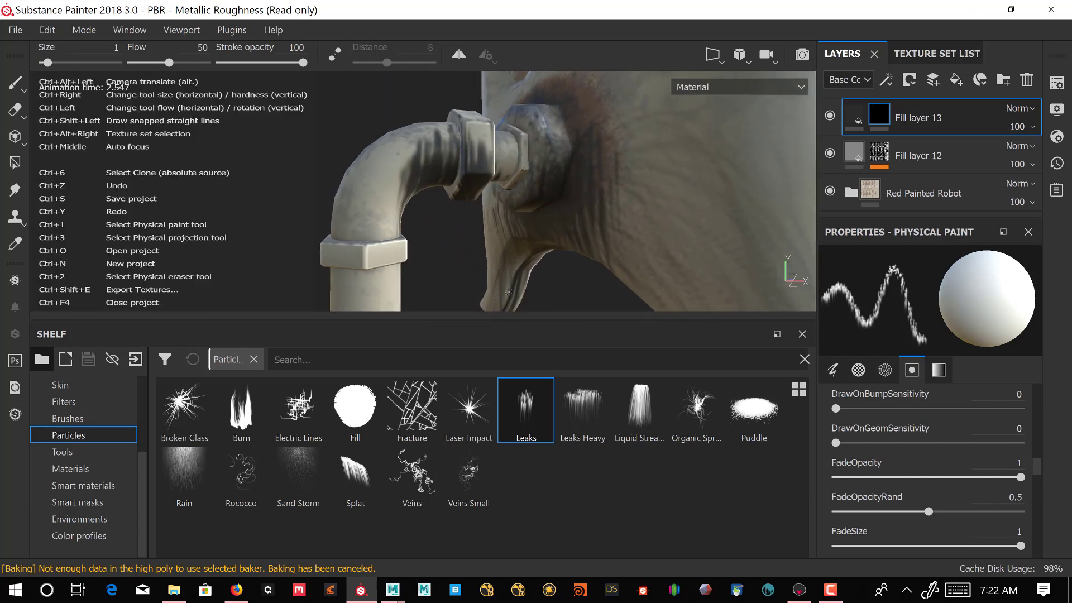
key("ctrl+z")
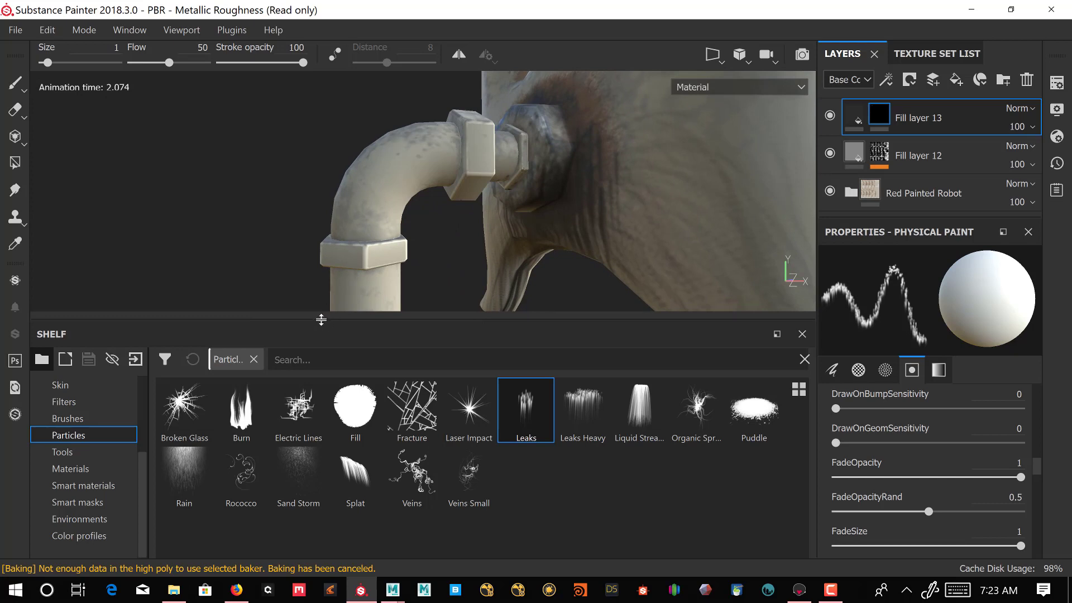
left_click_drag(140, 457, 129, 391)
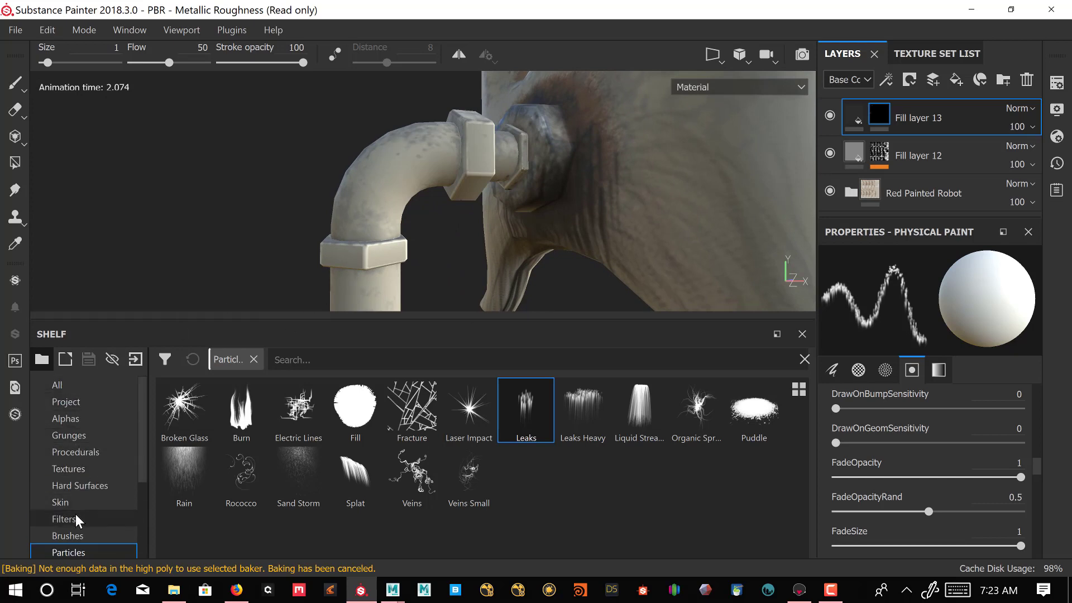
left_click_drag(143, 471, 142, 507)
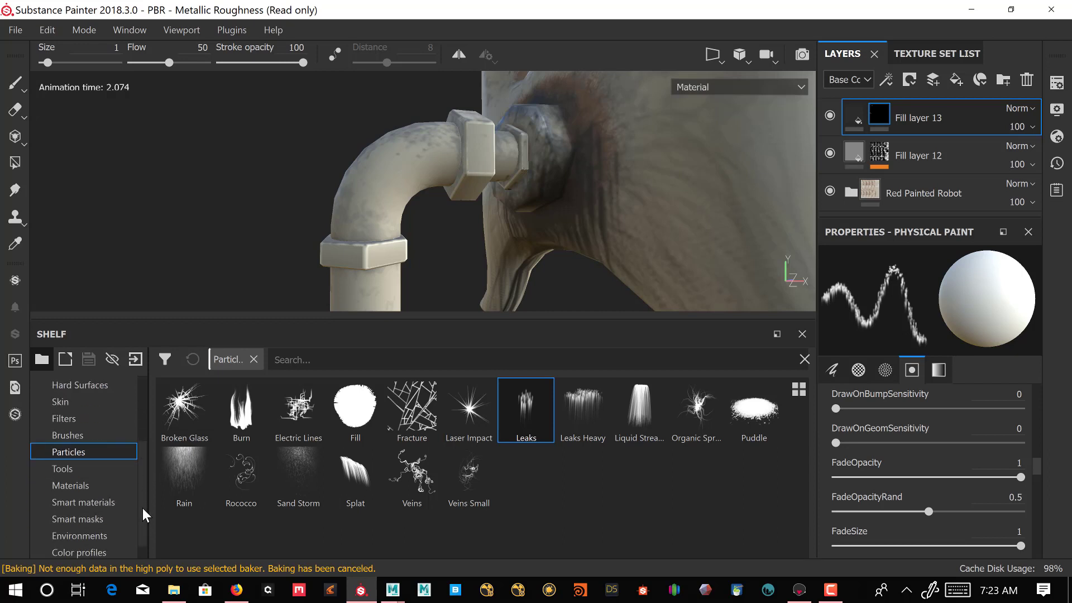
scroll(142, 508, "up", 1)
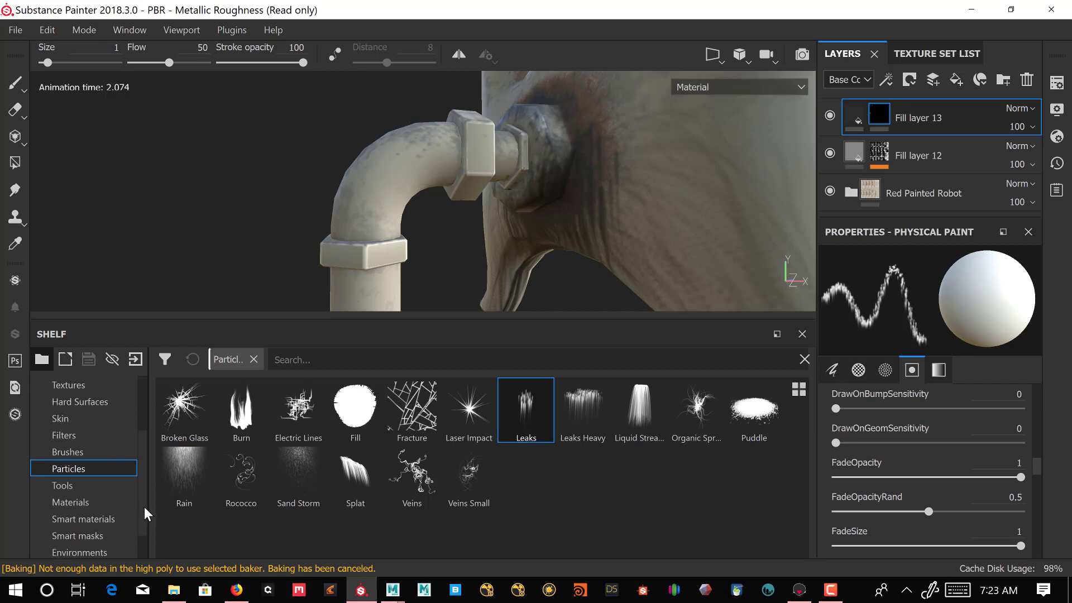
Try painting leaks on the elbow pipe beside the upper nut with the flow at 18, and undo the stroke.
left_click_drag(170, 61, 157, 59)
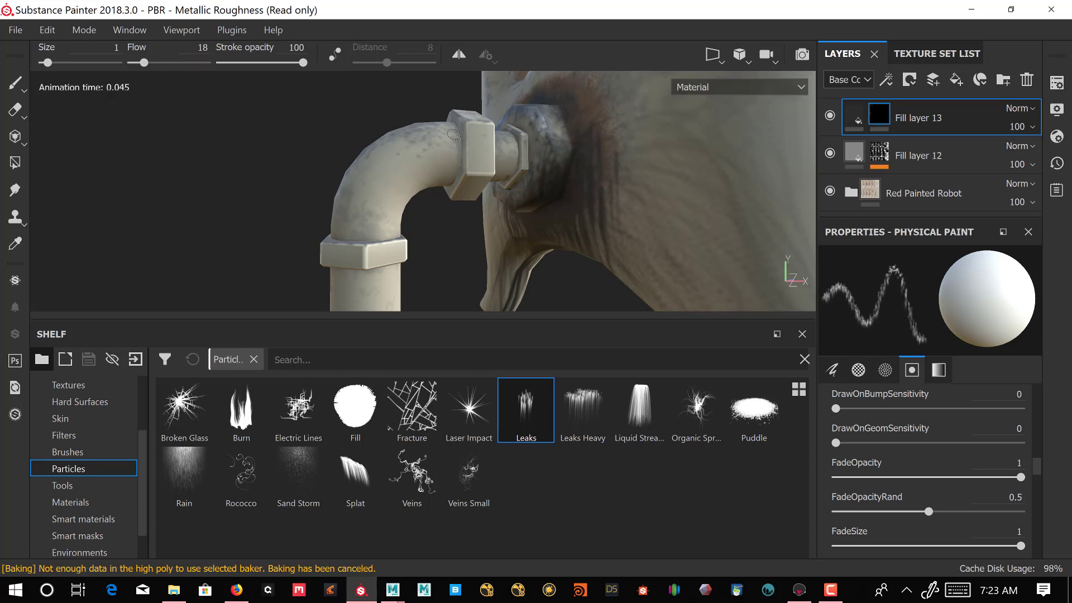
left_click(456, 152)
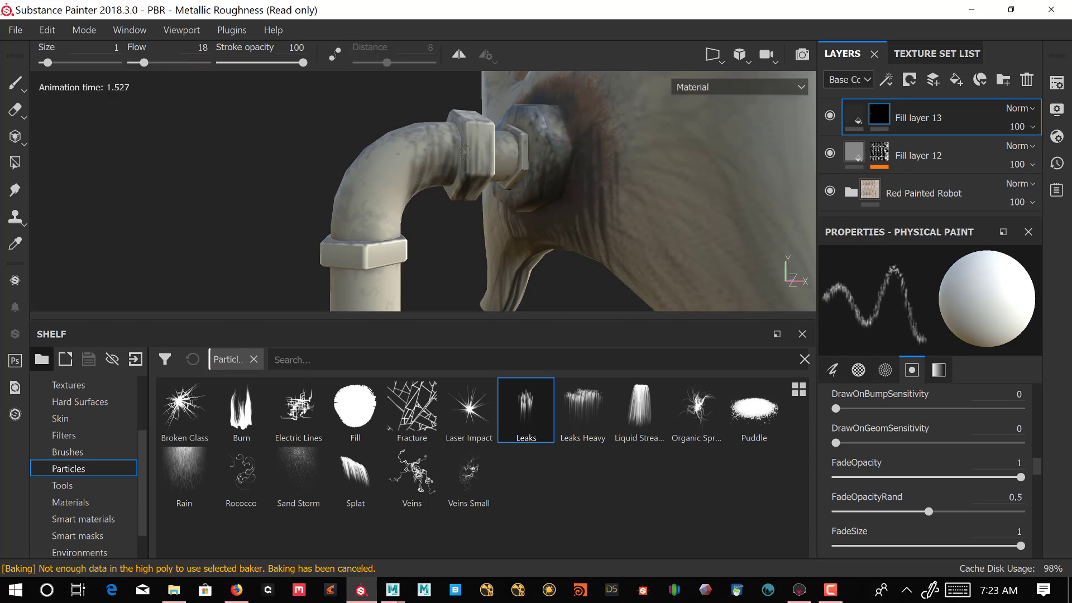
key("ctrl+z")
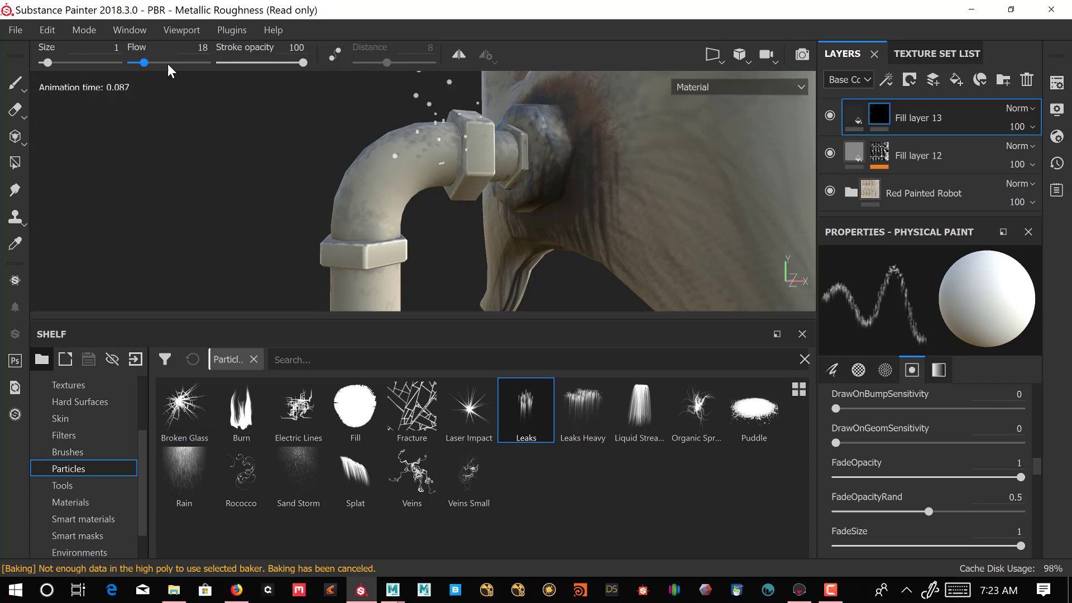
Set the brush flow to 4 and paint leaks on the elbow's upper nut and the fitting next to the radiator.
left_click(134, 62)
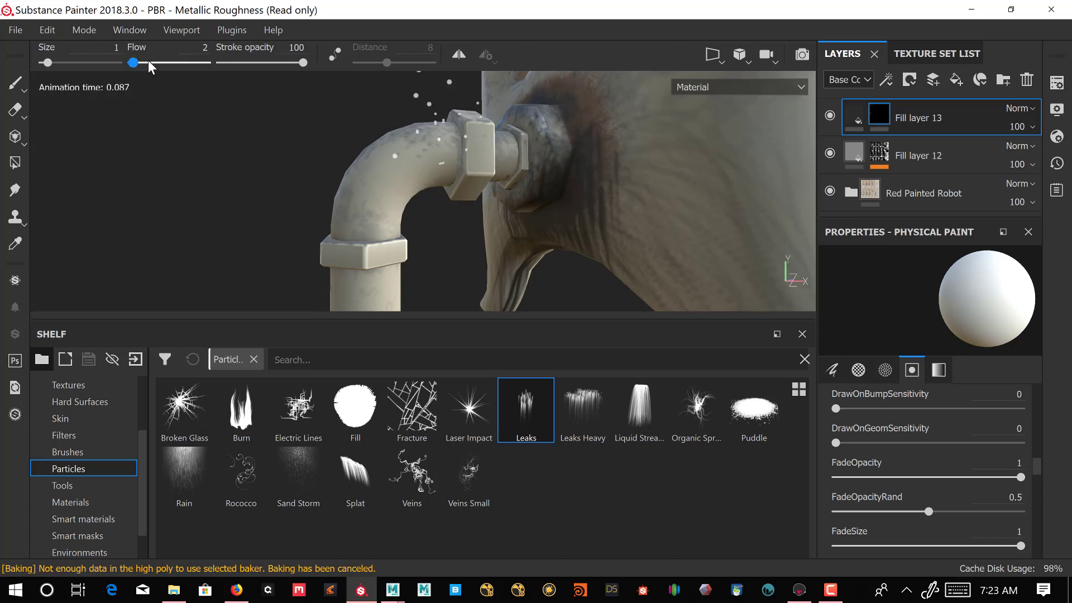
left_click(456, 170)
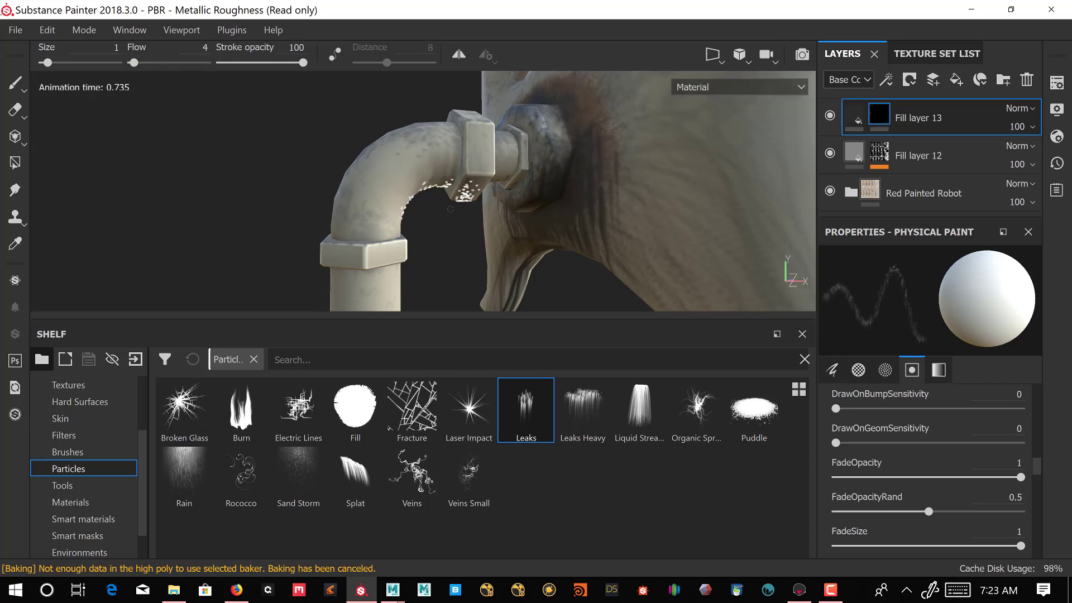
left_click_drag(454, 250, 425, 248, "alt")
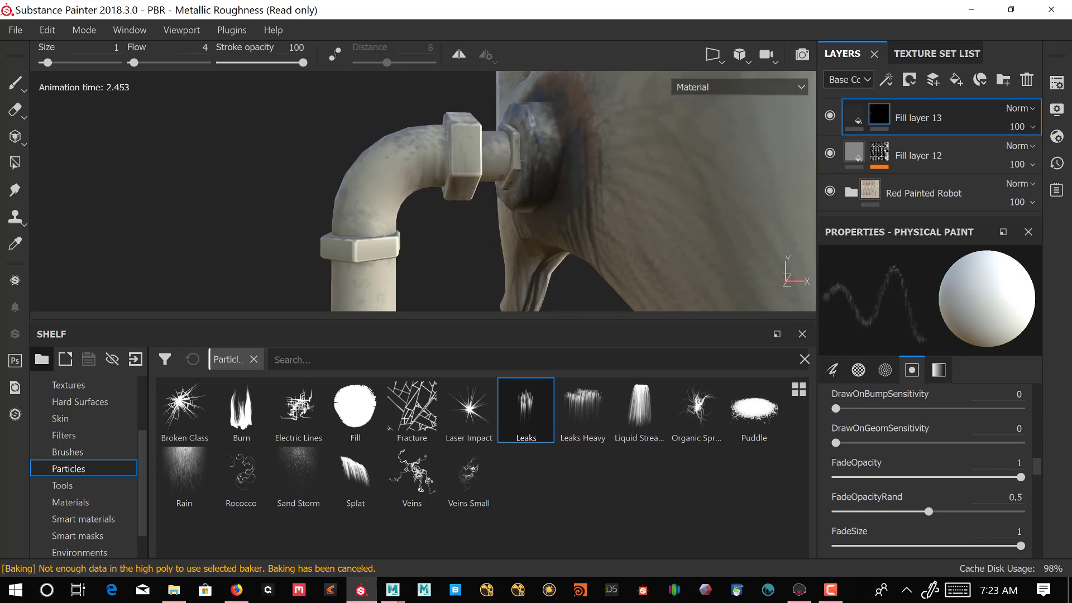
left_click(505, 148)
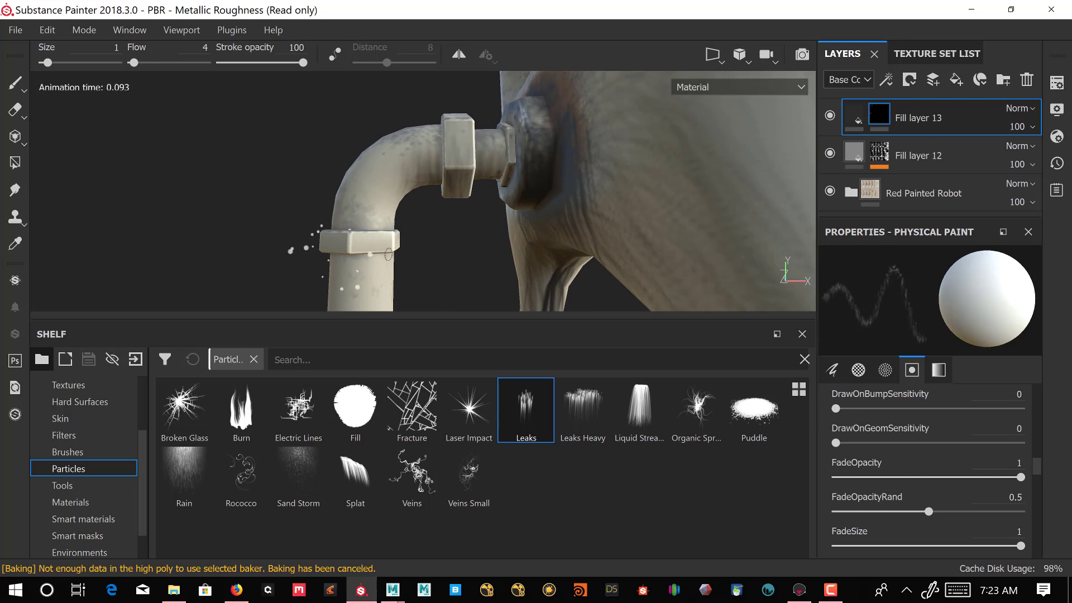
Paint leak streaks along the pipe's lower collar and onto the straight section just below it.
left_click_drag(447, 252, 474, 223, "alt")
left_click_drag(351, 221, 385, 228)
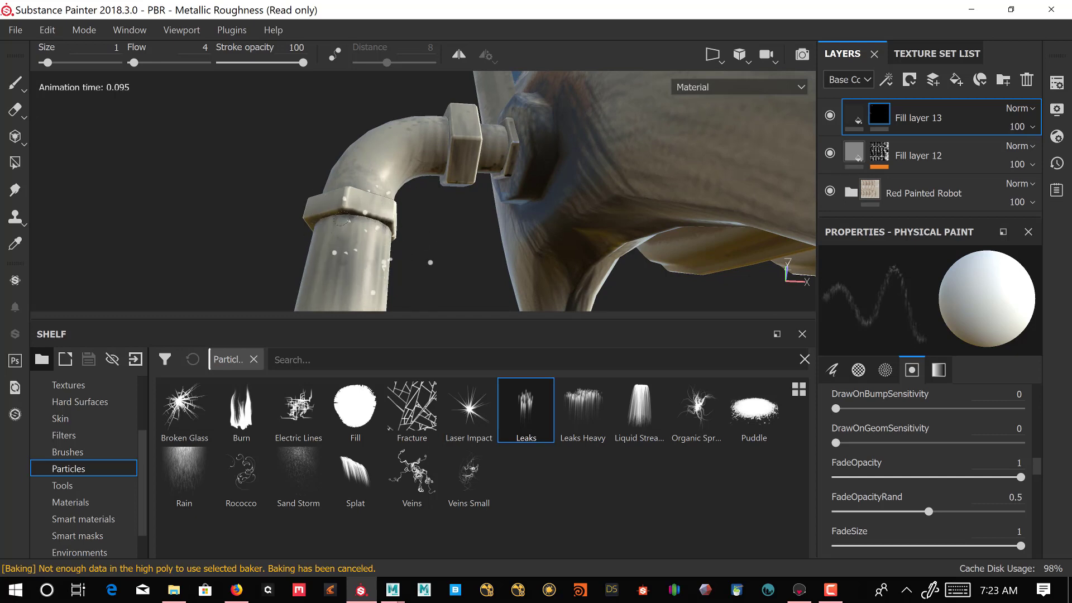
left_click_drag(342, 220, 319, 223)
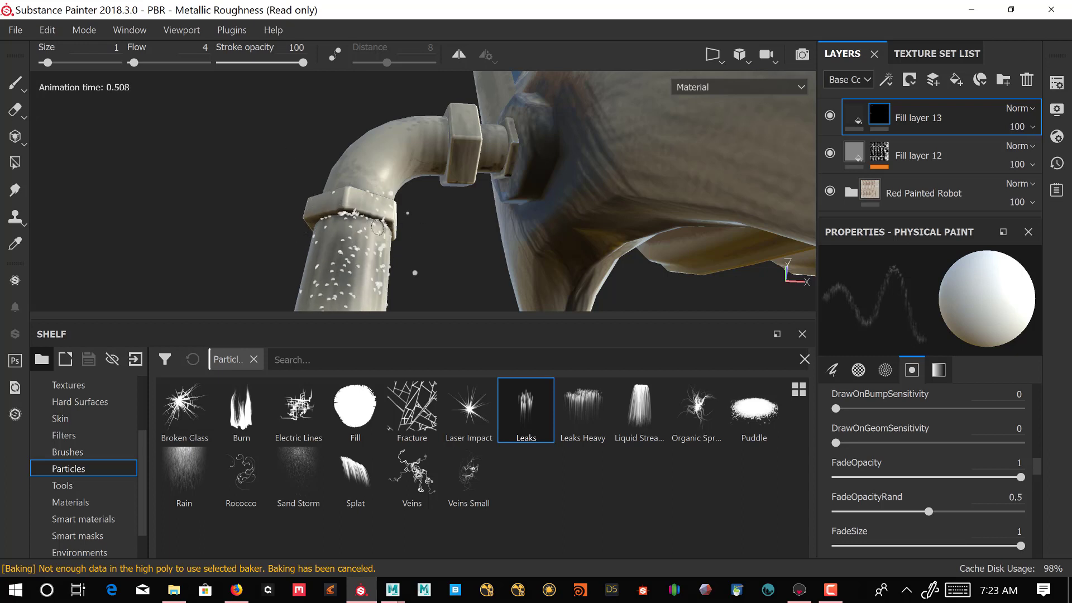
mouse_move(418, 228)
left_mouse_down("alt")
mouse_move(474, 235)
mouse_move(360, 235)
left_mouse_up("alt")
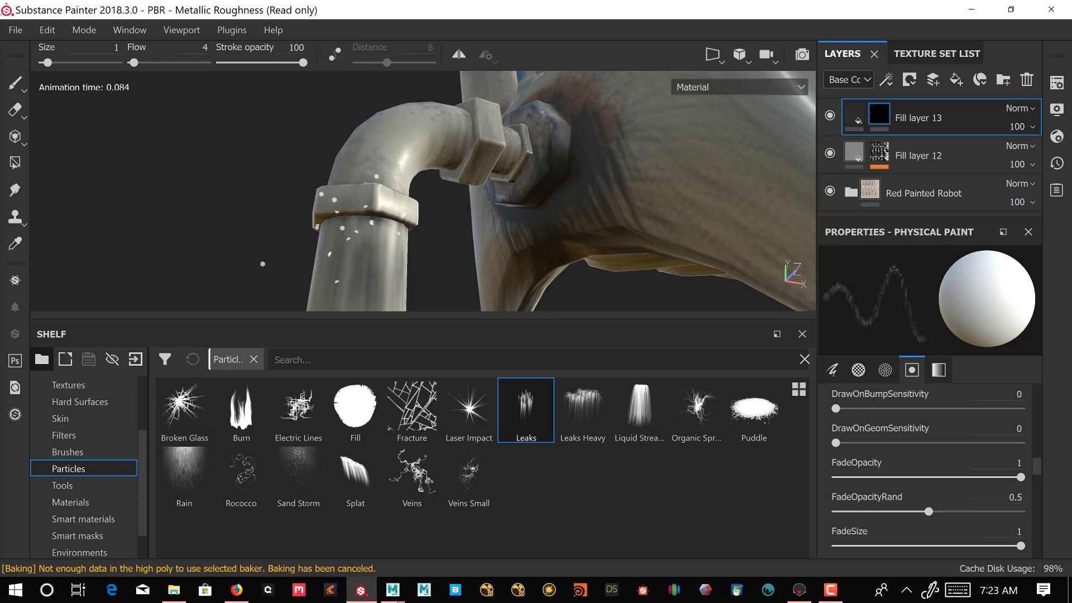
Paint leaks around the remaining sides of the lower collar so the streaks wrap around the pipe.
mouse_move(443, 216)
left_mouse_down("alt")
mouse_move(581, 244)
mouse_move(828, 234)
mouse_move(577, 160)
left_mouse_up("alt")
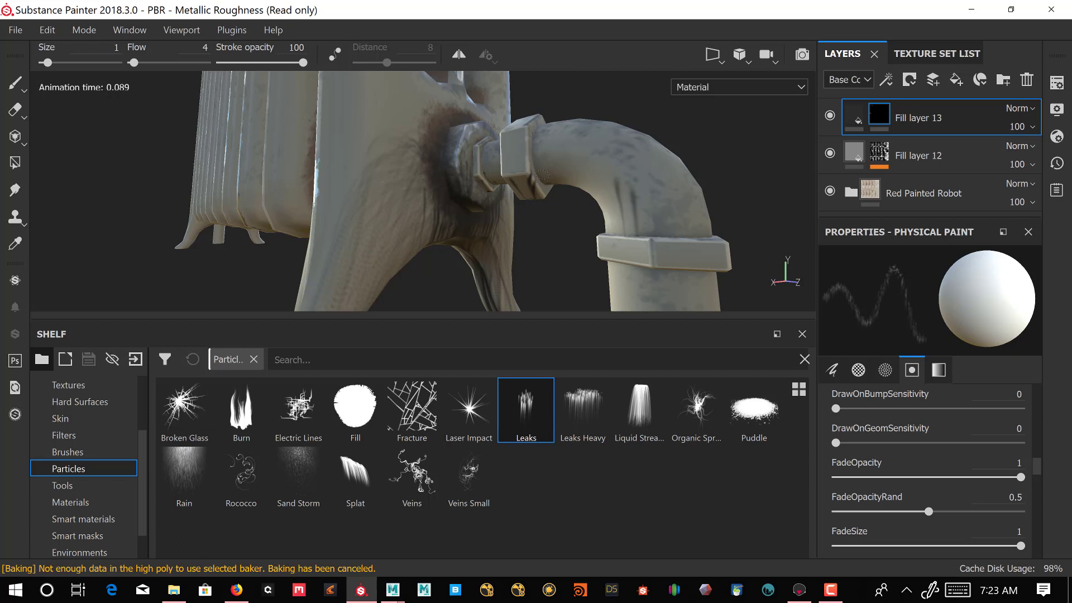
mouse_move(543, 185)
left_mouse_down("alt")
mouse_move(551, 252)
mouse_move(587, 251)
mouse_move(504, 194)
mouse_move(514, 167)
mouse_move(484, 164)
left_mouse_up("alt")
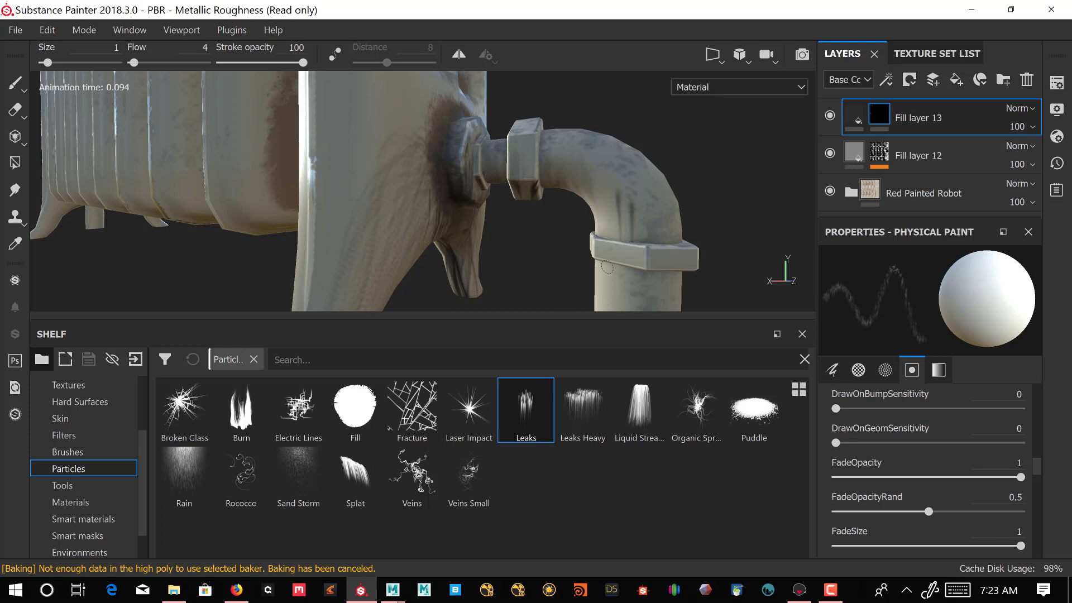
mouse_move(607, 267)
left_mouse_down()
mouse_move(672, 275)
mouse_move(601, 265)
mouse_move(615, 275)
mouse_move(691, 228)
left_mouse_up()
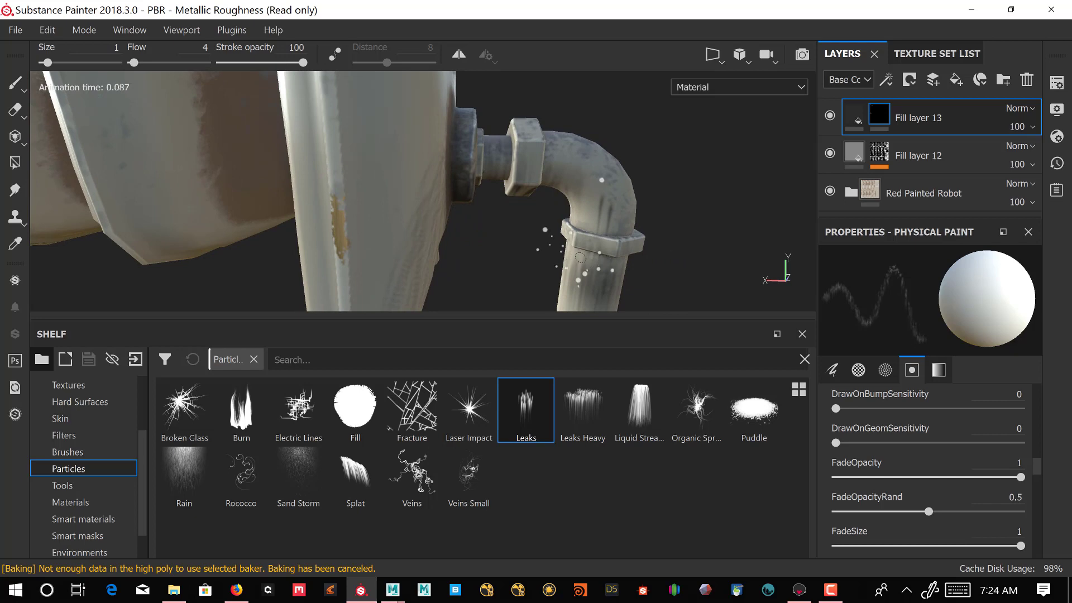
left_click_drag(580, 258, 646, 229, "alt")
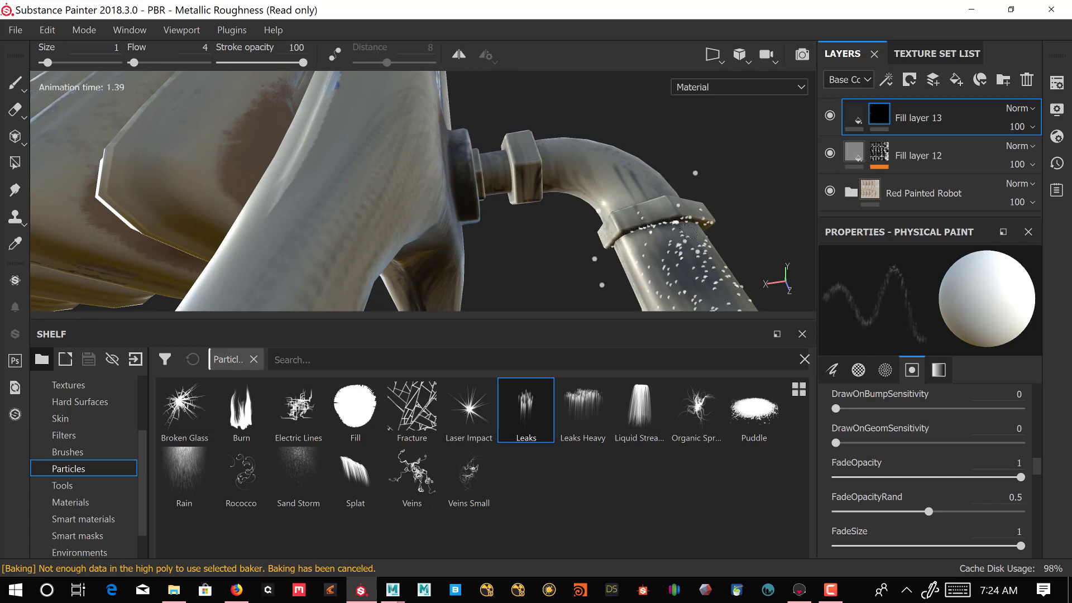
mouse_move(745, 203)
left_mouse_down("alt")
mouse_move(499, 268)
mouse_move(426, 255)
left_mouse_up("alt")
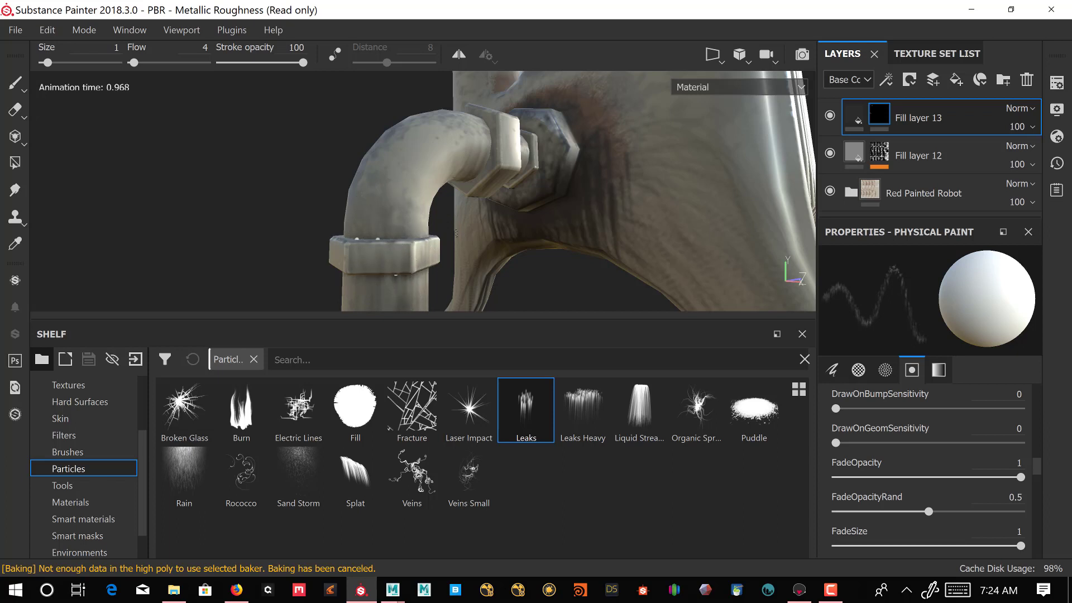
left_click_drag(397, 234, 373, 235, "alt")
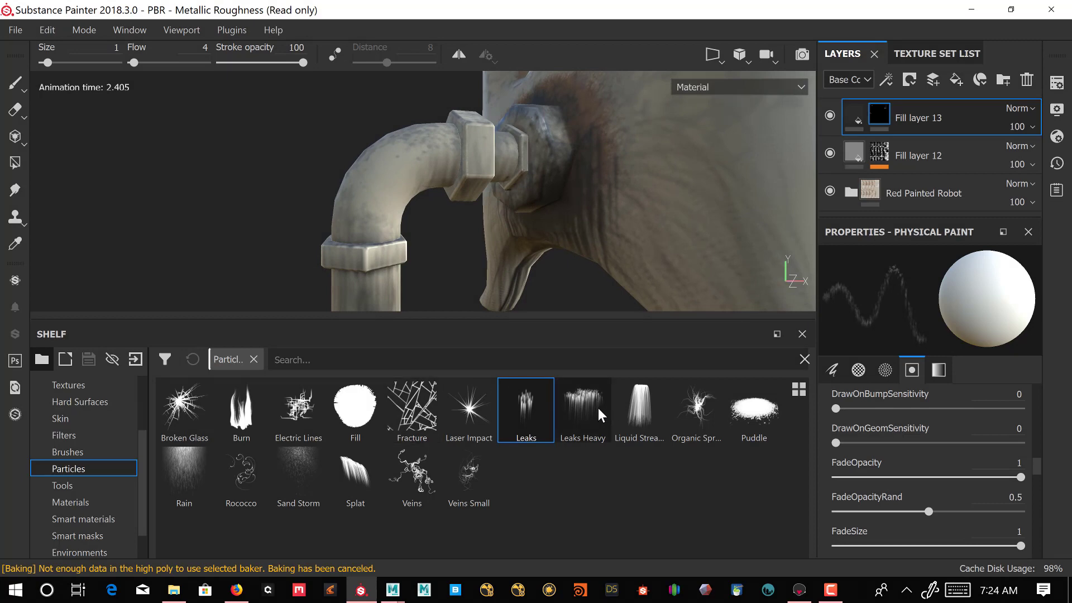
Switch to the Liquid Stream particle brush, try a stroke on the lower collar, and undo it.
left_click(640, 408)
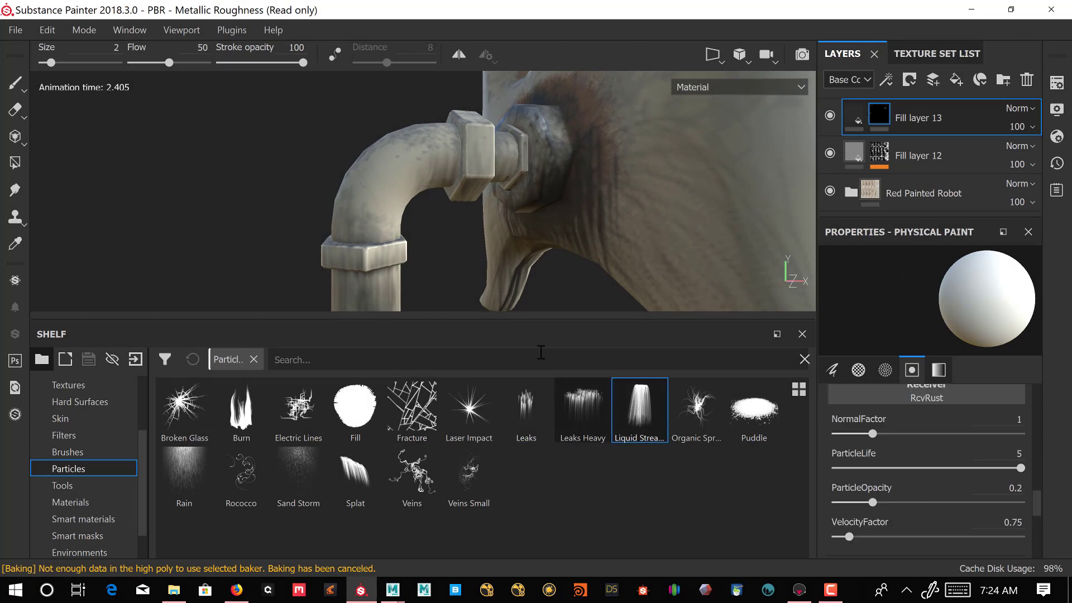
left_click(350, 239)
key("ctrl")
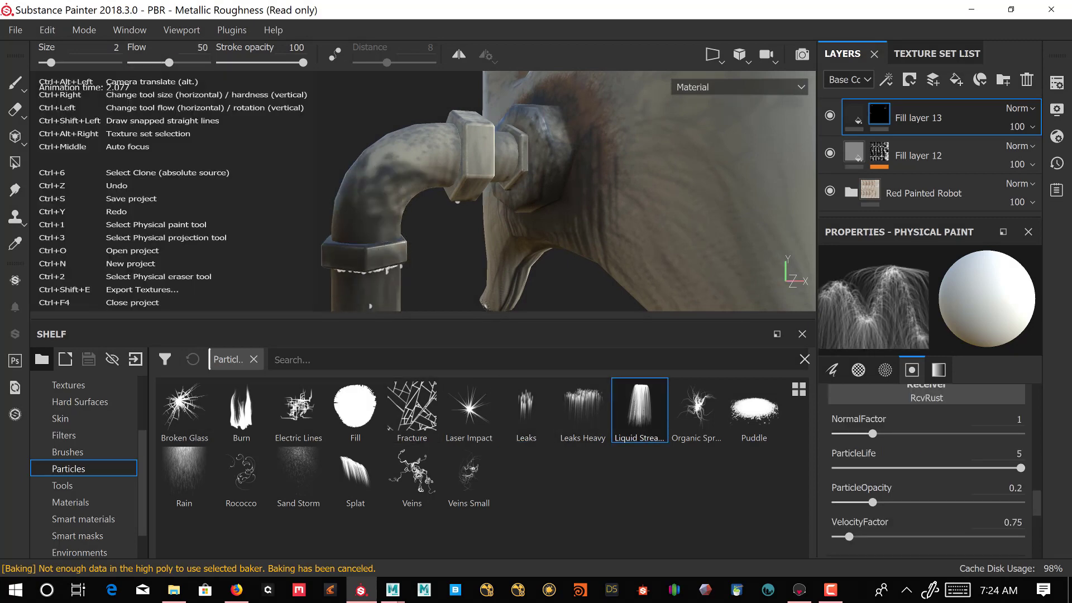
key("ctrl+z")
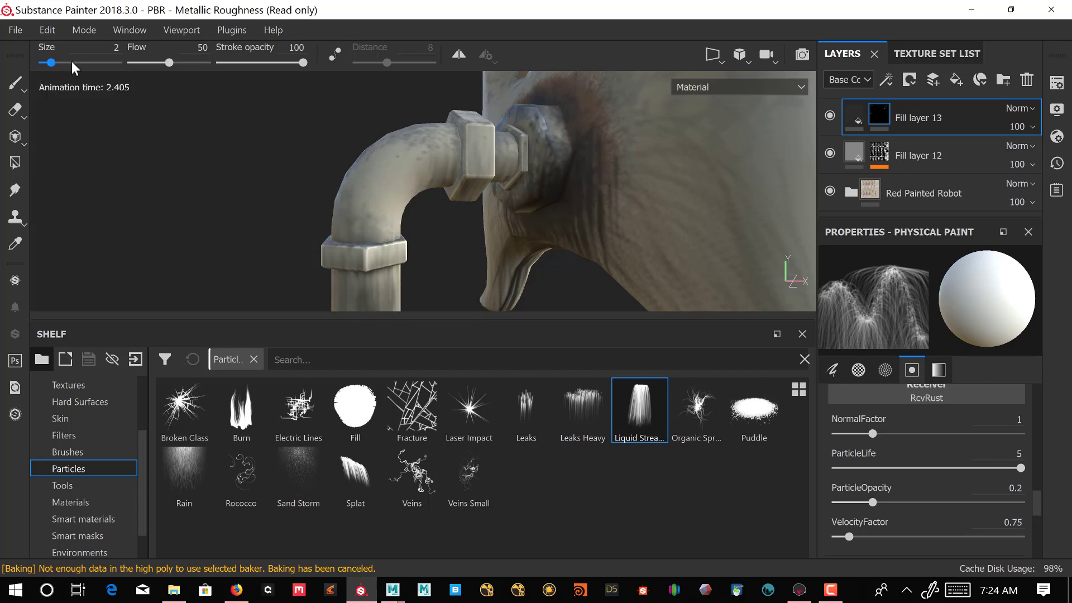
Set the brush size to 0.29 and the flow to 12, and paint liquid streams across the lower collar.
left_click_drag(48, 62, 43, 62)
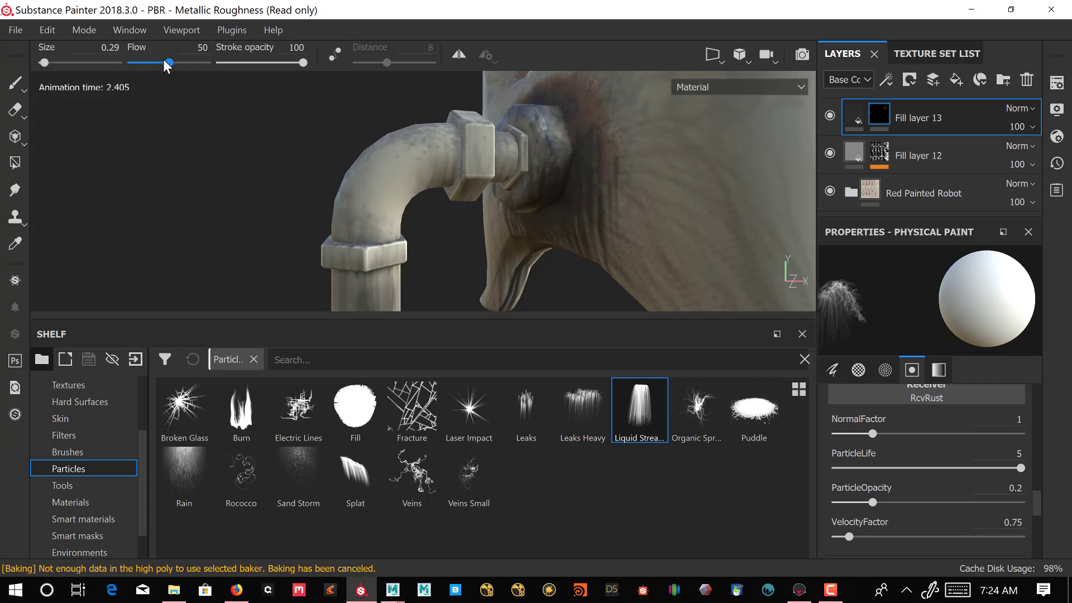
left_click_drag(165, 62, 139, 63)
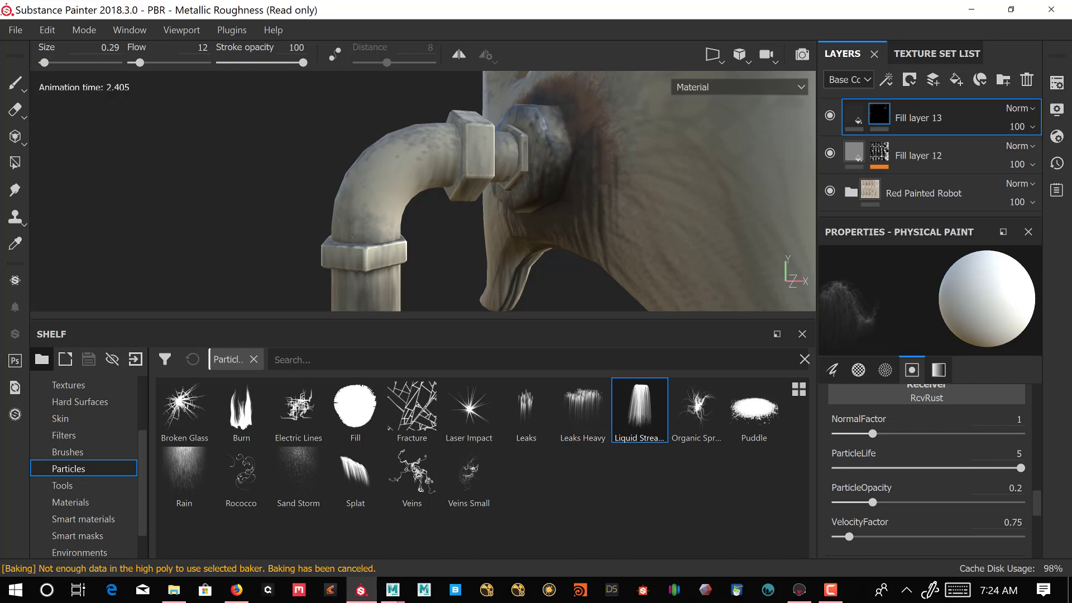
left_click_drag(339, 239, 375, 239)
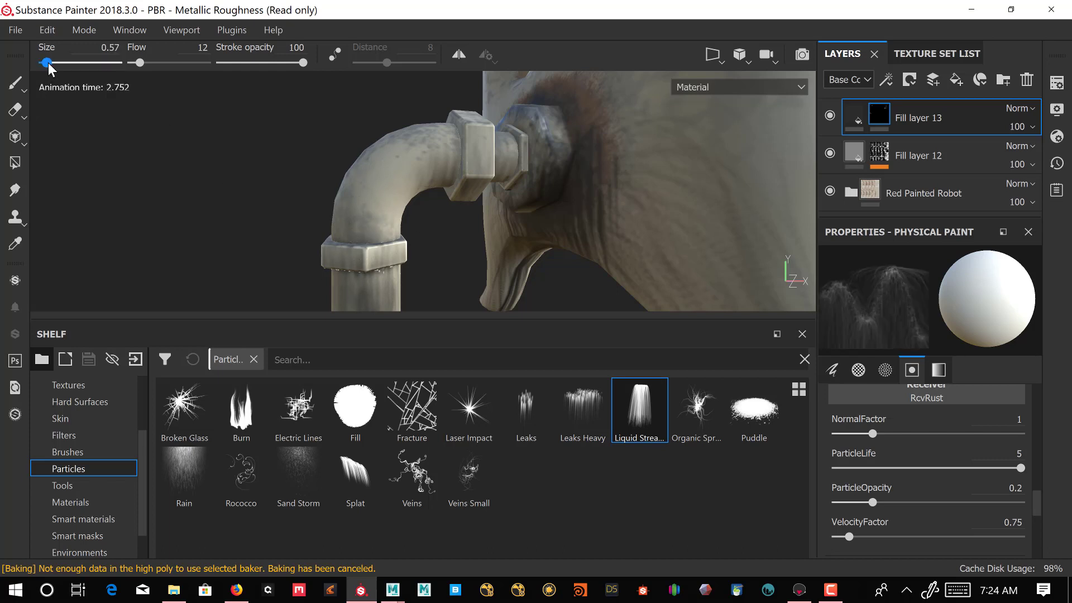
Increase the brush size to 1.18 and paint liquid streams over the elbow and lower collar from several sides.
left_click_drag(44, 63, 49, 62)
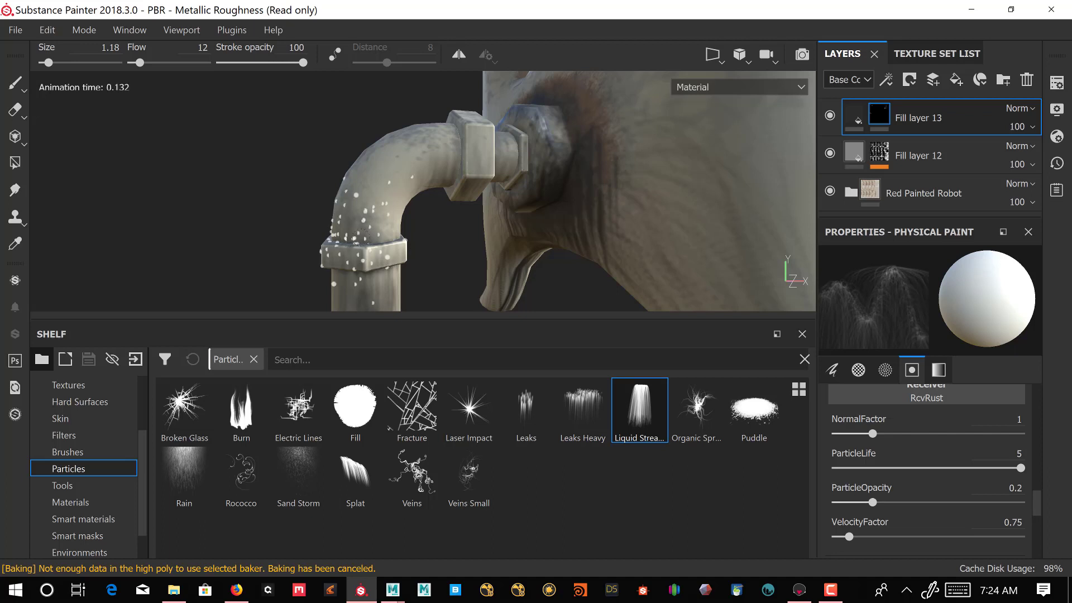
mouse_move(441, 240)
left_mouse_down("alt")
mouse_move(603, 232)
mouse_move(696, 242)
mouse_move(563, 268)
mouse_move(575, 195)
left_mouse_up("alt")
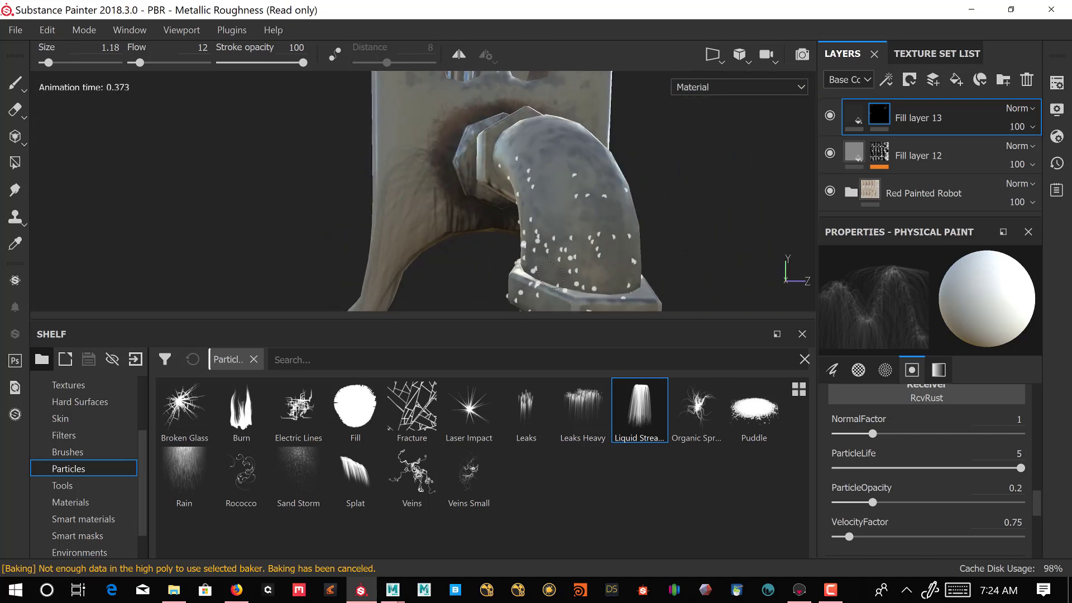
left_click_drag(682, 220, 450, 209, "alt")
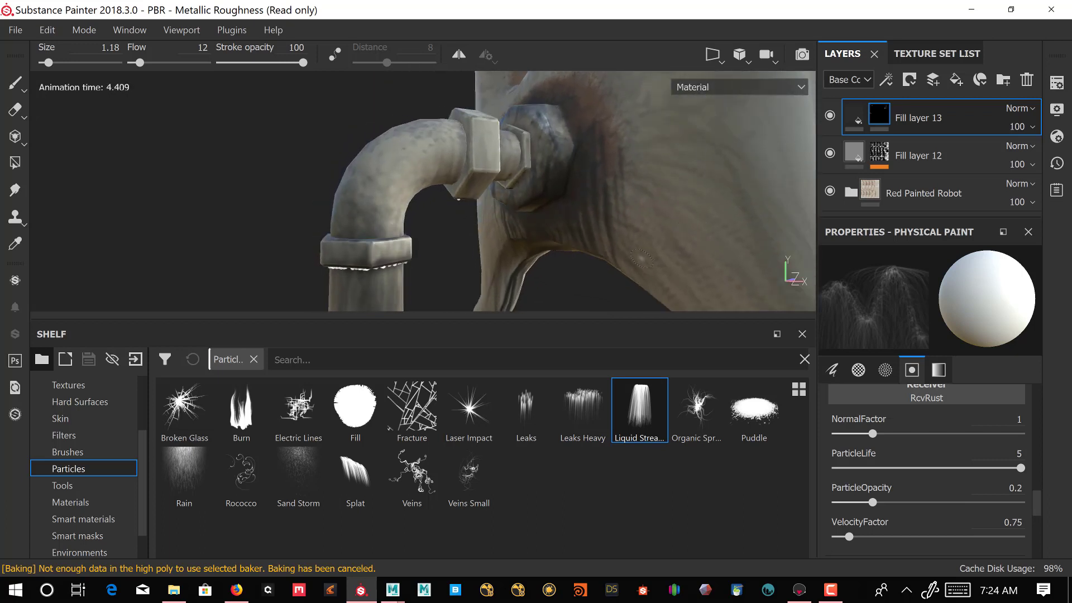
Paint liquid streams on the flange and upper nut of the pipe at the radiator's other end.
key("f")
left_click_drag(578, 191, 584, 246, "alt")
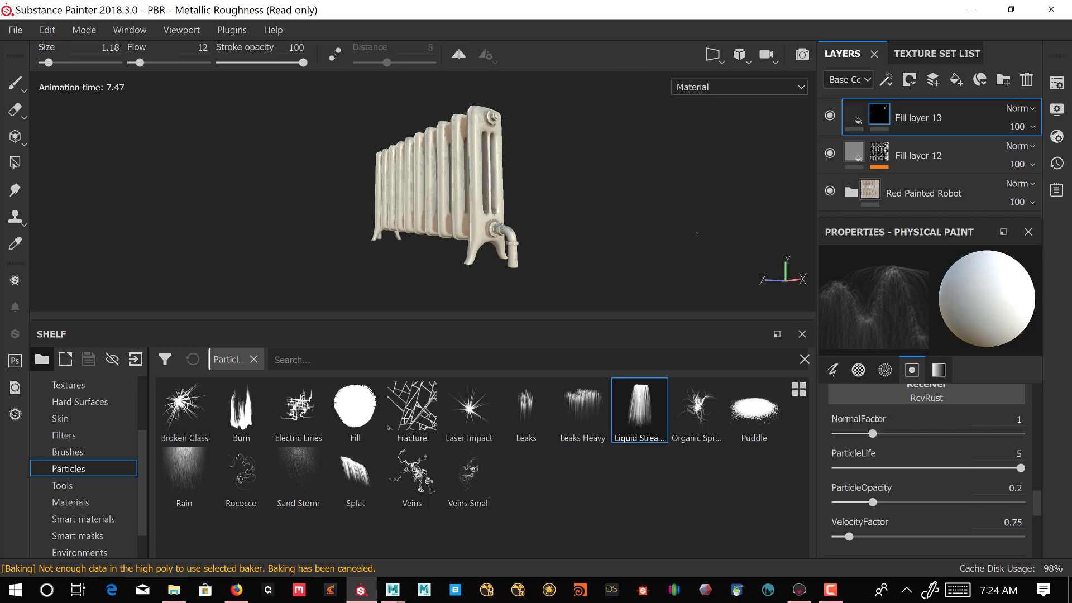
scroll(657, 258, "up", 5)
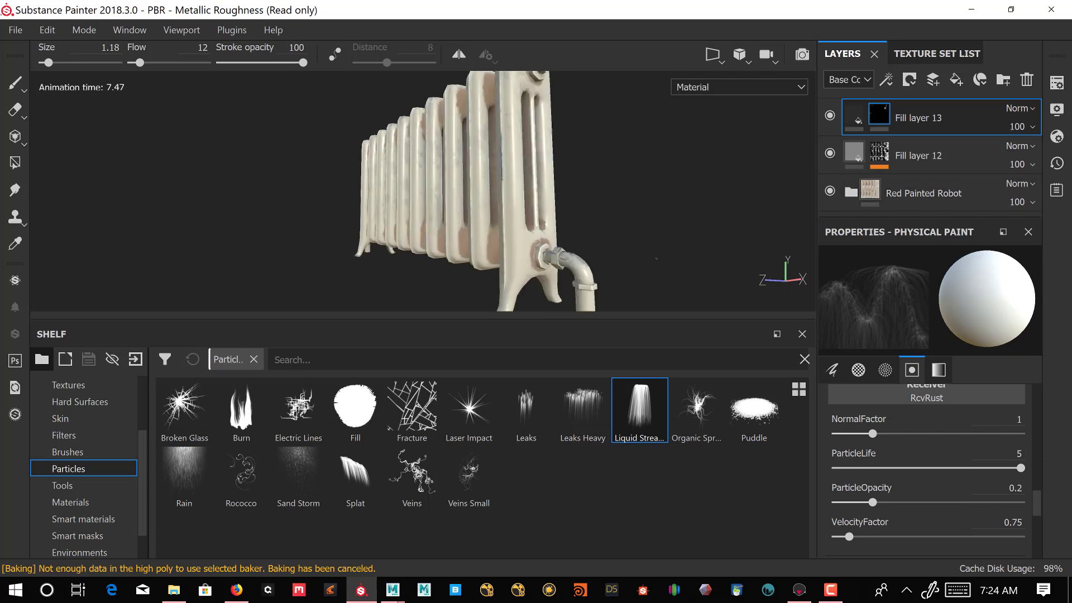
mouse_move(661, 255)
left_mouse_down("alt")
mouse_move(609, 227)
mouse_move(644, 261)
left_mouse_up("alt")
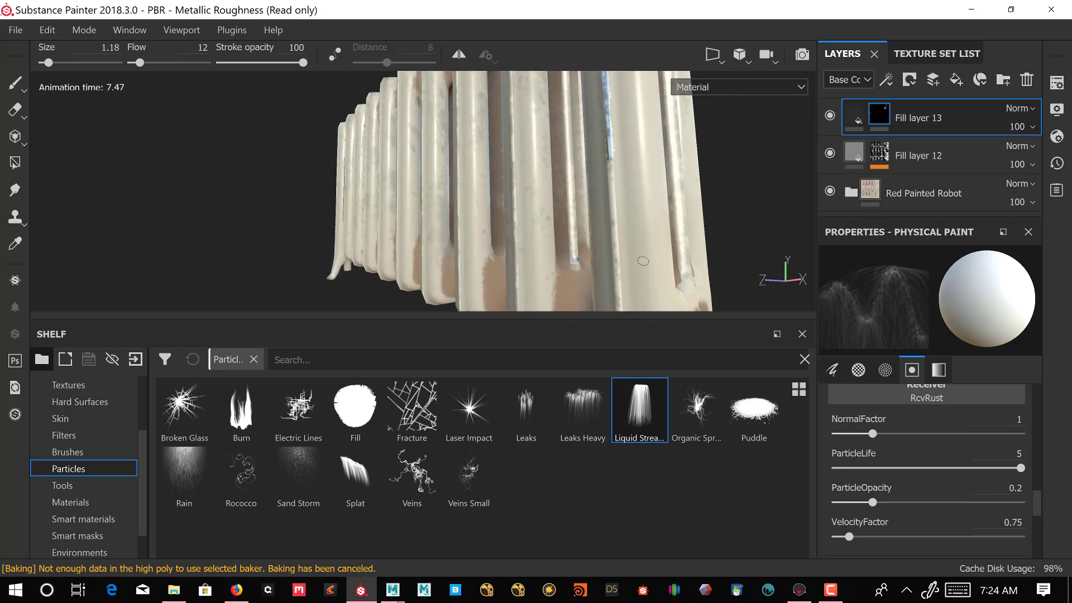
middle_click_drag(643, 223, 335, 16, "alt")
left_click_drag(597, 193, 646, 186, "alt")
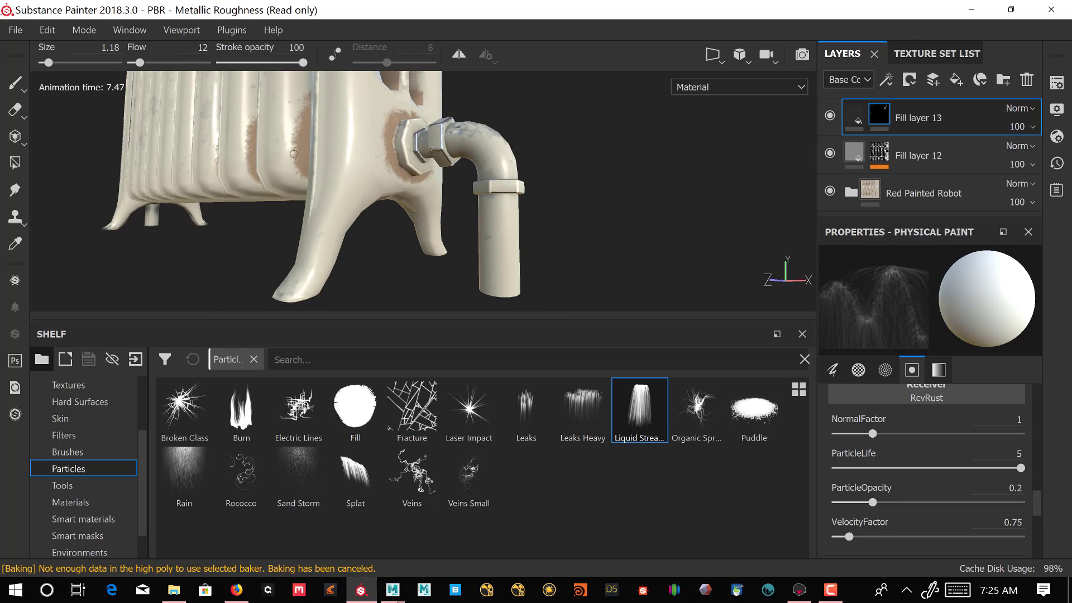
mouse_move(391, 149)
left_mouse_down()
mouse_move(408, 173)
mouse_move(396, 153)
mouse_move(409, 135)
mouse_move(447, 128)
mouse_move(445, 139)
left_mouse_up()
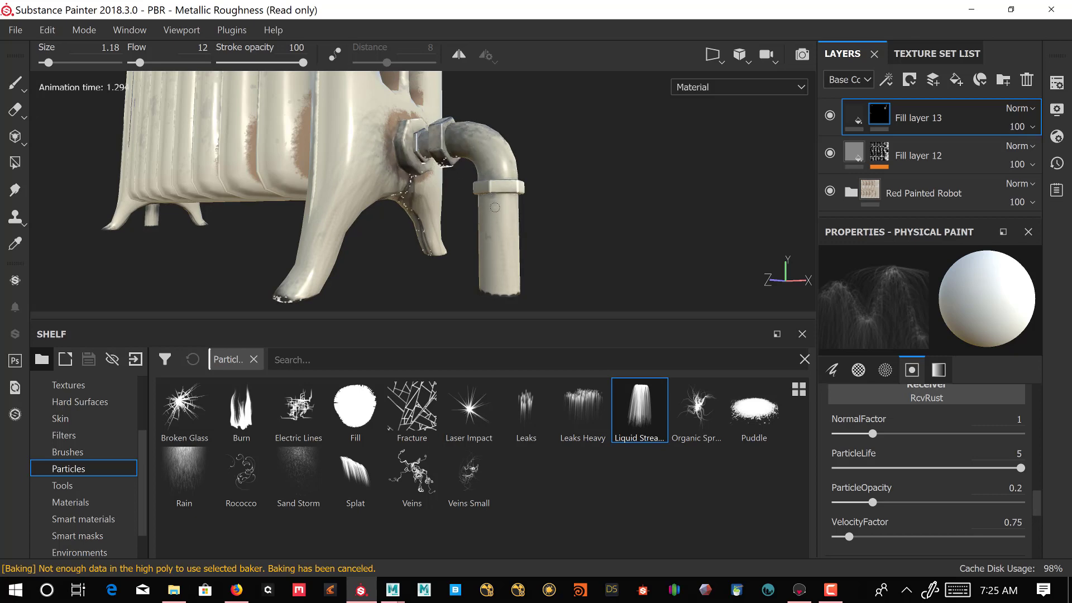
Paint liquid streams along this pipe's lower collar and across the opposite side of its wall flange.
left_click_drag(488, 196, 508, 197)
left_click_drag(607, 193, 403, 153, "alt")
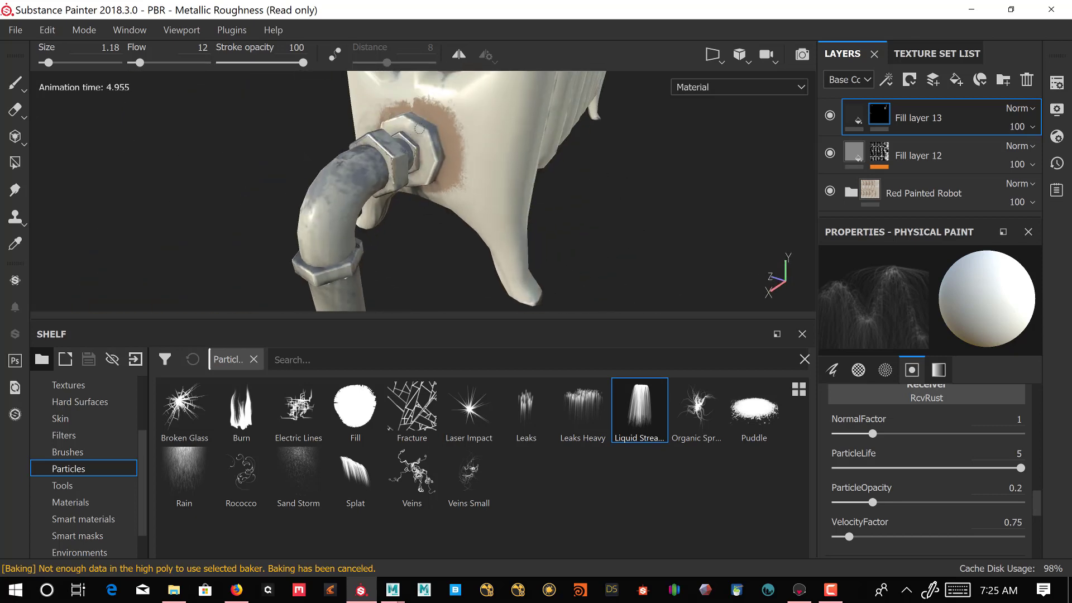
left_click_drag(417, 115, 442, 159)
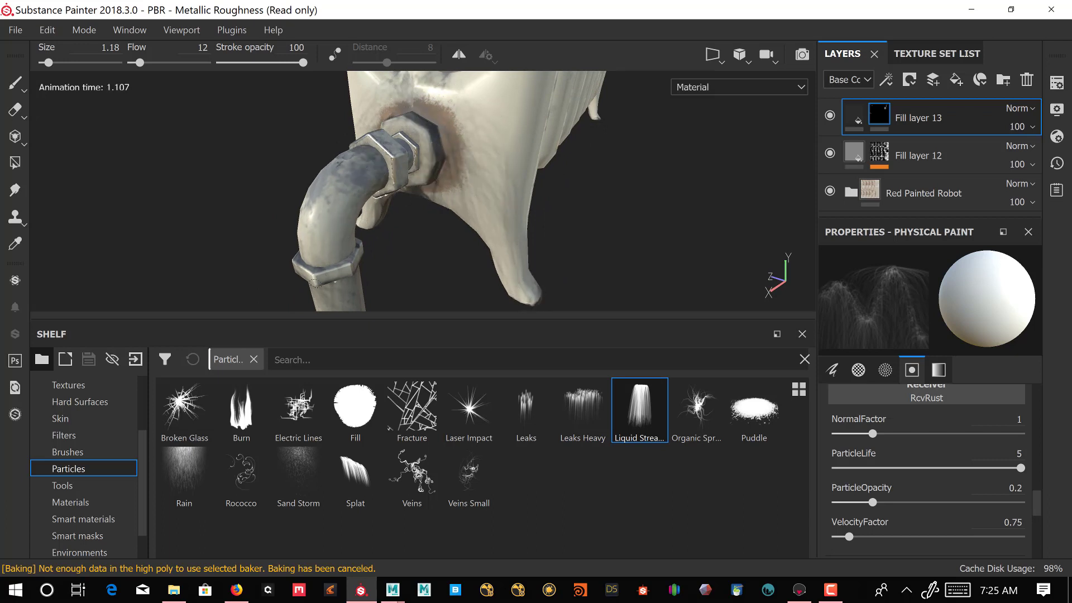
Paint liquid streams on the pipe's lower collar and around the hex plug at the upper corner of this end of the radiator.
mouse_move(311, 260)
left_mouse_down()
mouse_move(357, 244)
mouse_move(250, 274)
left_mouse_up()
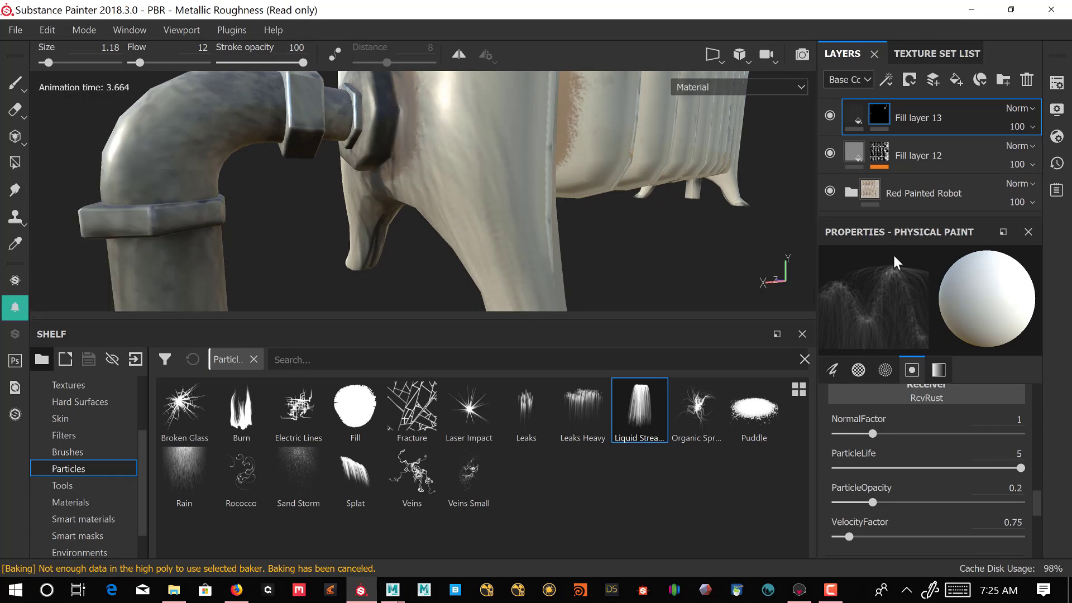
right_click_drag(637, 123, 460, 3, "alt")
left_click_drag(620, 112, 608, 349, "alt")
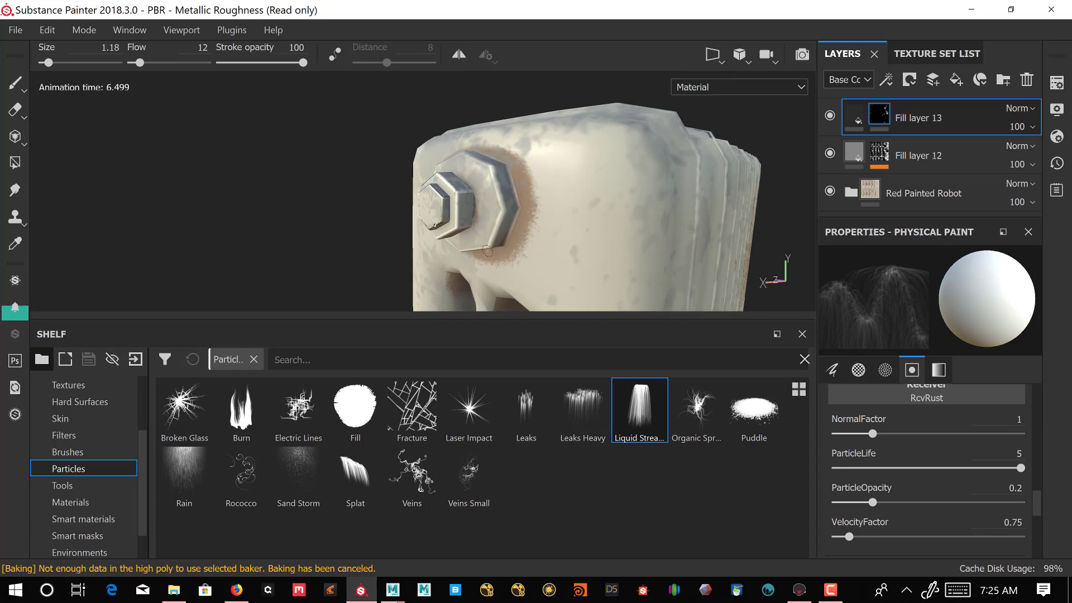
mouse_move(492, 252)
left_mouse_down()
mouse_move(518, 225)
mouse_move(712, 219)
left_mouse_up()
Save the project and paint liquid streams on the hex plug at the upper corner of the radiator's opposite end.
left_click_drag(466, 187, 566, 304, "alt")
key("ctrl+s")
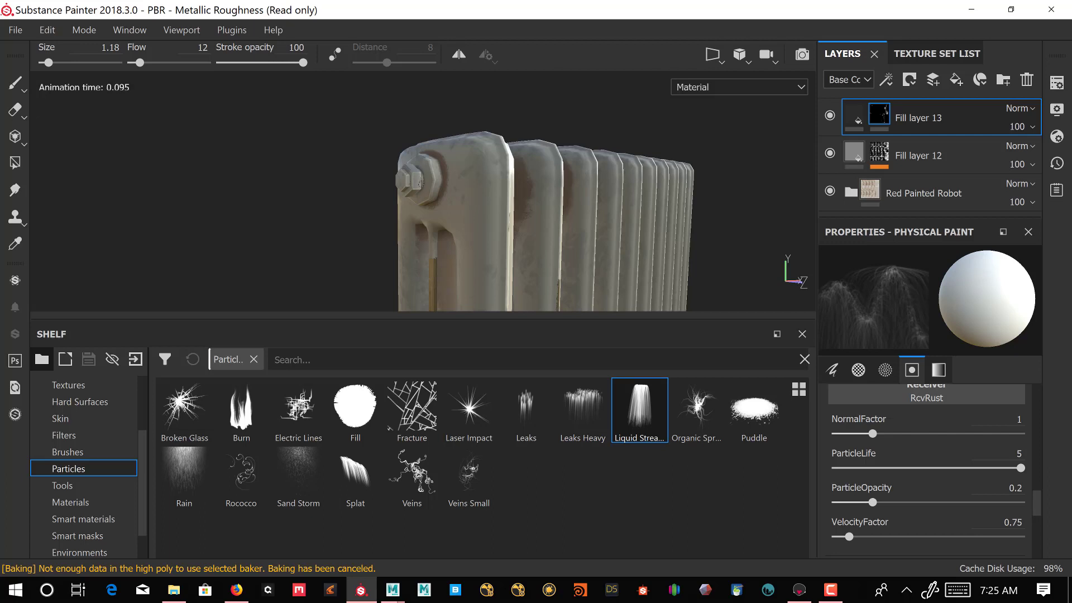
left_click_drag(421, 183, 434, 162)
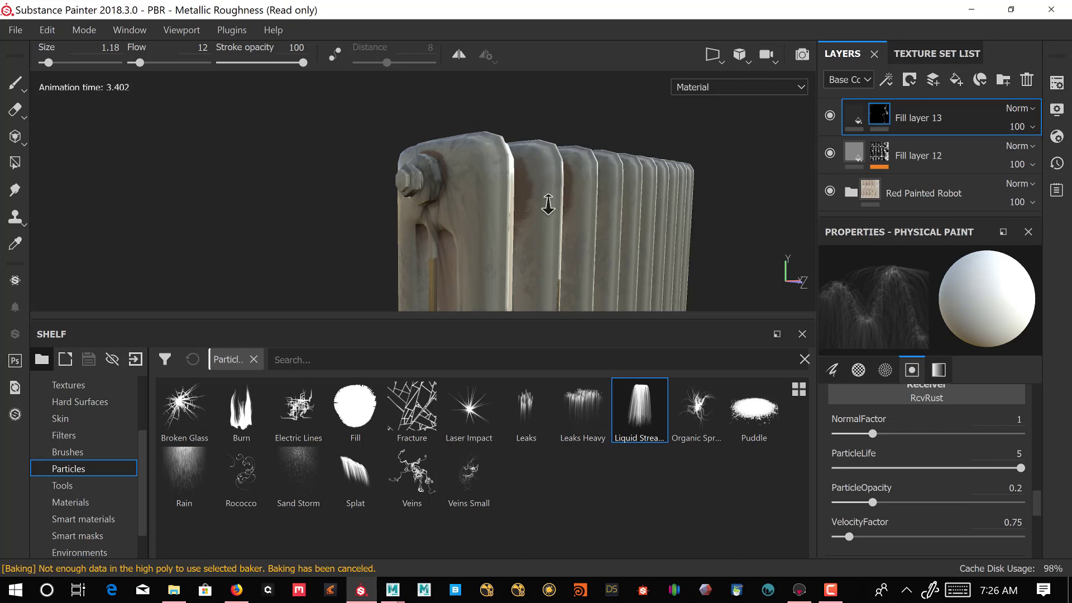
Examine the weathering on the whole radiator from the front and at slightly different angles.
right_click_drag(548, 206, 354, 130, "alt")
left_click_drag(648, 184, 579, 179, "alt")
middle_click_drag(579, 179, 515, 132, "alt")
left_click_drag(646, 198, 576, 204, "alt")
middle_click_drag(576, 203, 571, 232, "alt")
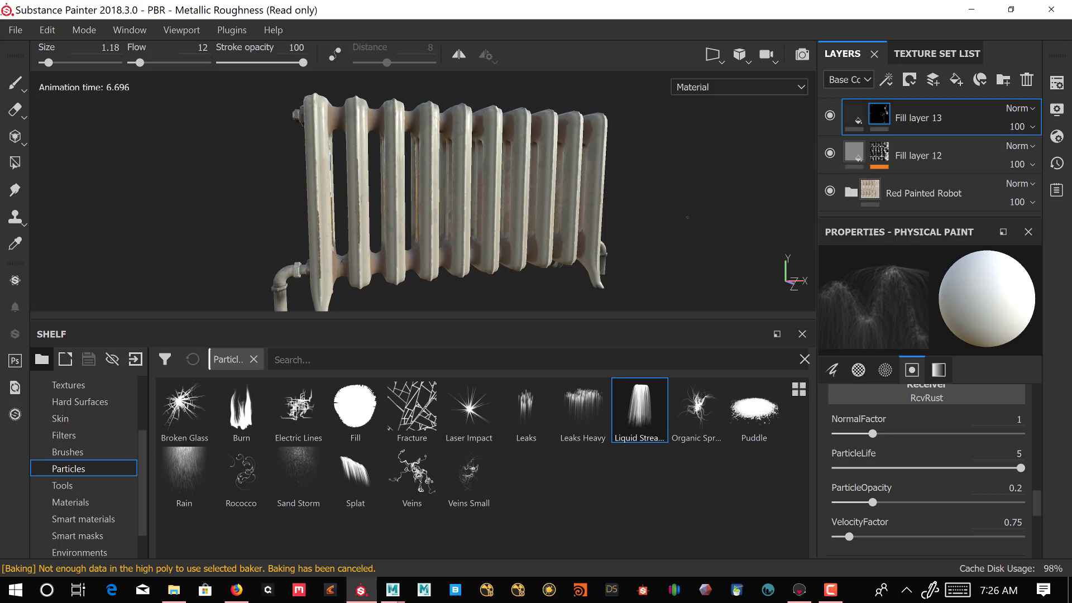
left_click_drag(684, 235, 696, 194, "alt")
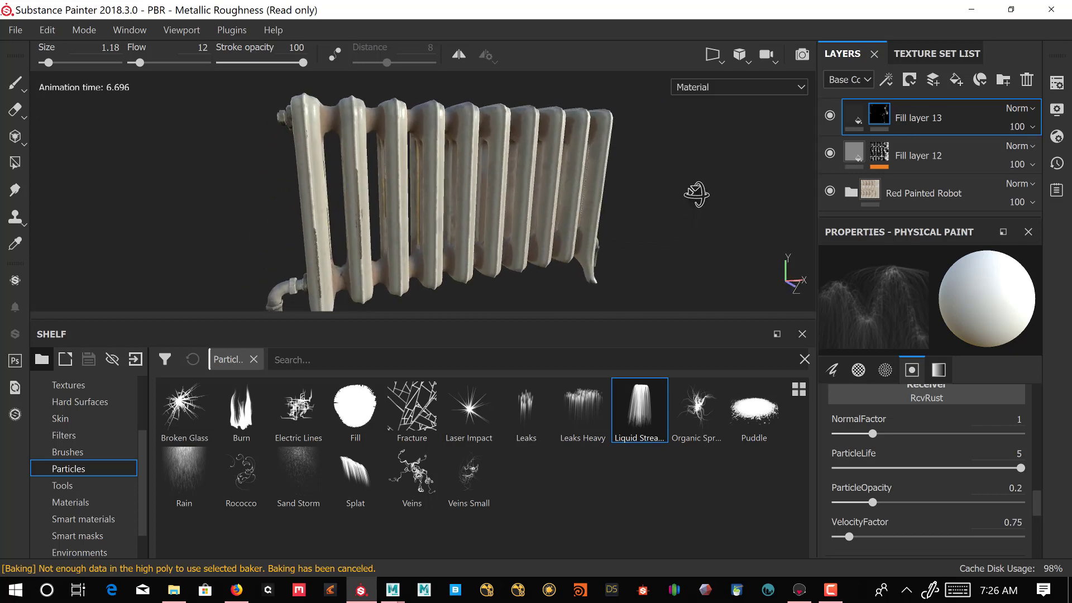
left_click_drag(612, 195, 613, 163, "alt")
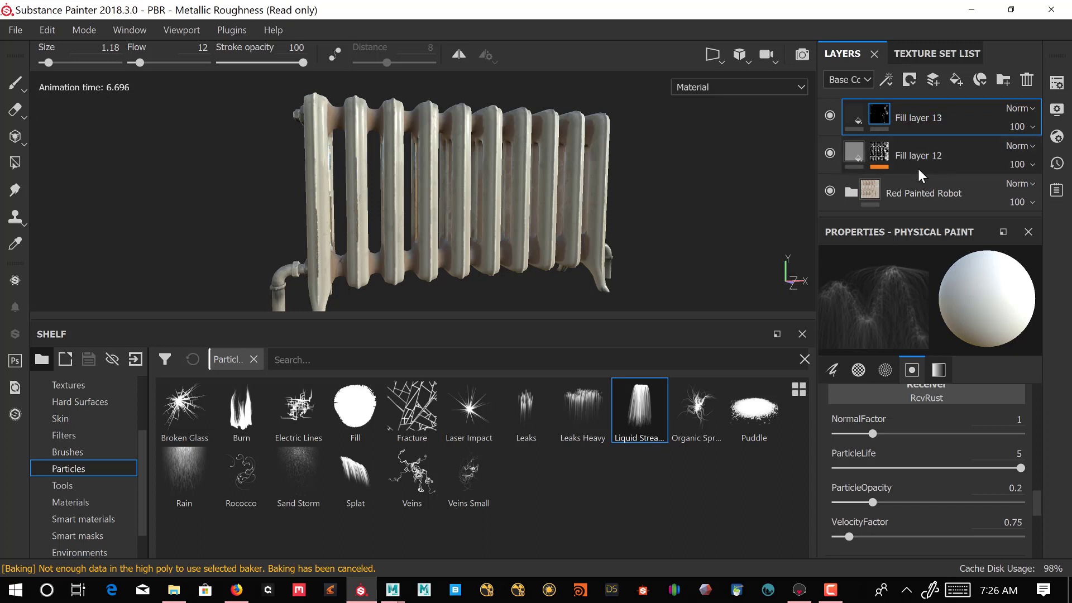
left_click_drag(932, 186, 939, 123)
left_click(1001, 79)
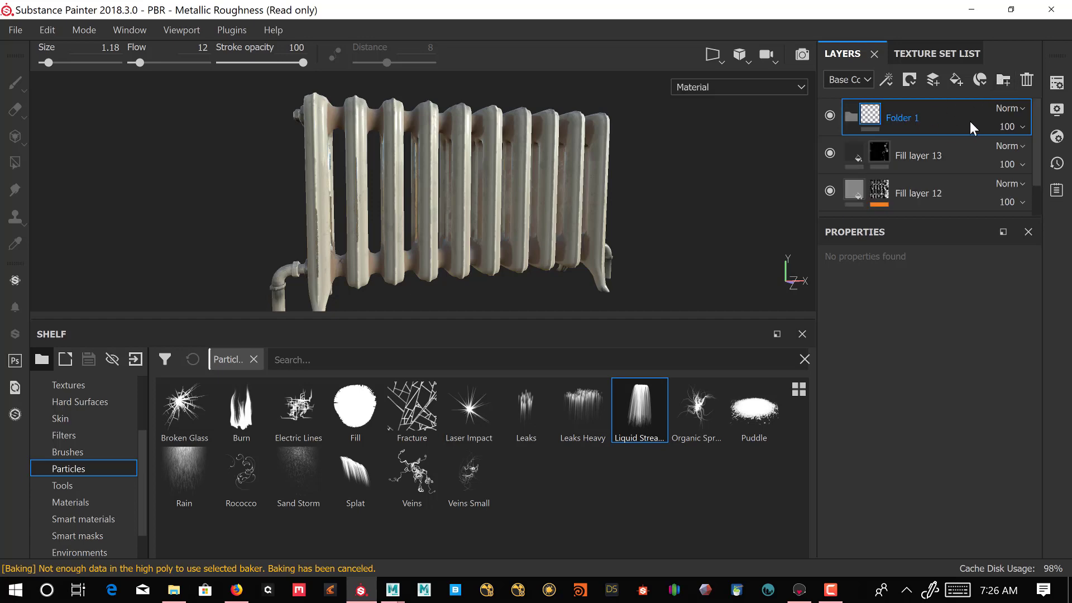
right_click(984, 112)
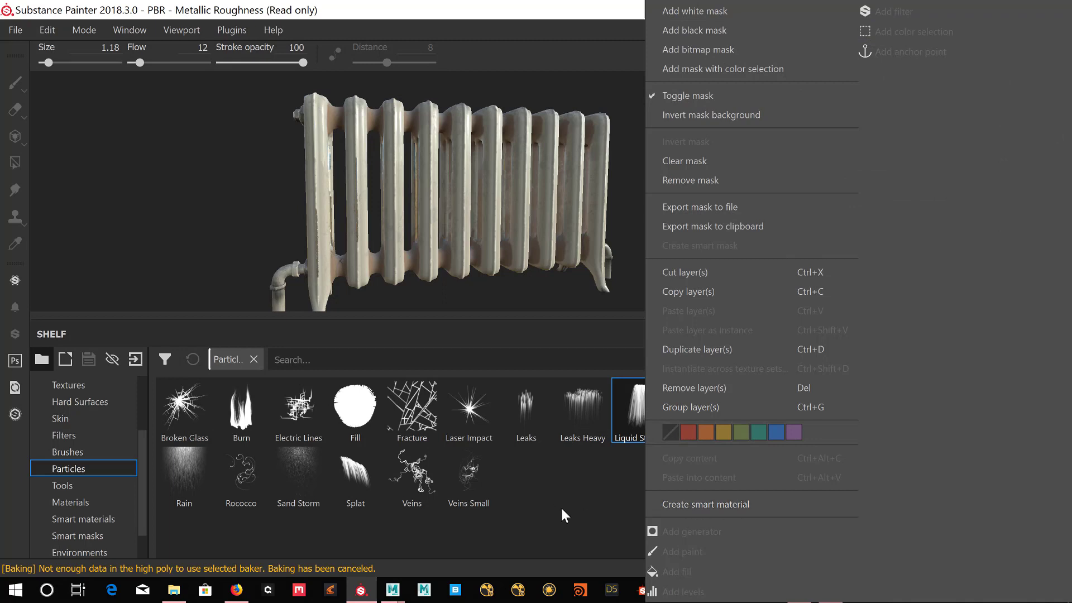
left_click(610, 29)
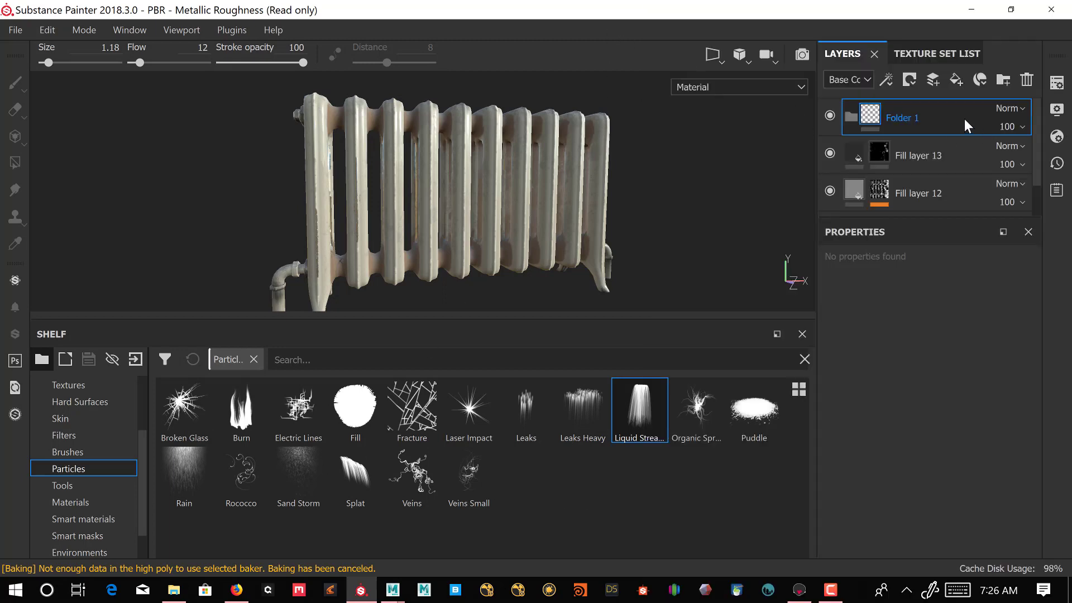
key("Delete")
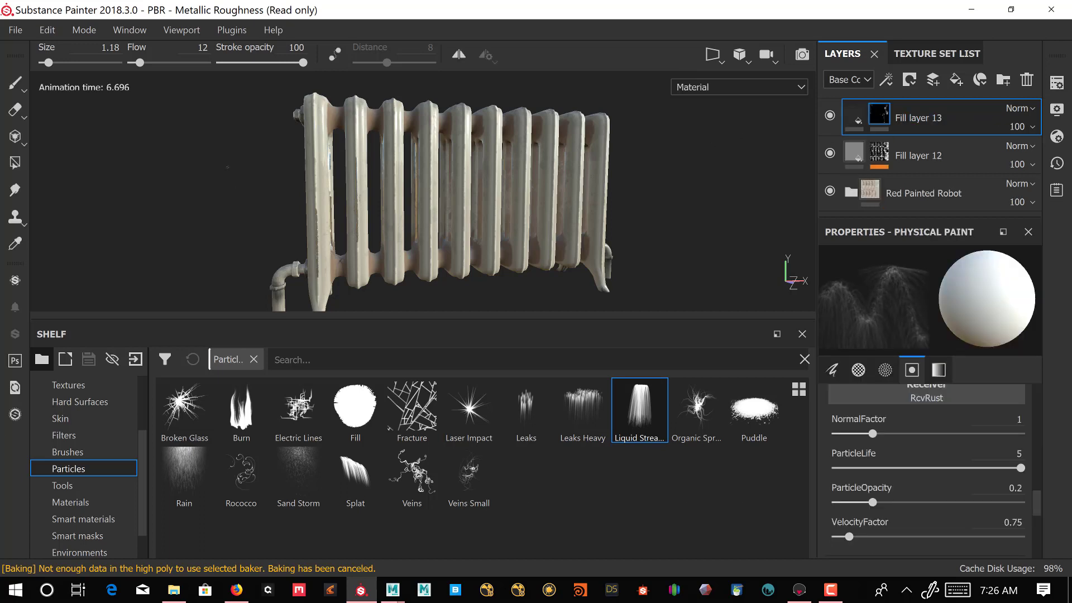
Open the texture export settings, choose the Vray configuration and review the maps it produces for radiator1.
left_click(15, 30)
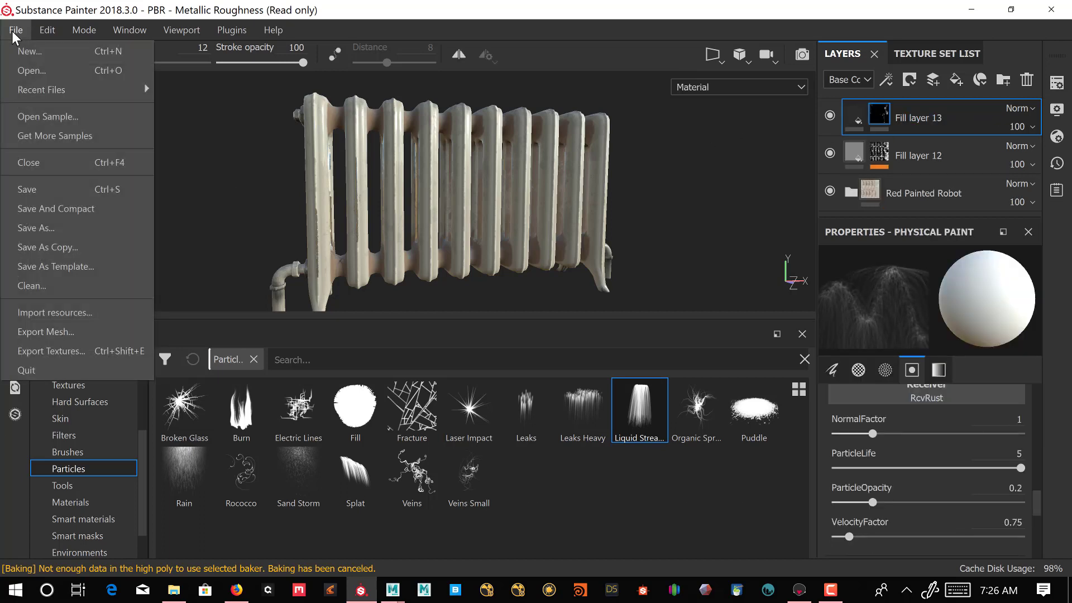
left_click(53, 350)
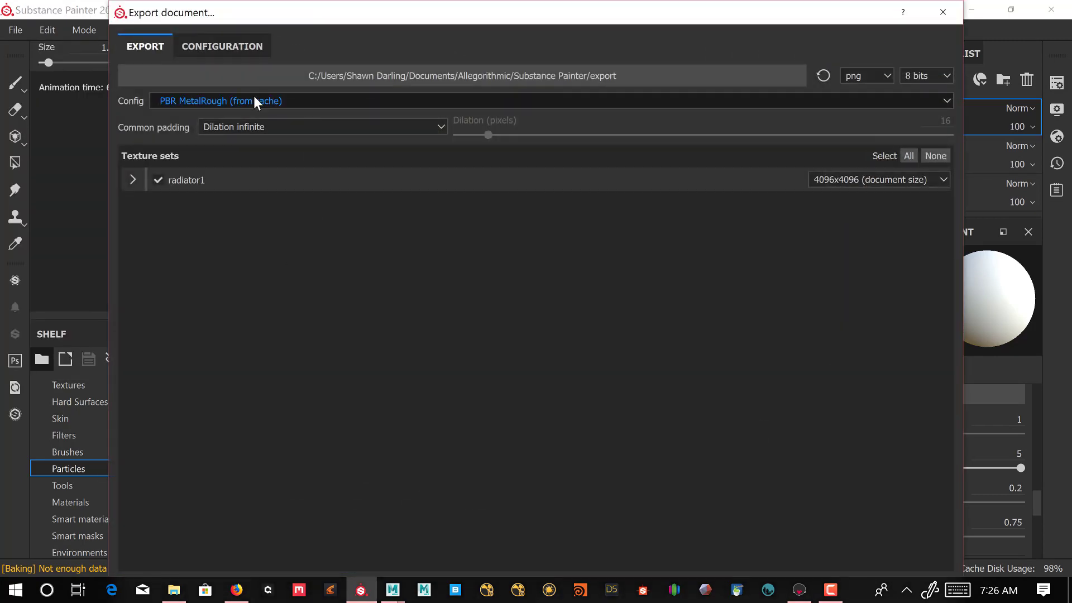
left_click(268, 101)
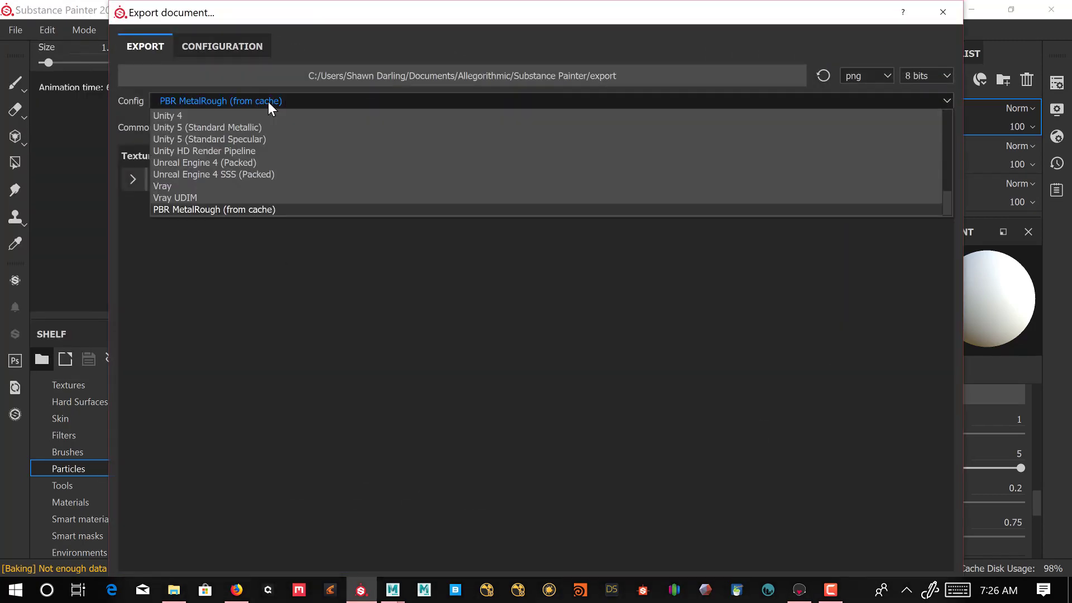
left_click(214, 185)
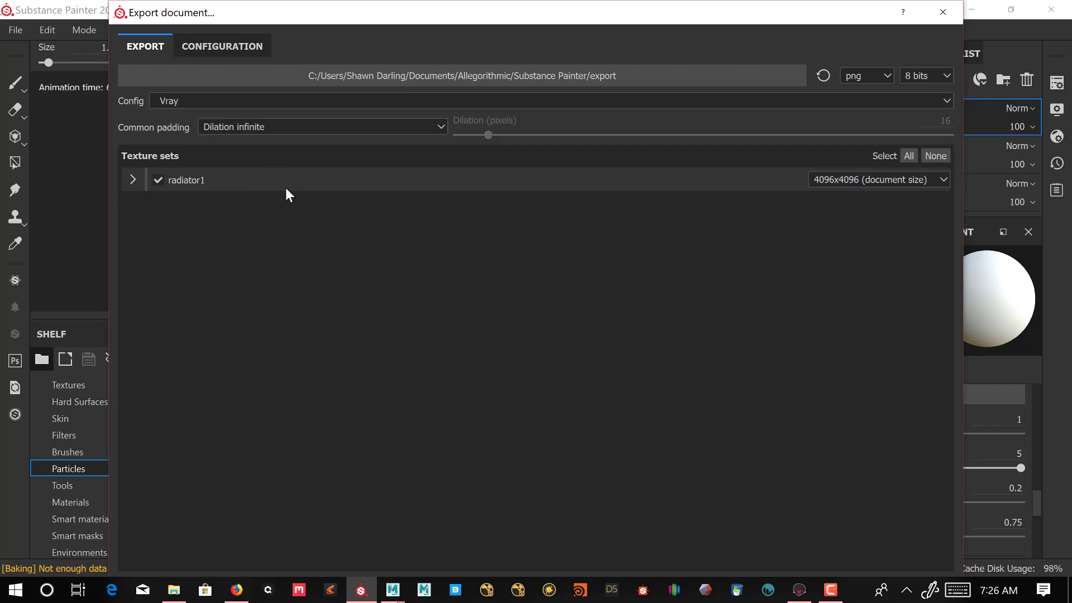
left_click(135, 181)
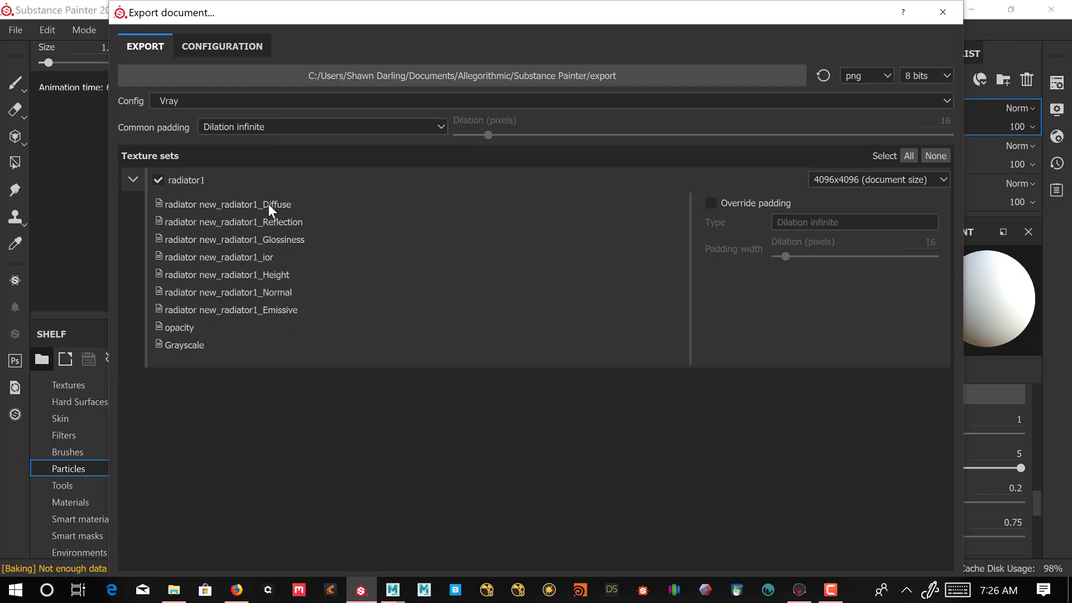
left_click(129, 180)
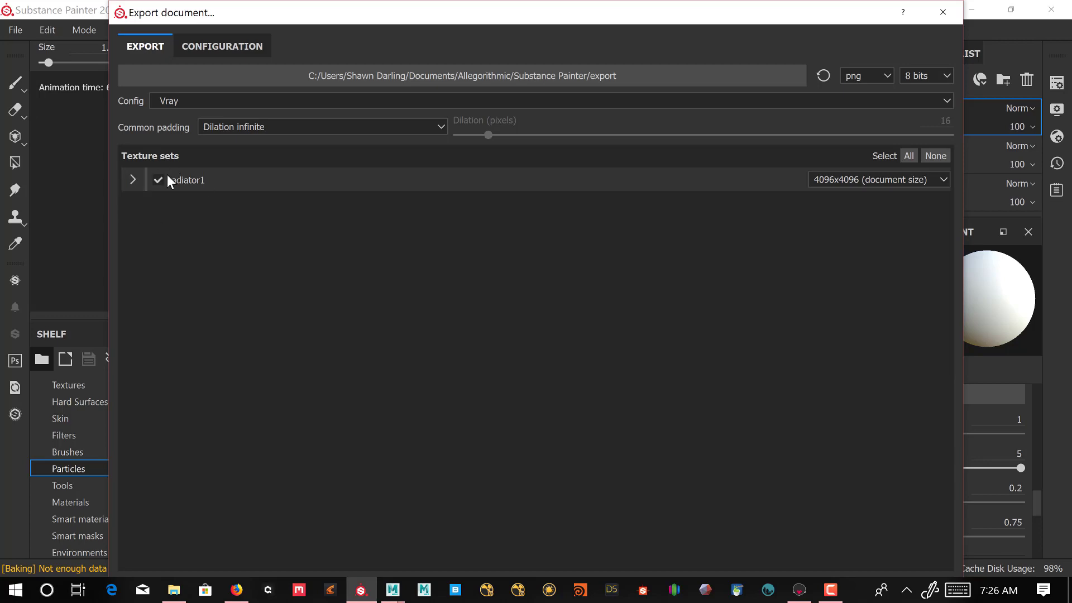
Browse for the export destination to "Cubebrush - 1971 Saigon Office Retro Environment" inside models new/CB1971SaigonOfficeRetroEnvironment on the easystore (G:) drive.
left_click(442, 75)
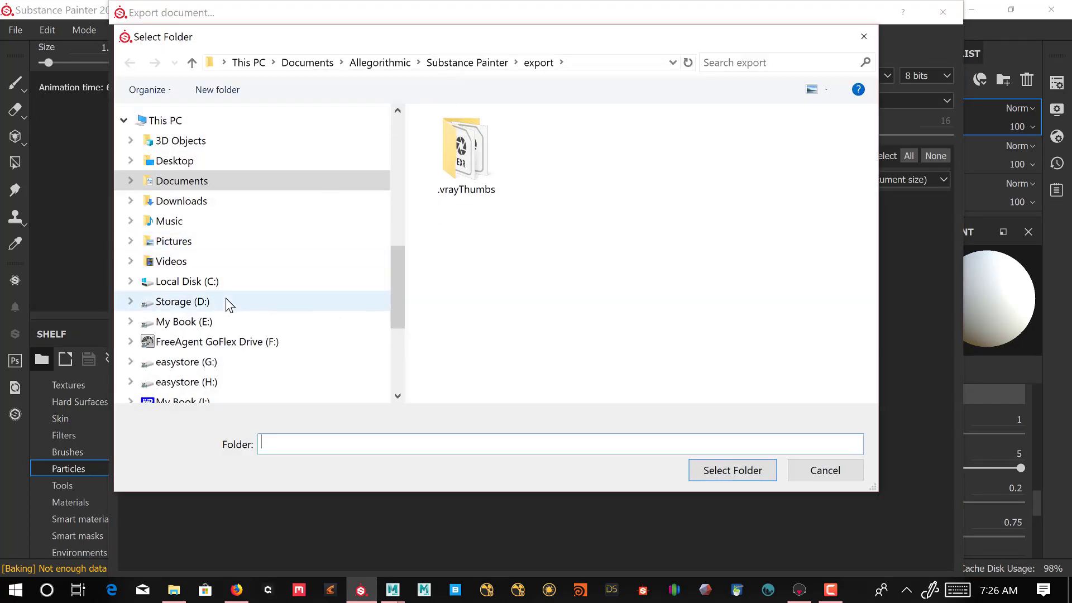
left_click(199, 363)
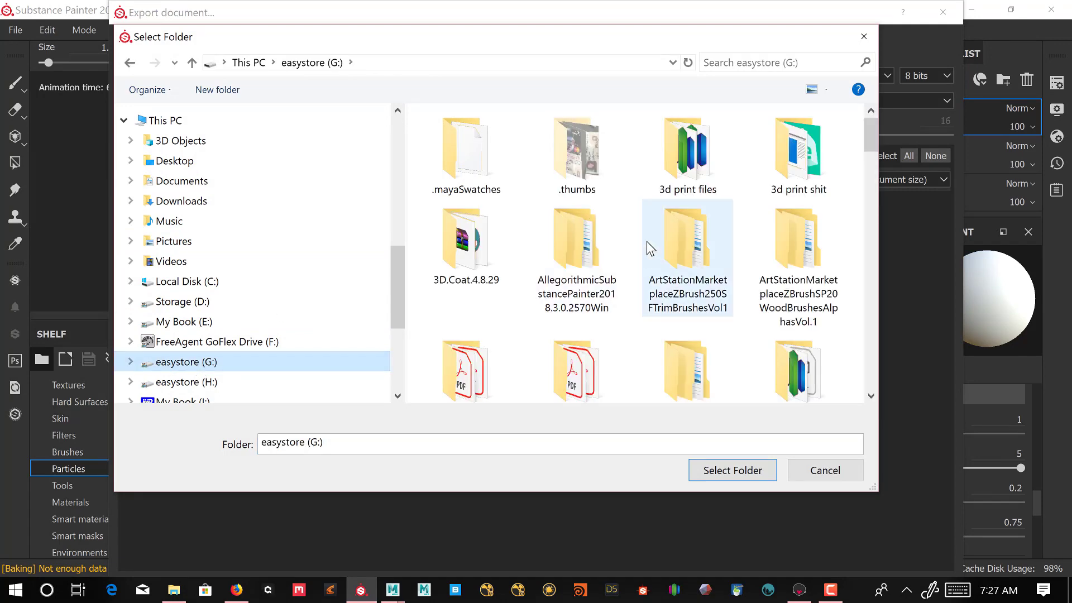
scroll(651, 248, "down", 3)
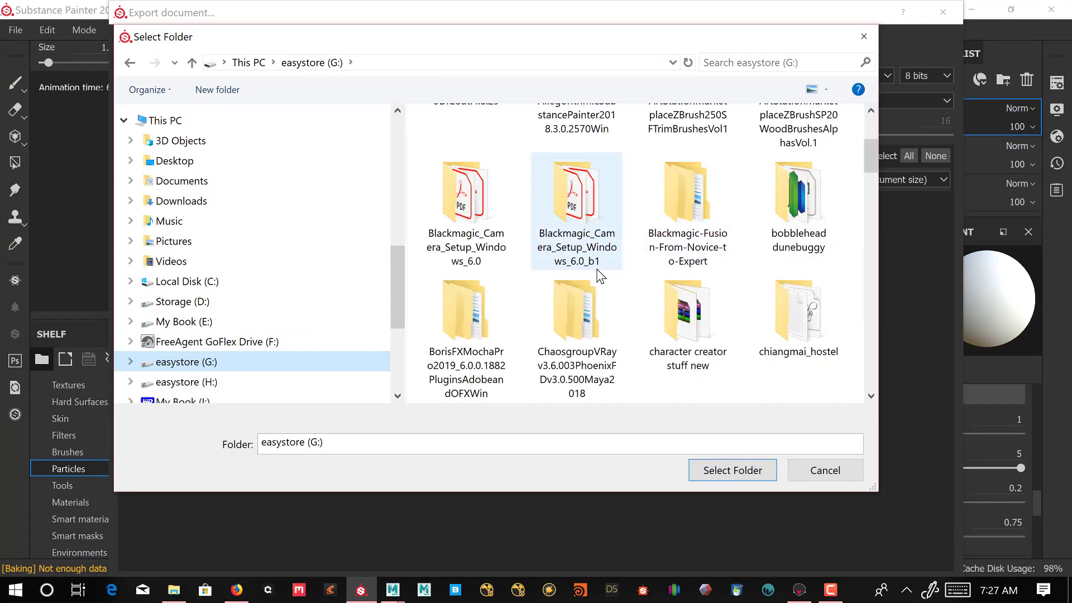
scroll(599, 275, "down", 4)
scroll(725, 241, "down", 10)
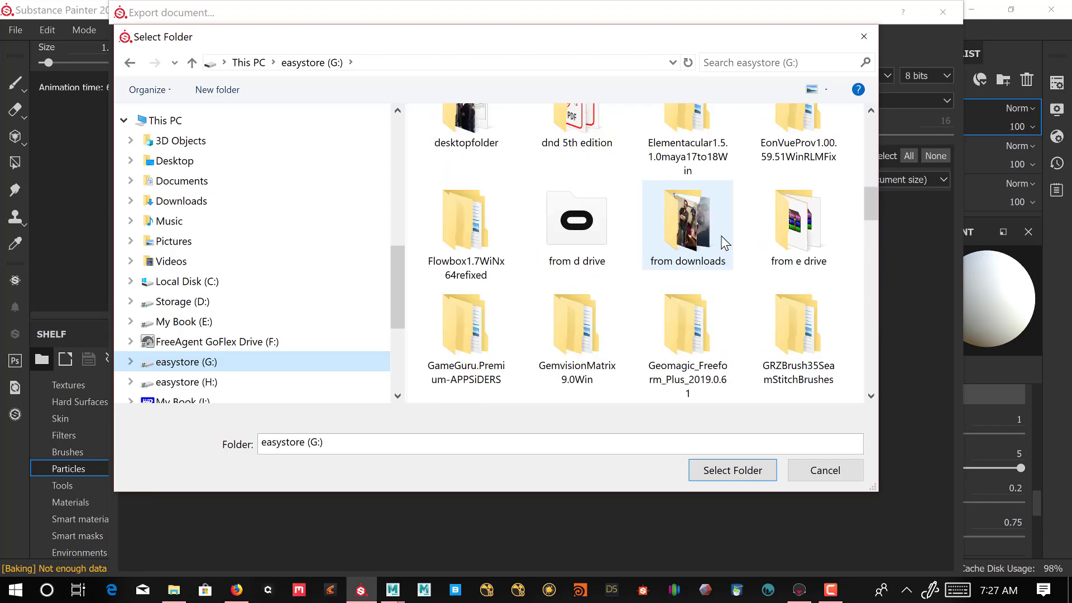
scroll(724, 242, "down", 2)
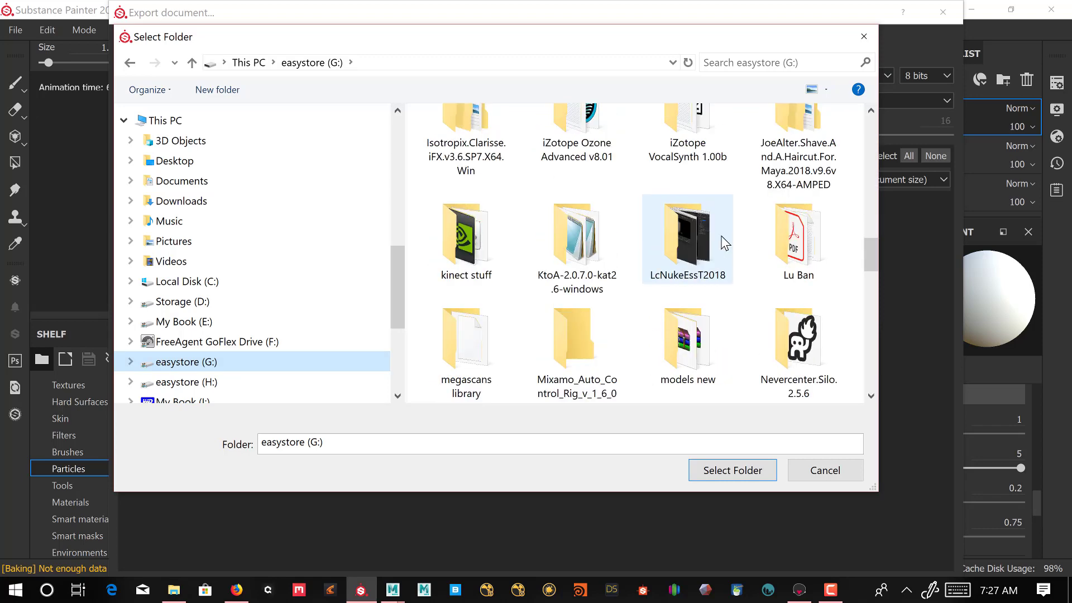
double_click(692, 344)
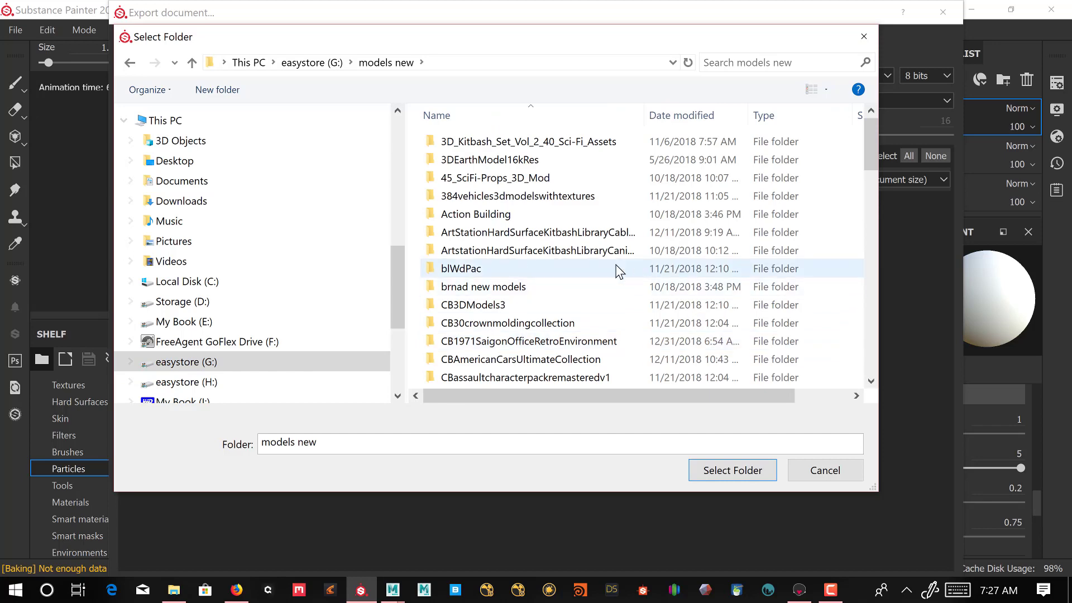
scroll(598, 274, "down", 1)
double_click(596, 289)
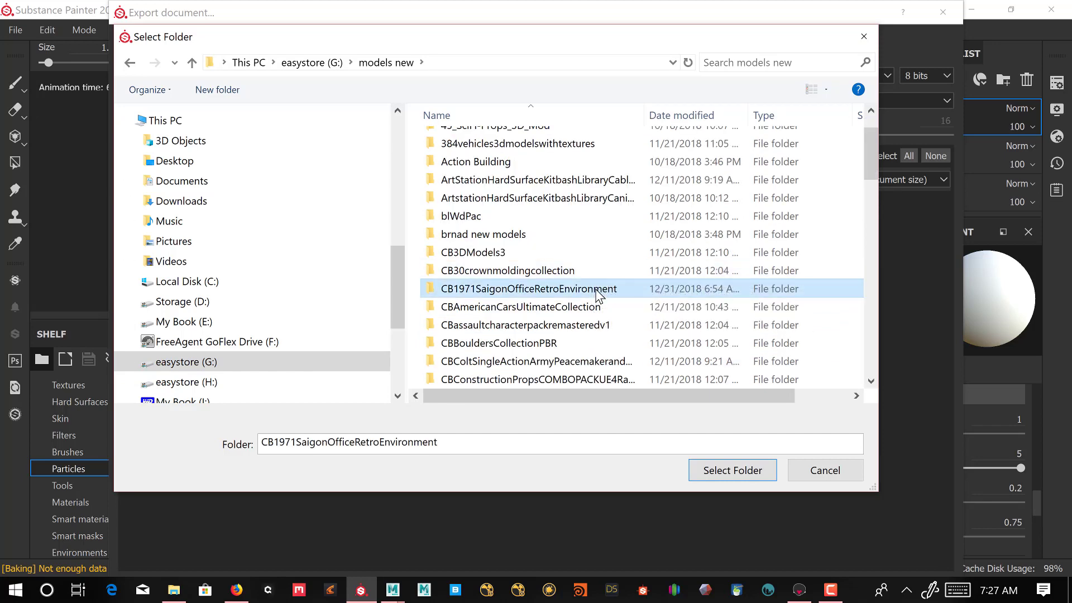
double_click(524, 146)
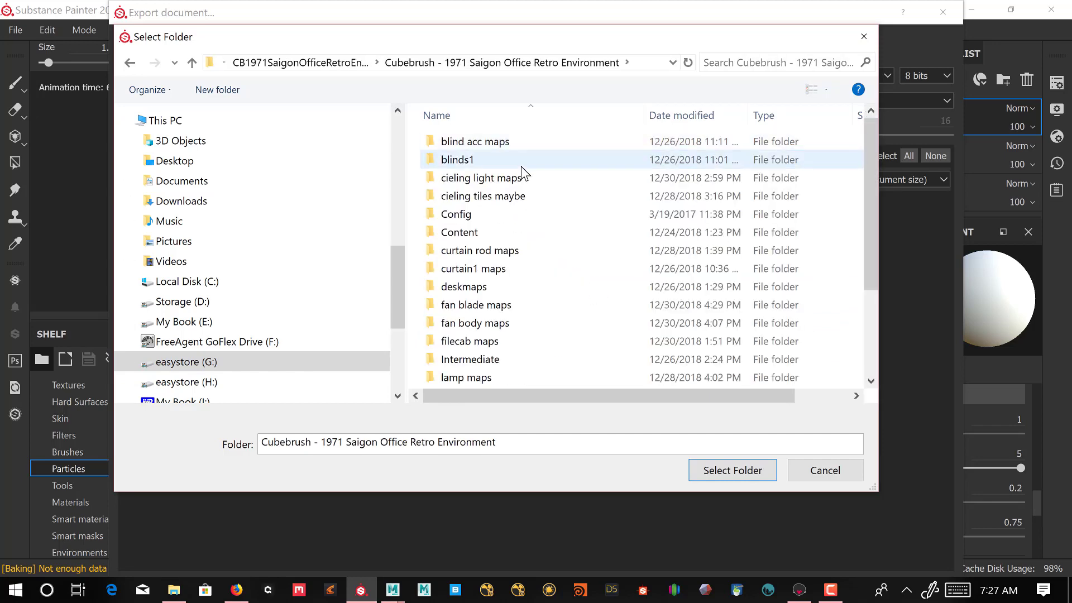
Create a folder named "radiator new maps" here and select it as the export destination.
right_click(597, 251)
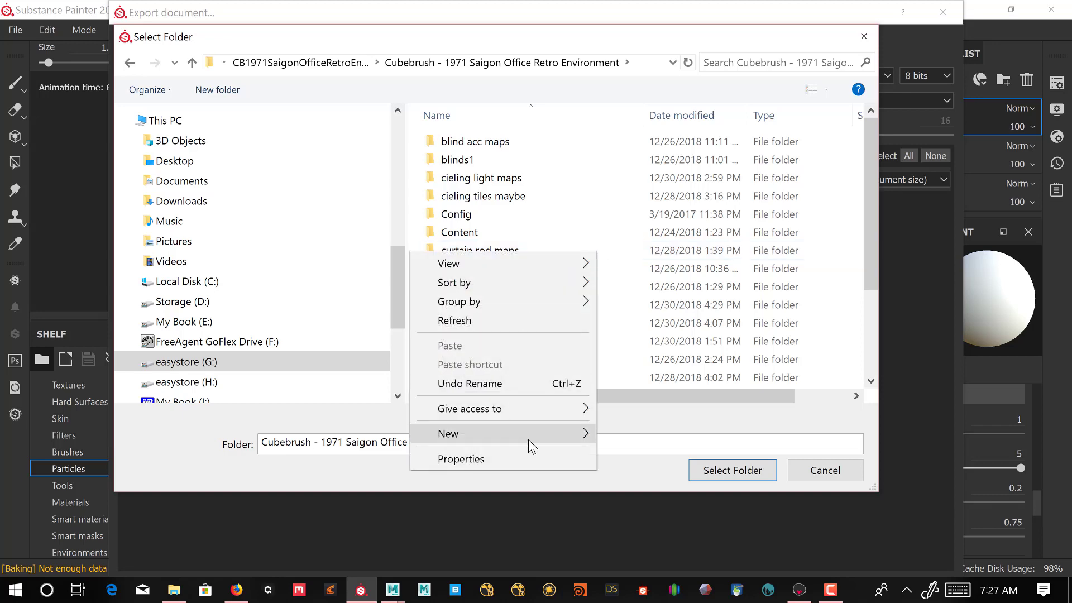
mouse_move(529, 436)
left_click(699, 182)
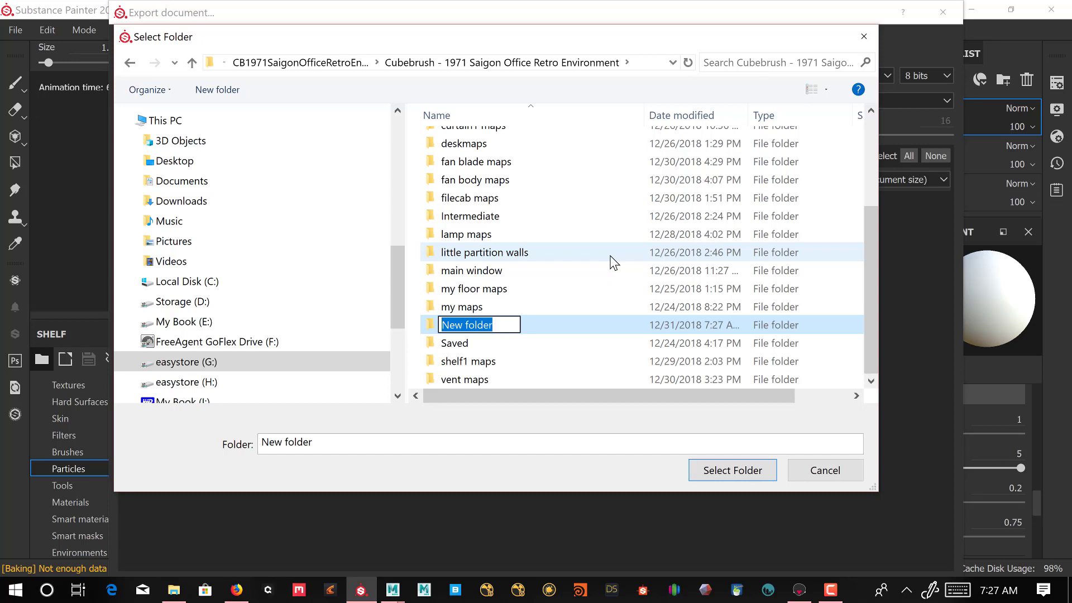
type("radiator")
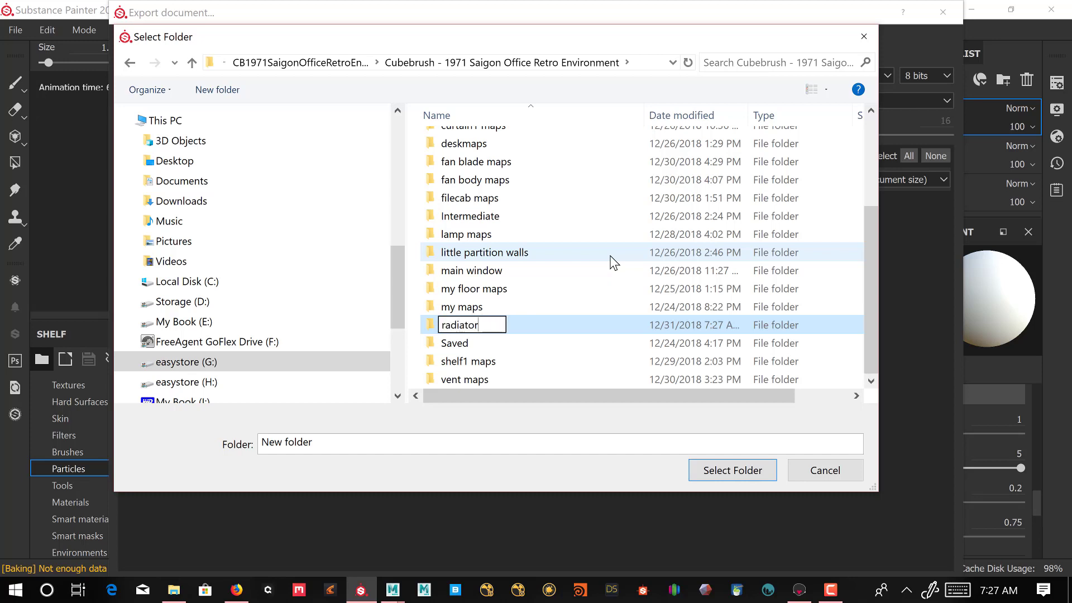
type(" new maps")
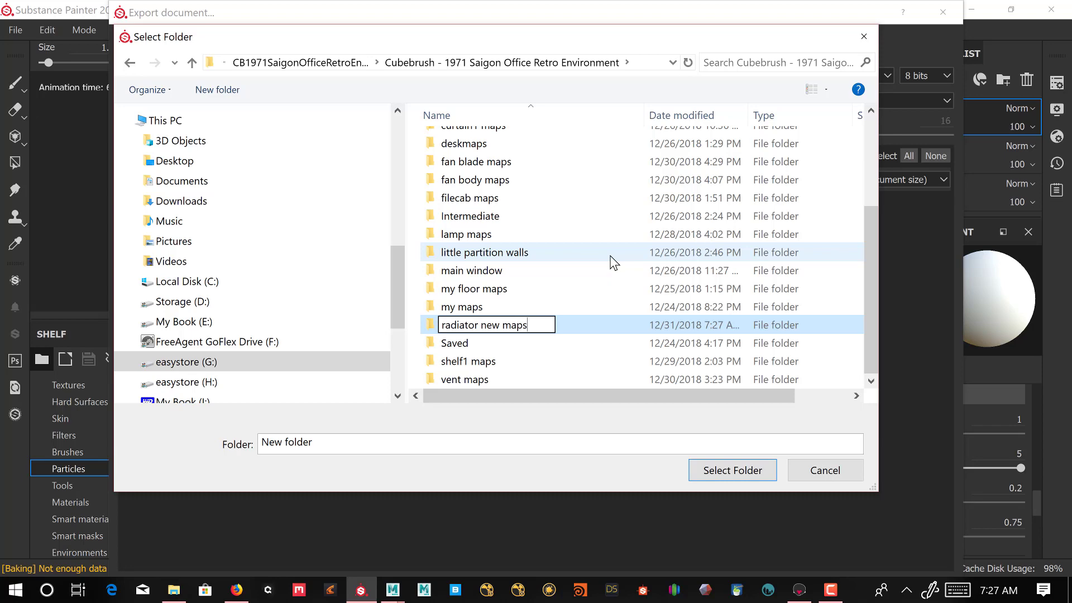
key("Return")
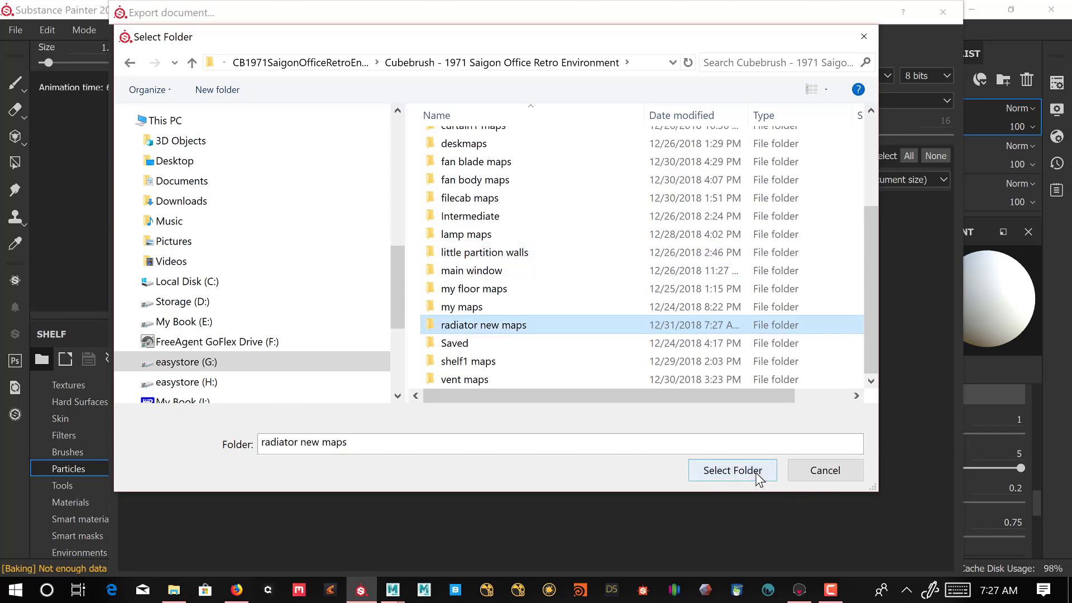
left_click(732, 470)
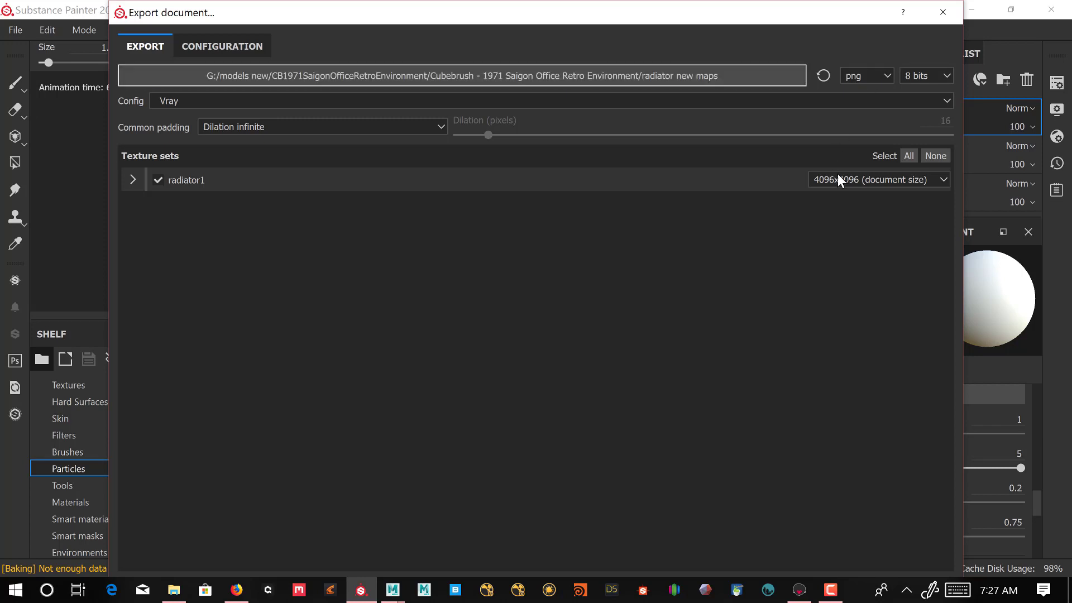
Export the radiator1 texture set with the chosen settings and dismiss the completion notice.
left_click_drag(717, 5, 720, 40)
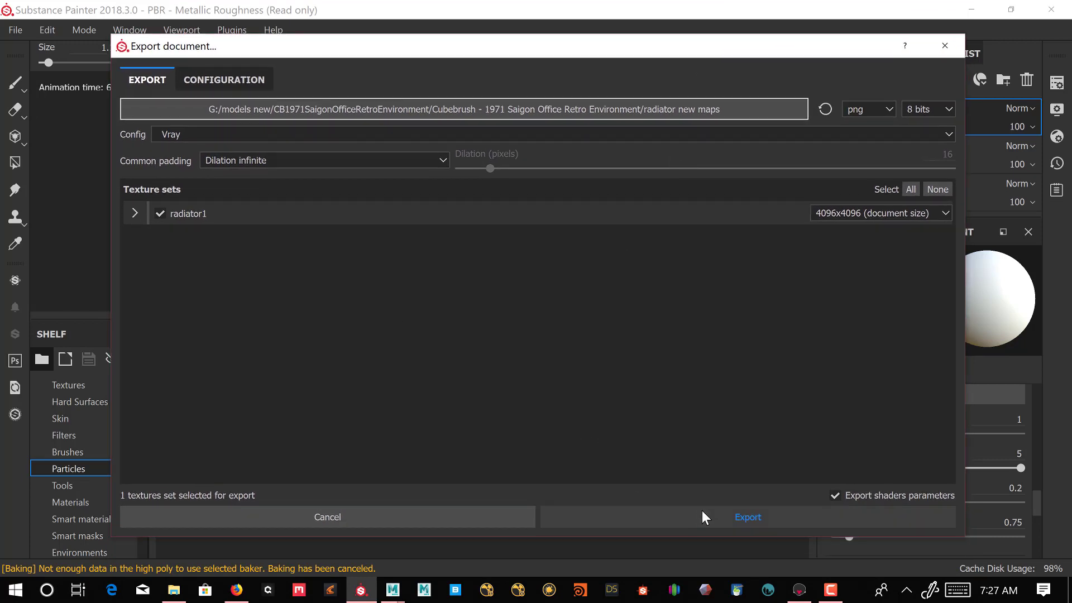
left_click(733, 519)
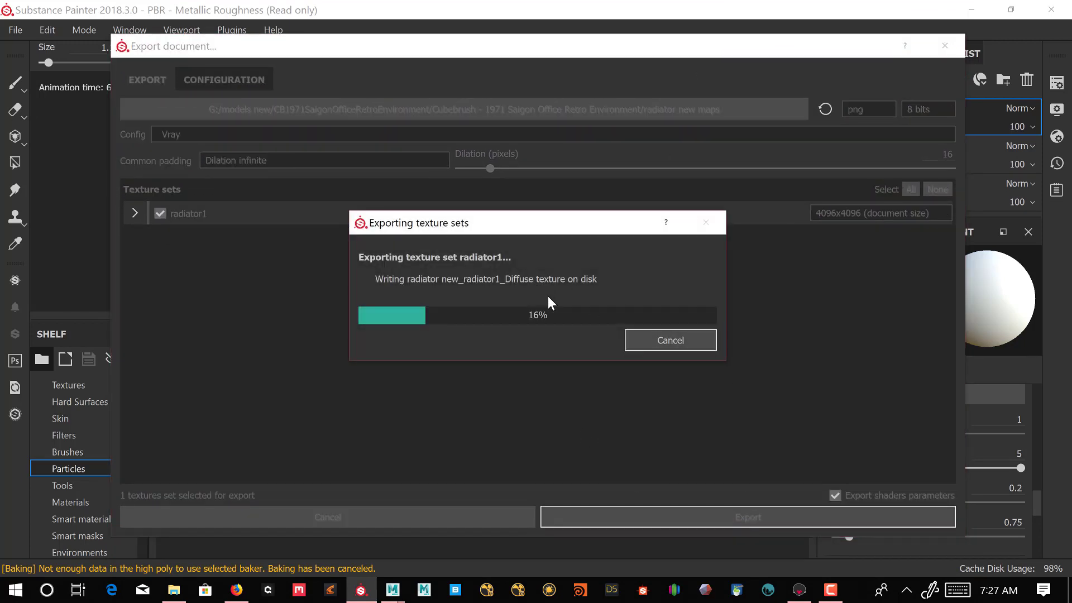
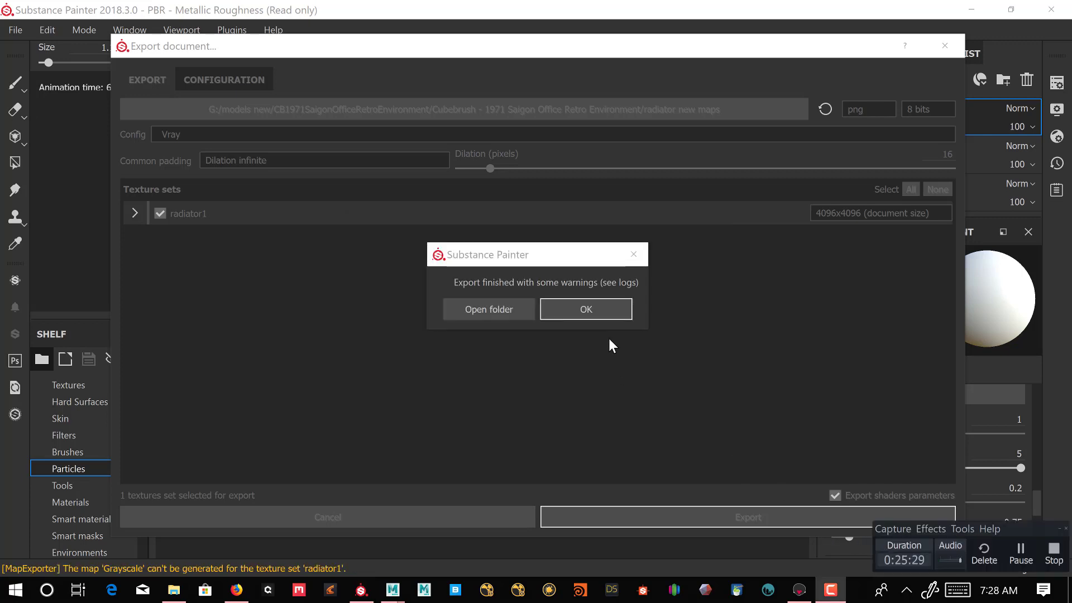
left_click(593, 310)
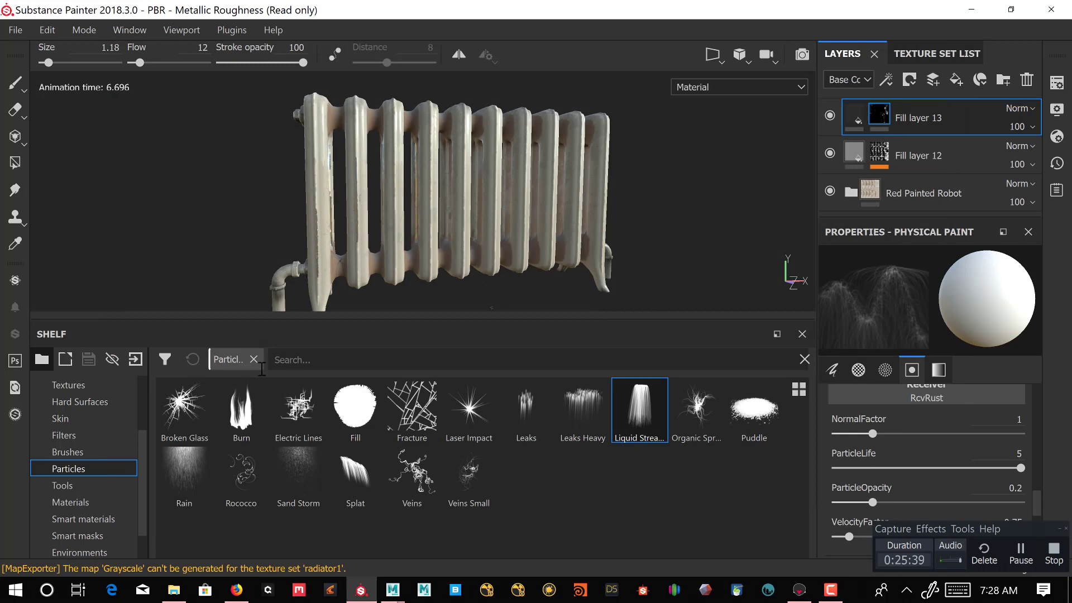
Switch to the detectives office scene in Maya and hide the four hanging lights, the ceiling fan, the ceiling tiles and the ceiling light panels.
mouse_move(393, 590)
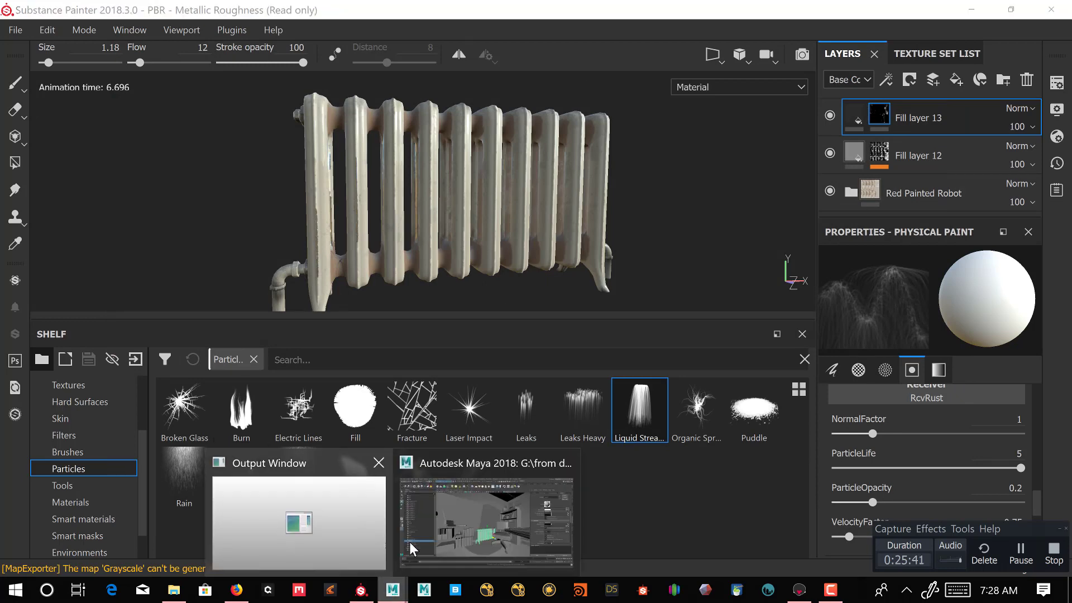
left_click(468, 525)
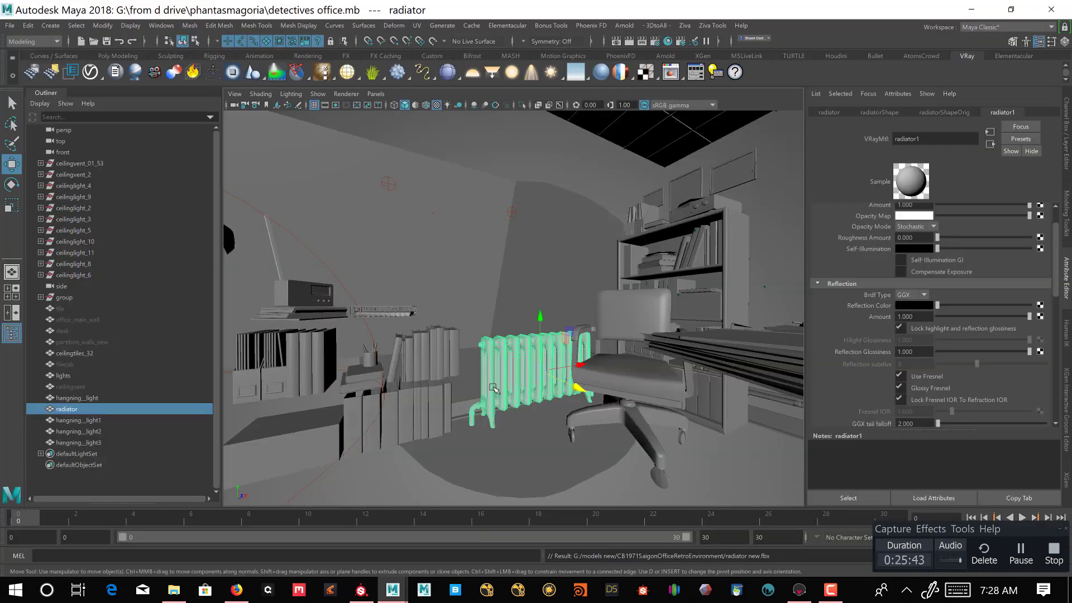
left_click_drag(673, 404, 563, 295, "alt")
scroll(584, 298, "up", 5)
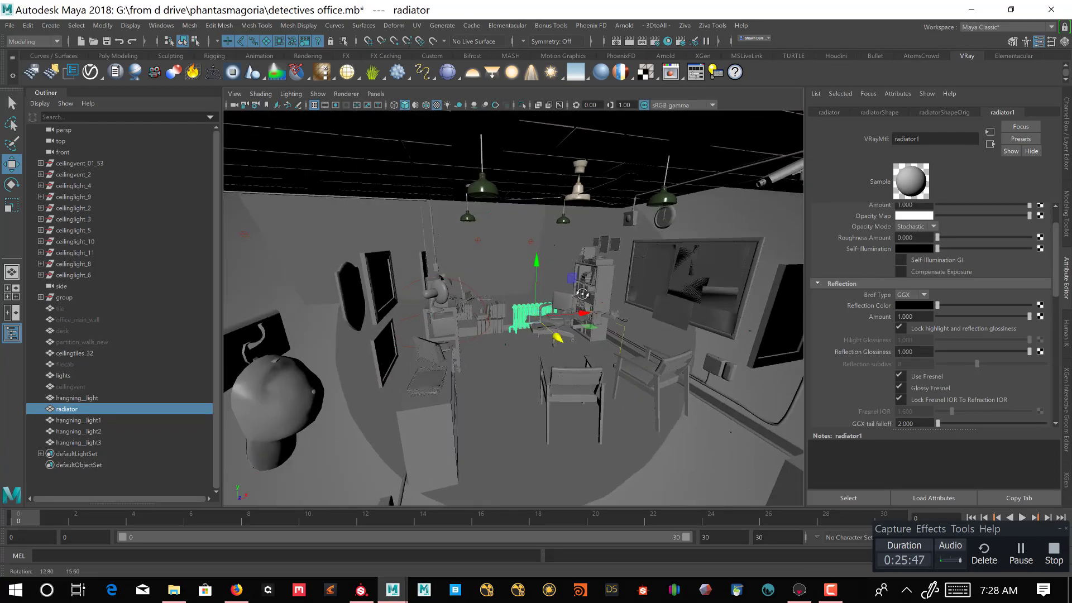
middle_click_drag(587, 301, 587, 322, "alt")
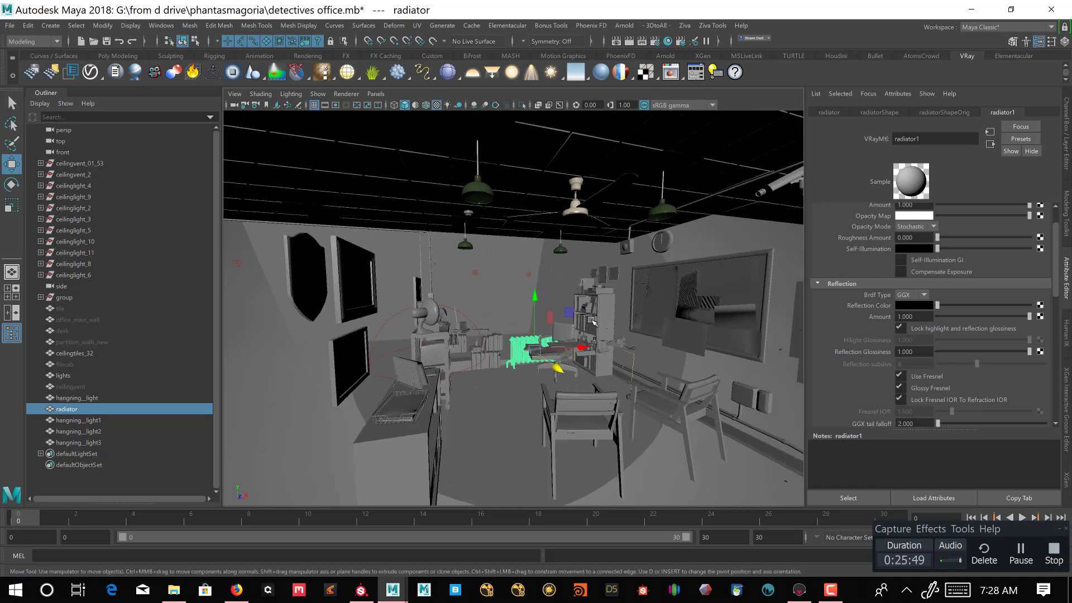
left_click(480, 197)
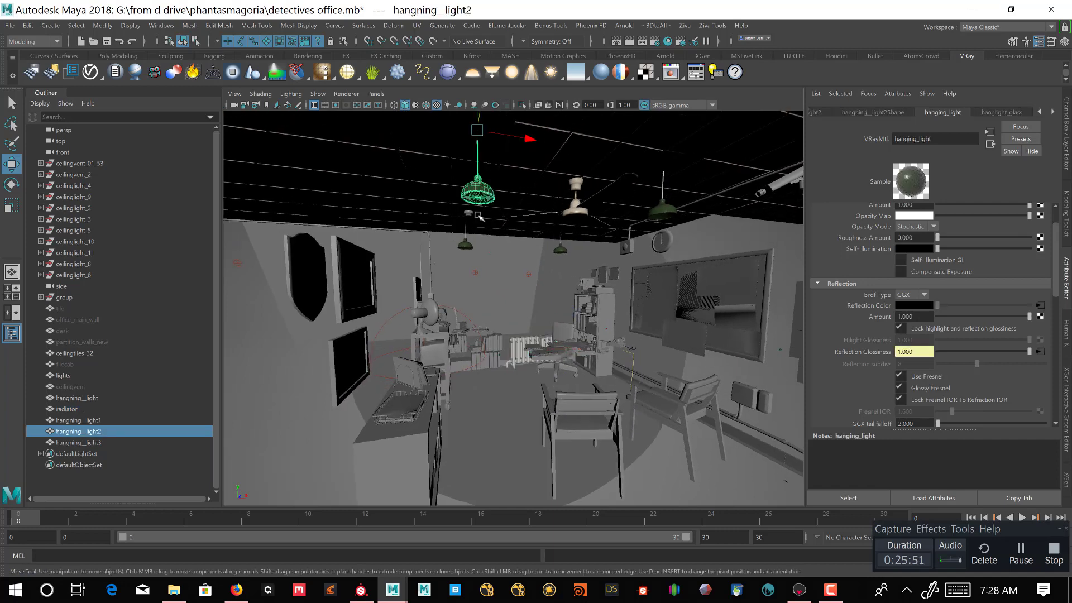
left_click(468, 245, "shift")
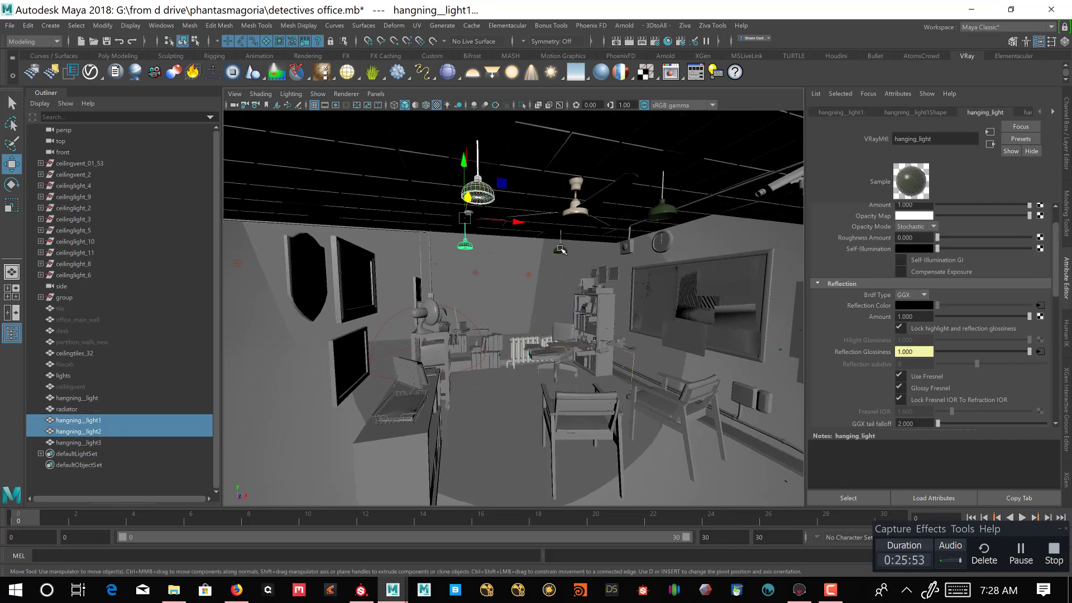
left_click(561, 249, "shift")
left_click(577, 192, "shift")
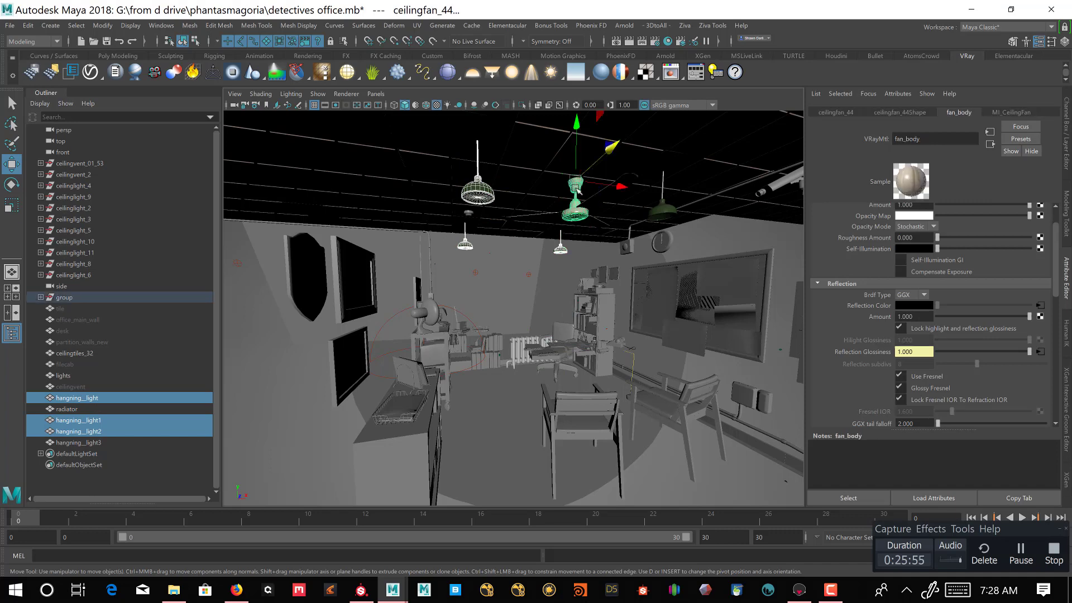
left_click(625, 180, "shift")
left_click(661, 208, "shift")
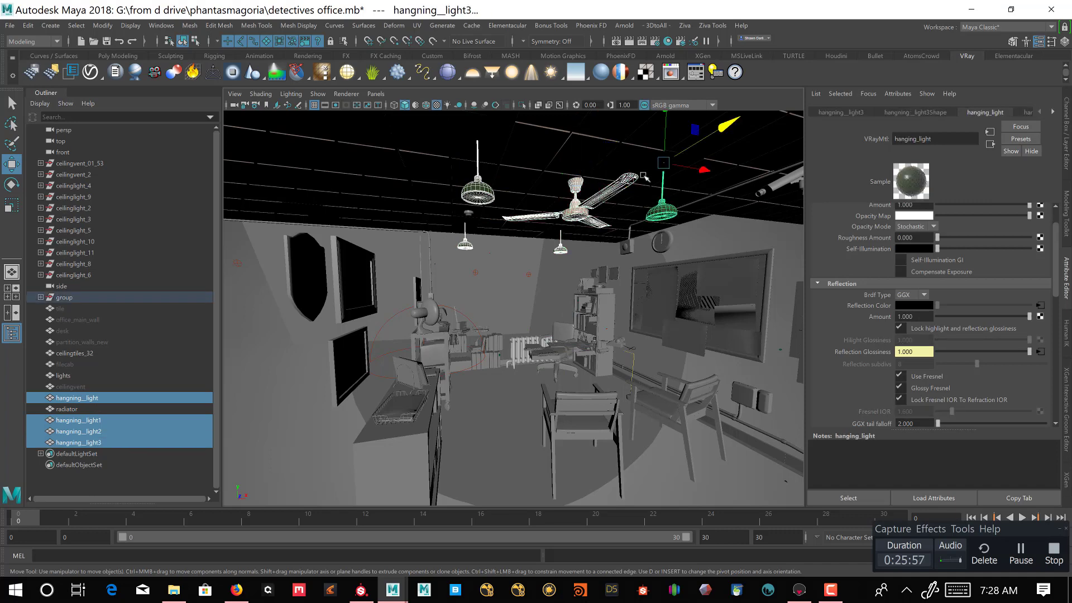
left_click(642, 158, "shift")
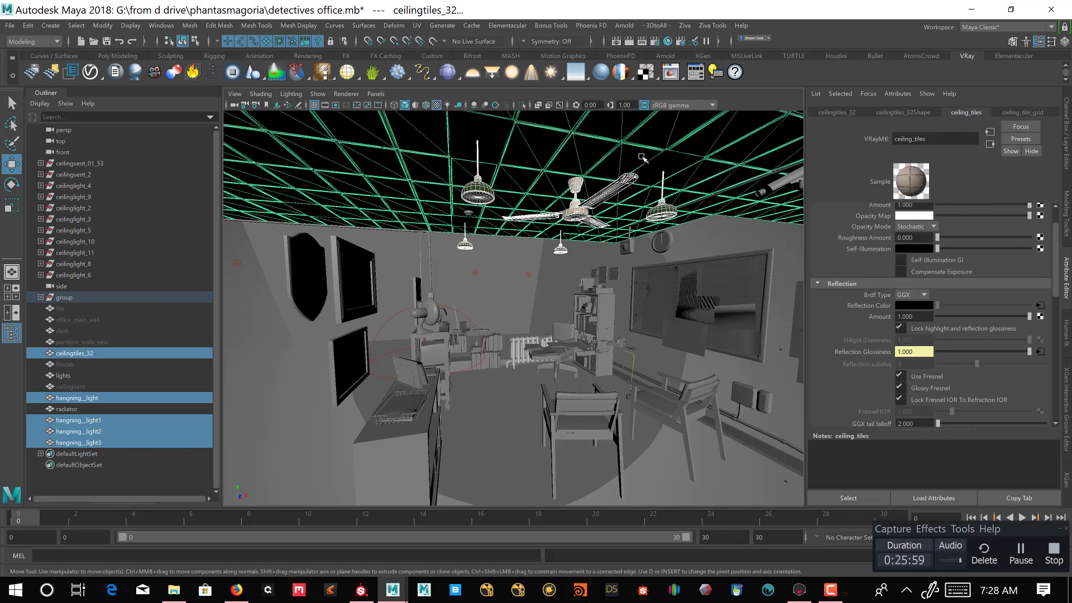
key("ctrl+h")
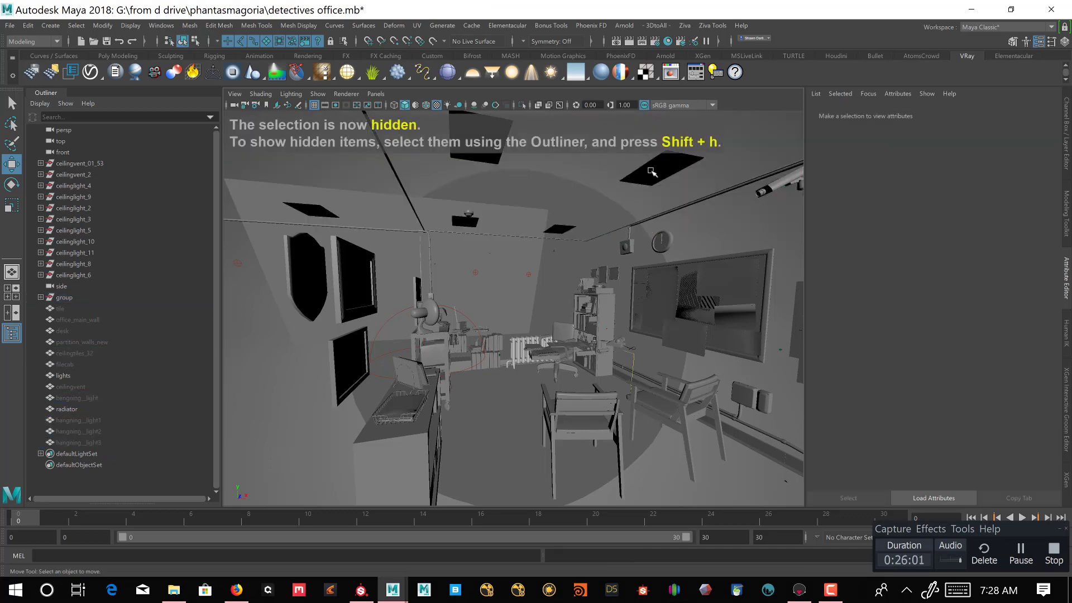
left_click(652, 172)
key("ctrl+h")
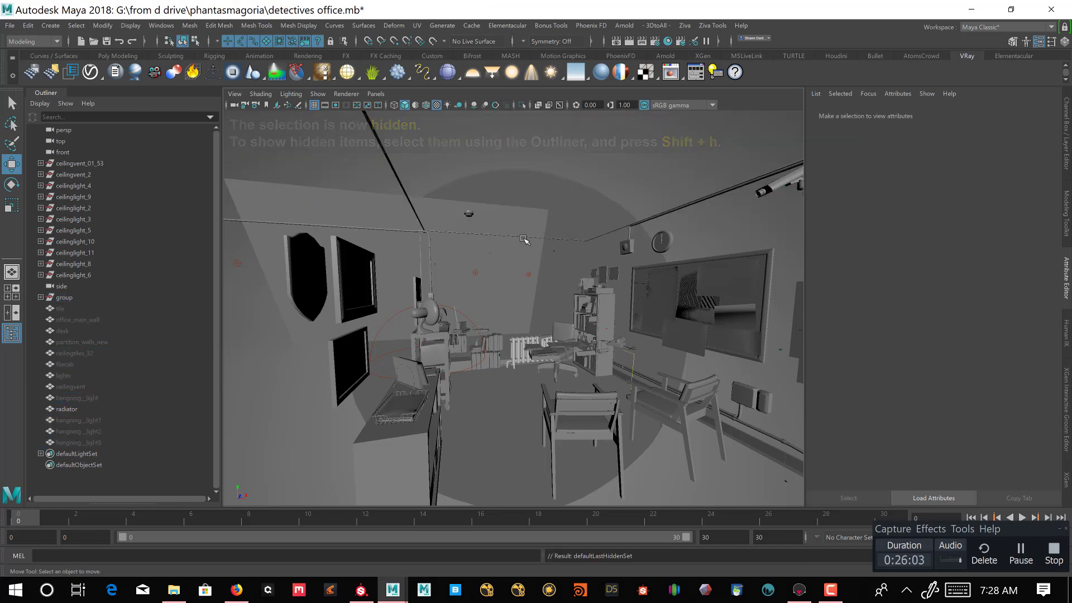
Select the radiator beside the office chair and view it close up.
left_click_drag(552, 267, 555, 268, "alt")
right_click_drag(555, 268, 631, 371, "alt")
middle_click_drag(631, 371, 615, 321, "alt")
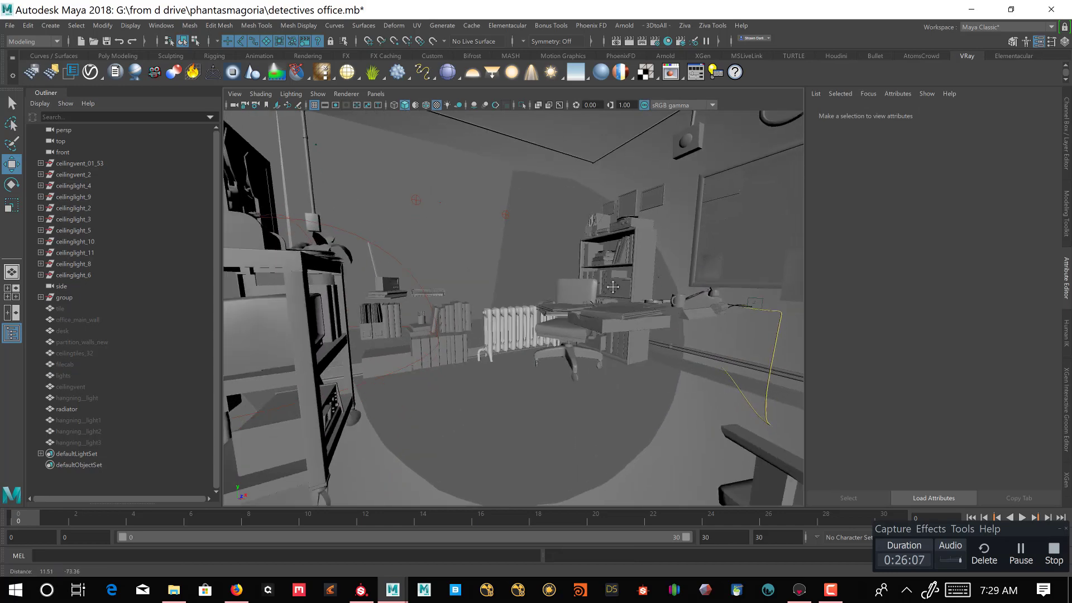
right_click_drag(614, 329, 663, 395, "alt")
middle_click_drag(587, 315, 606, 333, "alt")
left_click_drag(593, 348, 602, 341, "alt")
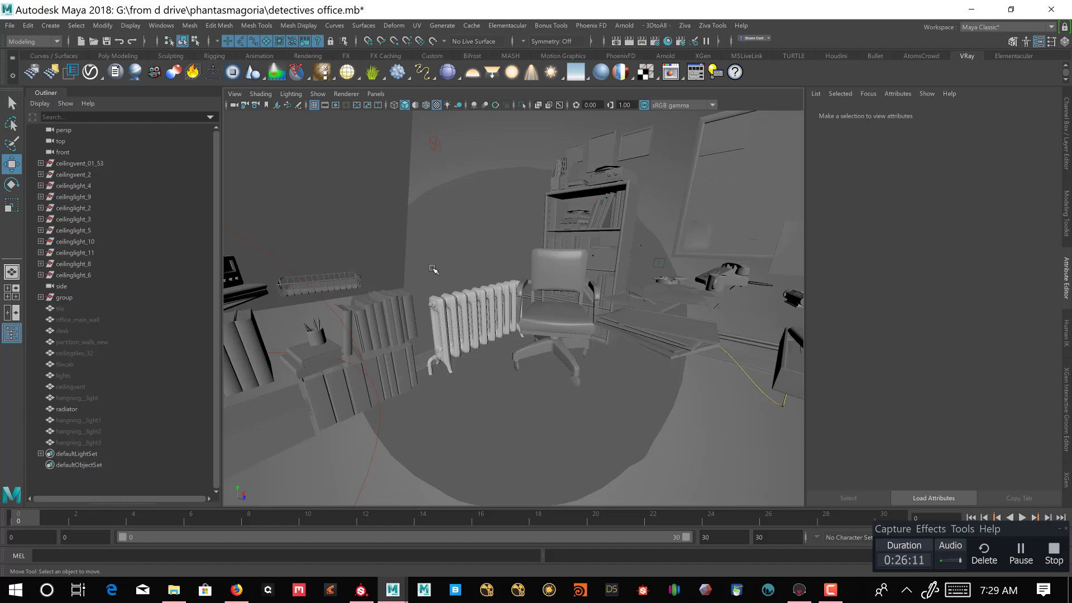
right_click_drag(433, 270, 593, 390, "alt")
left_click(473, 308)
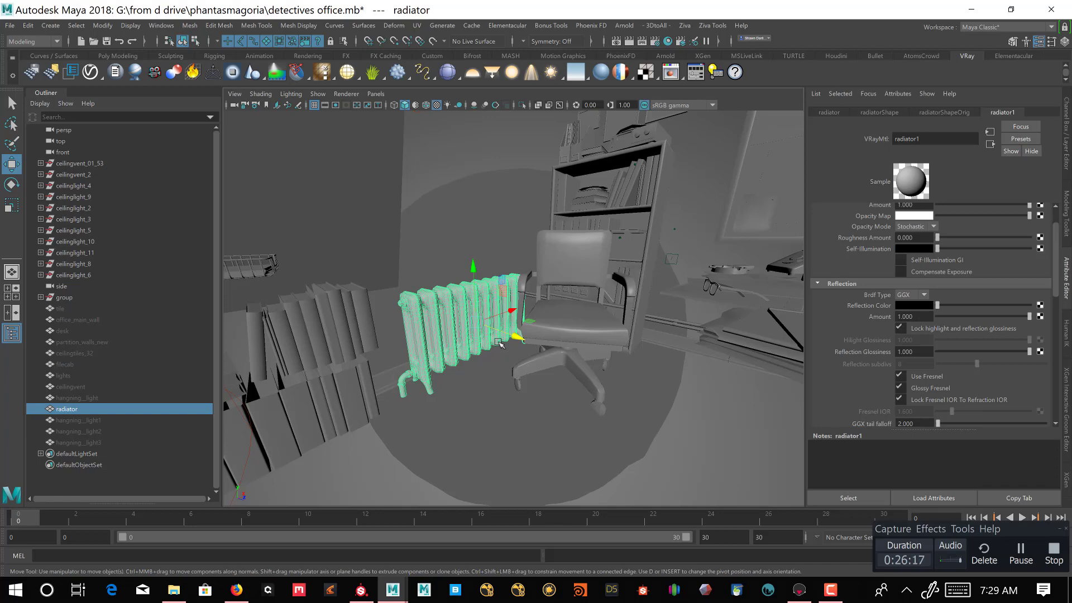
right_click_drag(500, 344, 528, 400, "alt")
left_click_drag(527, 400, 600, 355, "alt")
right_click_drag(599, 355, 674, 442, "alt")
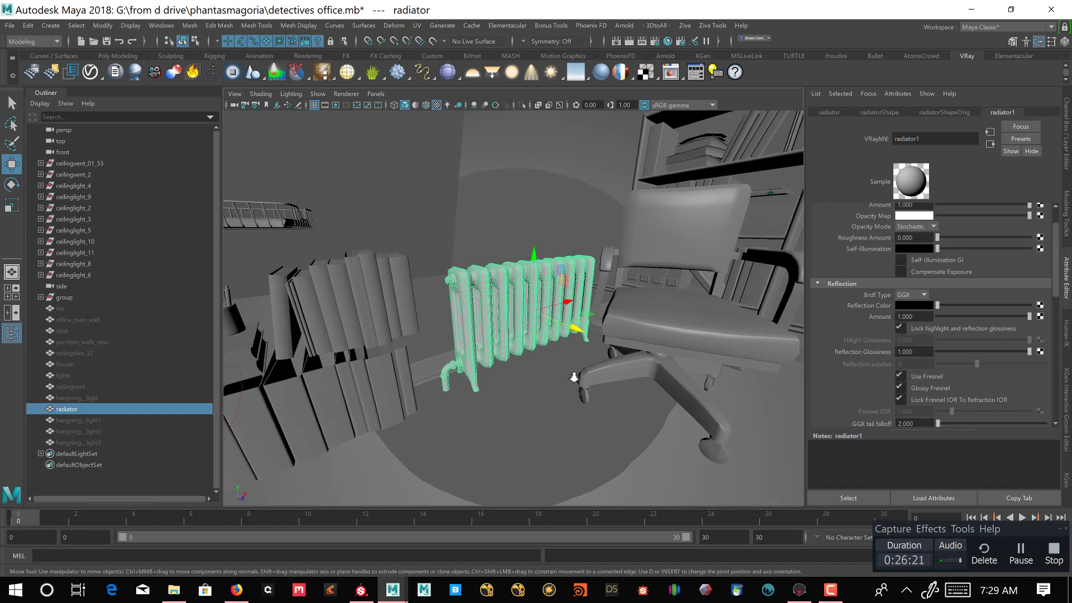
right_click_drag(574, 379, 633, 433, "alt")
mouse_move(529, 342)
right_mouse_down("alt")
mouse_move(551, 365)
mouse_move(539, 367)
mouse_move(629, 444)
right_mouse_up("alt")
mouse_move(618, 423)
left_mouse_down("alt")
mouse_move(596, 414)
mouse_move(588, 345)
mouse_move(603, 256)
left_mouse_up("alt")
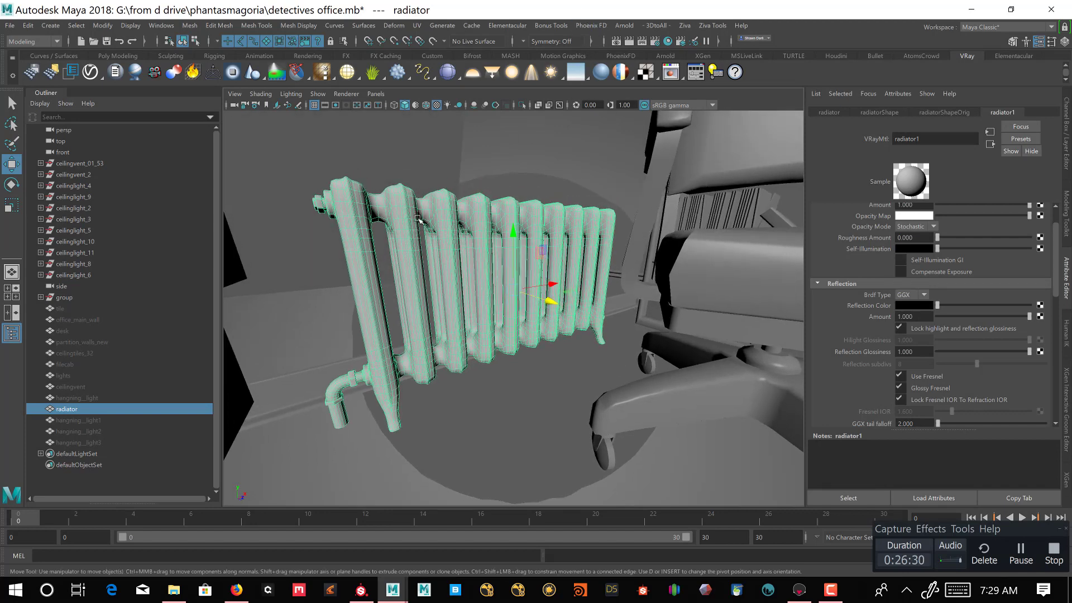
Inspect the radiator's UV layout in the UV Editor, then close it together with the UV Toolkit.
left_click(161, 26)
mouse_move(183, 75)
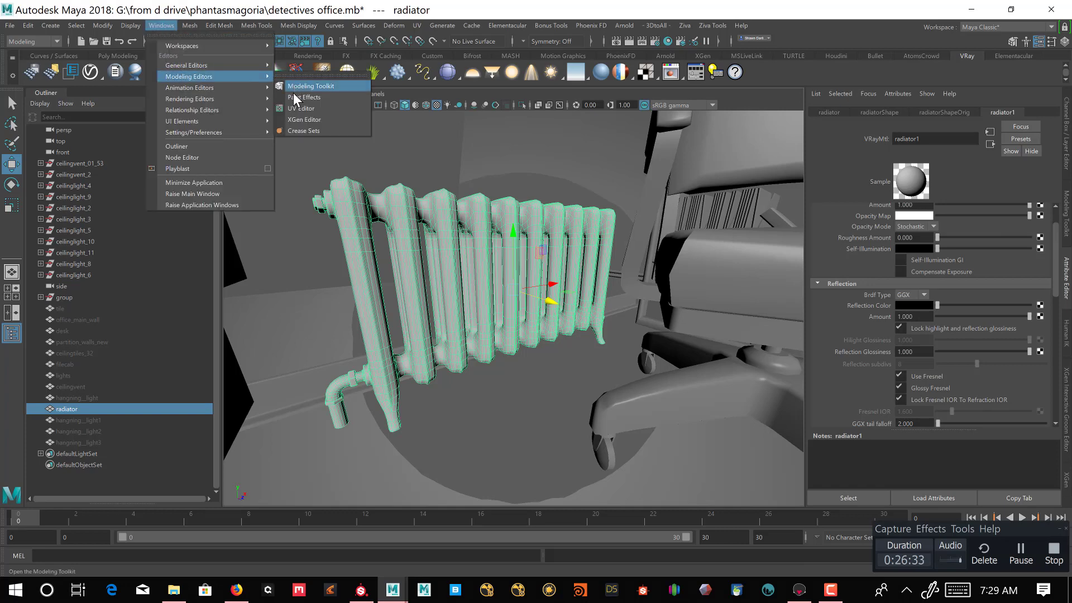
left_click(283, 105)
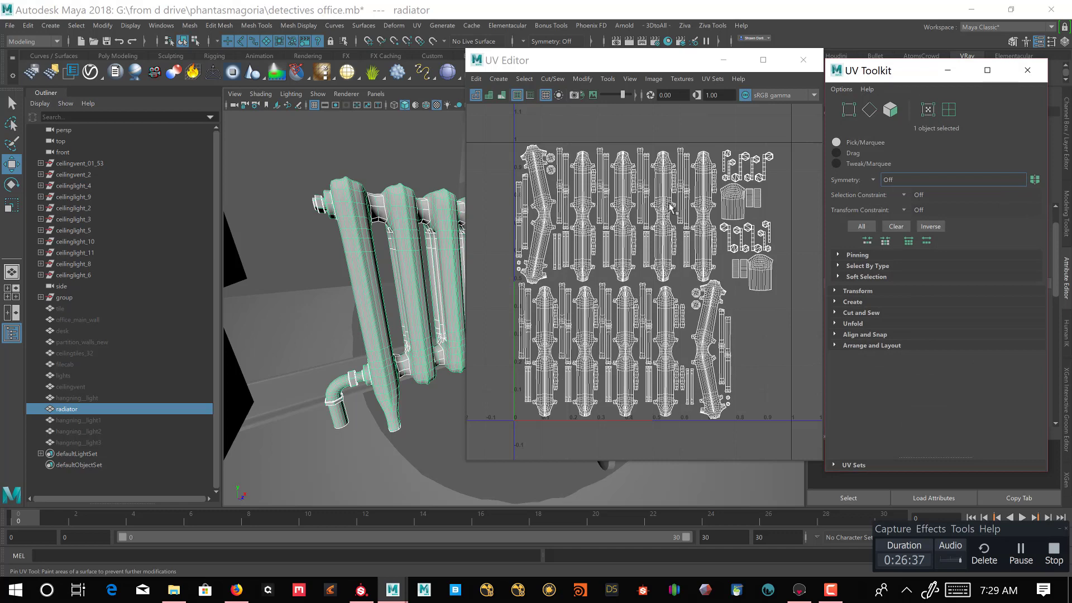
left_click(803, 62)
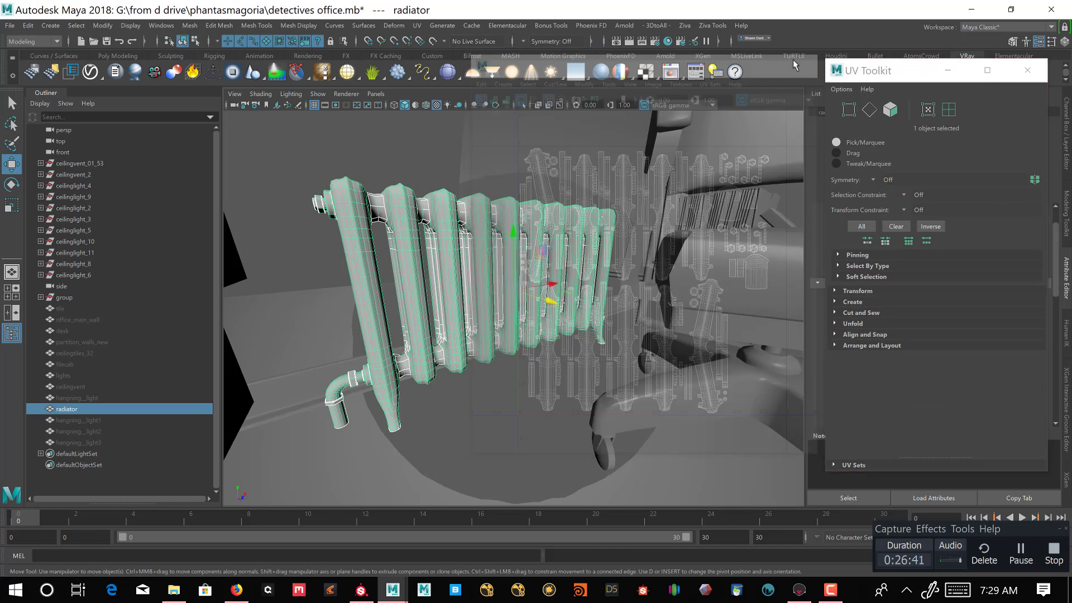
left_click(1026, 71)
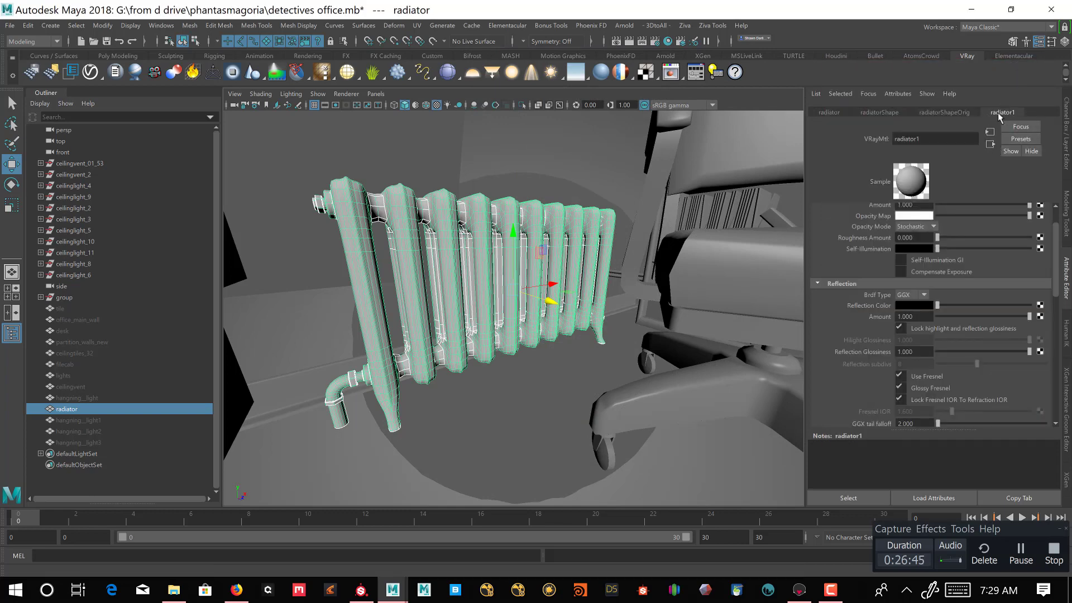
Connect a new File texture to the Diffuse Color of the radiator1 VRay material.
scroll(857, 225, "up", 3)
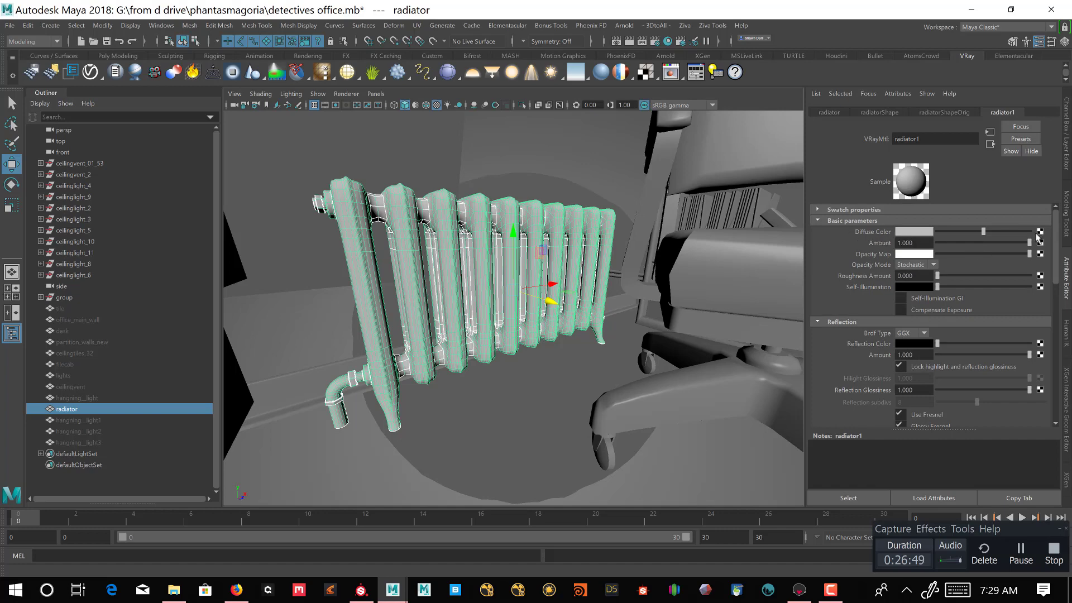
left_click(1040, 231)
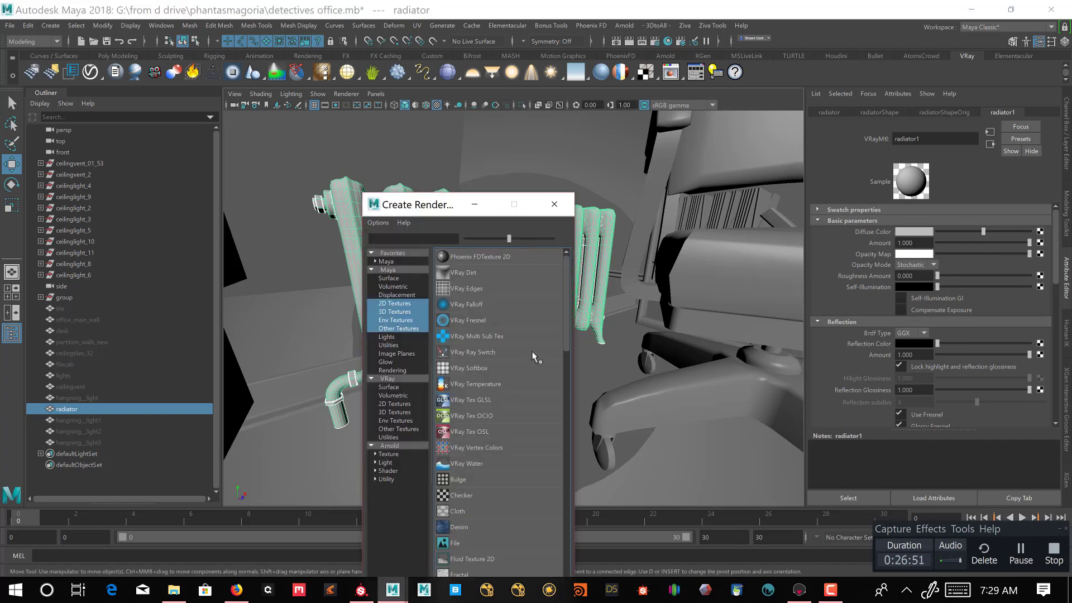
left_click(484, 543)
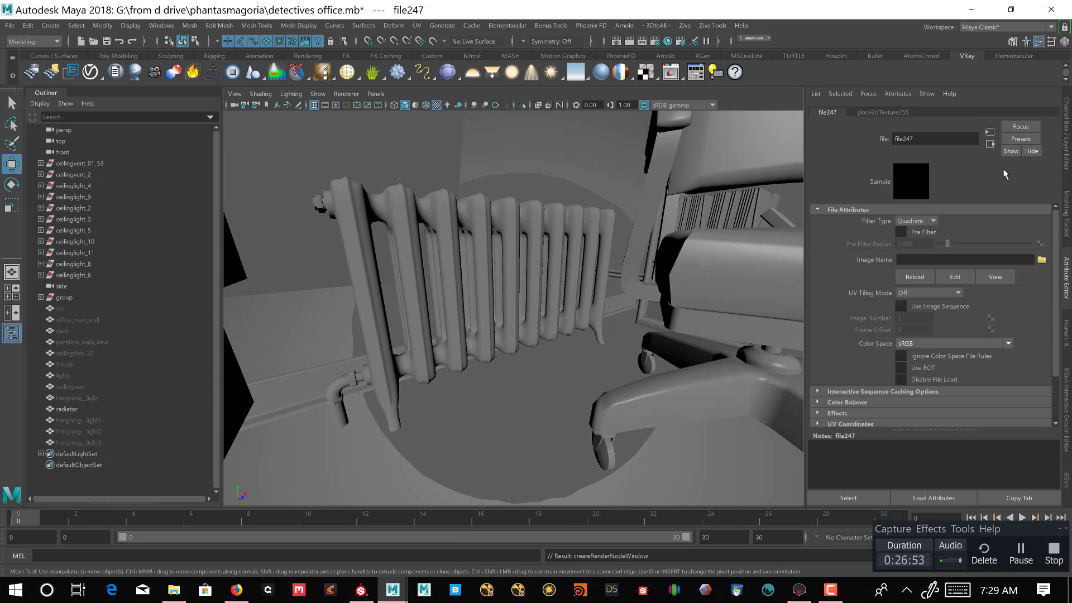
Load "radiator new_radiator1_Diffuse.png" into the diffuse File texture from the "radiator new maps" folder of the Cubebrush Saigon office directory.
left_click(1042, 260)
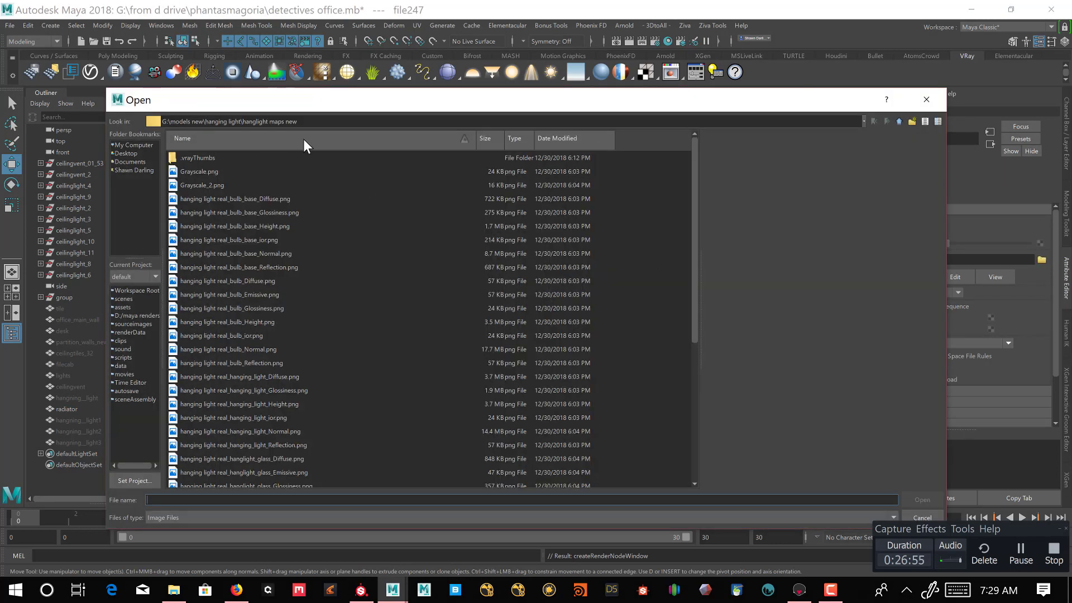
left_click(895, 121)
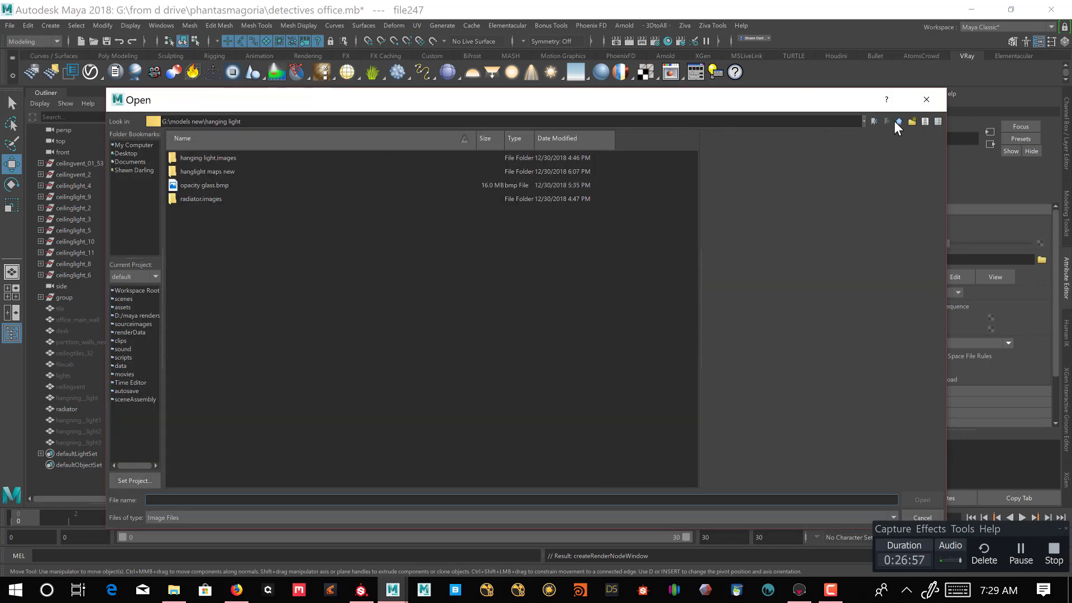
left_click(895, 122)
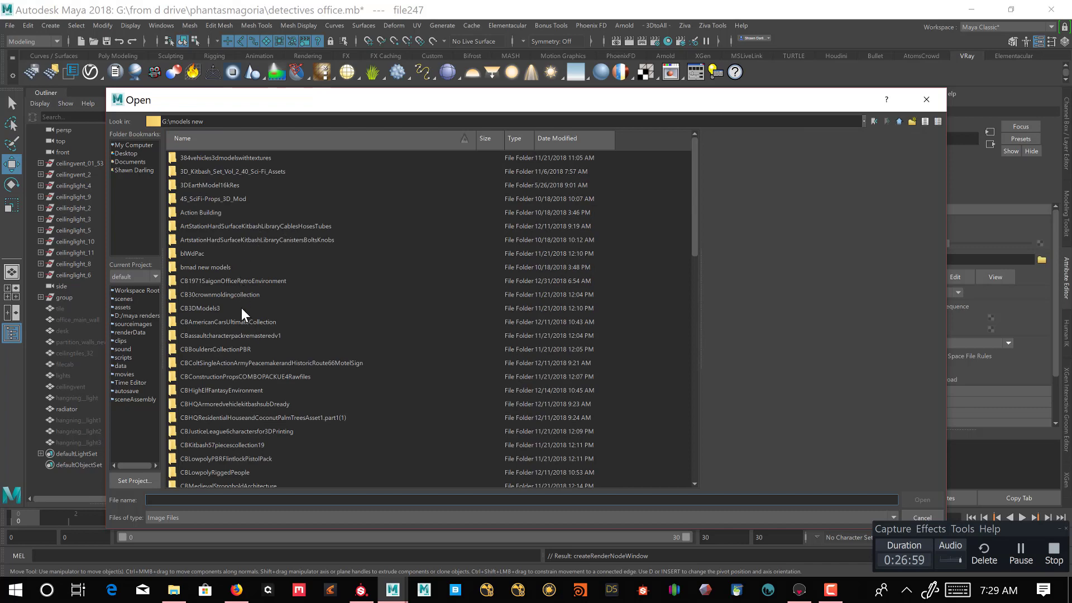
double_click(246, 281)
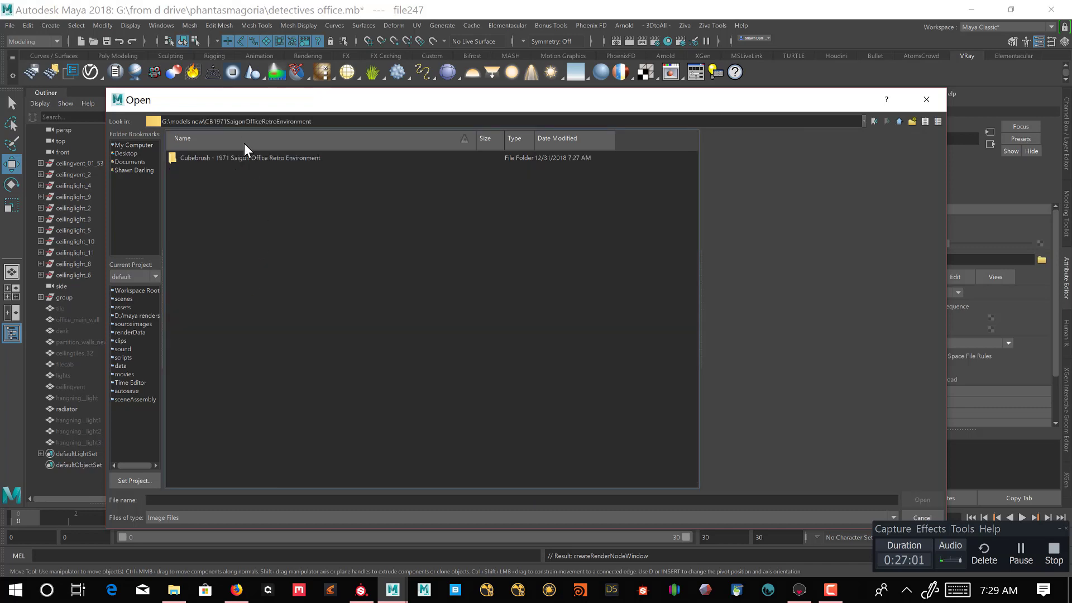
double_click(249, 157)
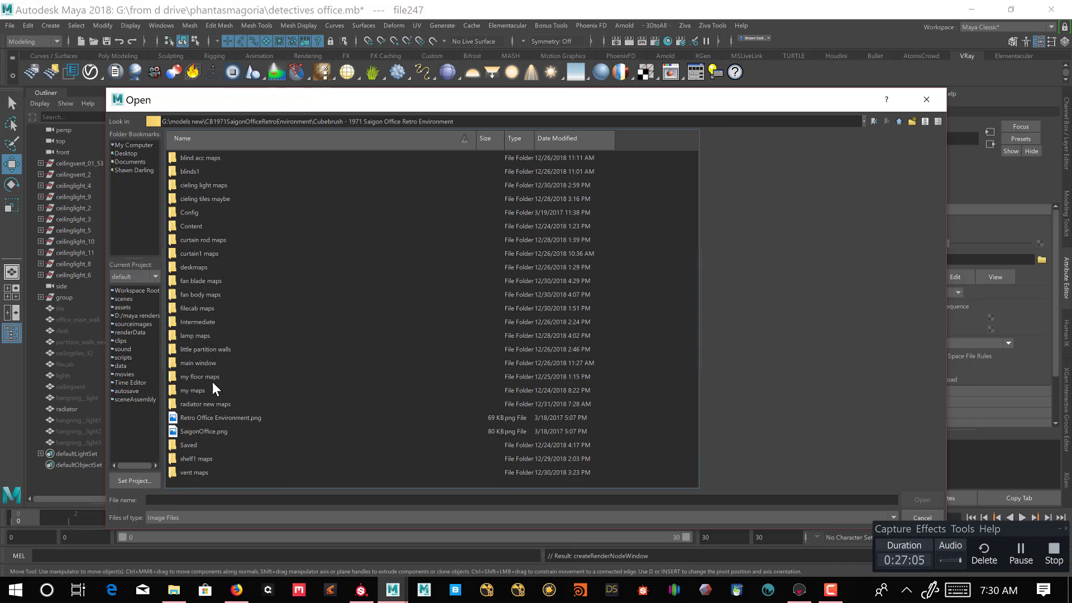
double_click(201, 403)
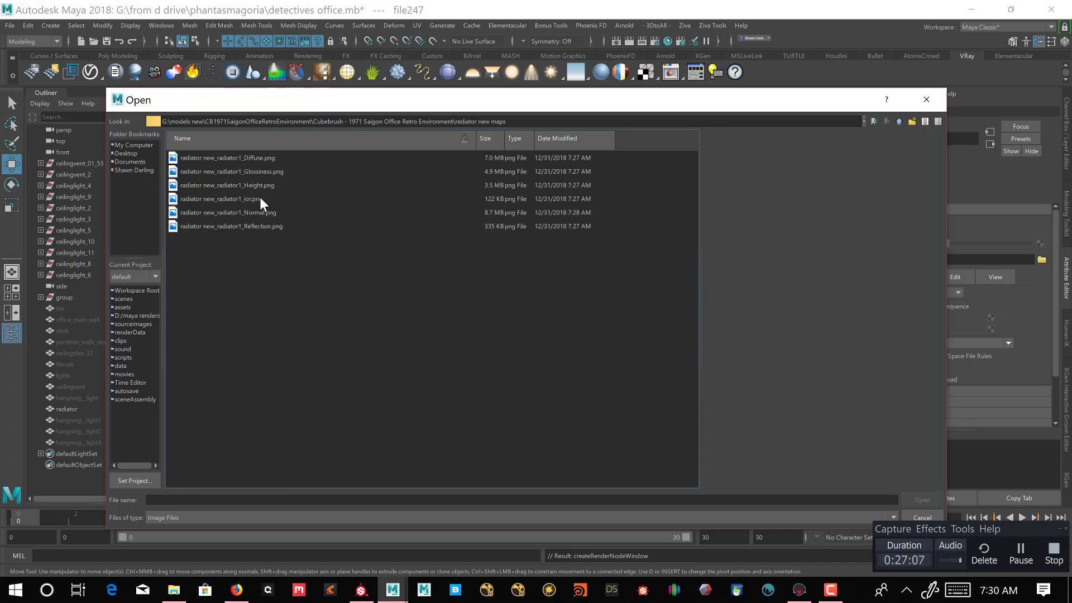
double_click(247, 159)
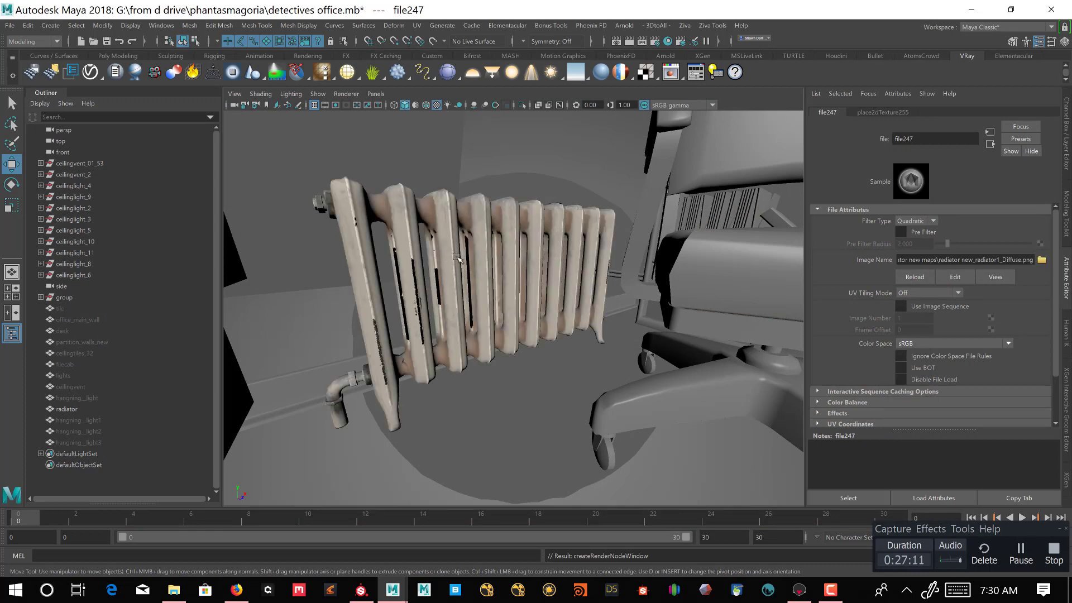
Examine the diffuse texture on the radiator from several angles.
left_click_drag(458, 259, 470, 261, "alt")
middle_click_drag(470, 261, 518, 272, "alt")
left_click_drag(518, 272, 606, 268, "alt")
middle_click_drag(606, 268, 631, 287, "alt")
right_click_drag(632, 287, 571, 270, "alt")
left_click_drag(571, 270, 366, 220, "alt")
middle_click_drag(367, 220, 330, 222, "alt")
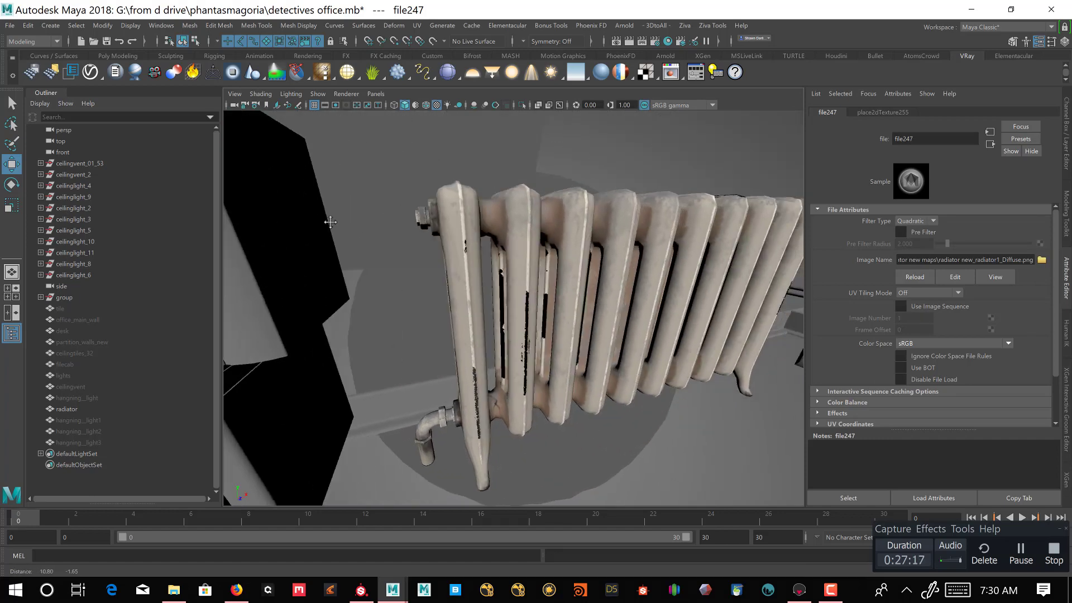
left_click_drag(331, 222, 587, 223, "alt")
Set radiator1's Reflection Color to white and connect a File texture to it with "radiator new_radiator1_Reflection.png" loaded.
left_click(585, 211)
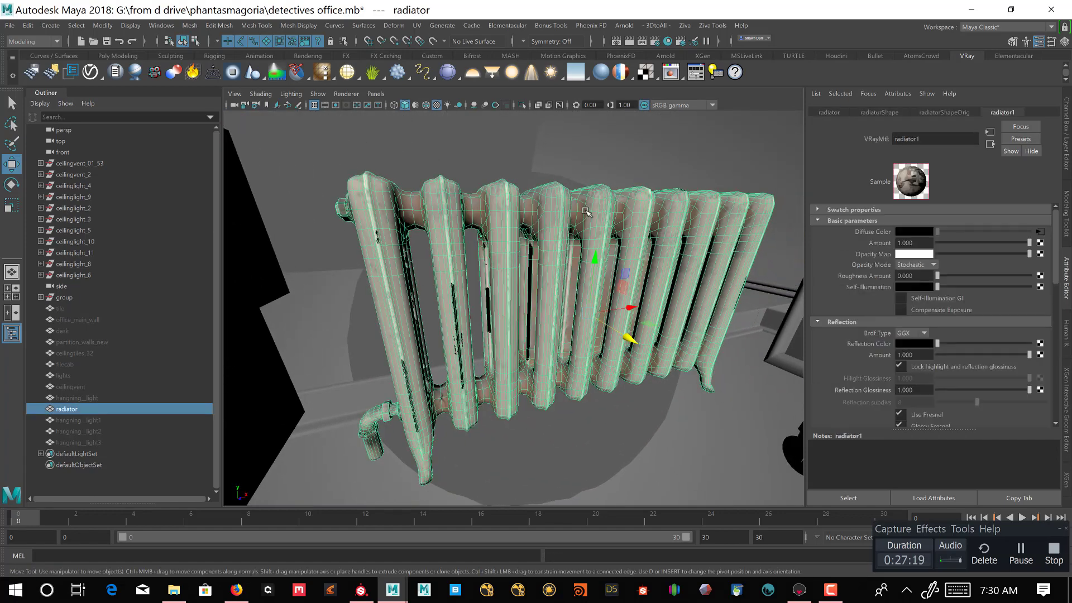
left_click_drag(983, 345, 1055, 348)
left_click(1040, 344)
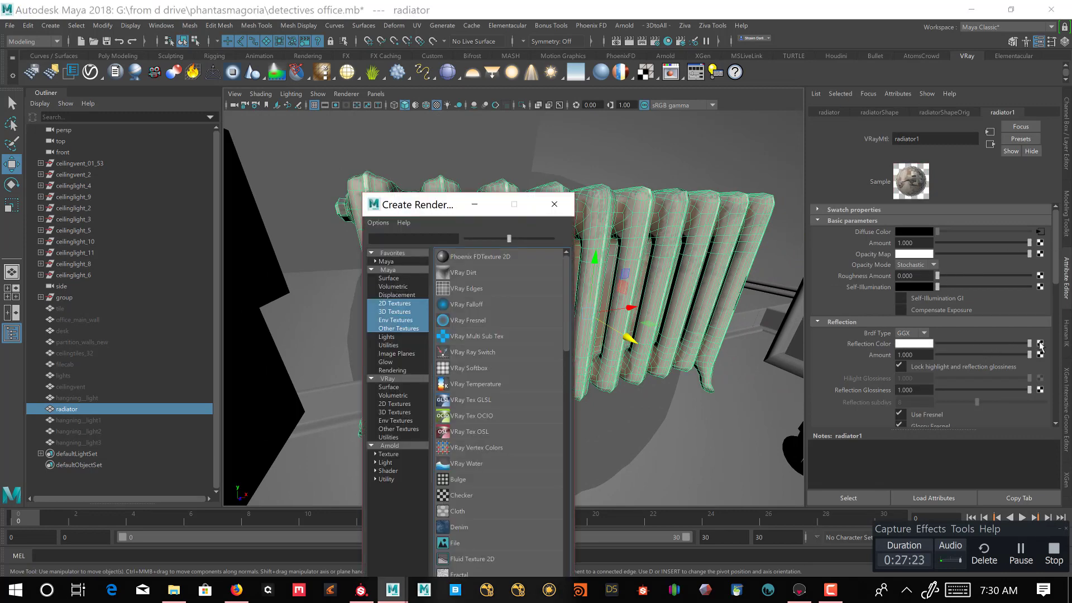
left_click(521, 542)
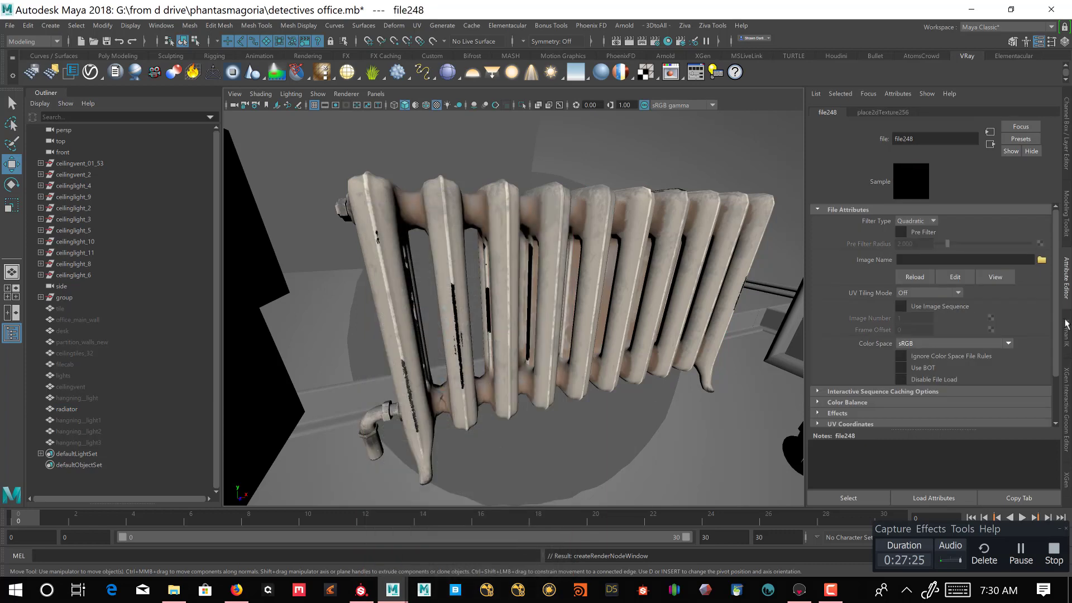
left_click(1042, 260)
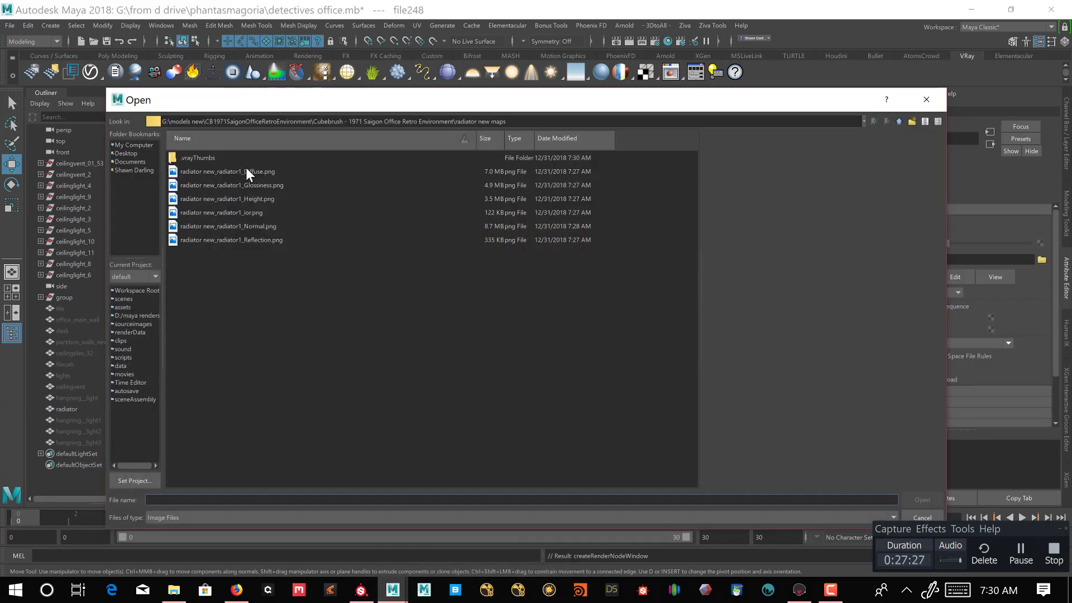
double_click(246, 241)
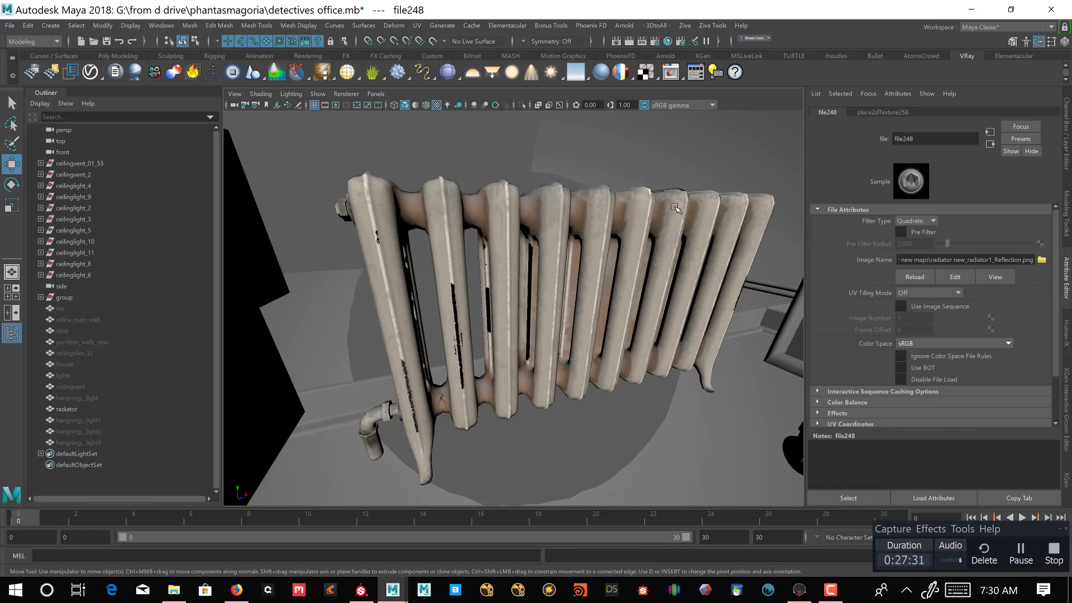
Connect a File texture to the Reflection Glossiness of radiator1 and load "radiator new_radiator1_Glossiness.png" into it.
left_click(676, 208)
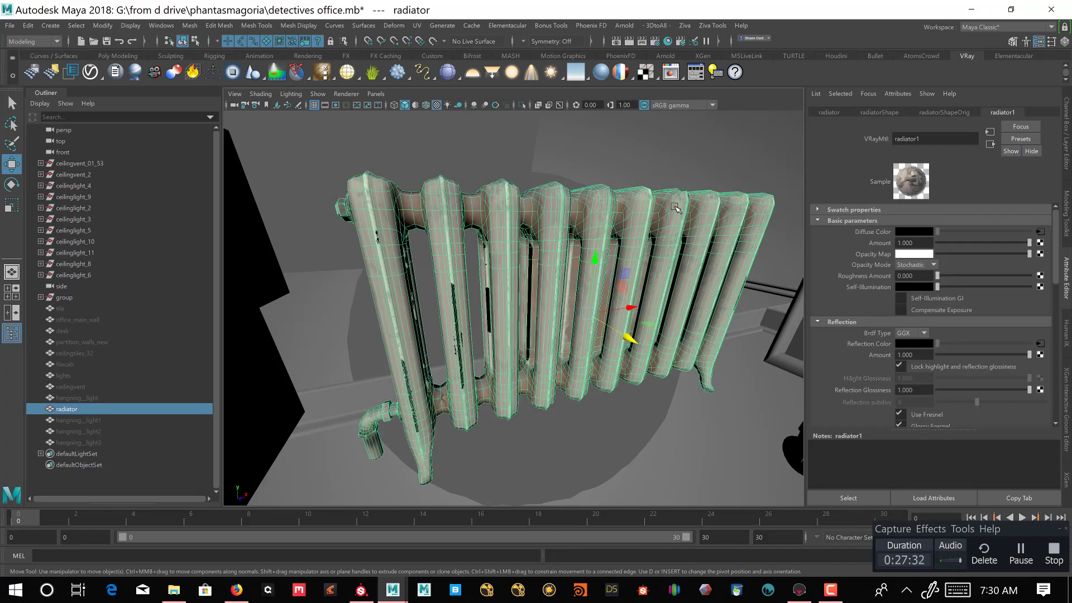
left_click(1040, 390)
left_click(456, 542)
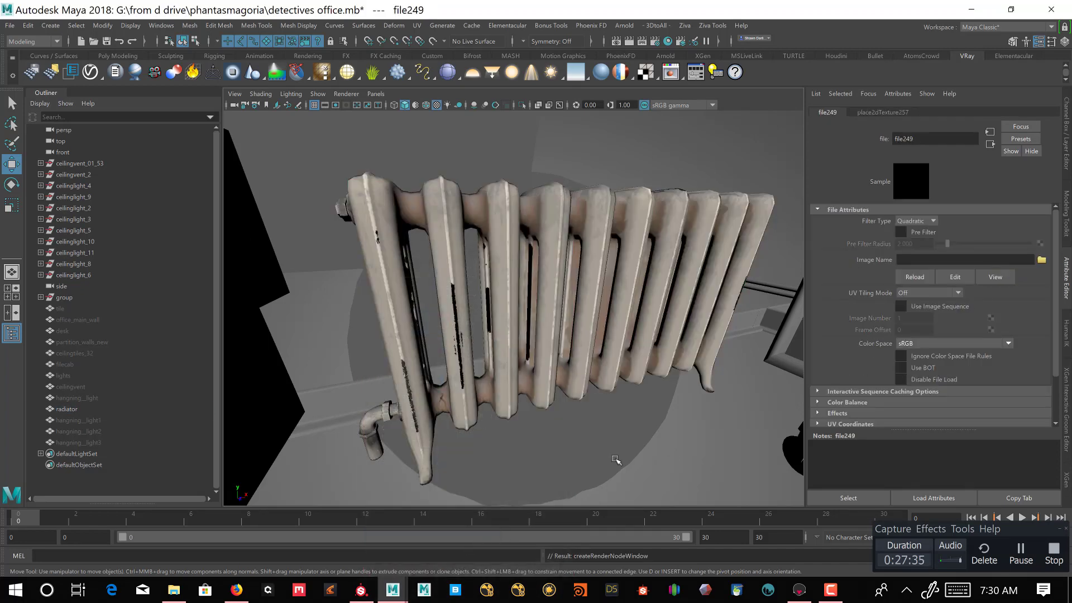
left_click(1043, 260)
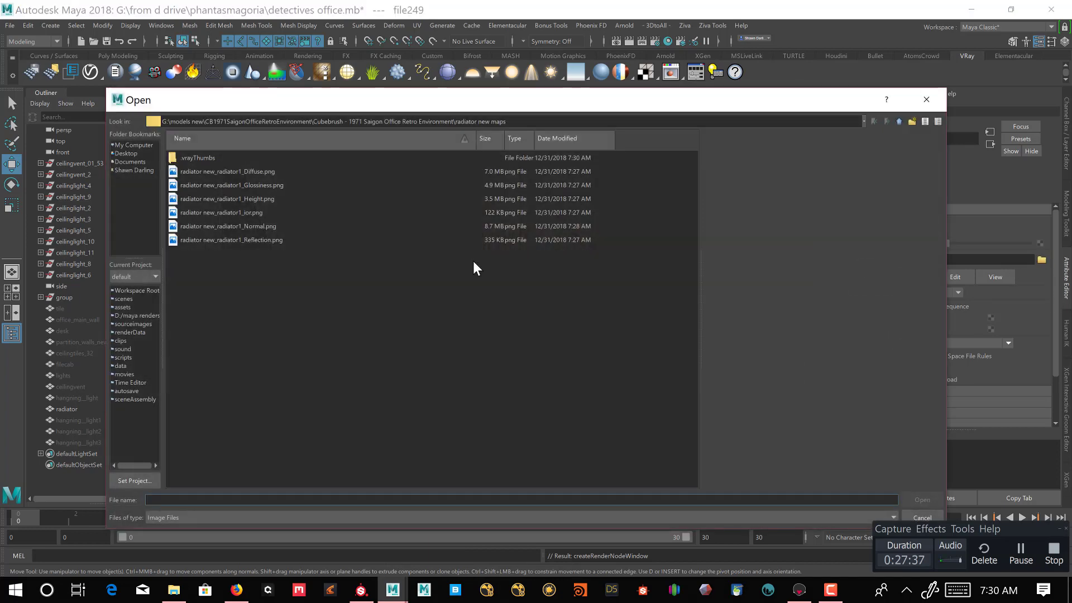
double_click(243, 185)
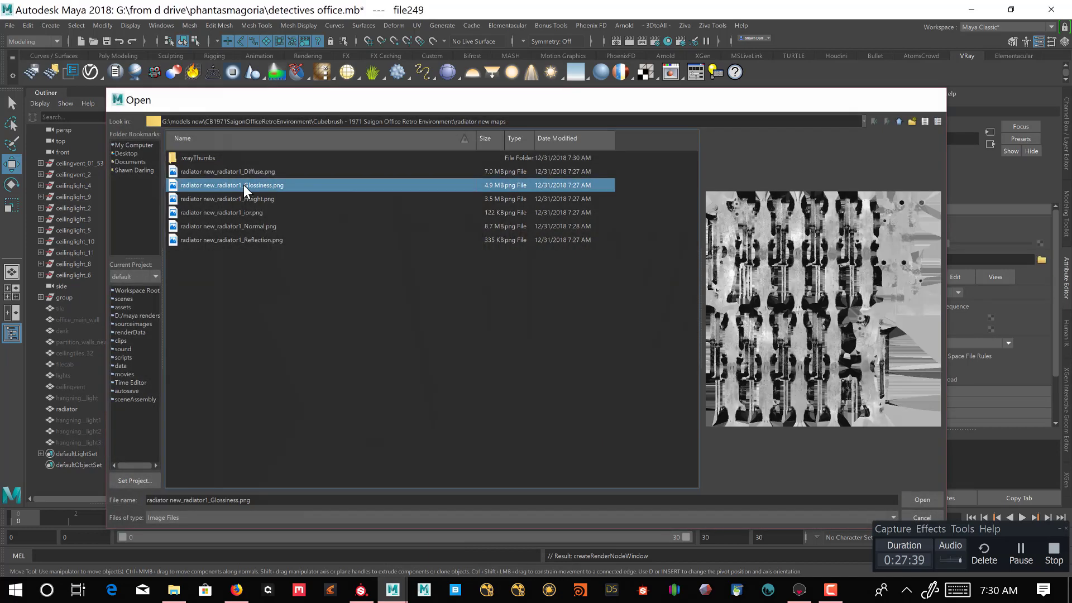
Connect a File texture to the Refraction IOR of radiator1 and load "radiator new_radiator1_ior.png" into it.
left_click(557, 204)
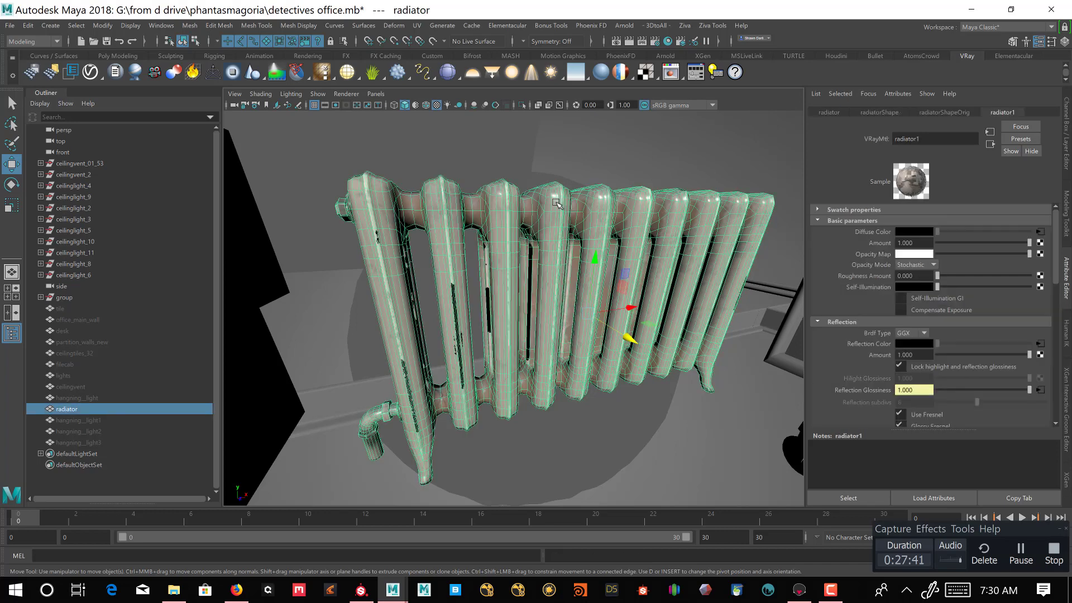
scroll(940, 358, "down", 5)
scroll(941, 358, "down", 2)
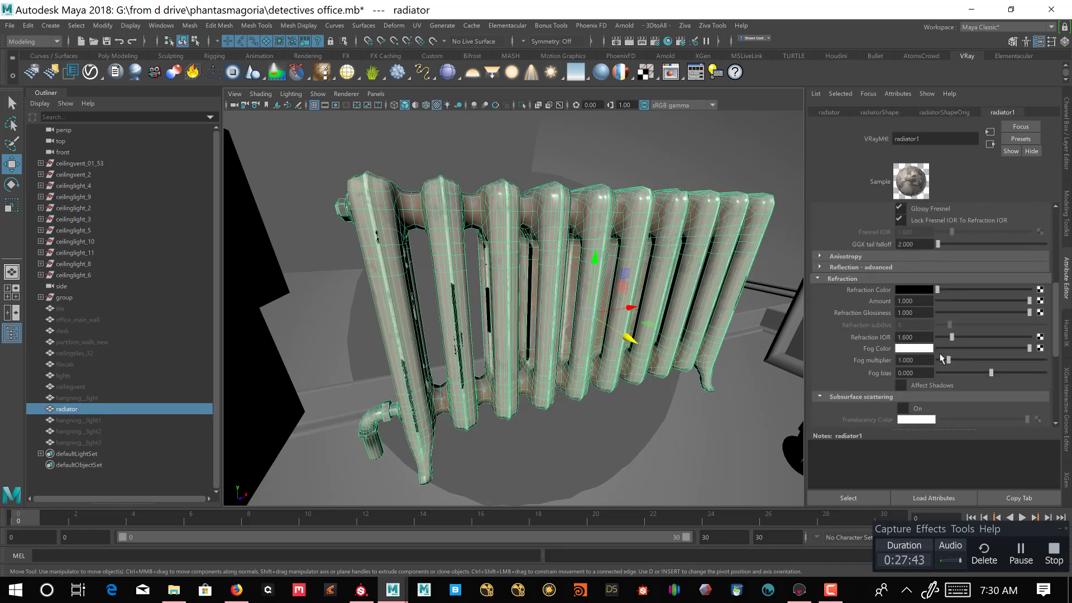
left_click(1042, 342)
left_click(495, 555)
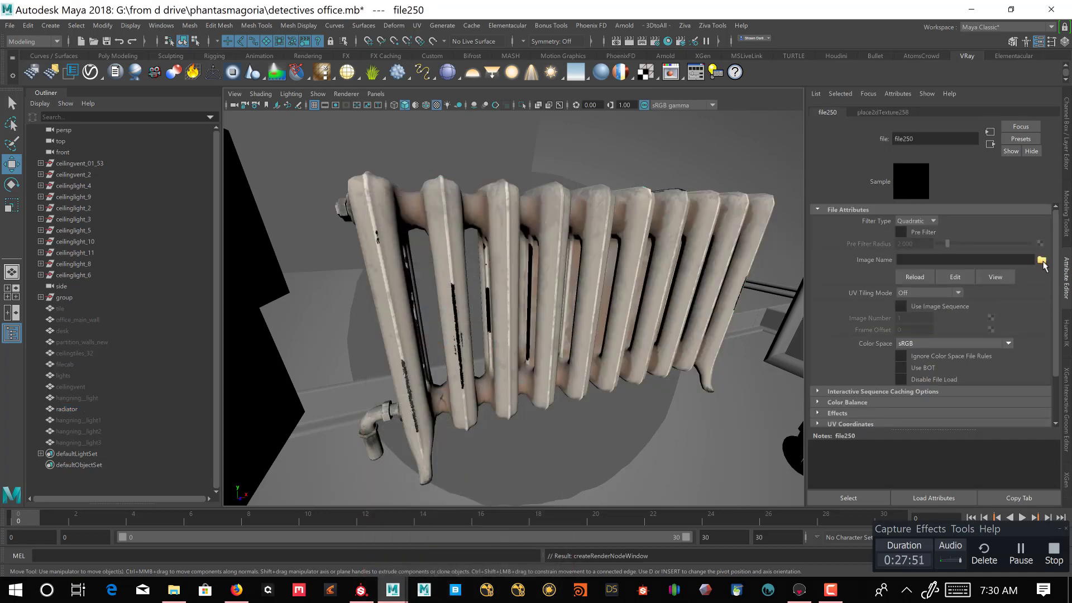
left_click(1042, 260)
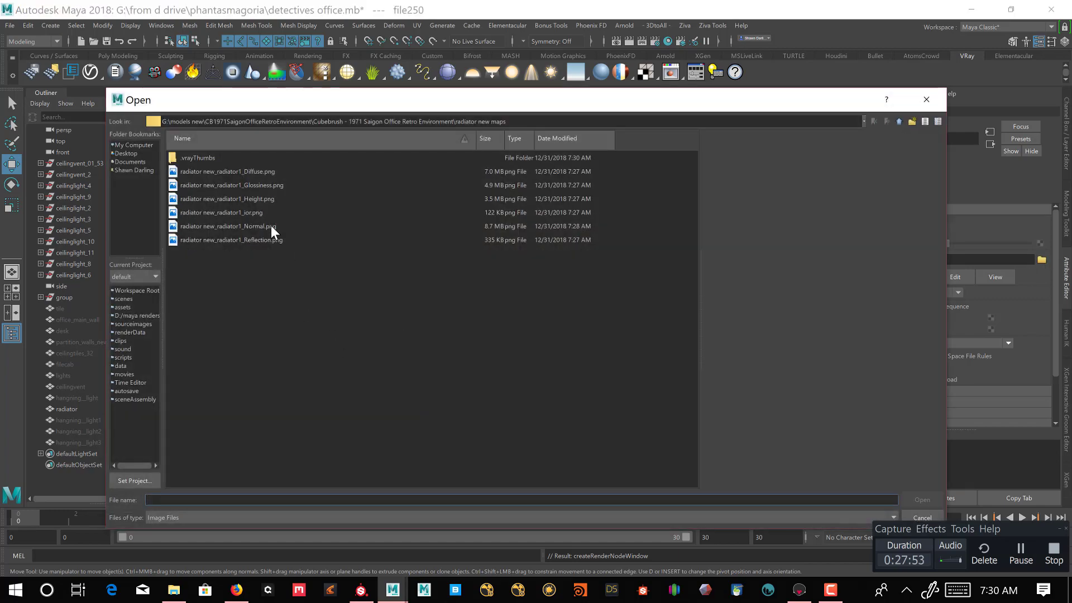
double_click(256, 212)
left_click_drag(253, 217, 467, 296, "alt")
right_click_drag(467, 296, 477, 345, "alt")
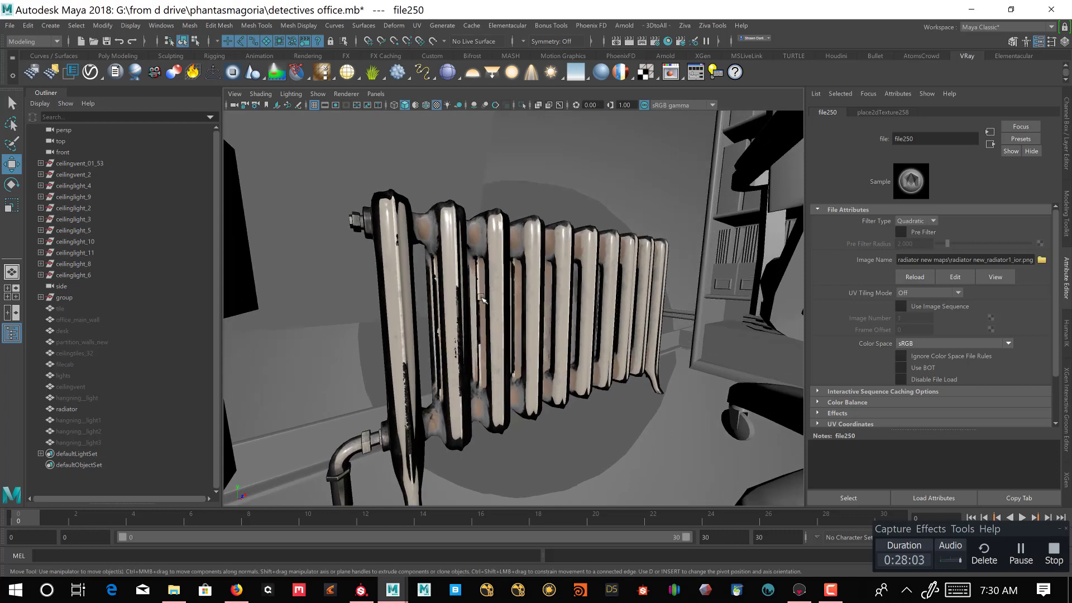
Enable Alpha Is Luminance in the color balance settings of the Refraction IOR File texture.
left_click(499, 265)
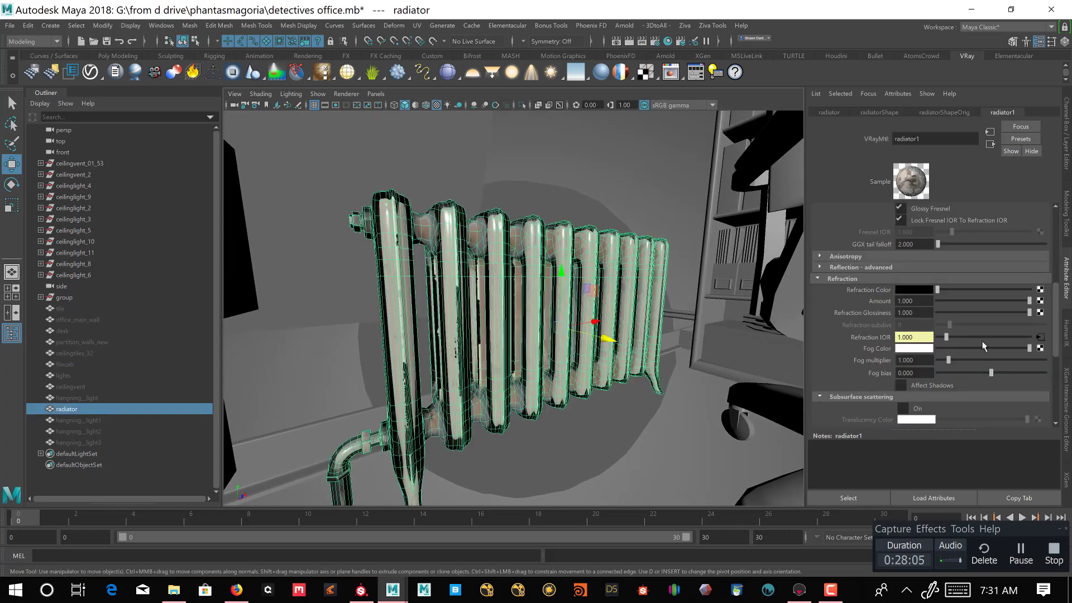
left_click(1040, 337)
scroll(1042, 340, "down", 3)
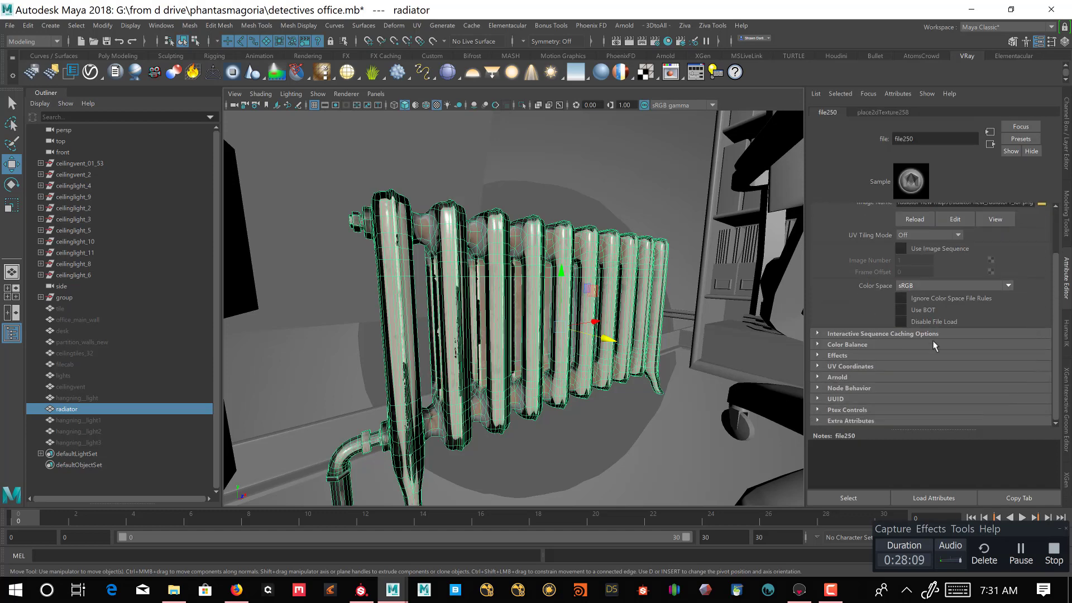
left_click(819, 345)
scroll(888, 365, "down", 2)
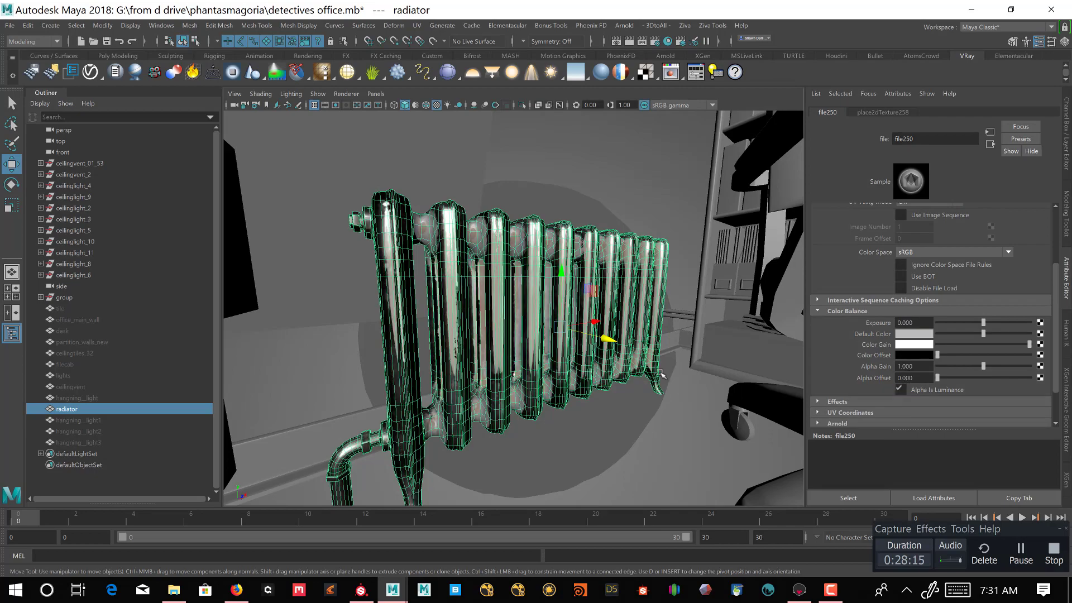
mouse_move(627, 359)
left_mouse_down("alt")
mouse_move(632, 351)
mouse_move(625, 362)
mouse_move(581, 332)
mouse_move(617, 343)
mouse_move(584, 316)
left_mouse_up("alt")
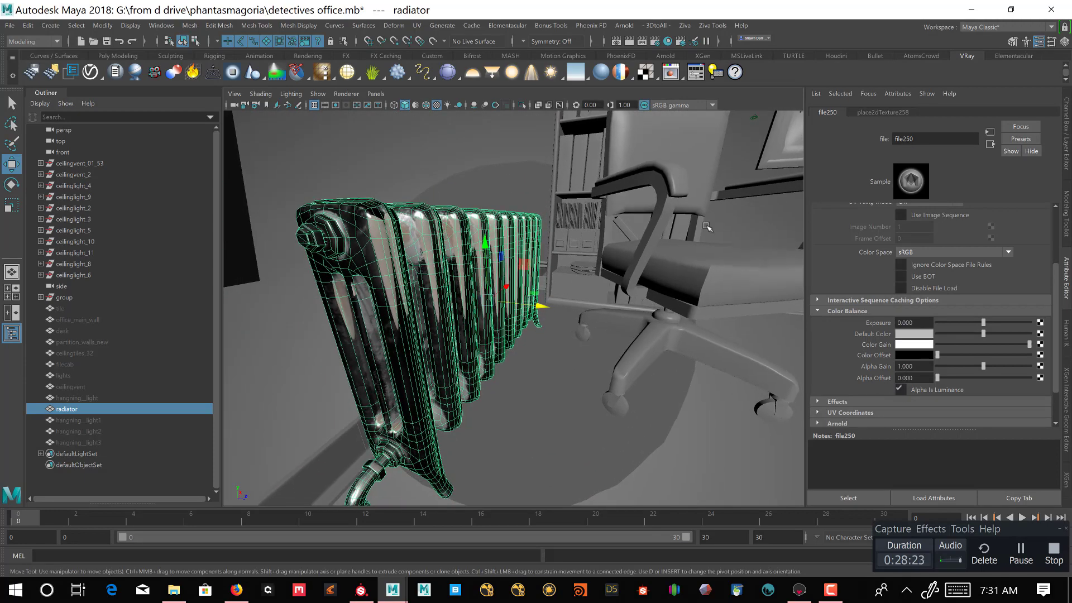
Connect a File texture to the Bump and Normal mapping map of radiator1 and load "radiator new_radiator1_Normal.png" into it.
left_click(415, 218)
scroll(885, 281, "down", 2)
scroll(884, 286, "down", 4)
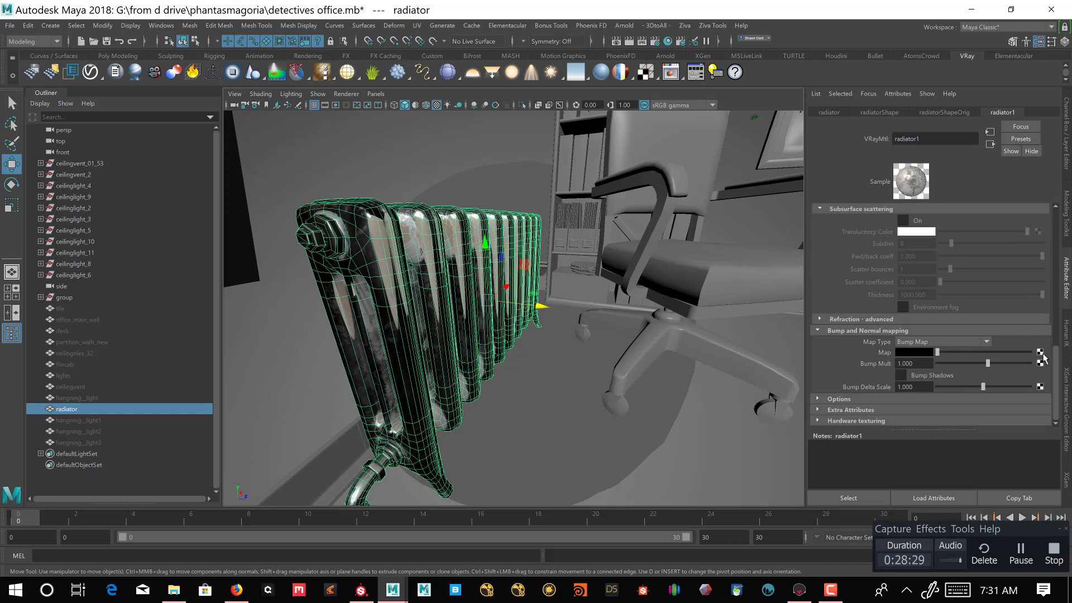
left_click(1039, 353)
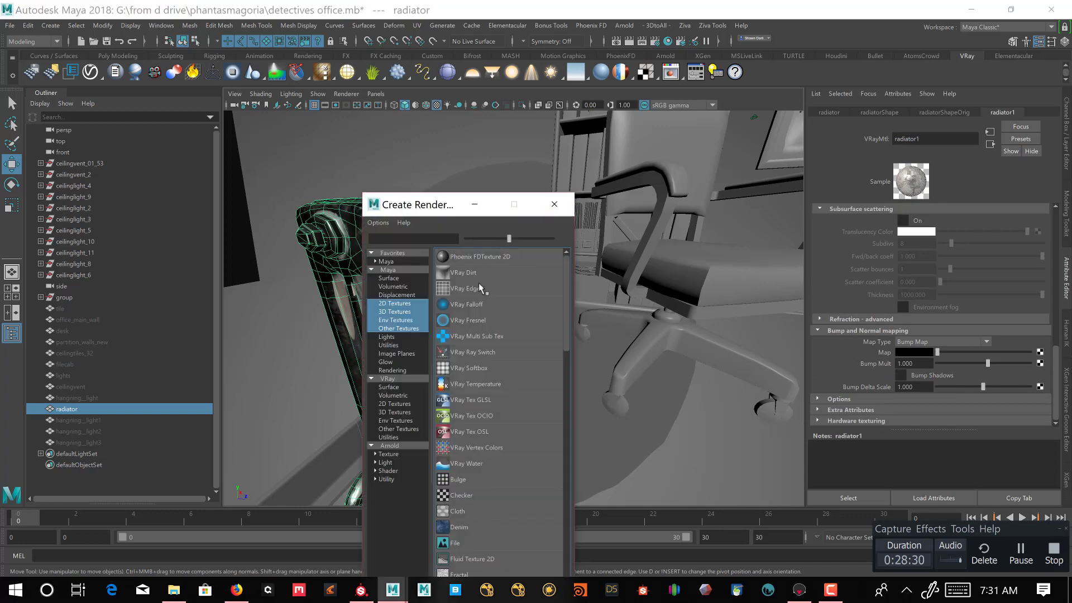
left_click(467, 544)
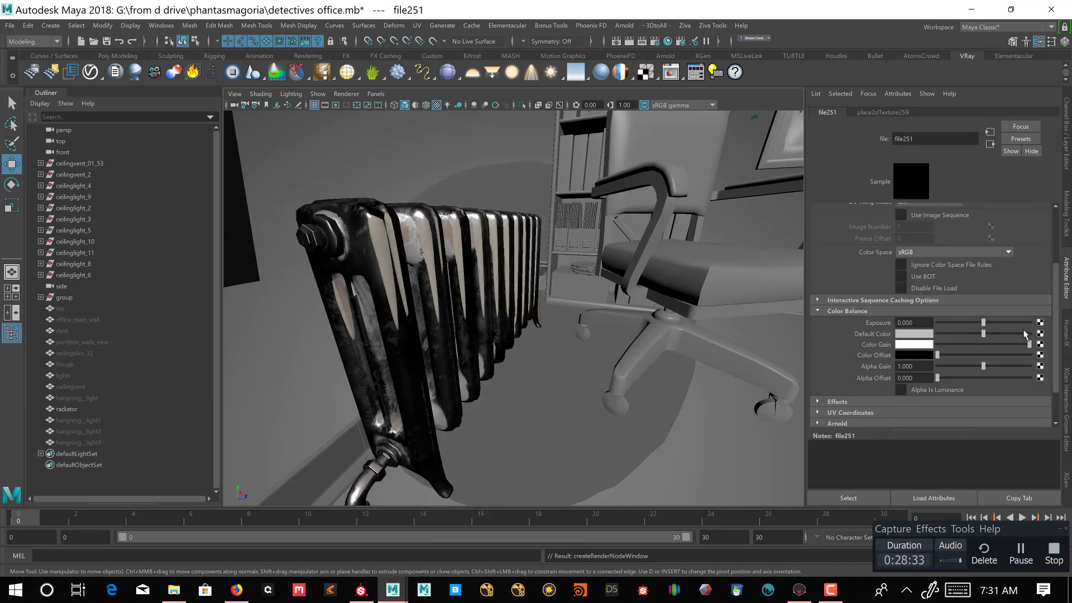
scroll(1025, 334, "up", 3)
left_click(1042, 260)
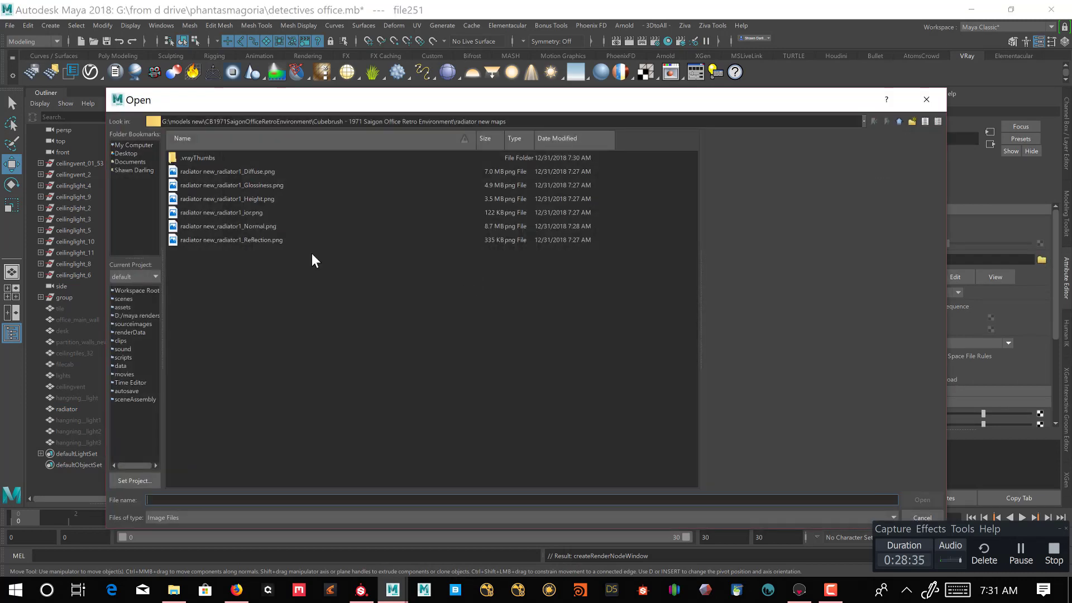
double_click(237, 227)
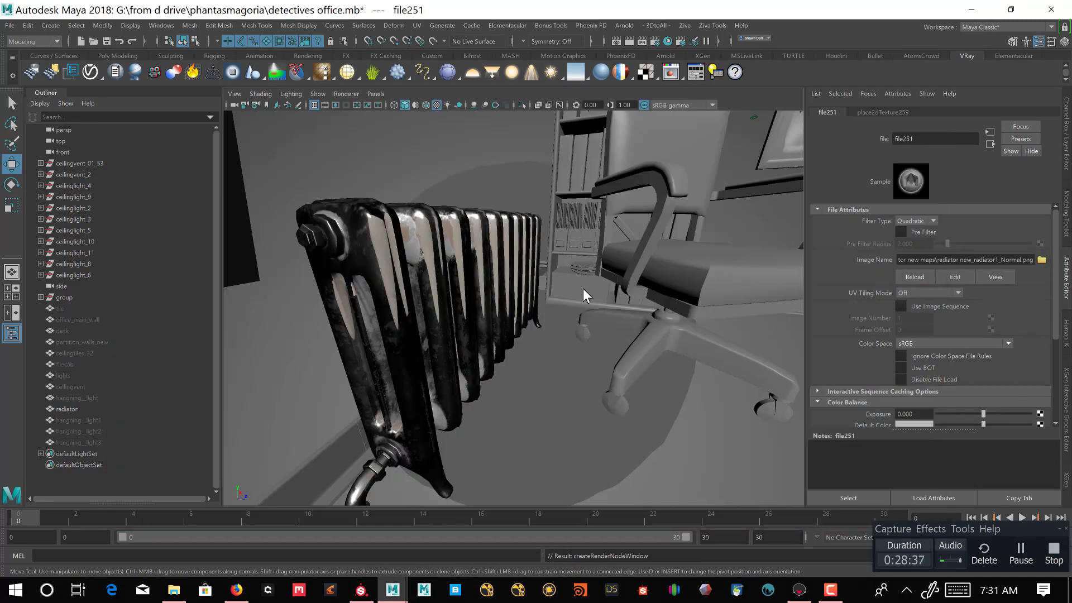
Render the current frame of the radiator with V-Ray, then stop the render and close the frame buffer.
left_click_drag(567, 330, 555, 290, "alt")
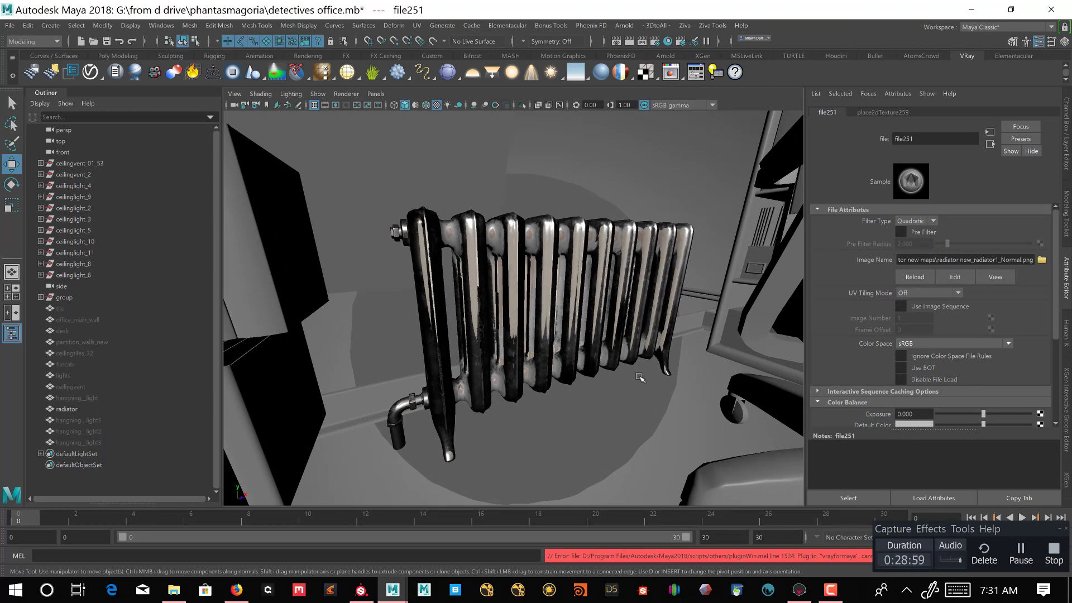
left_click_drag(639, 375, 625, 342, "alt")
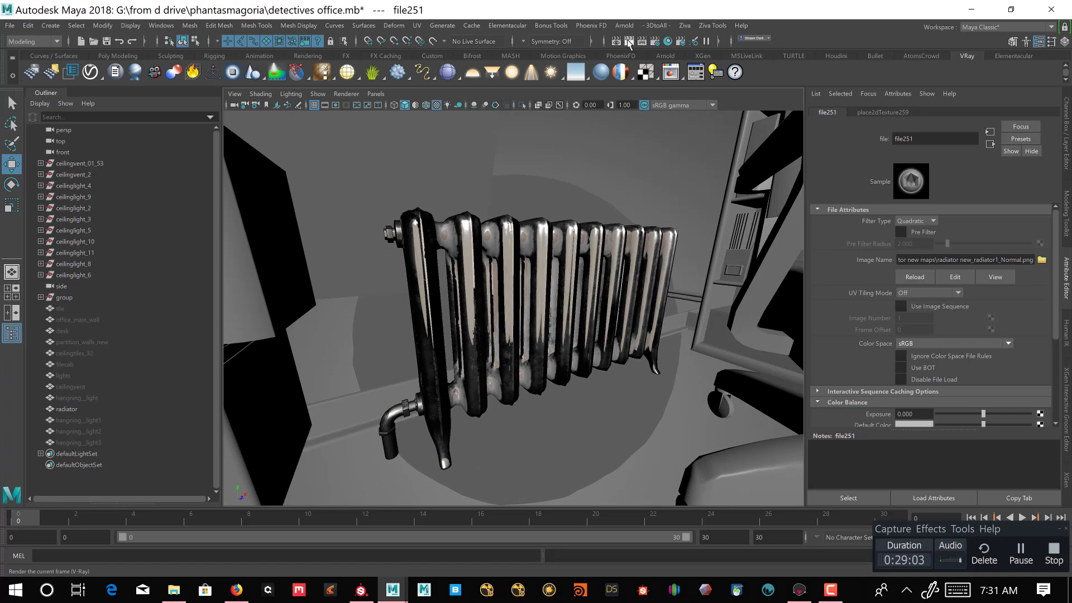
left_click(628, 42)
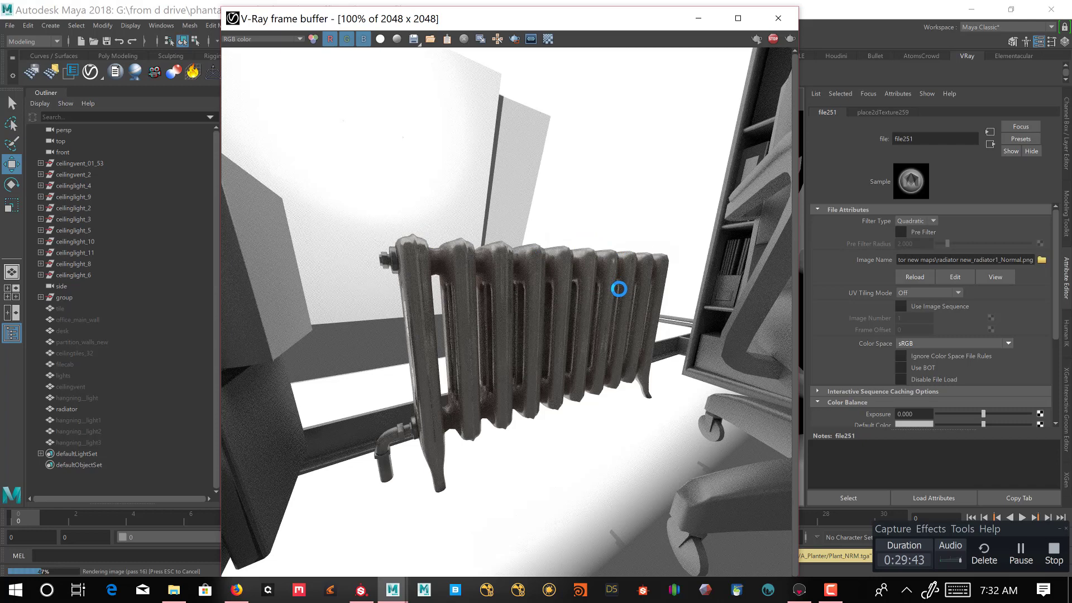
key("Escape")
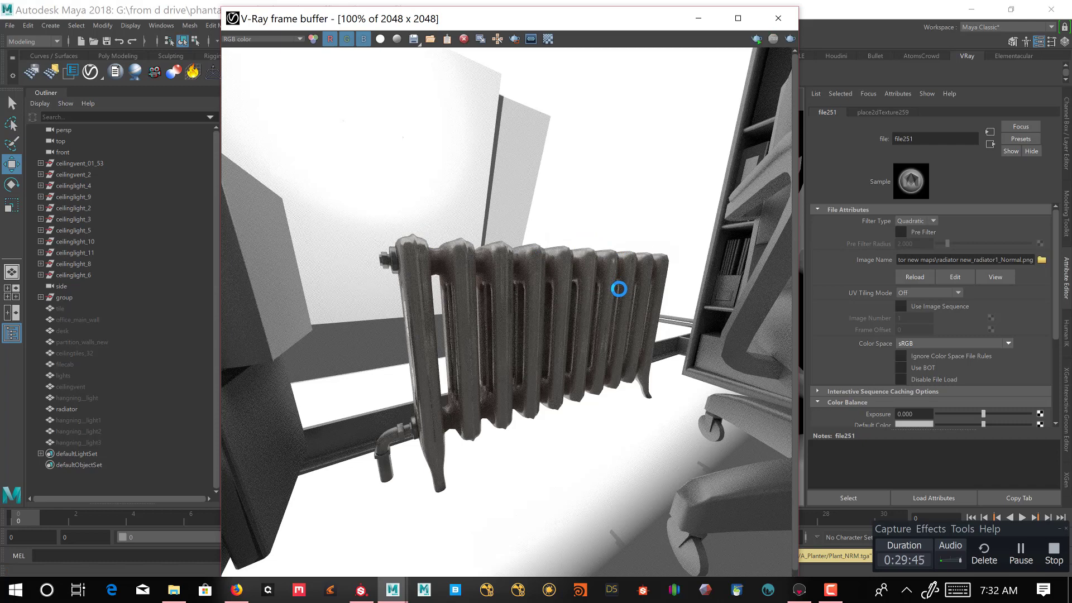
left_click(779, 22)
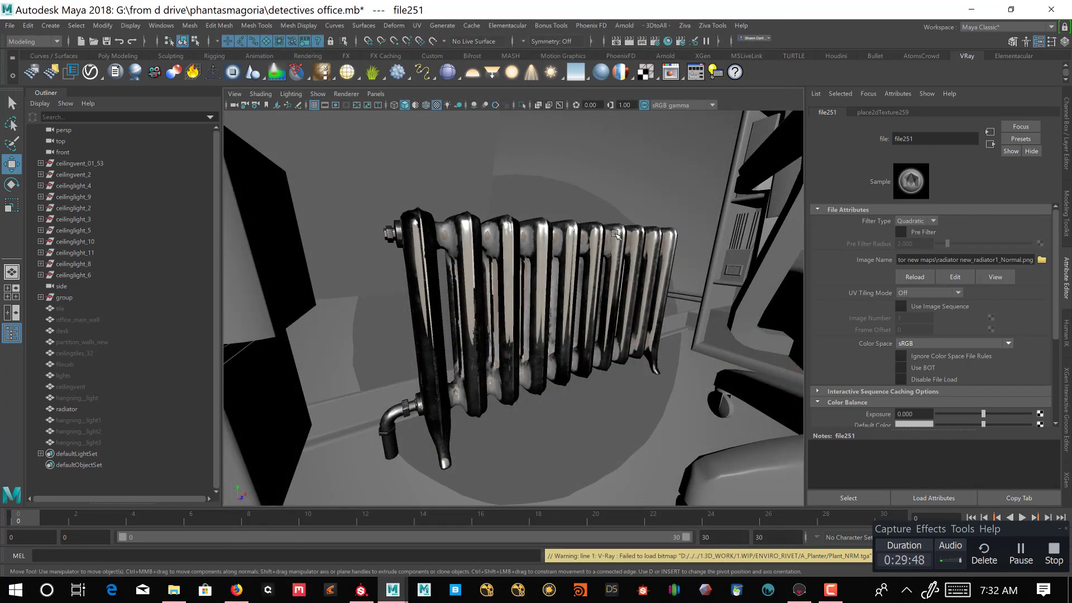
Turn off Alpha Is Luminance on the Refraction IOR texture of radiator1 and render the current frame again.
left_click(656, 249)
scroll(969, 274, "up", 5)
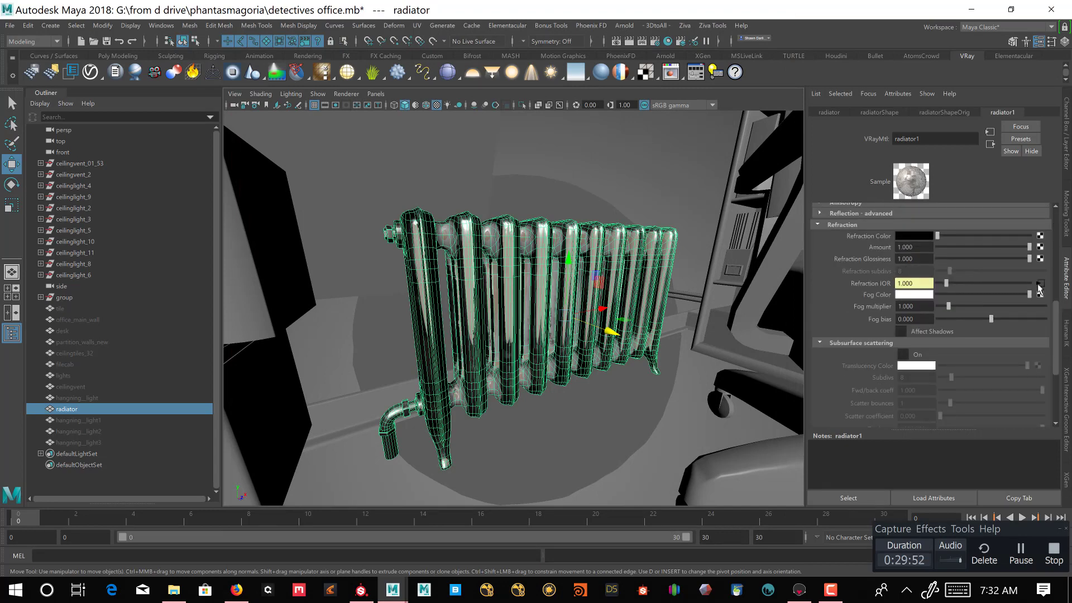
left_click(1039, 283)
scroll(964, 344, "down", 5)
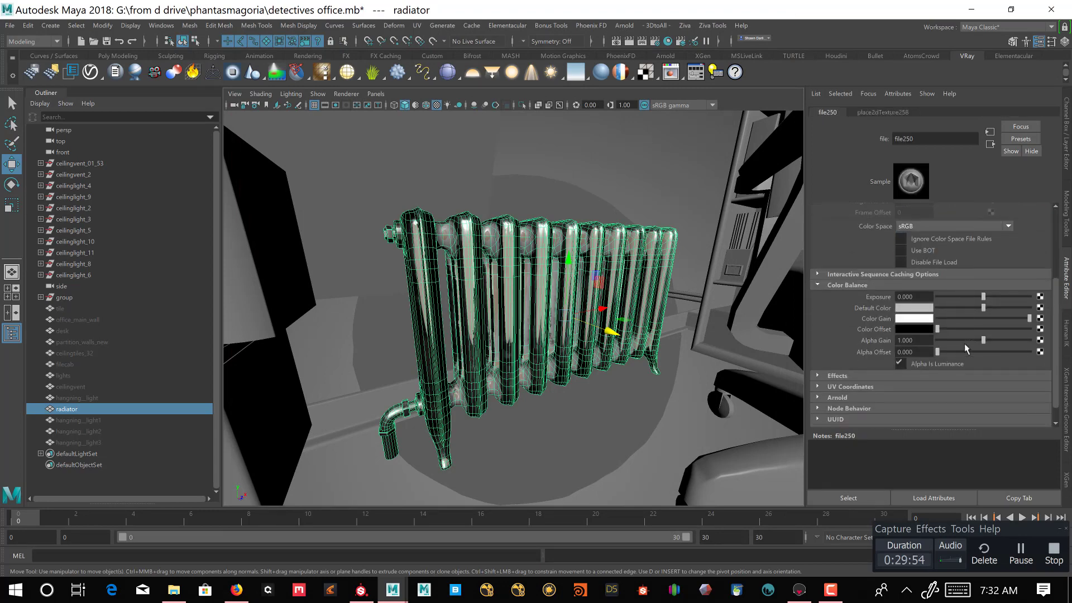
left_click(901, 364)
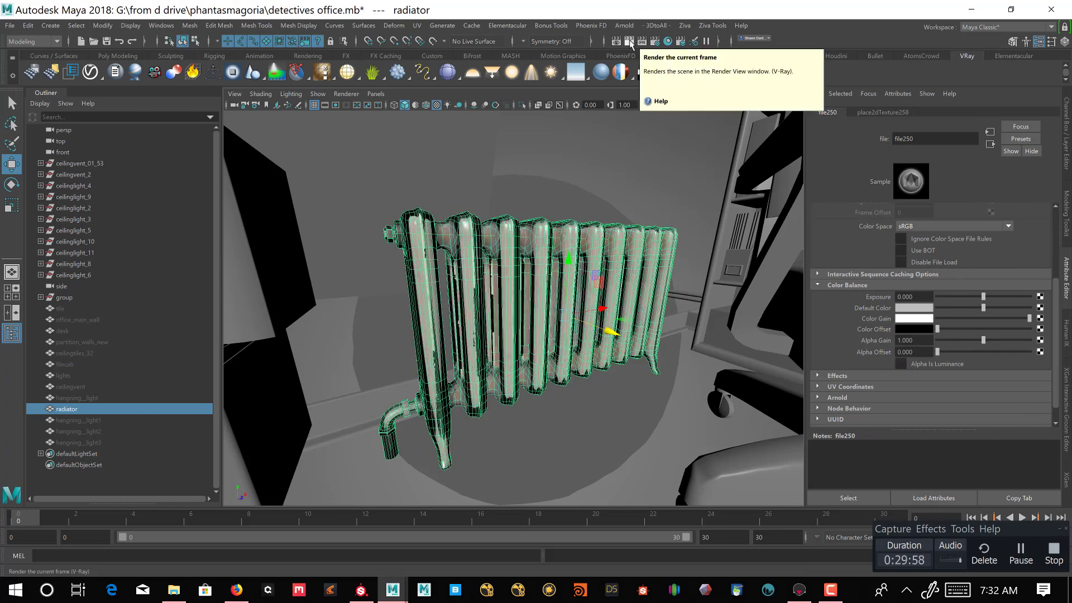
left_click(630, 42)
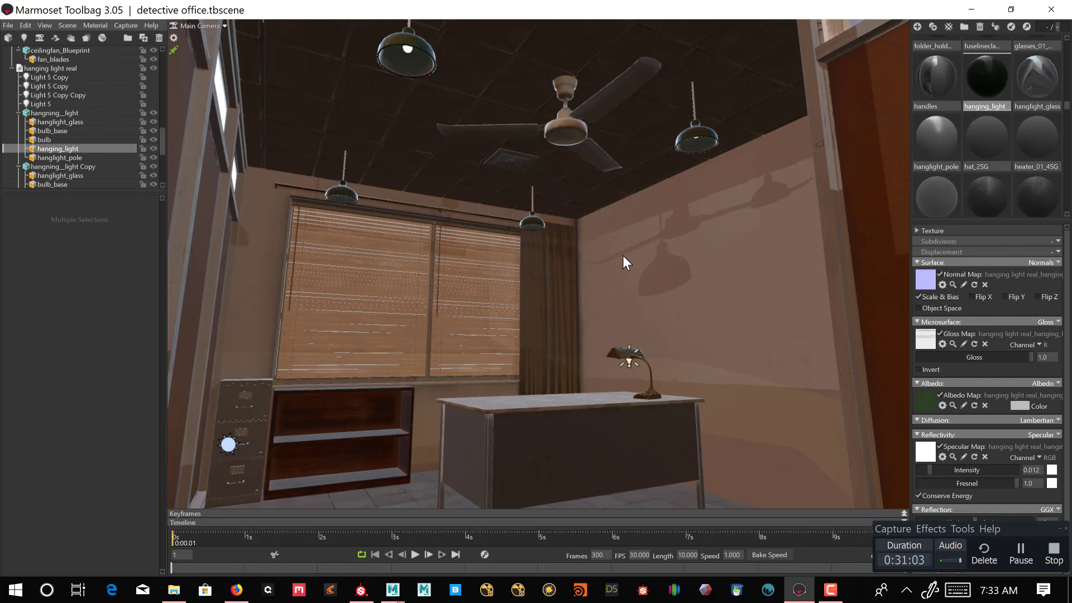
Import the "radiator new" FBX model from the CB1971SaigonOfficeRetroEnvironment folder into the office scene.
mouse_move(623, 255)
left_mouse_down()
mouse_move(622, 272)
mouse_move(597, 290)
mouse_move(628, 309)
mouse_move(621, 290)
mouse_move(642, 267)
mouse_move(627, 264)
mouse_move(629, 276)
left_mouse_up()
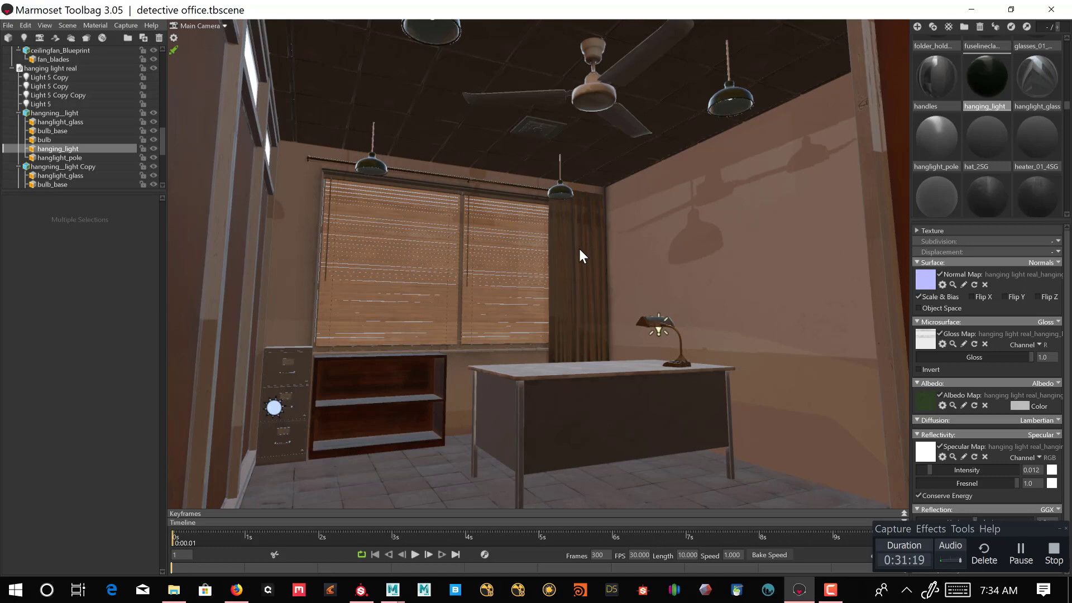
left_click(8, 26)
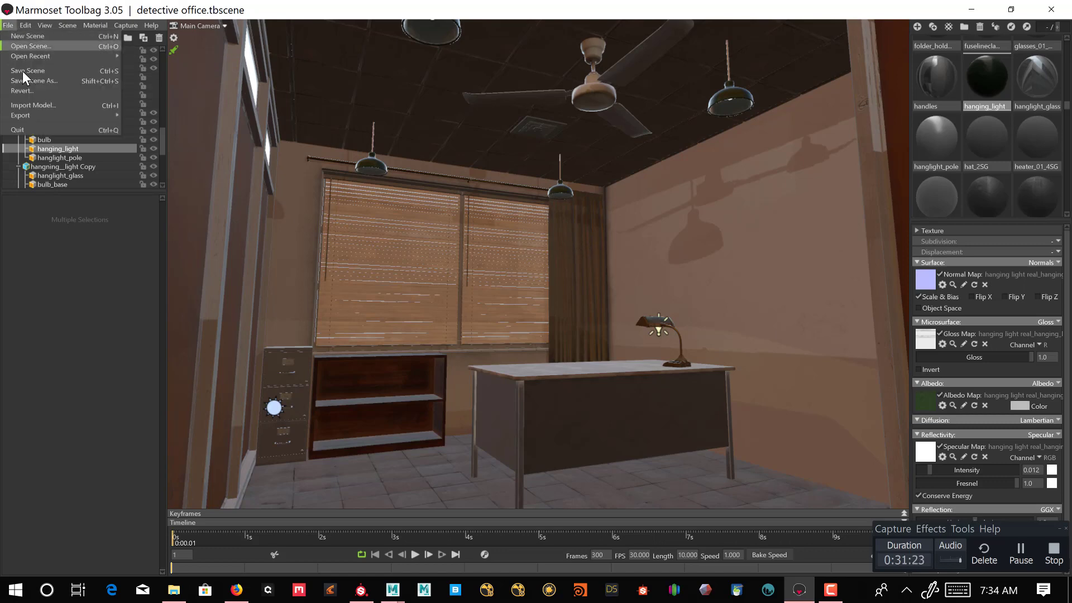
left_click(34, 103)
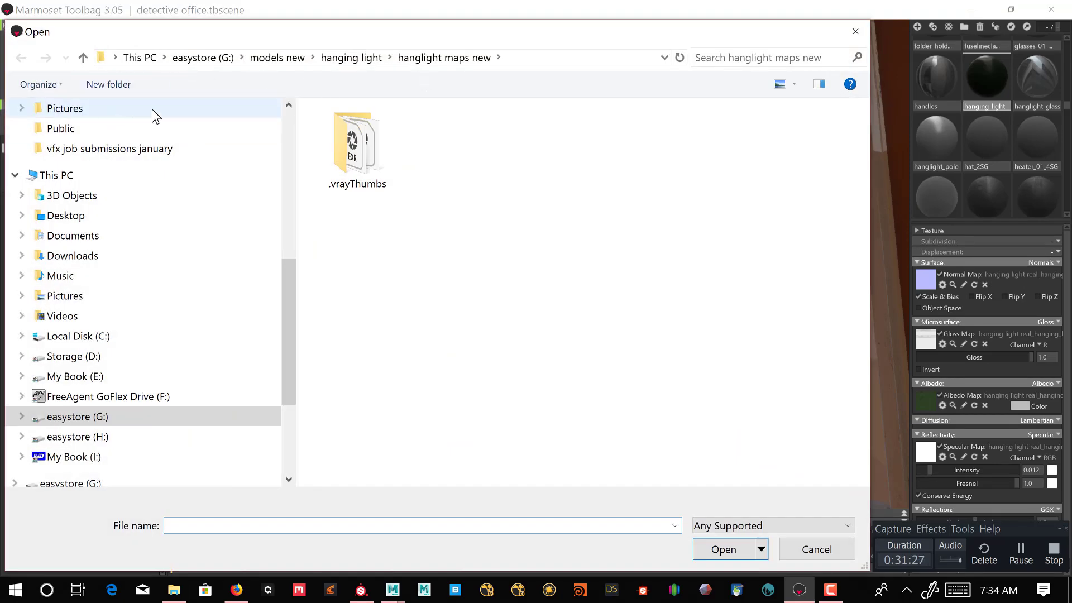
left_click(82, 57)
left_click(82, 58)
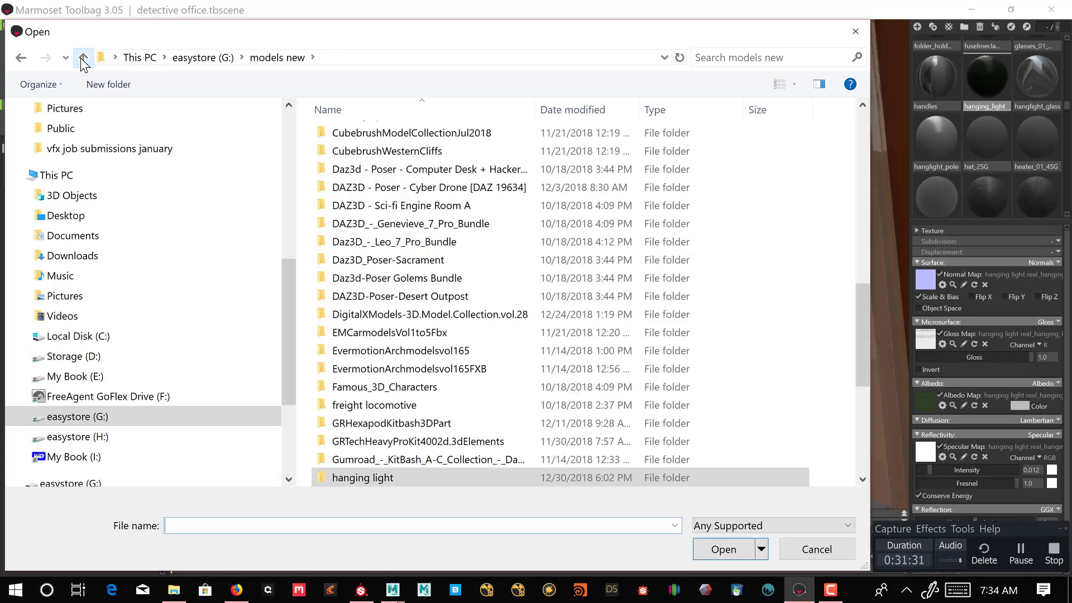
scroll(507, 320, "down", 1)
scroll(507, 320, "down", 1)
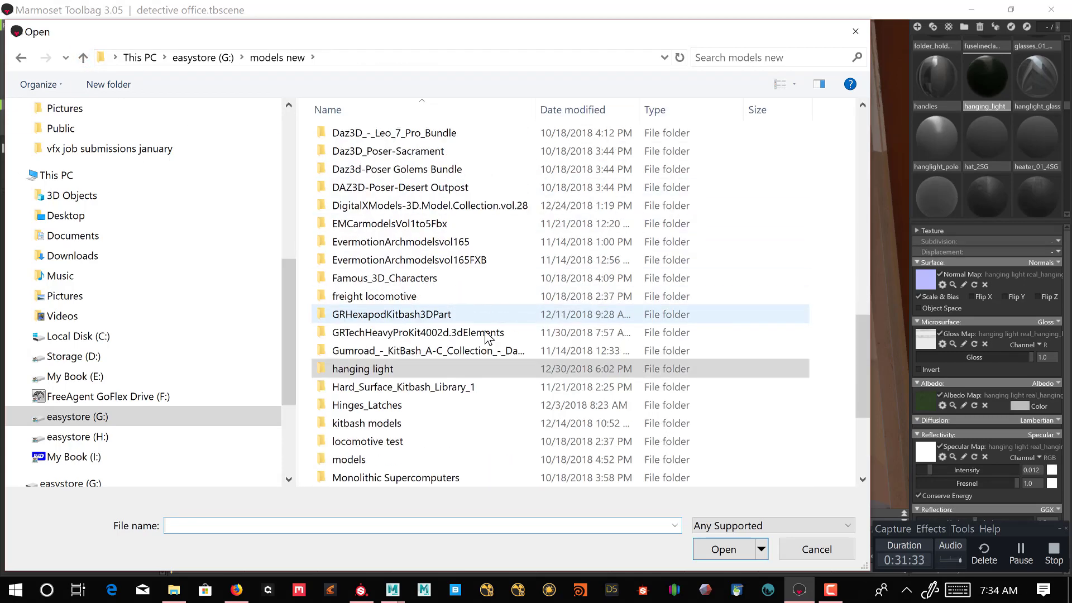
scroll(468, 242, "down", 2)
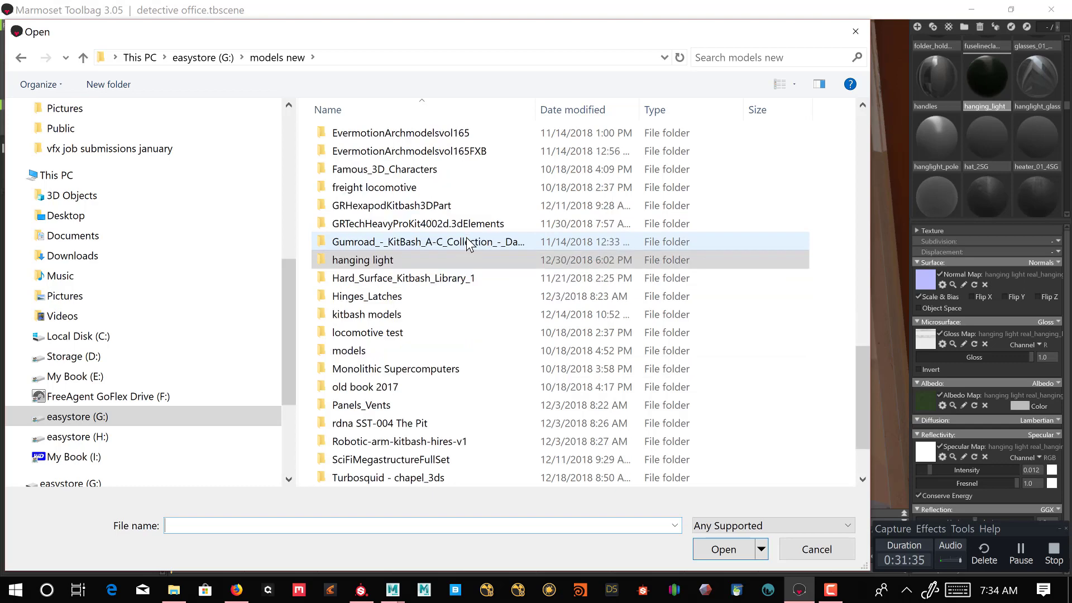
scroll(450, 244, "up", 13)
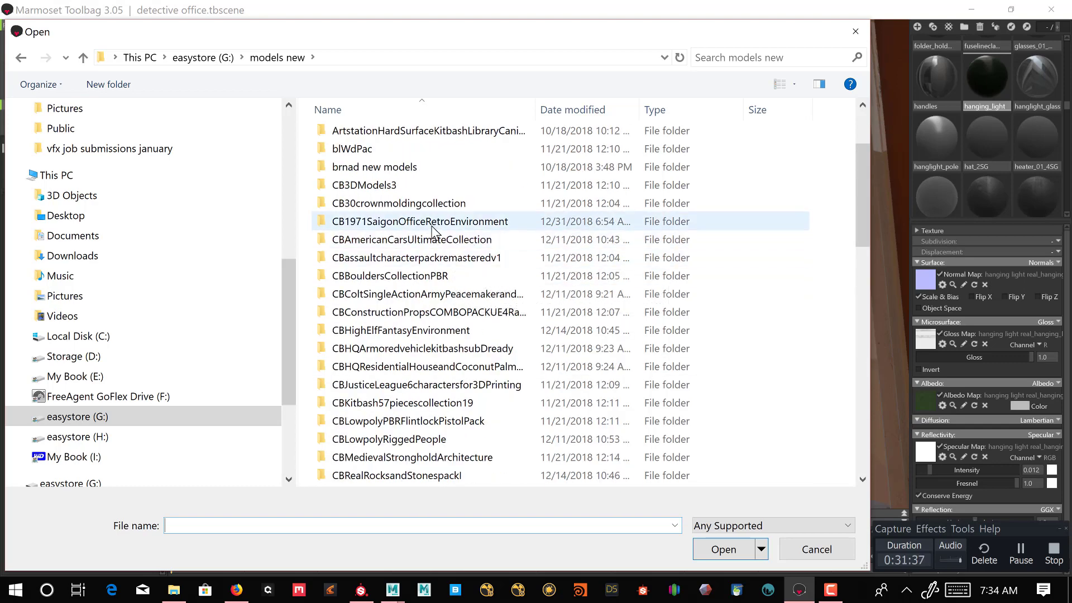
double_click(430, 221)
scroll(435, 266, "down", 1)
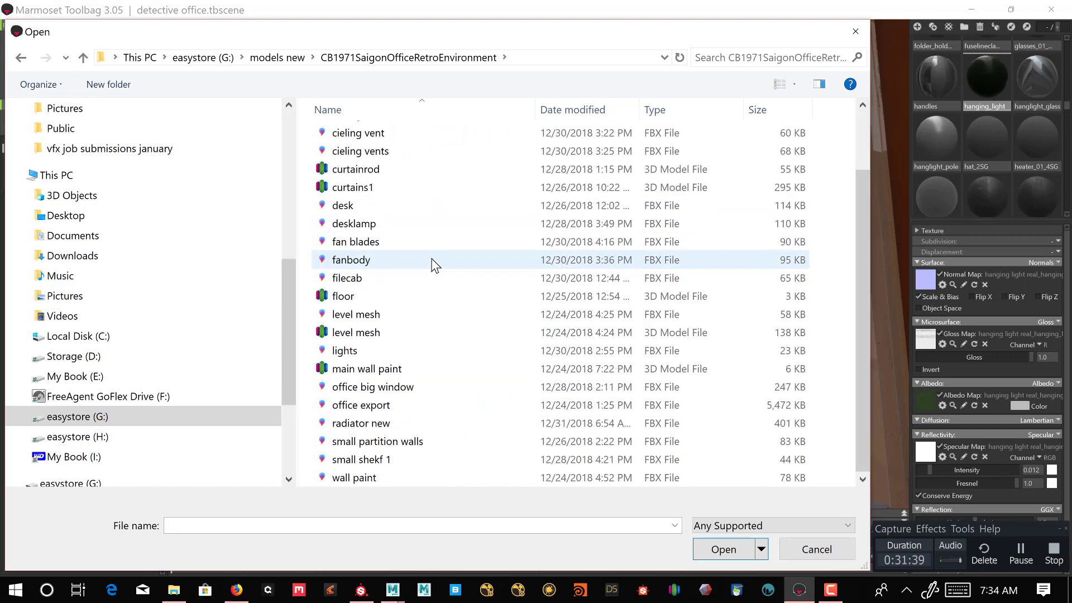
double_click(371, 423)
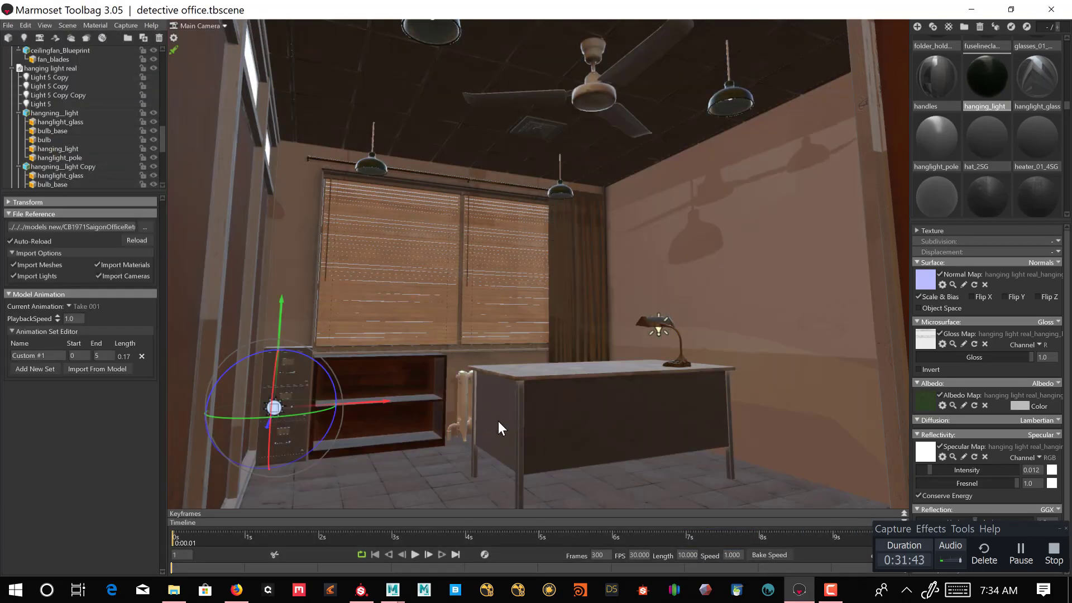
Examine the imported radiator and its placement between the shelf and the curtain from several angles.
right_click_drag(488, 440, 511, 397, "alt")
middle_click_drag(511, 396, 582, 304, "alt")
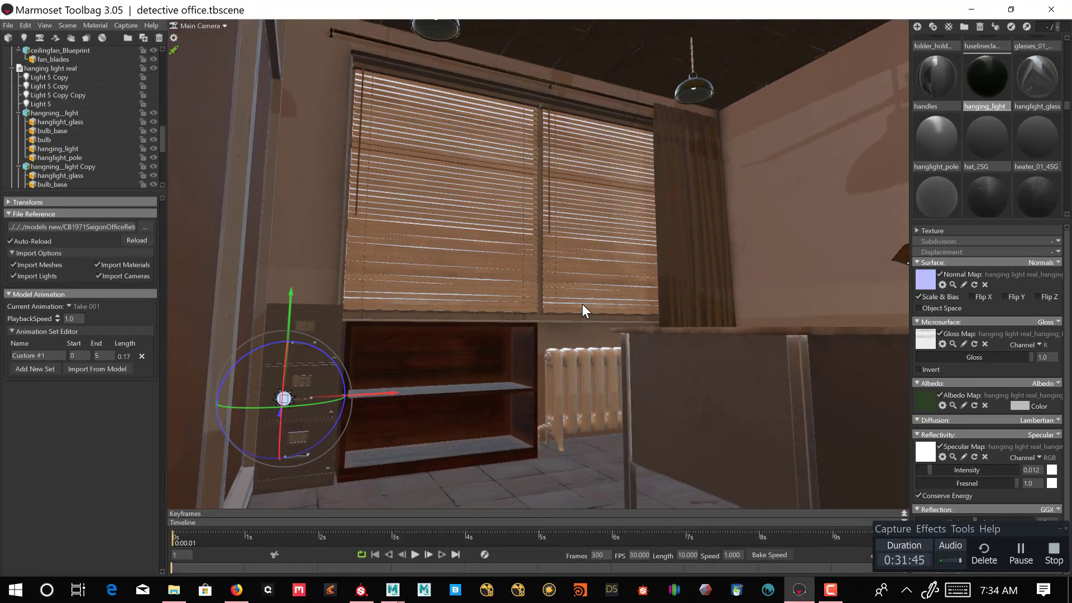
right_click_drag(582, 304, 689, 453, "alt")
mouse_move(689, 453)
left_mouse_down("alt")
mouse_move(674, 424)
mouse_move(678, 452)
left_mouse_up("alt")
middle_click_drag(678, 452, 685, 421, "alt")
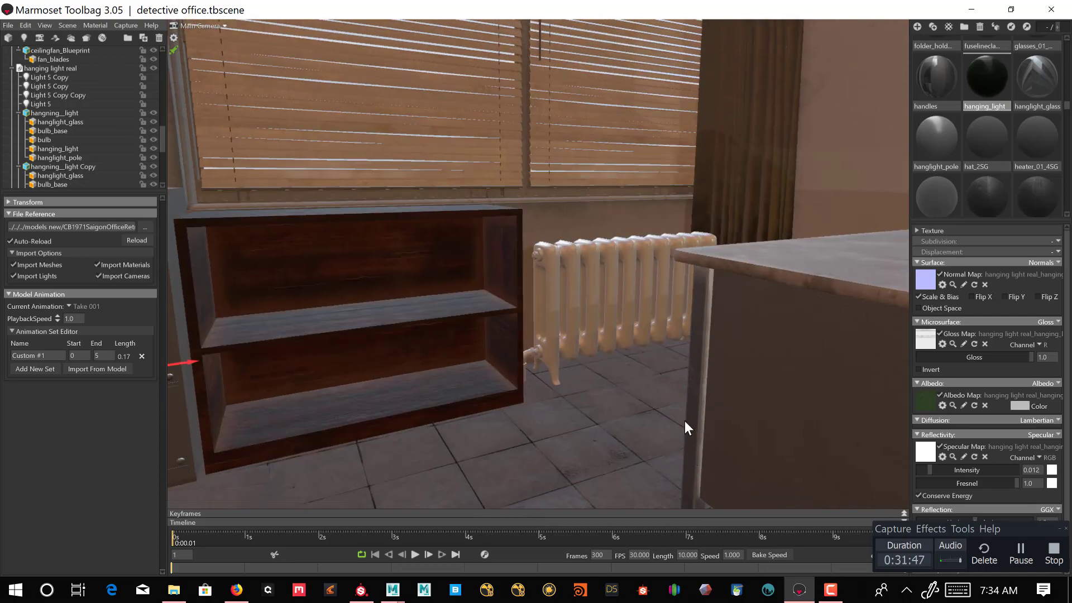
left_click_drag(685, 421, 671, 463, "alt")
middle_click_drag(672, 464, 669, 368, "alt")
mouse_move(669, 369)
left_mouse_down("alt")
mouse_move(678, 389)
mouse_move(669, 382)
left_mouse_up("alt")
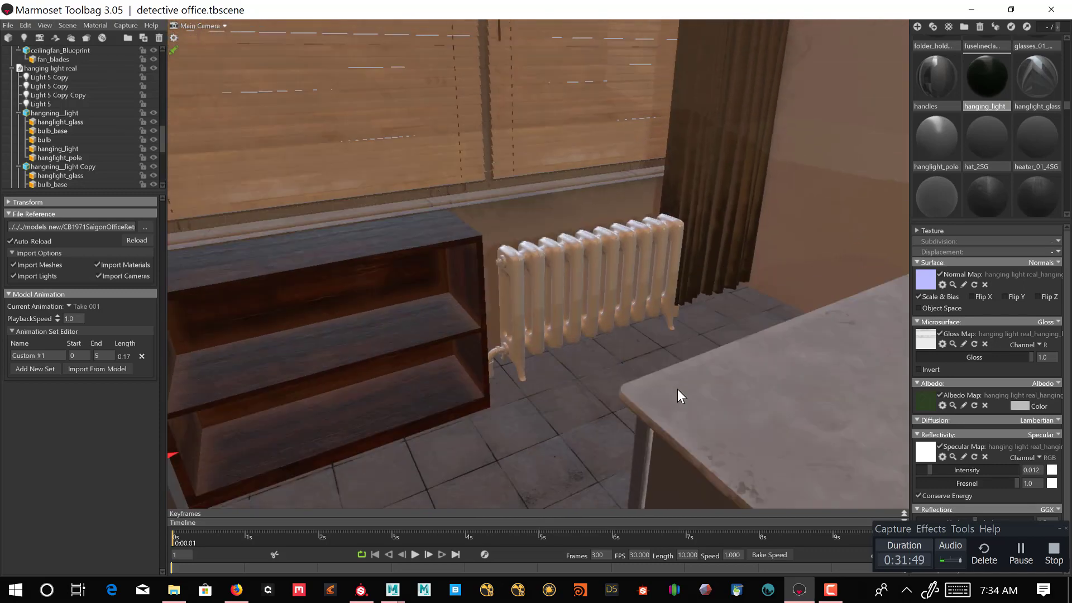
right_click_drag(669, 382, 693, 404, "alt")
middle_click_drag(693, 404, 653, 388, "alt")
left_click_drag(654, 389, 608, 354, "alt")
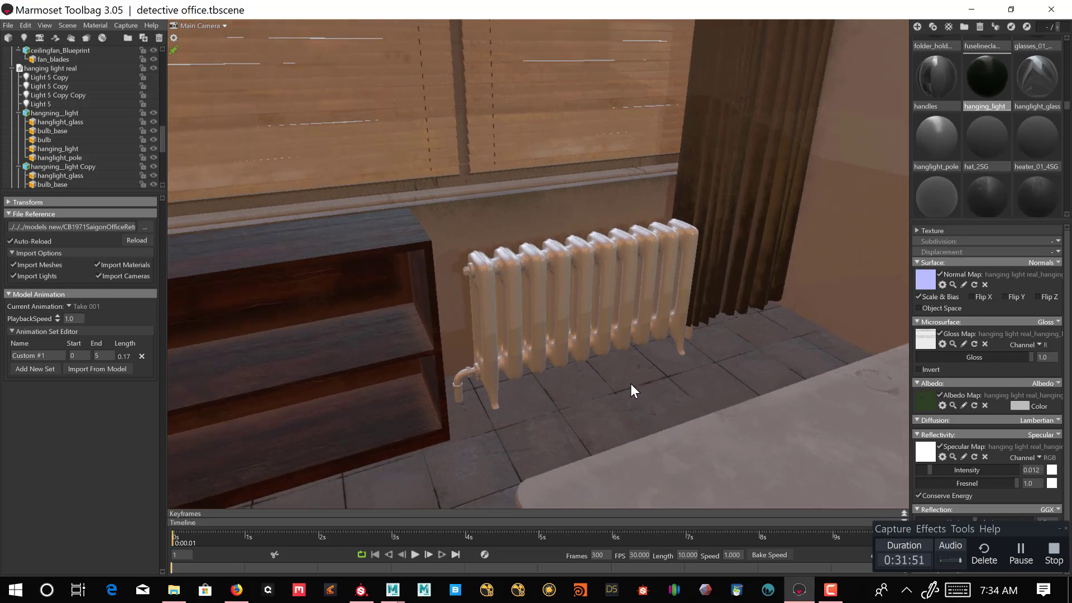
middle_click_drag(609, 354, 575, 344, "alt")
left_click_drag(575, 344, 538, 363, "alt")
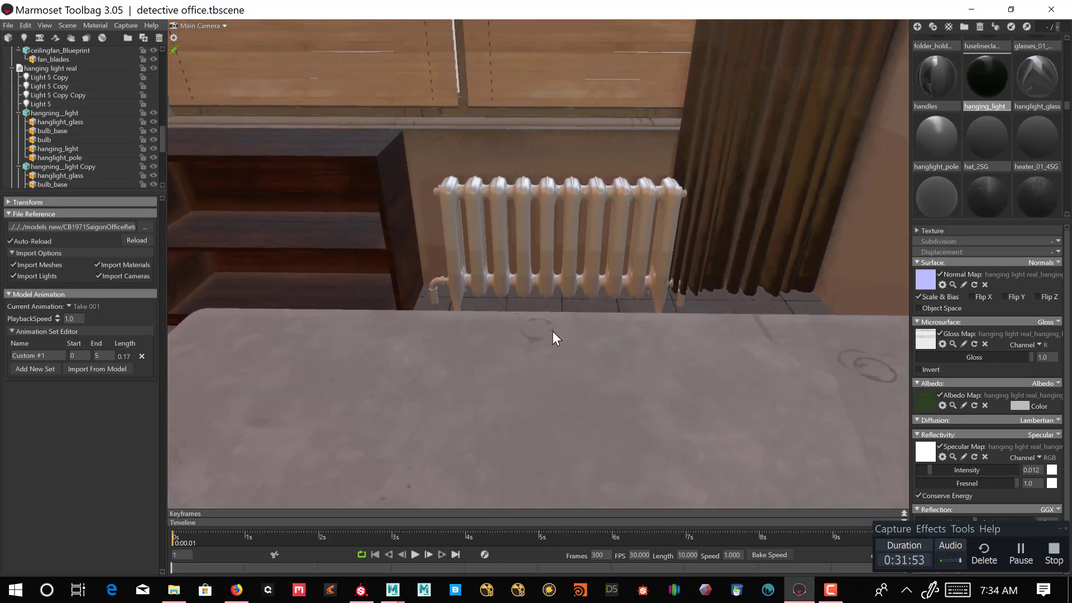
middle_click_drag(552, 331, 566, 344, "alt")
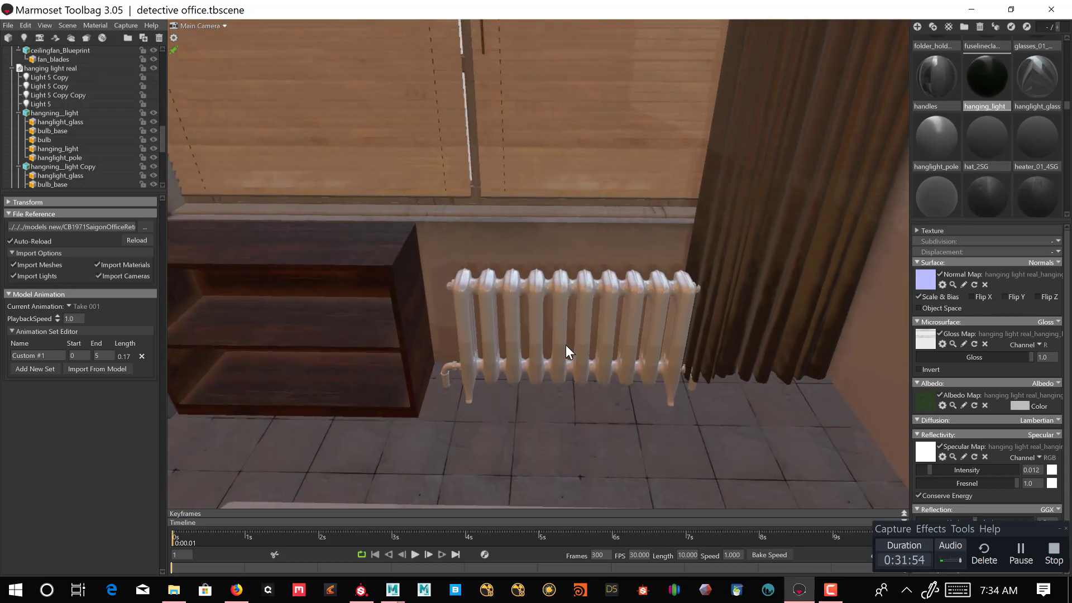
Move the radiator back along its depth axis, closer to the wall beneath the window.
left_click(586, 287)
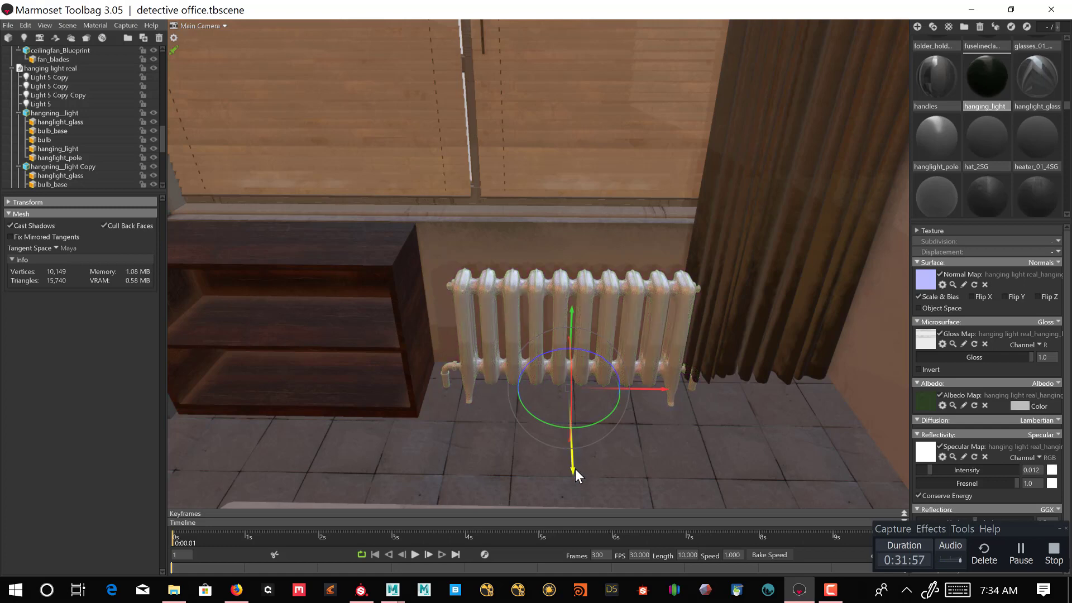
left_click_drag(573, 468, 488, 452)
left_click_drag(668, 418, 596, 429, "alt")
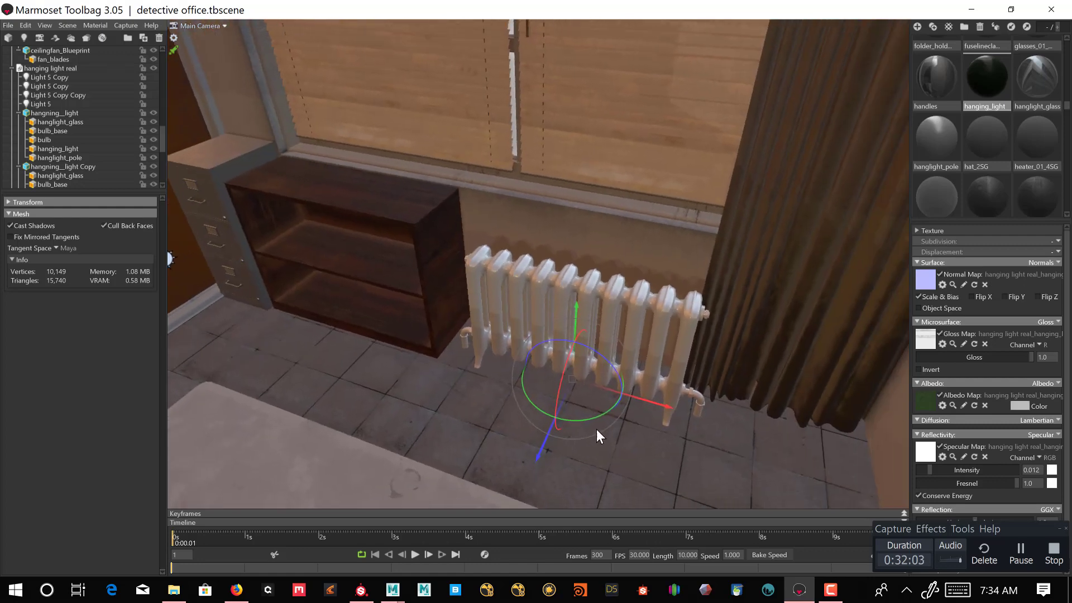
left_click_drag(665, 410, 515, 341)
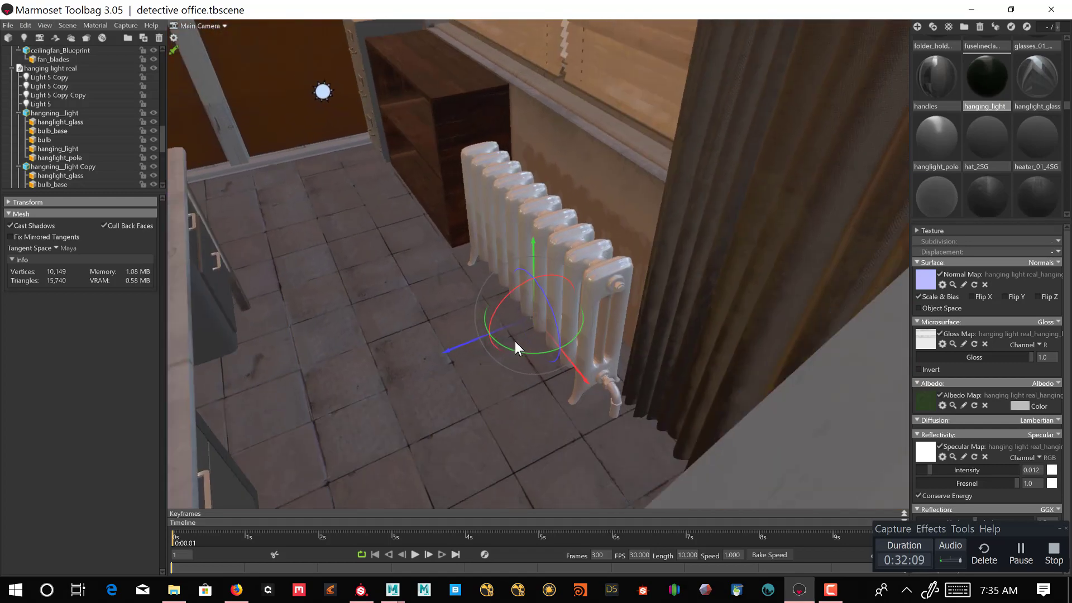
left_click_drag(446, 351, 482, 353)
left_click_drag(635, 340, 669, 285, "alt")
middle_click_drag(669, 286, 713, 302, "alt")
left_click_drag(713, 303, 759, 307, "alt")
Expand the radiator object in the scene hierarchy, select its radiator1 submesh and select the radiator1 material for editing.
scroll(632, 340, "down", 5)
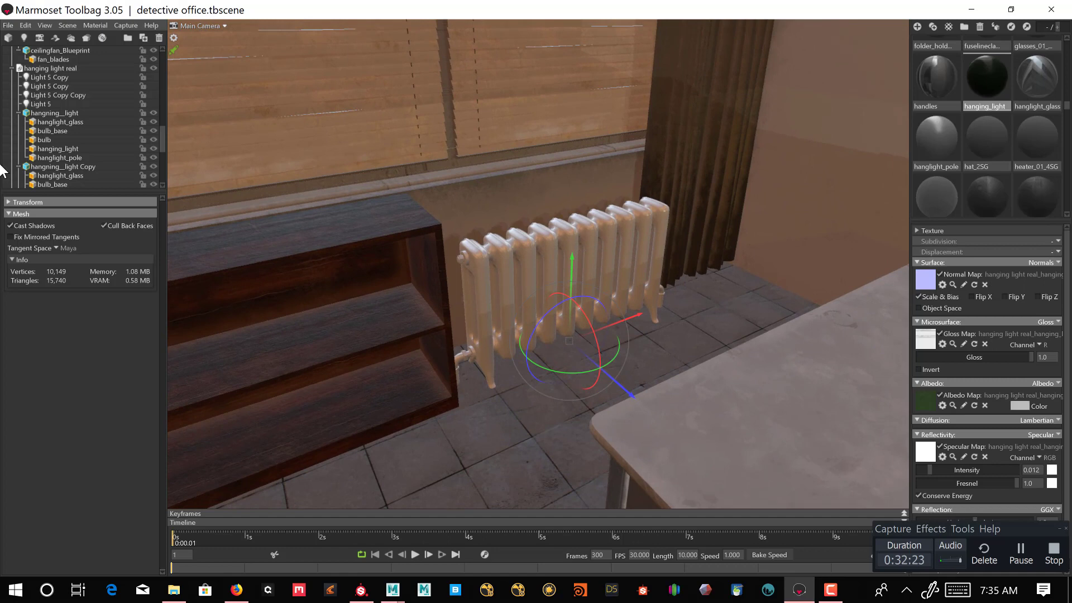
scroll(60, 174, "down", 4)
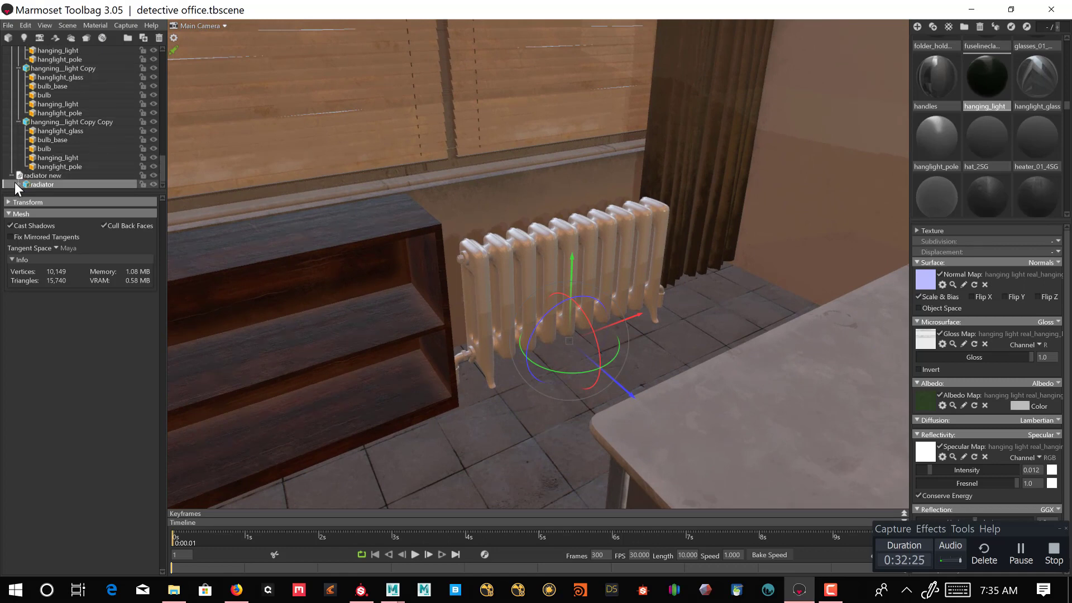
left_click(18, 185)
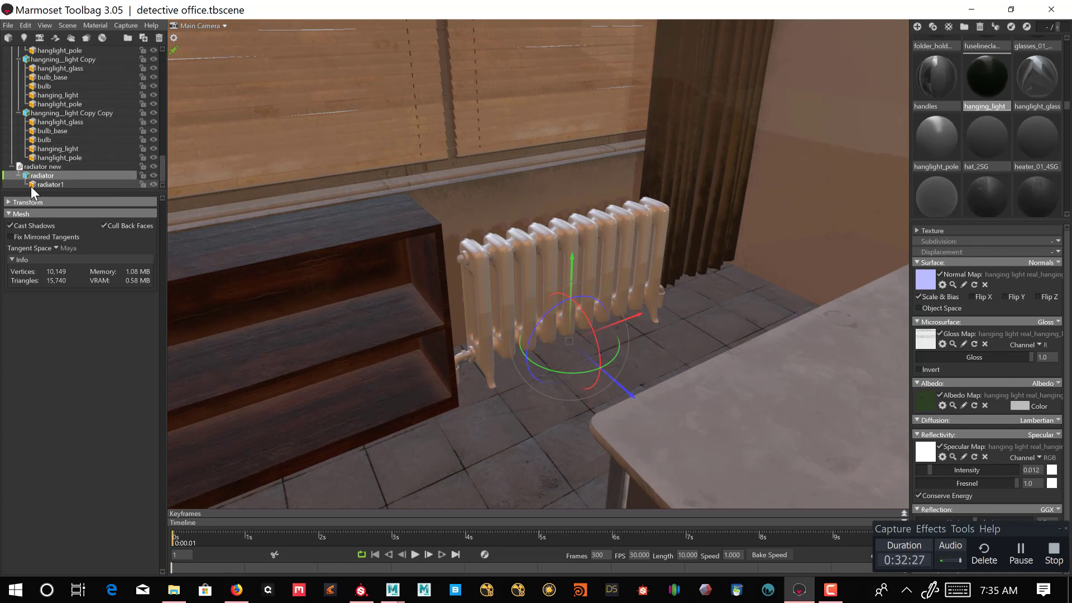
left_click(56, 185)
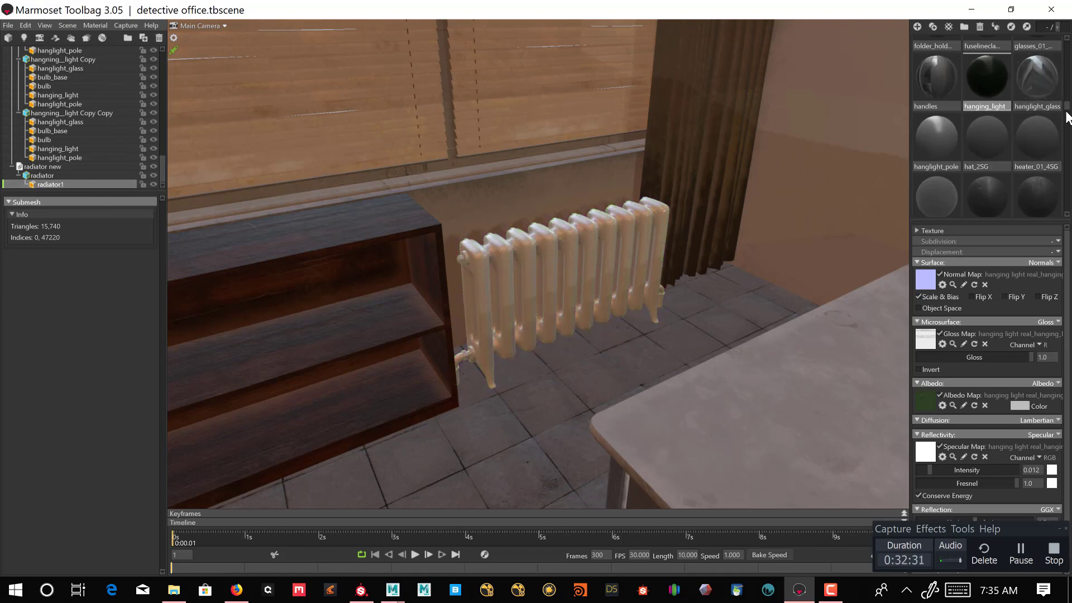
left_click_drag(1067, 110, 1067, 152)
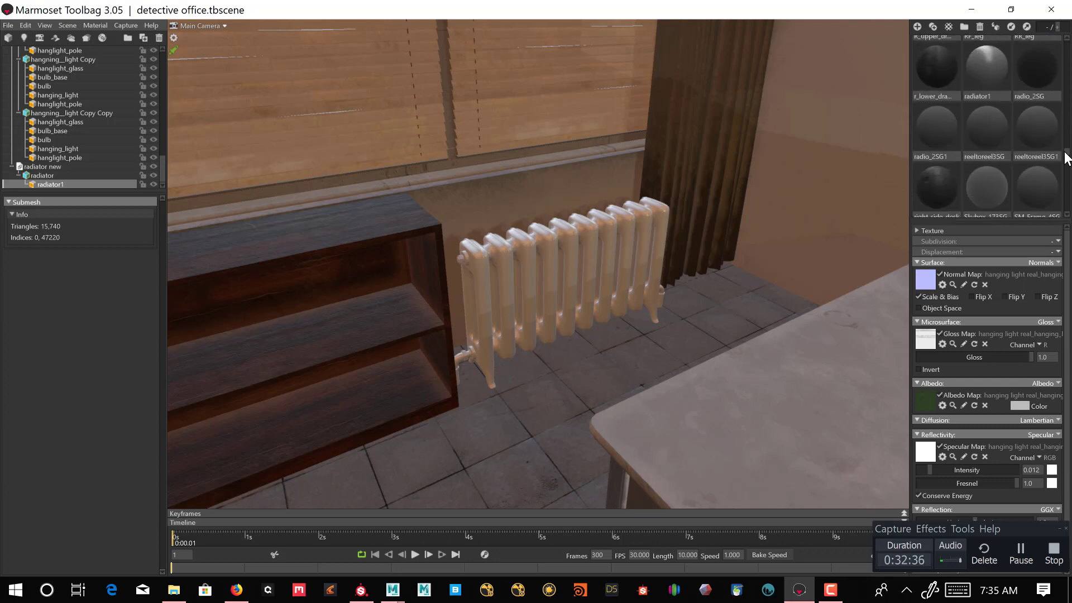
left_click(990, 63)
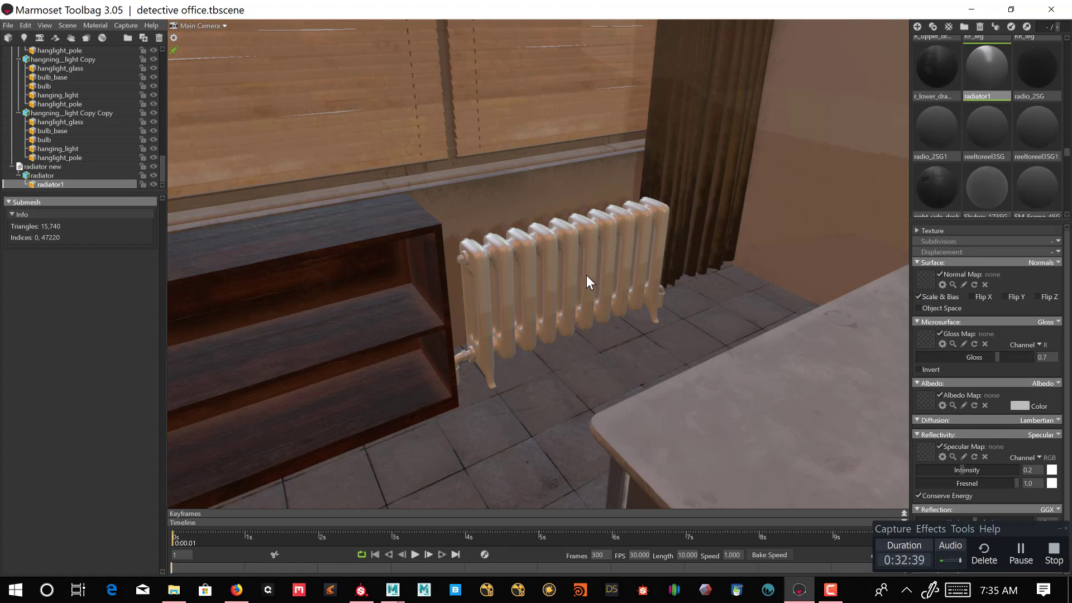
left_click(1008, 58)
Load "radiator new_radiator1_Normal" from the radiator new maps folder as the normal map of the radiator1 material.
left_click(929, 276)
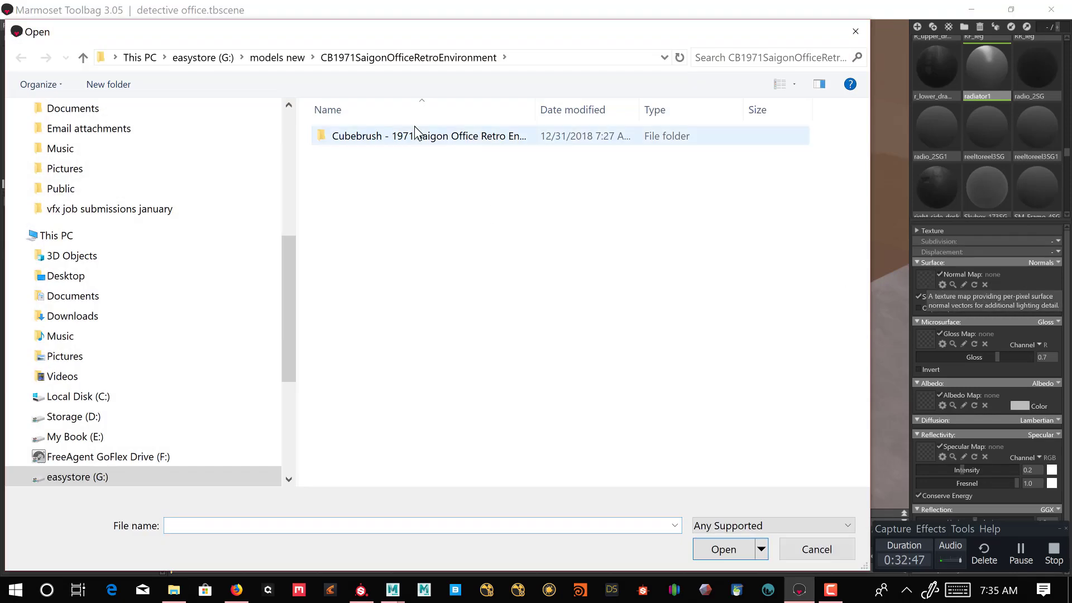
left_click(423, 137)
double_click(424, 138)
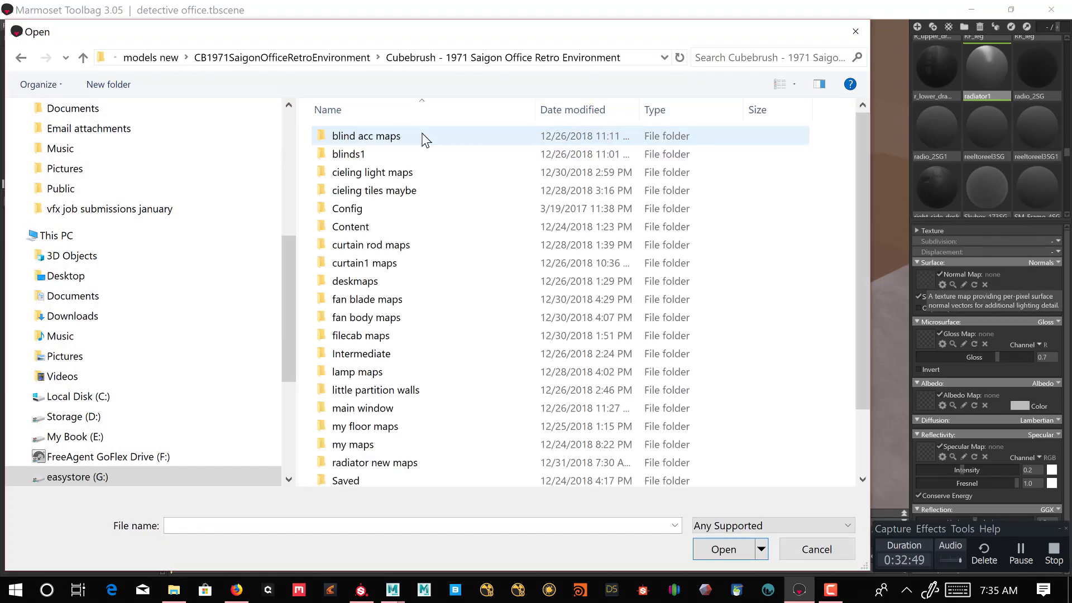
scroll(446, 274, "down", 2)
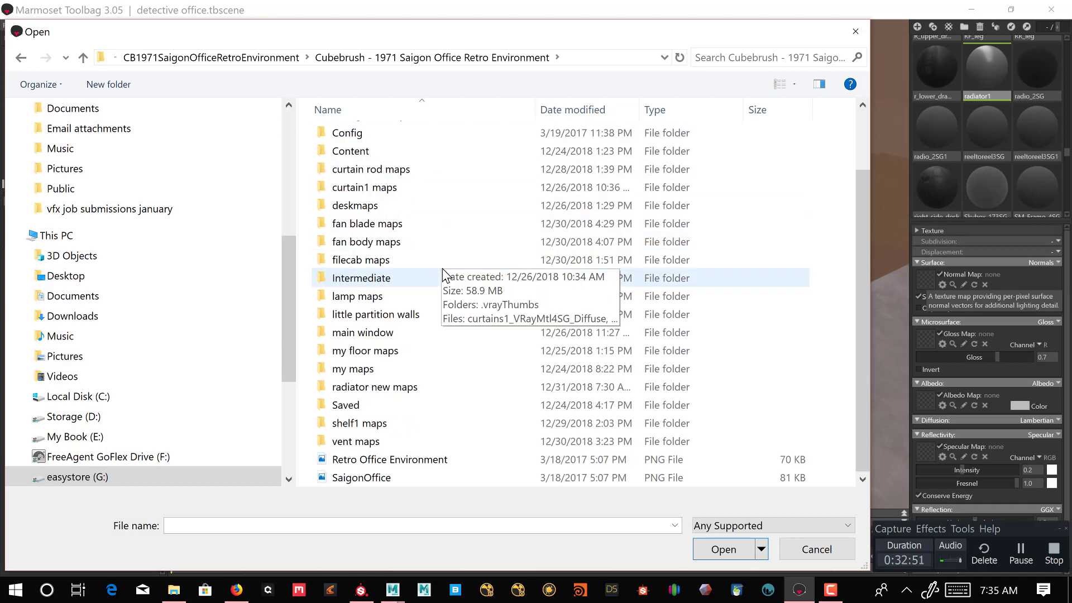
double_click(372, 388)
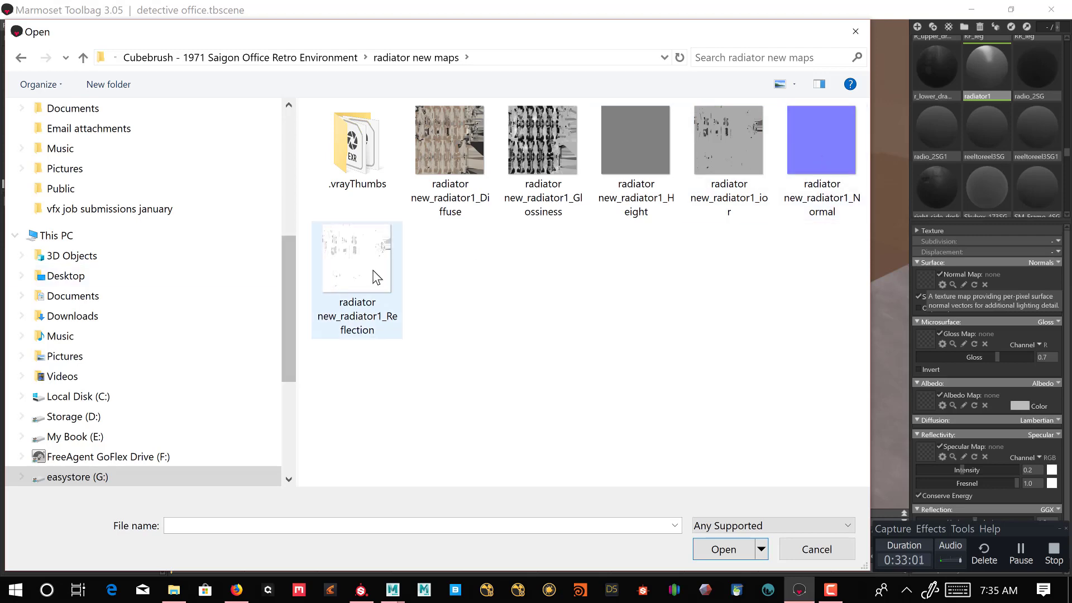
double_click(822, 149)
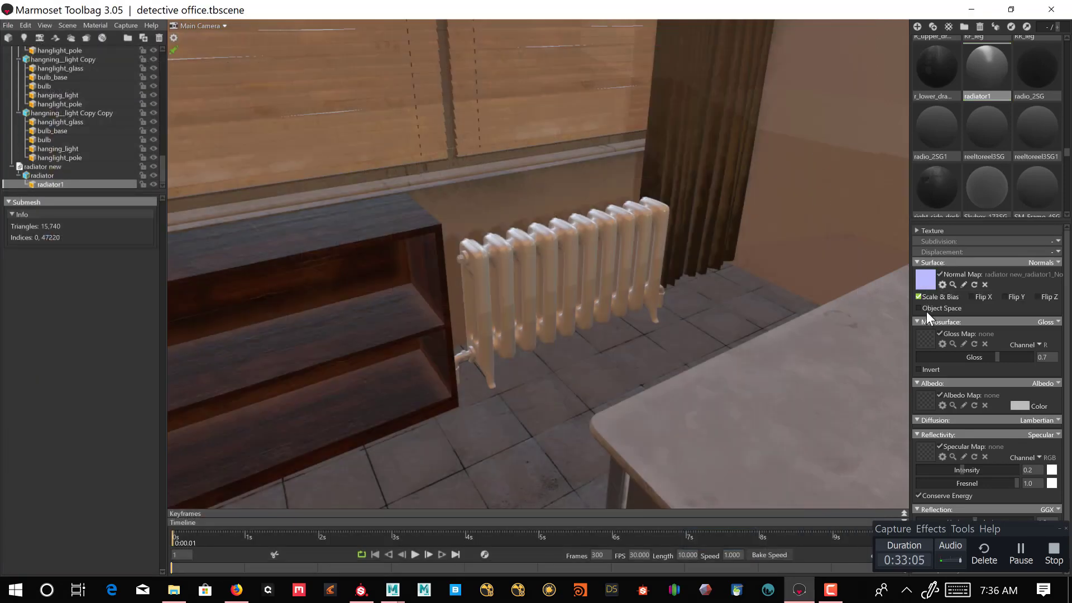
Load "radiator new_radiator1_Glossiness" as the gloss map and "radiator new_radiator1_Diffuse" as the albedo map of the radiator1 material.
left_click(927, 338)
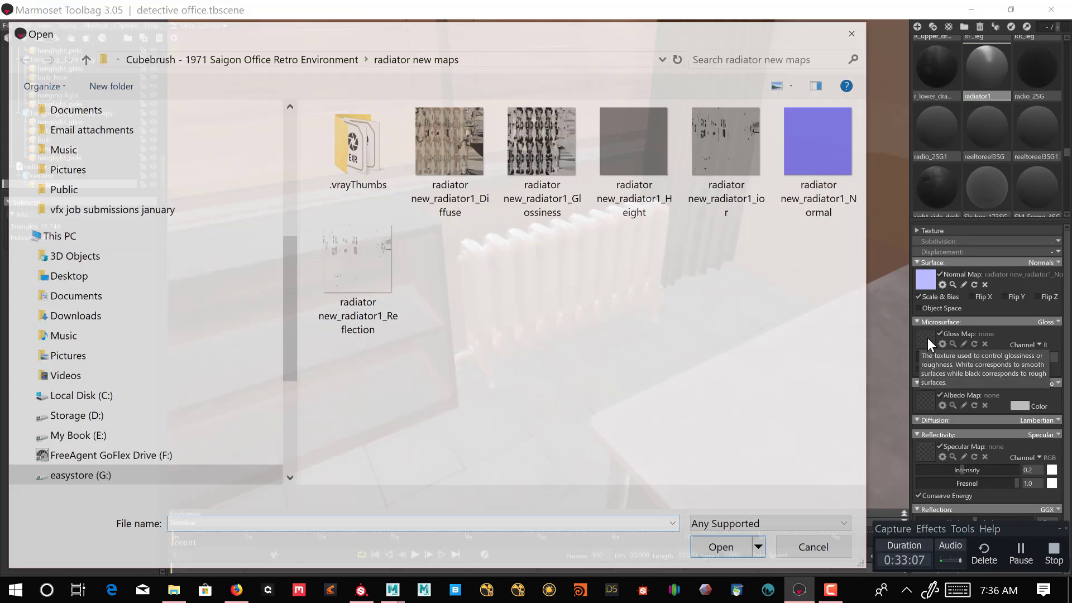
left_click(559, 160)
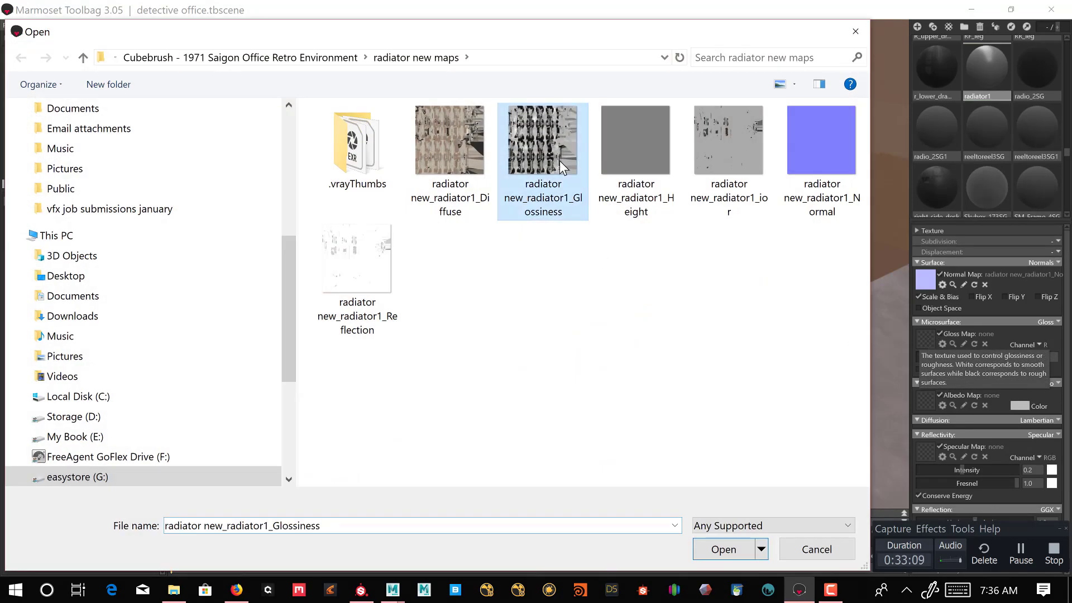
double_click(560, 159)
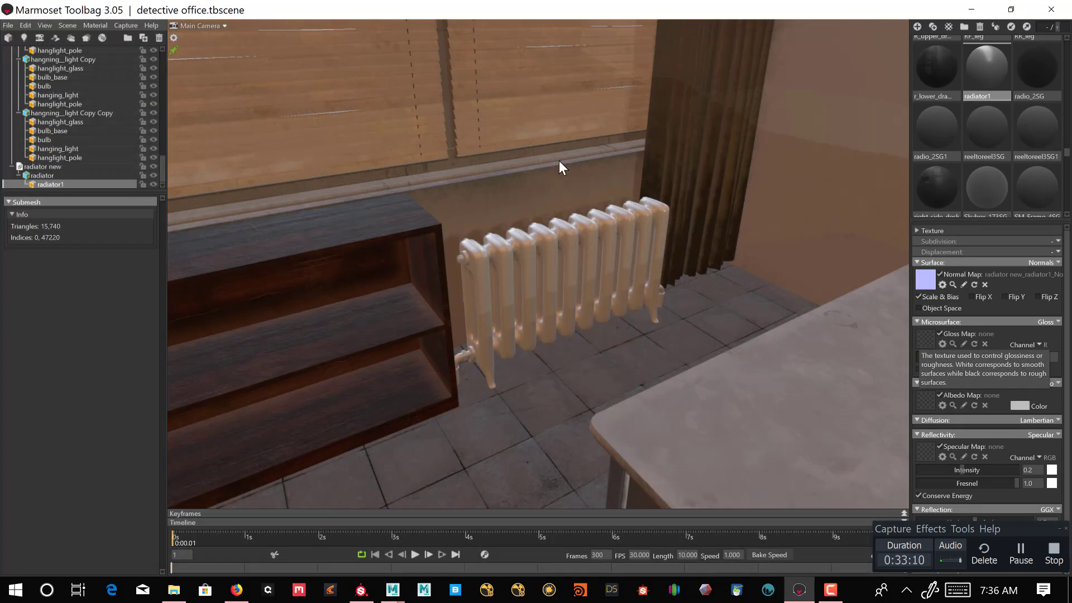
left_click(925, 401)
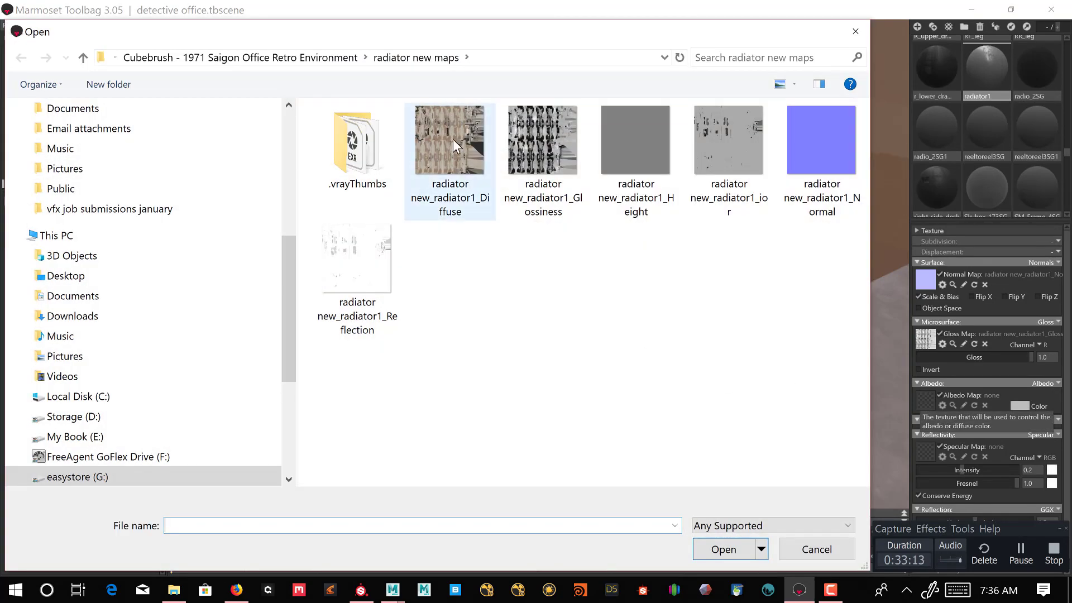
double_click(453, 139)
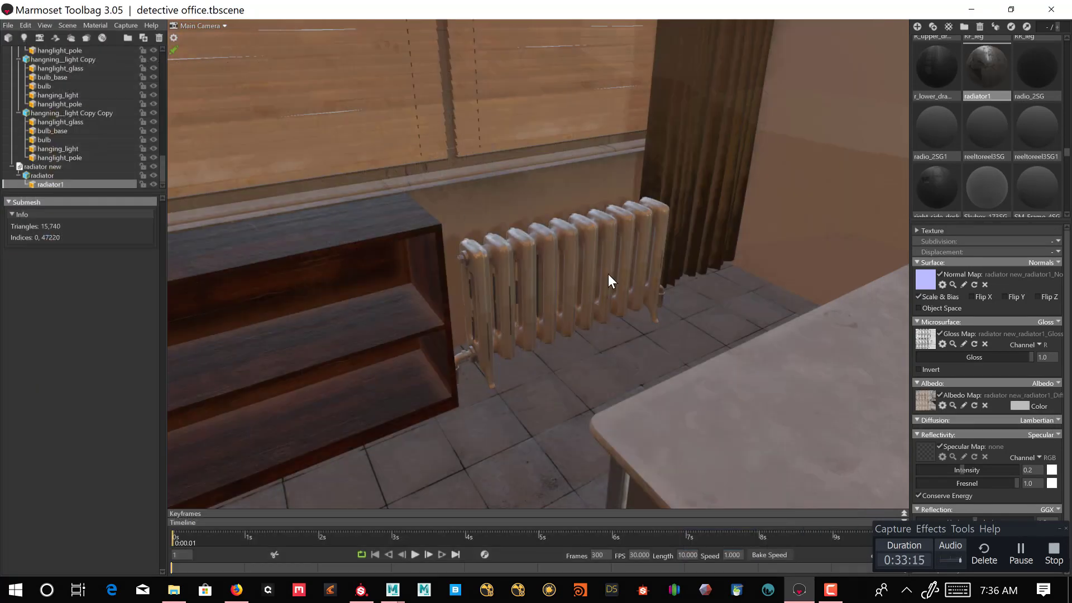
Load "radiator new_radiator1_Reflection" as the specular map of the radiator1 material and set the specular intensity to 0.02.
left_click(921, 449)
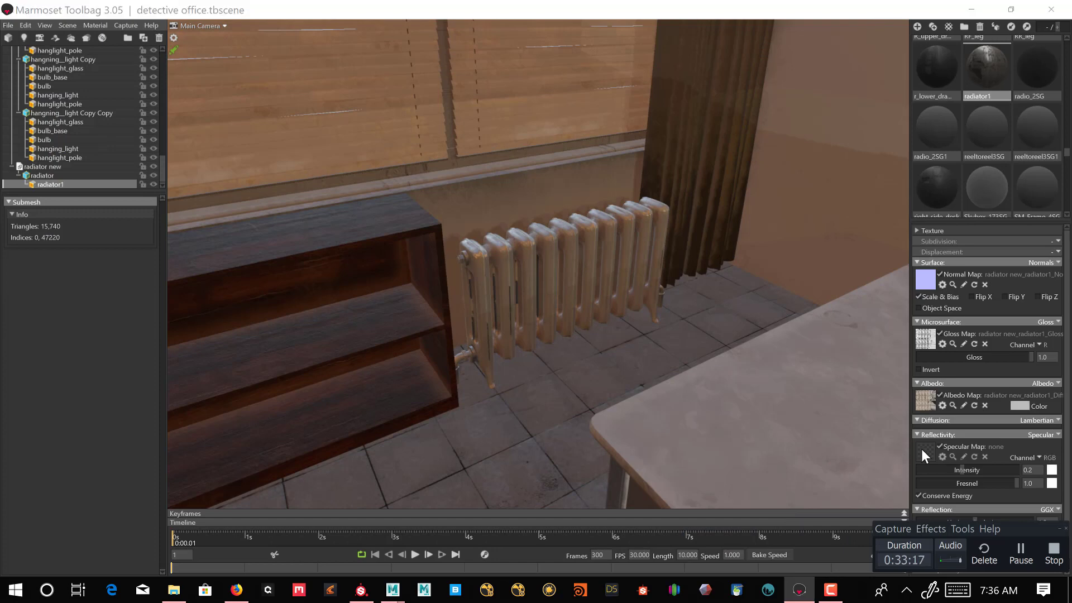
double_click(354, 266)
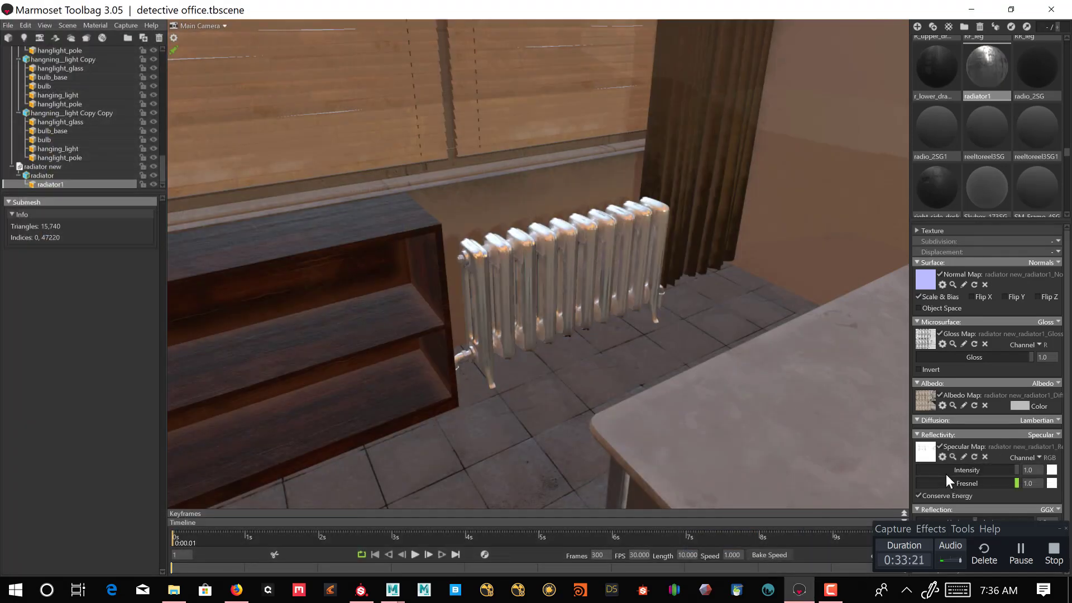
left_click_drag(983, 469, 931, 471)
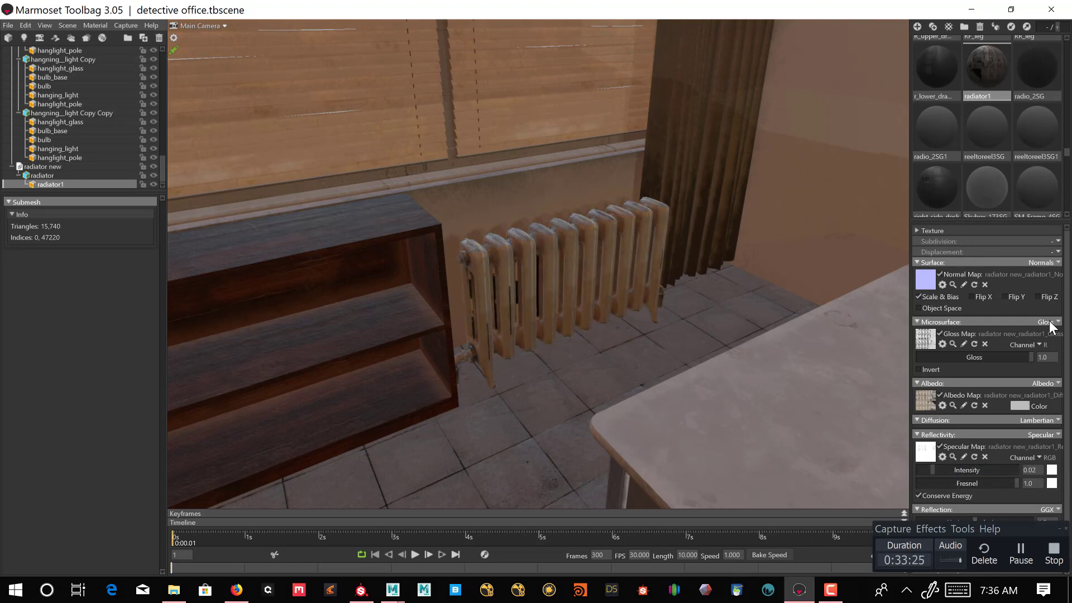
Set the radiator1 material's transparency to Refraction and load "radiator new_radiator1_ior" as its refraction mask.
scroll(1053, 327, "down", 1)
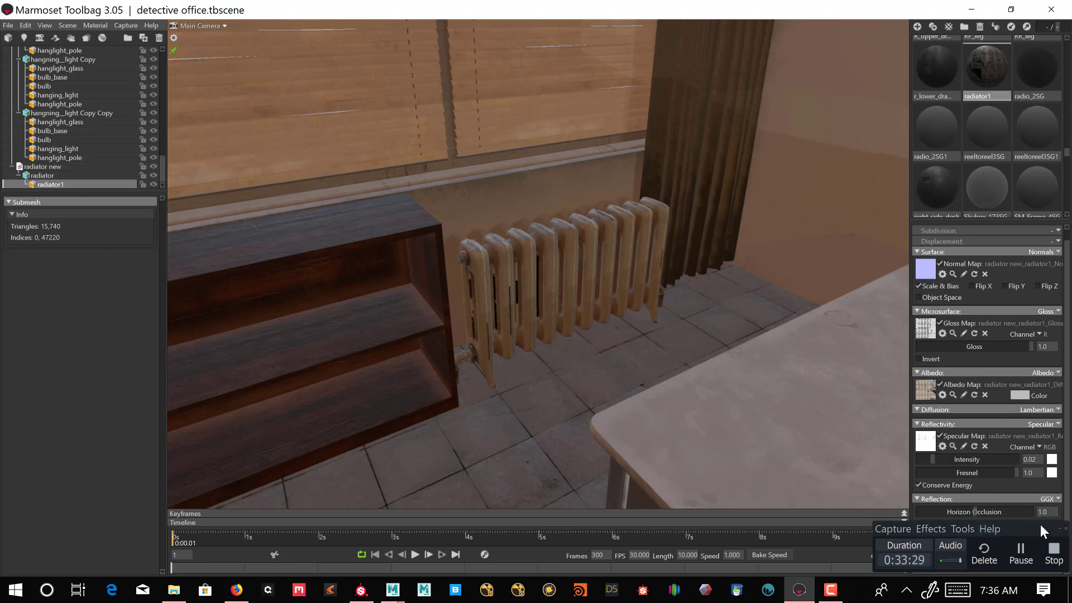
left_click(1060, 528)
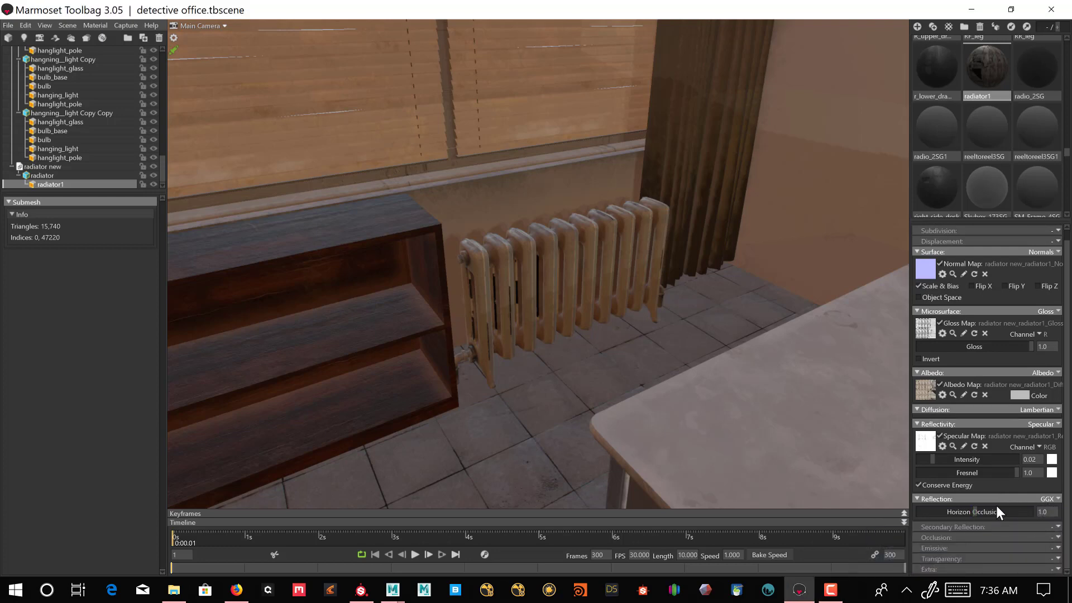
left_click(1056, 558)
left_click(1027, 546)
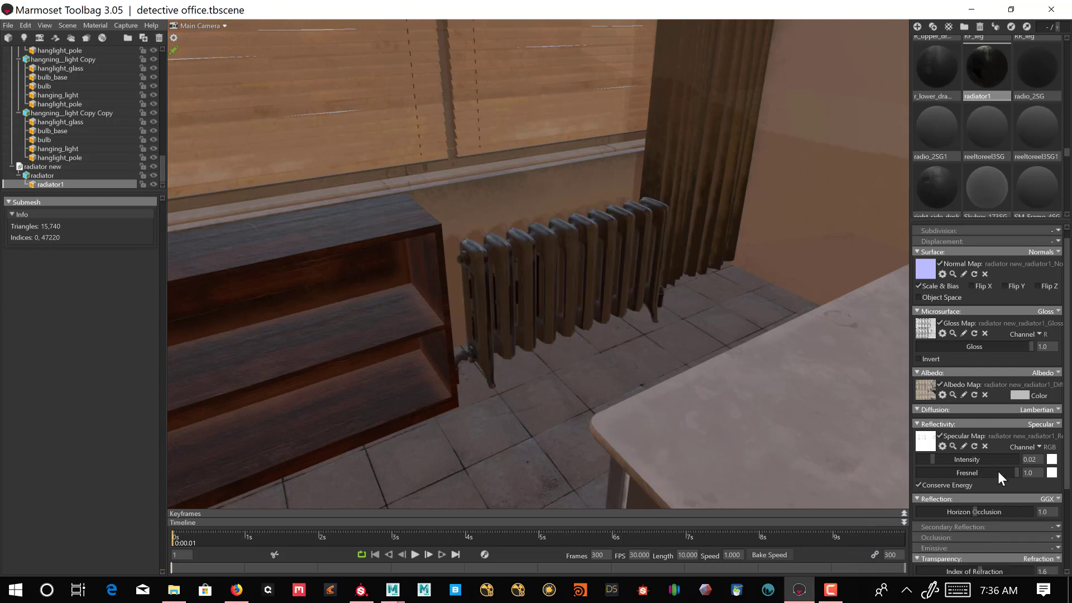
scroll(997, 475, "down", 3)
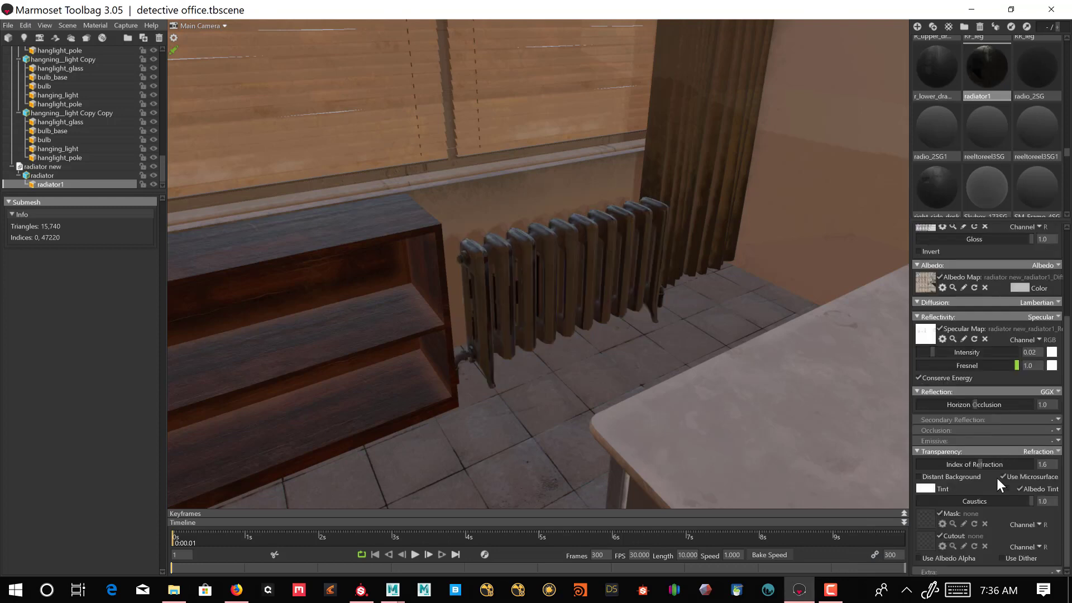
left_click(927, 516)
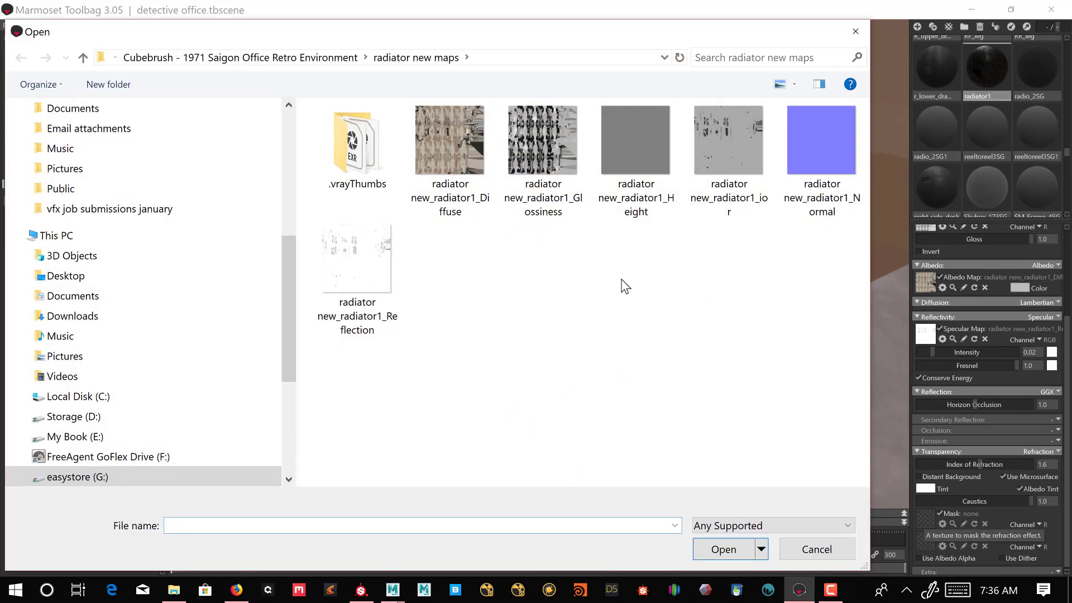
left_click(716, 156)
double_click(716, 156)
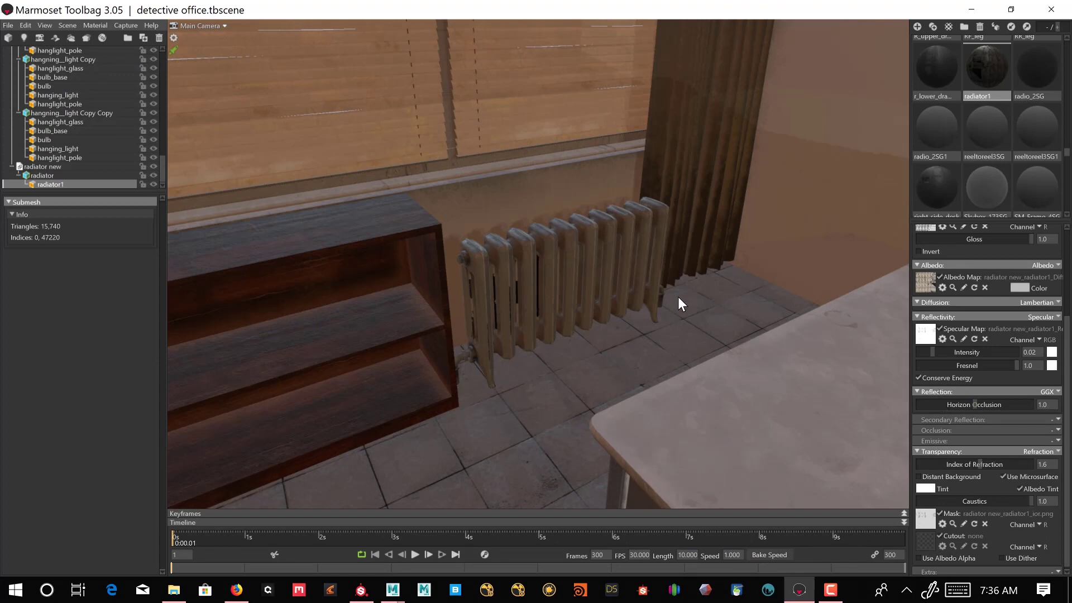
Examine the radiator's surface and paint chips up close and switch the viewport to full-quality rendering.
left_click_drag(640, 287, 664, 216)
middle_click_drag(664, 216, 667, 189)
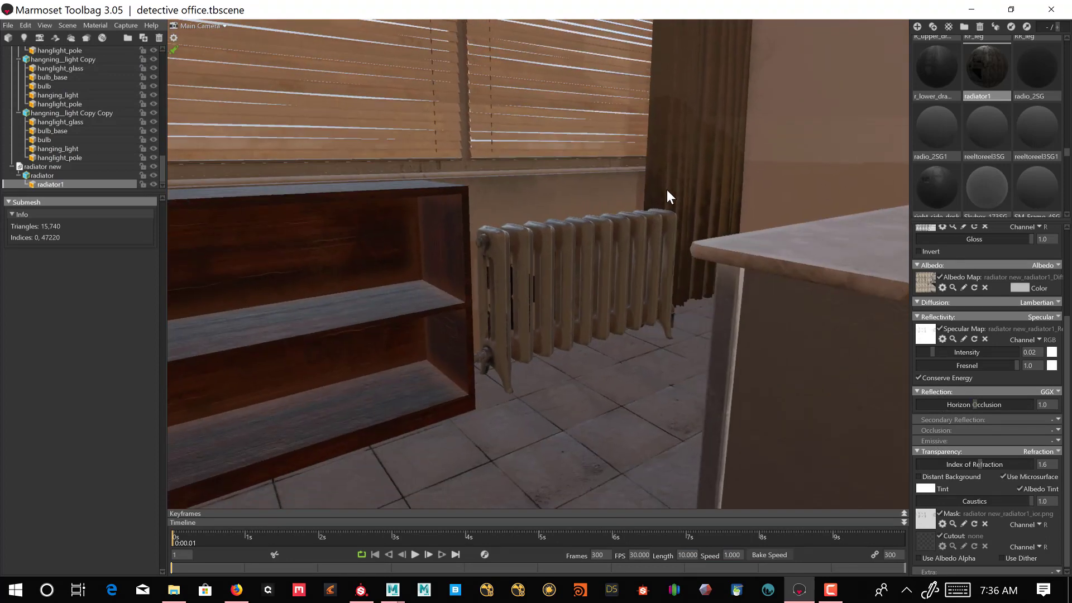
right_click_drag(667, 189, 697, 323)
middle_click_drag(697, 323, 680, 300)
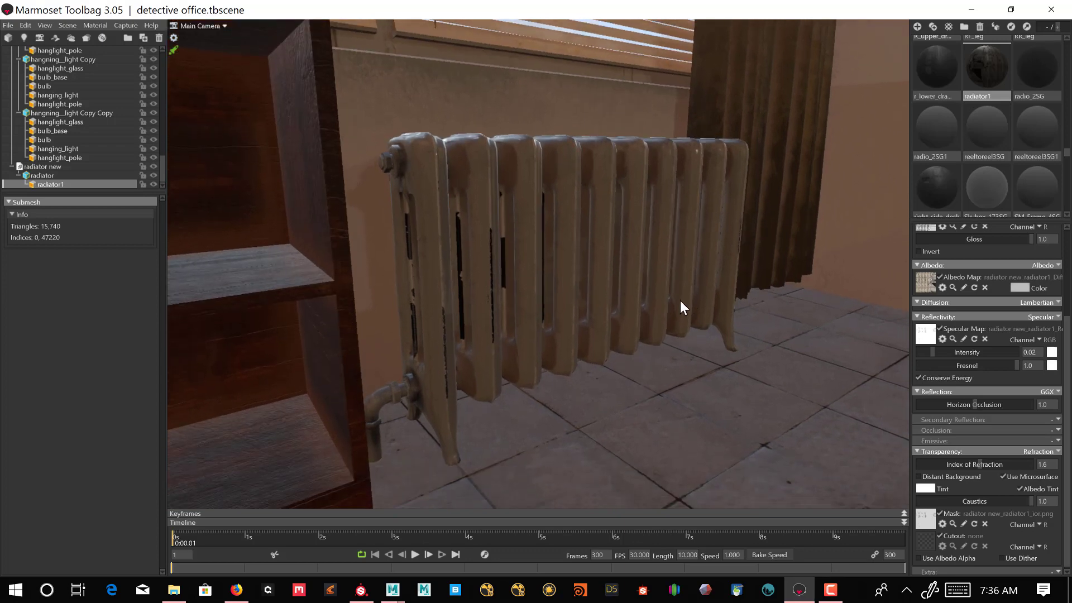
left_click_drag(550, 314, 547, 328)
middle_click_drag(547, 328, 537, 334)
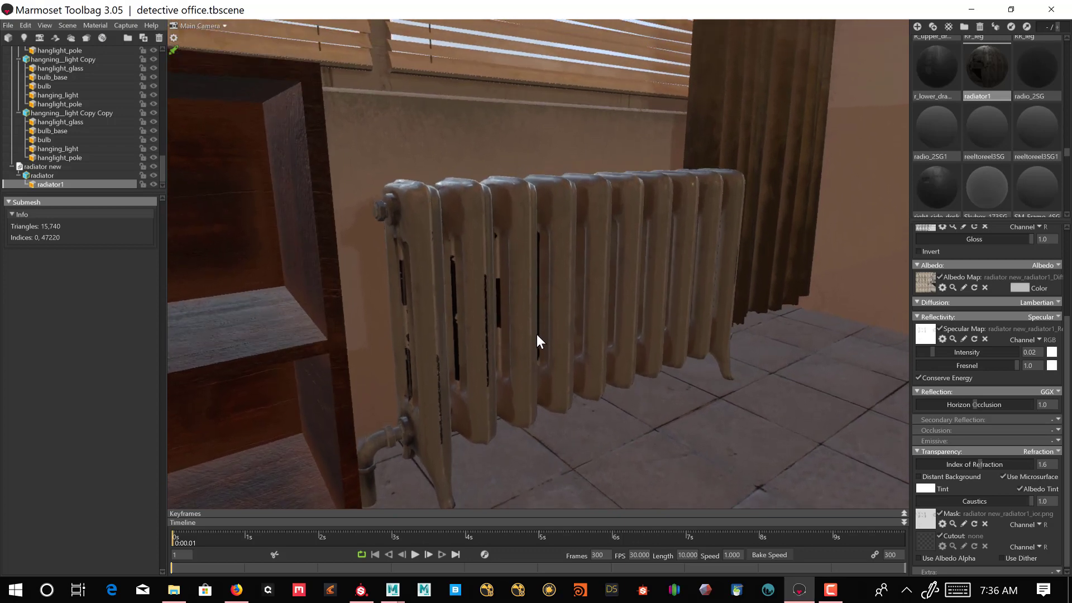
left_click_drag(537, 334, 541, 319)
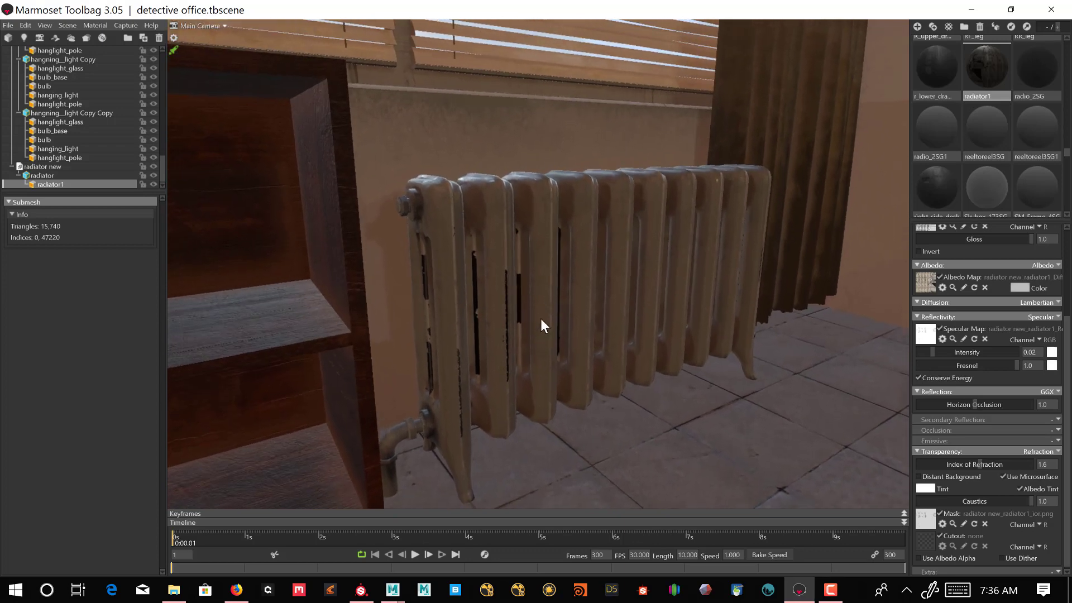
left_click(174, 50)
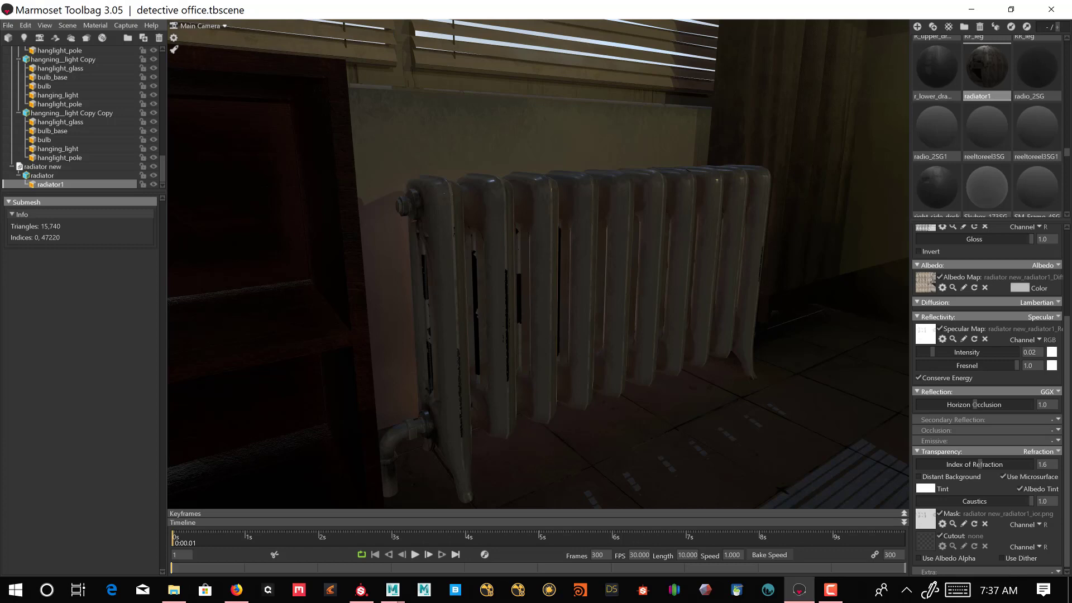
Set the index of refraction to 1.37, try a specular intensity of 0.279, and reduce the intensity to 0.023.
left_click(973, 464)
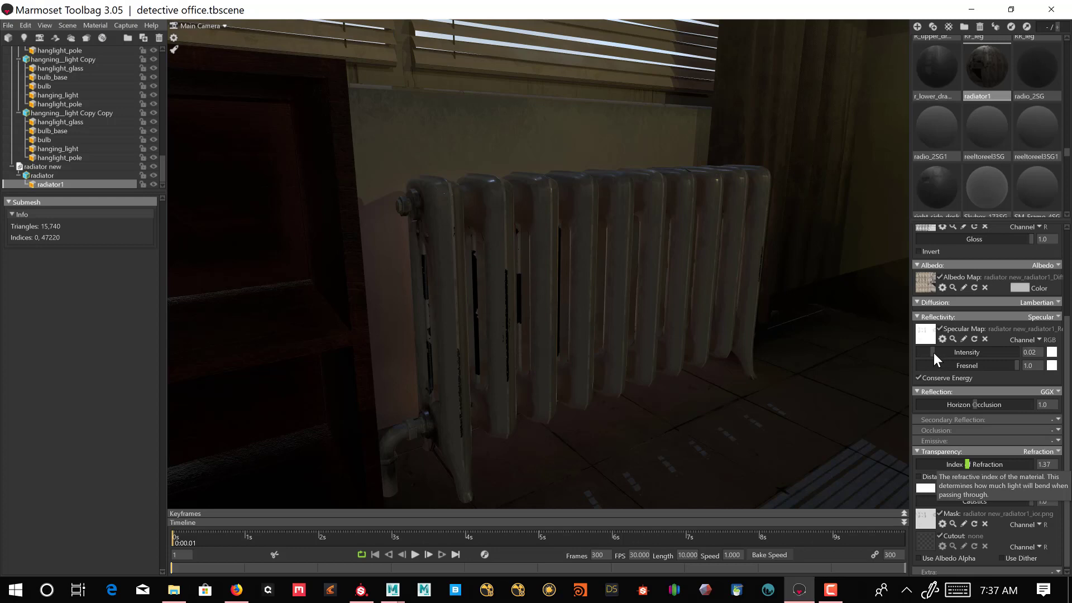
left_click_drag(934, 353, 971, 353)
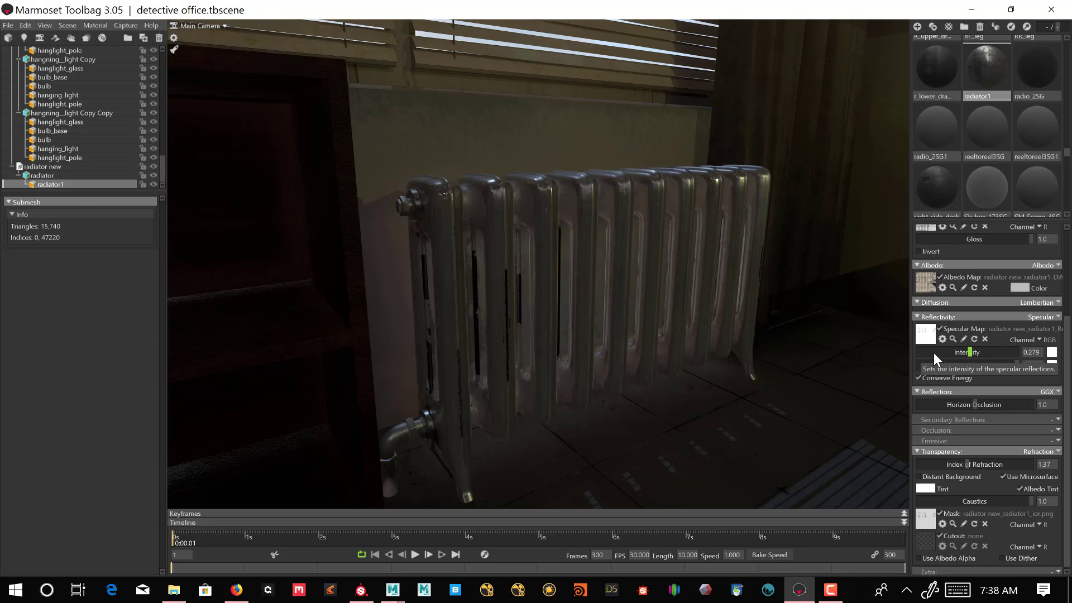
left_click(933, 353)
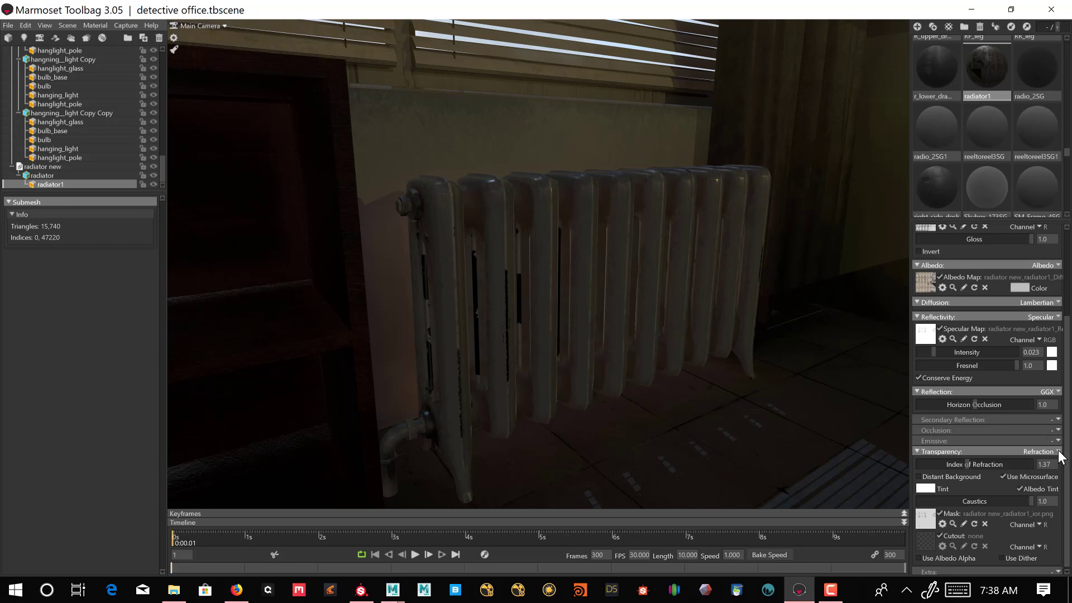
Switch the viewport back to the bright fast preview and set the radiator1 material's transparency to None.
left_click(1059, 452)
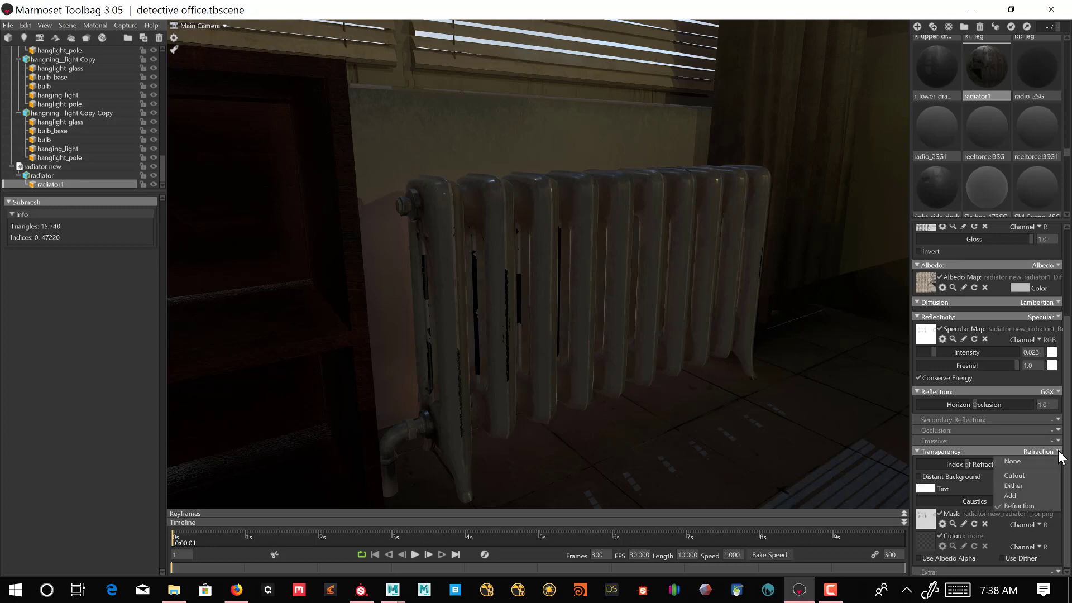
left_click(1040, 459)
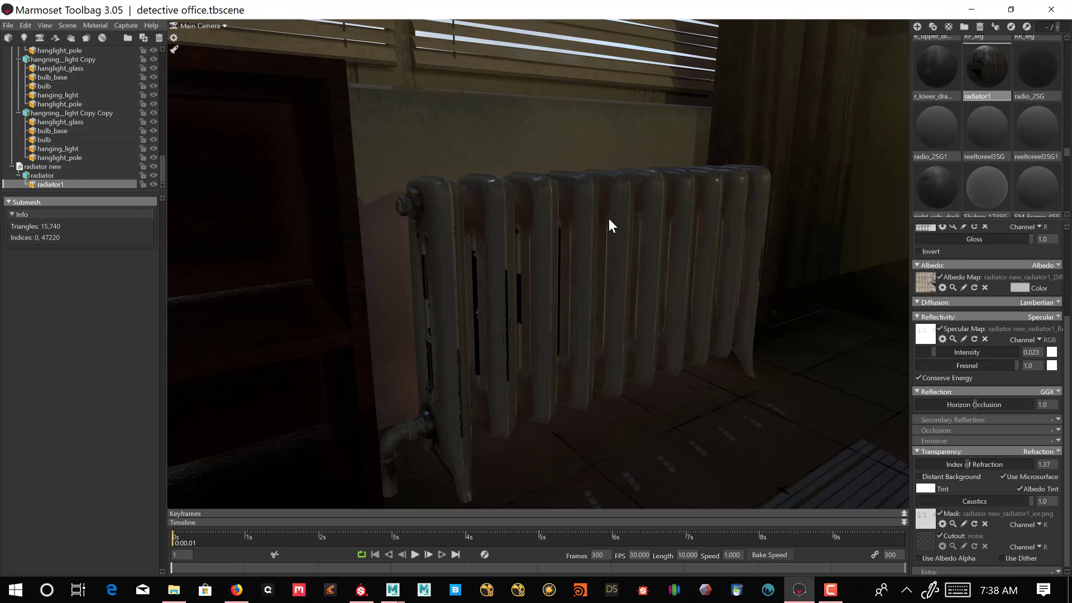
left_click(173, 52)
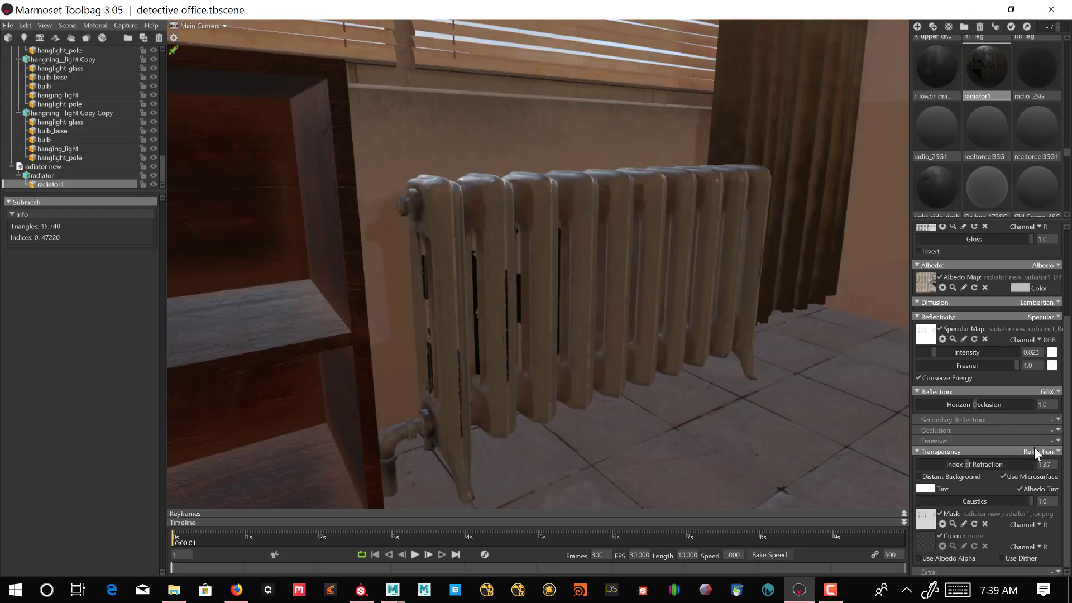
left_click(1056, 453)
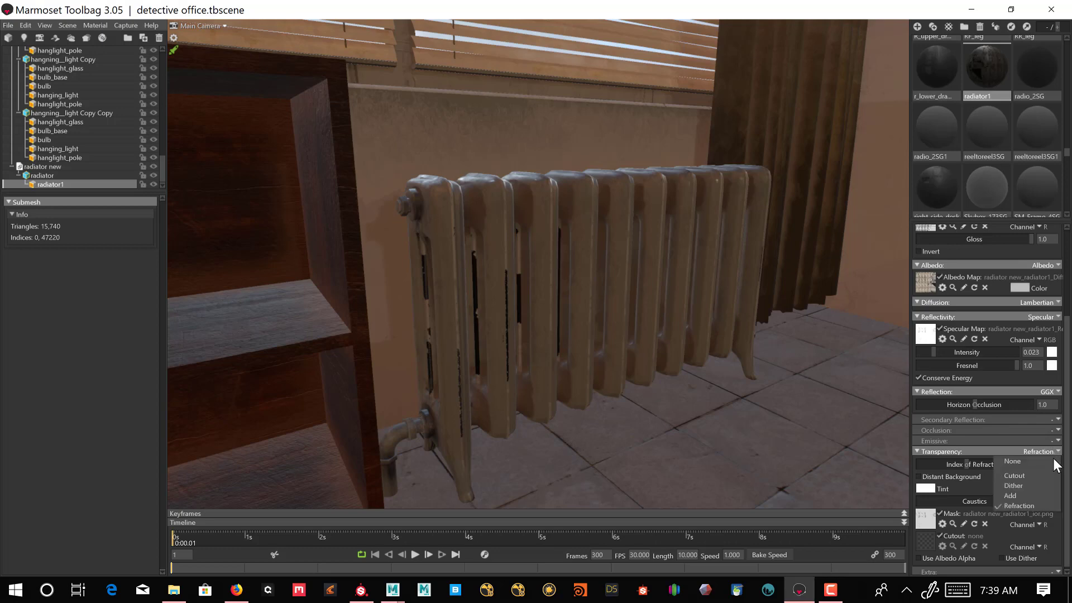
left_click(1053, 461)
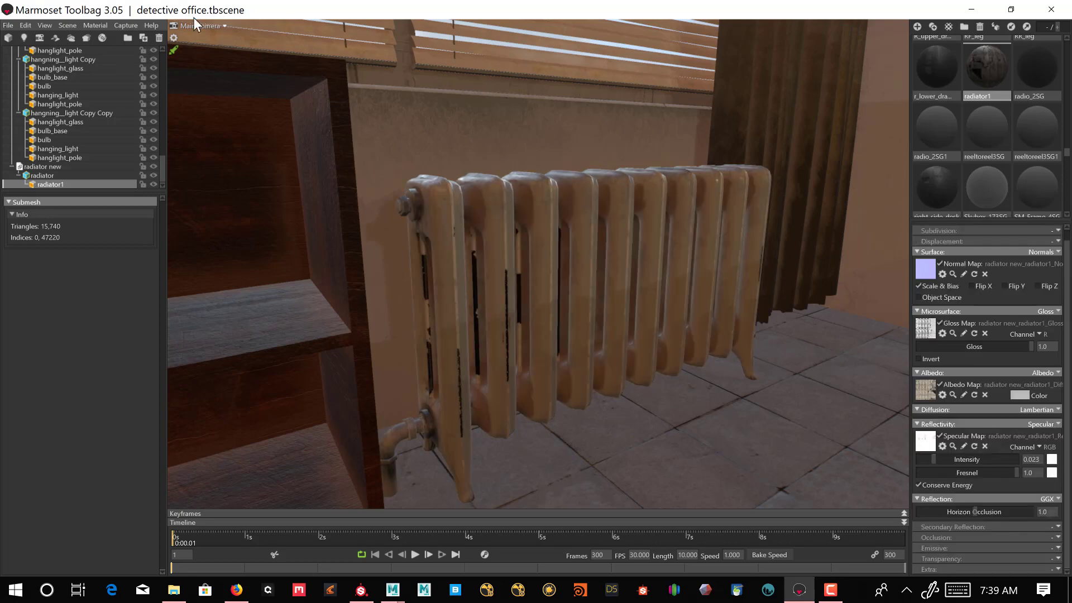
Try Metalness reflectivity on the radiator1 material and toggle inversion of its metalness map.
left_click(175, 50)
left_click(1059, 425)
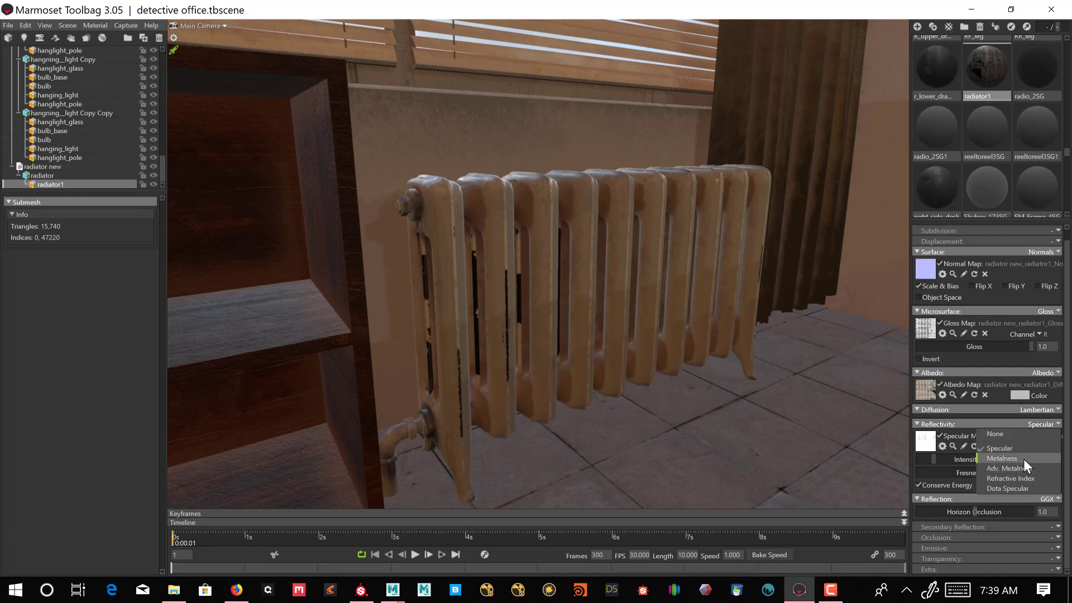
left_click(1005, 459)
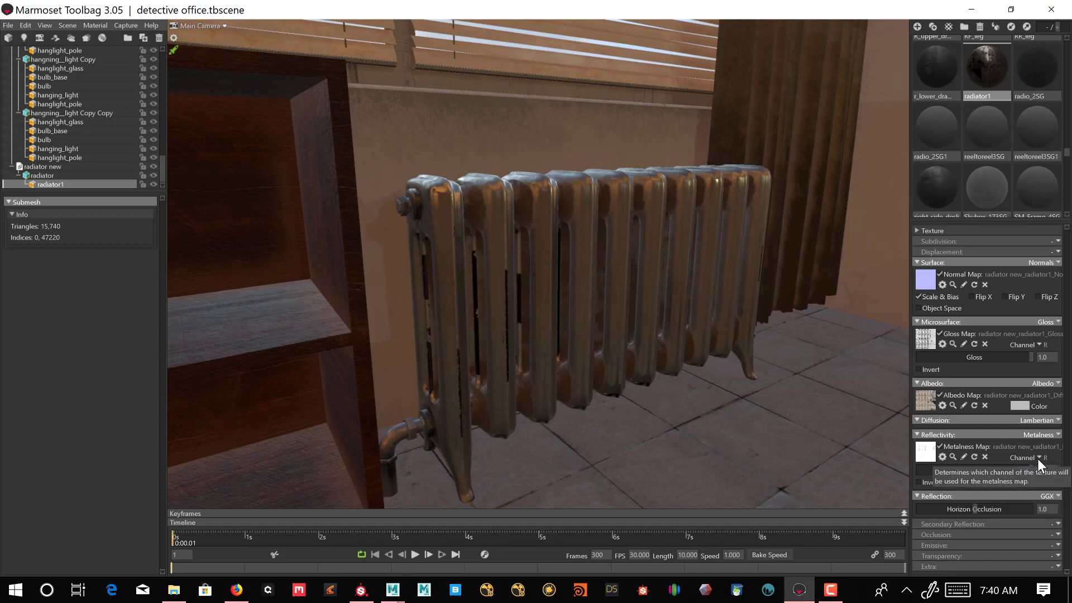
left_click(937, 479)
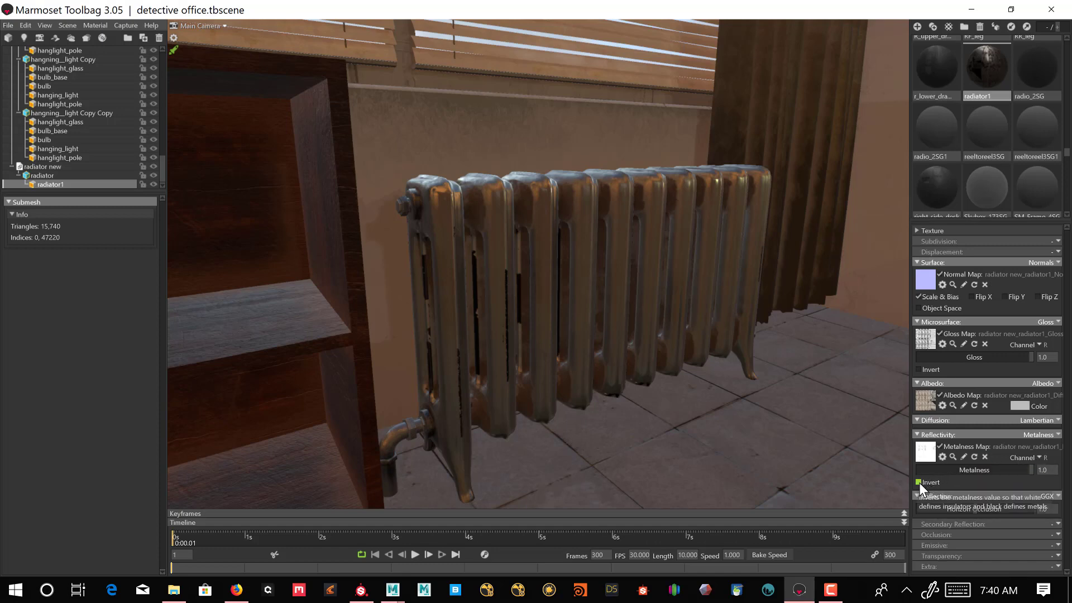
left_click(919, 482)
left_click(920, 482)
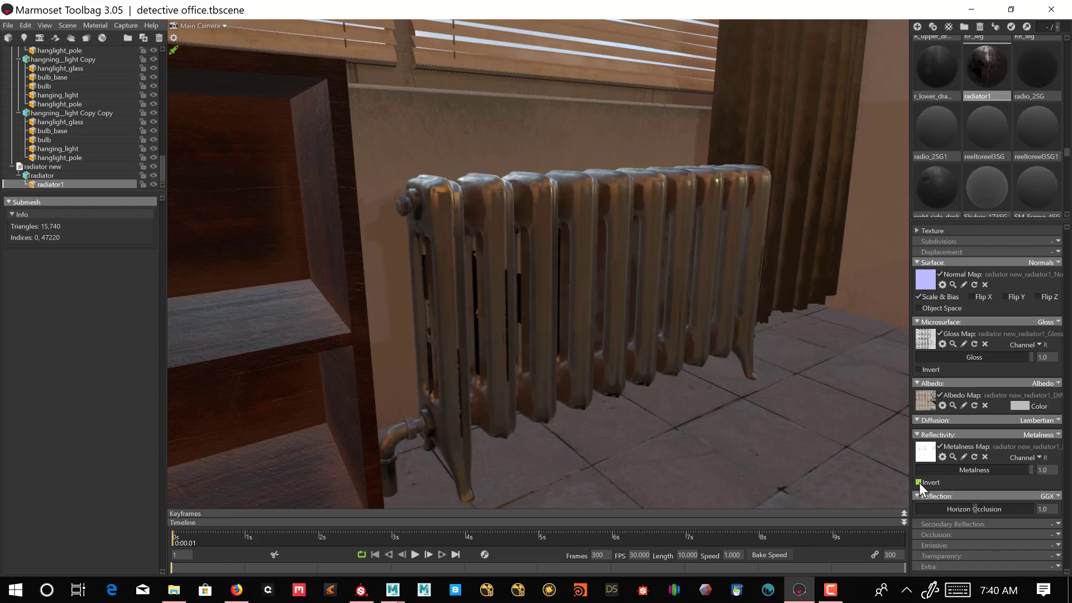
left_click(919, 483)
left_click(920, 483)
Set the radiator1 material's gloss to 0.752 and return the viewport to the bright fast preview.
left_click(1057, 421)
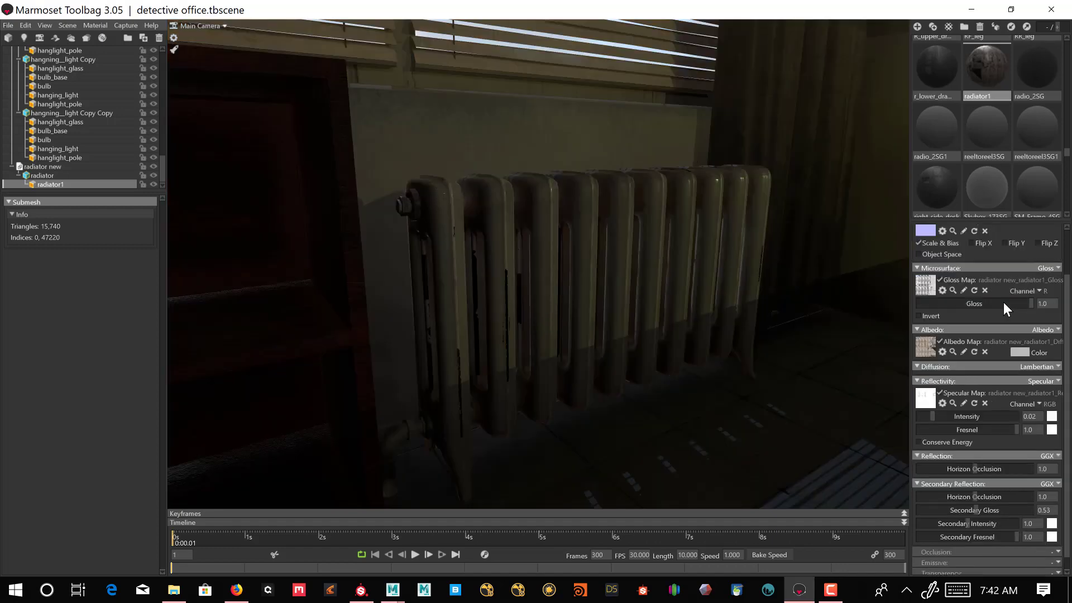
left_click(1003, 304)
left_click(175, 50)
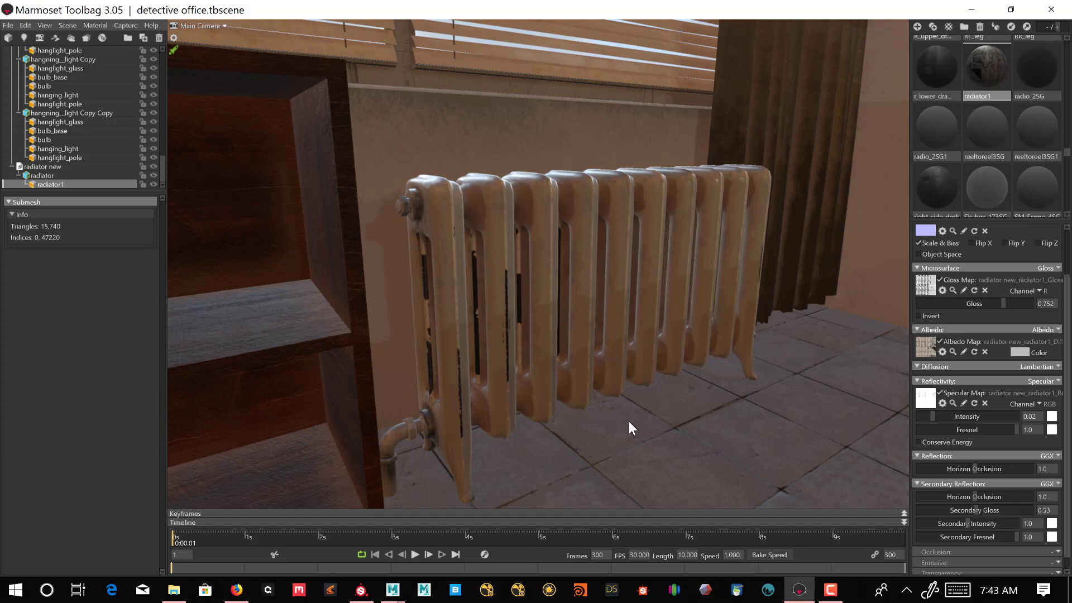
Examine the bookcase and filing cabinet beside the radiator, including the cabinet's label frames, handles and lock.
right_click_drag(652, 369, 480, 212)
middle_click_drag(640, 297, 634, 235)
right_click_drag(539, 193, 461, 149)
middle_click_drag(462, 149, 540, 176)
left_click_drag(541, 176, 438, 229)
middle_click_drag(437, 229, 375, 211)
left_click_drag(376, 212, 397, 221)
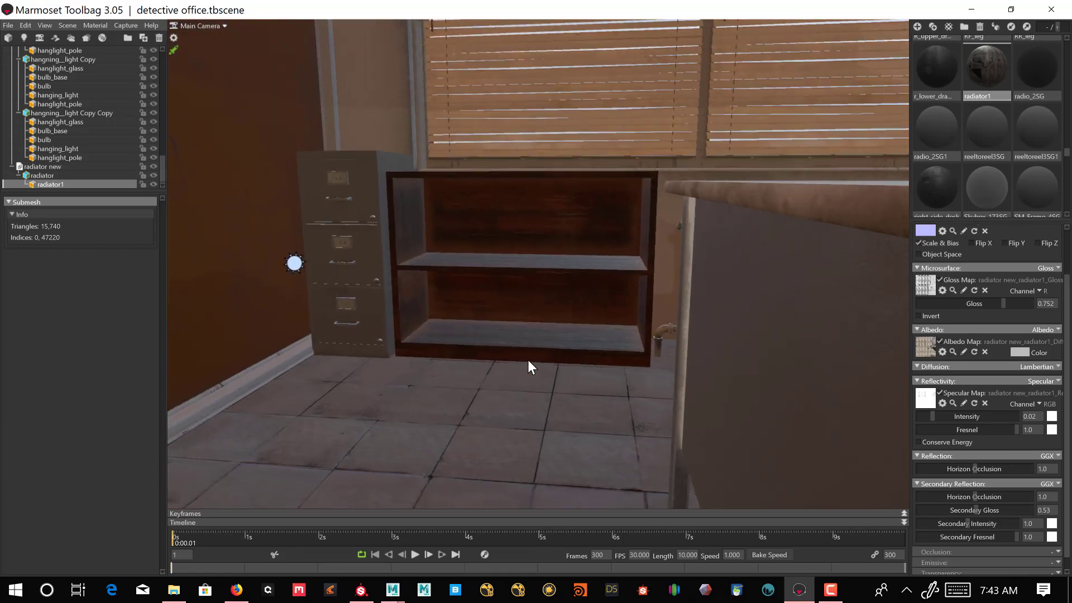
right_click_drag(528, 360, 447, 268)
middle_click_drag(447, 269, 547, 340)
right_click_drag(547, 340, 528, 296)
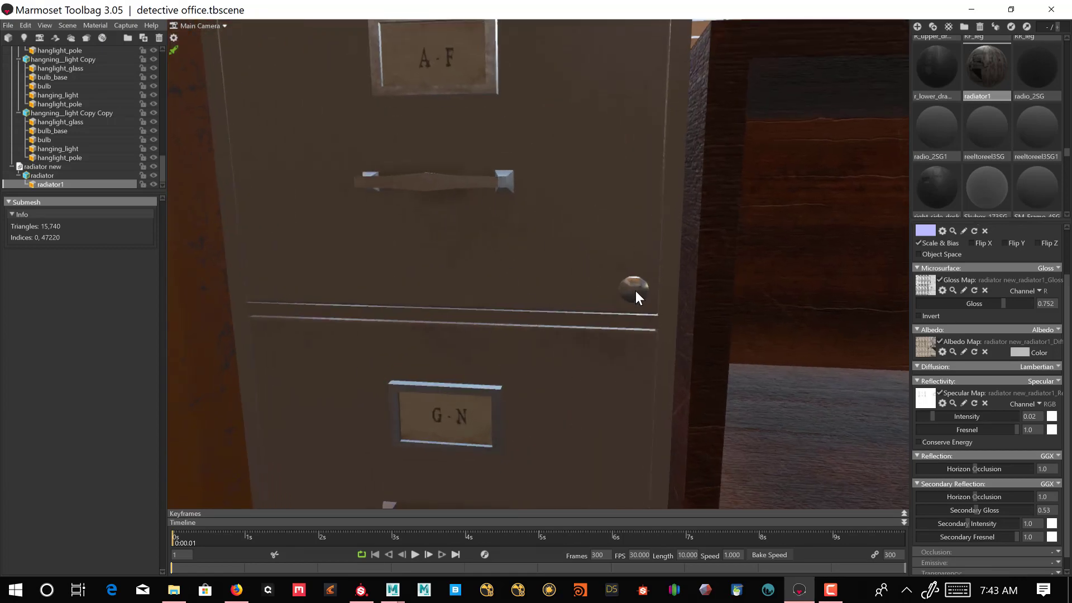
right_click_drag(634, 291, 572, 266)
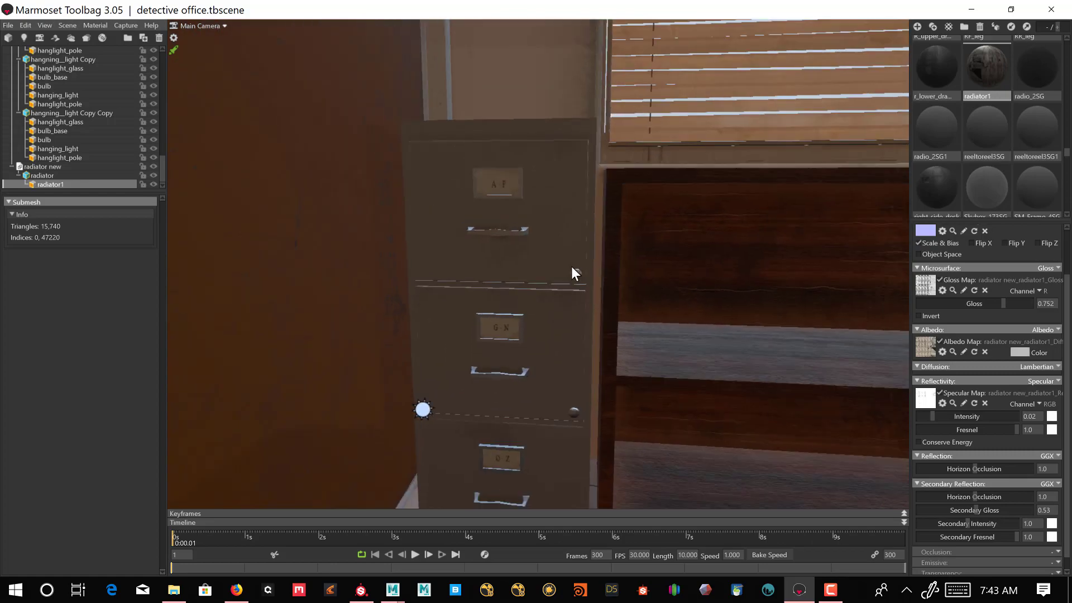
Examine the radiator's front, worn paint edges and pipes from close up and from farther back.
middle_click_drag(571, 266, 468, 213)
middle_click_drag(656, 237, 610, 259)
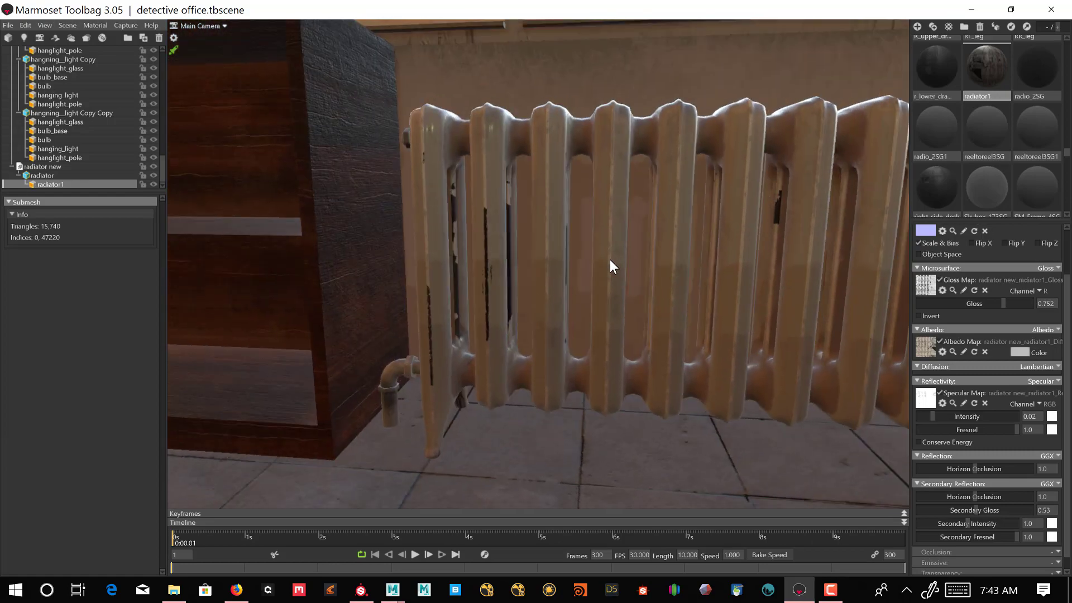
left_click_drag(610, 259, 560, 303)
right_click_drag(560, 303, 477, 314)
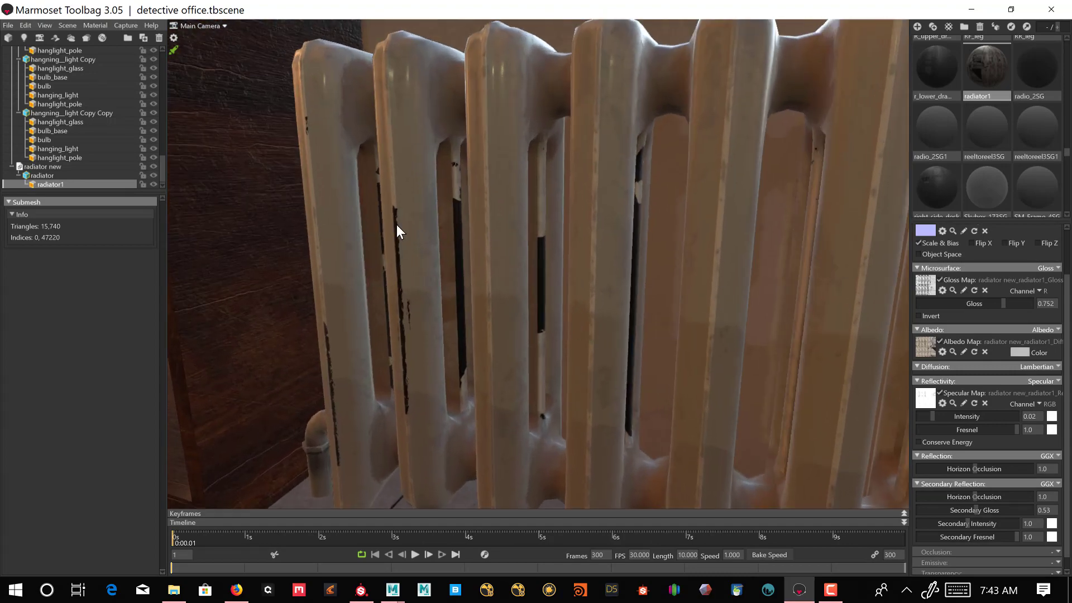
left_click_drag(407, 286, 453, 263)
middle_click_drag(454, 264, 577, 317)
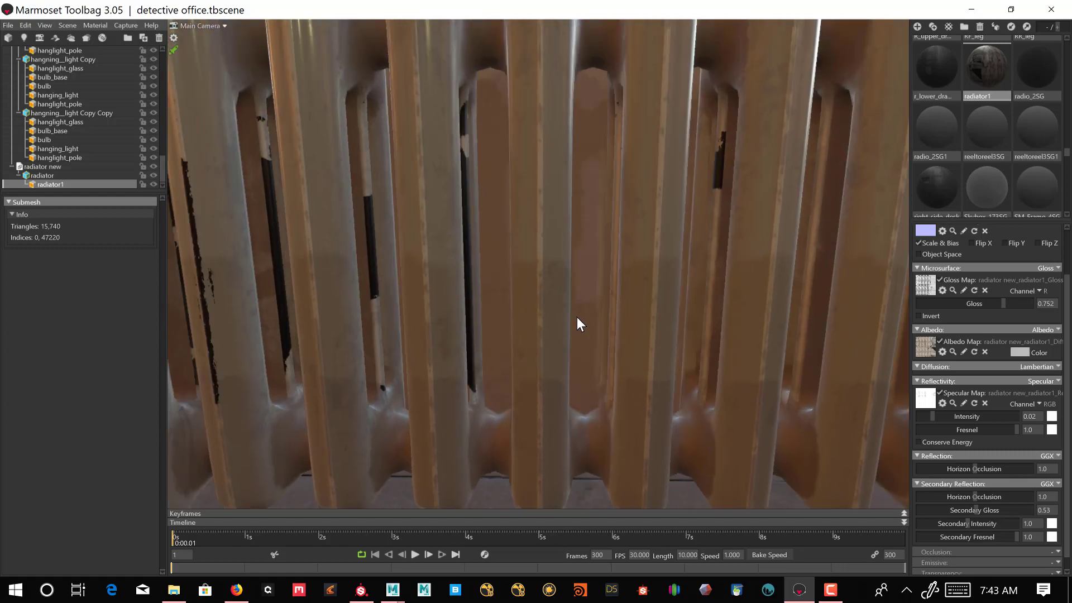
right_click_drag(577, 317, 363, 246)
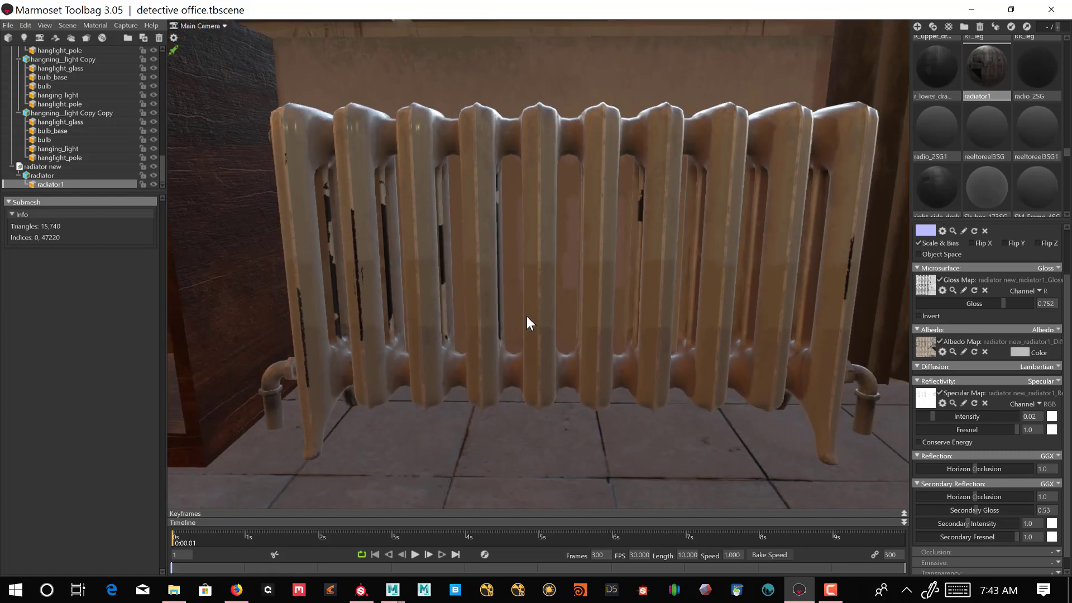
left_click_drag(527, 316, 528, 324)
right_click_drag(528, 324, 385, 252)
right_click_drag(576, 341, 534, 330)
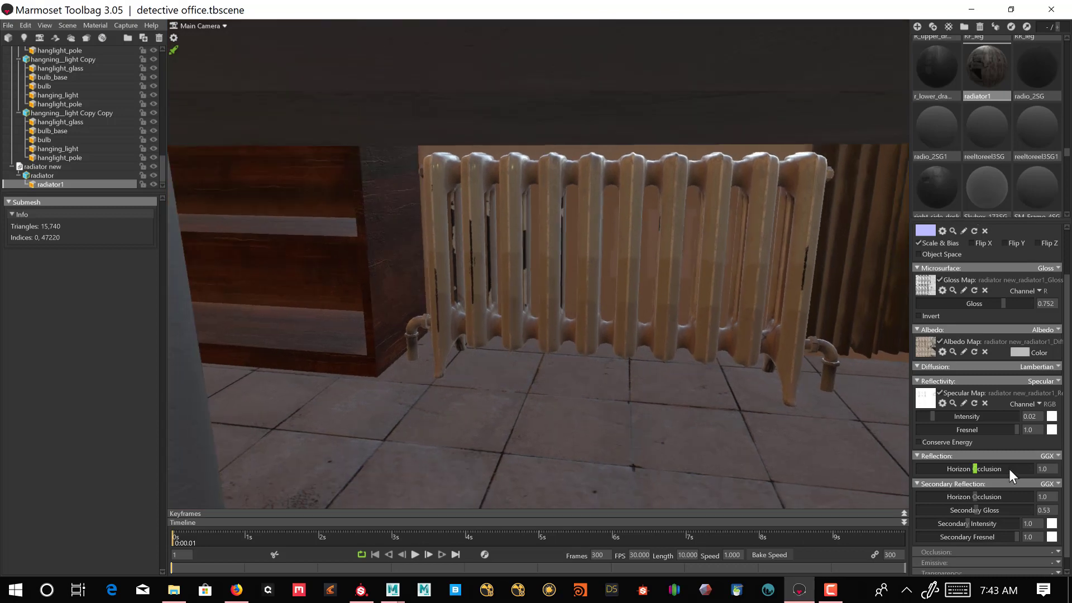
Set the radiator1 material's secondary reflection to None and view the whole office in full-quality rendering.
left_click(1058, 485)
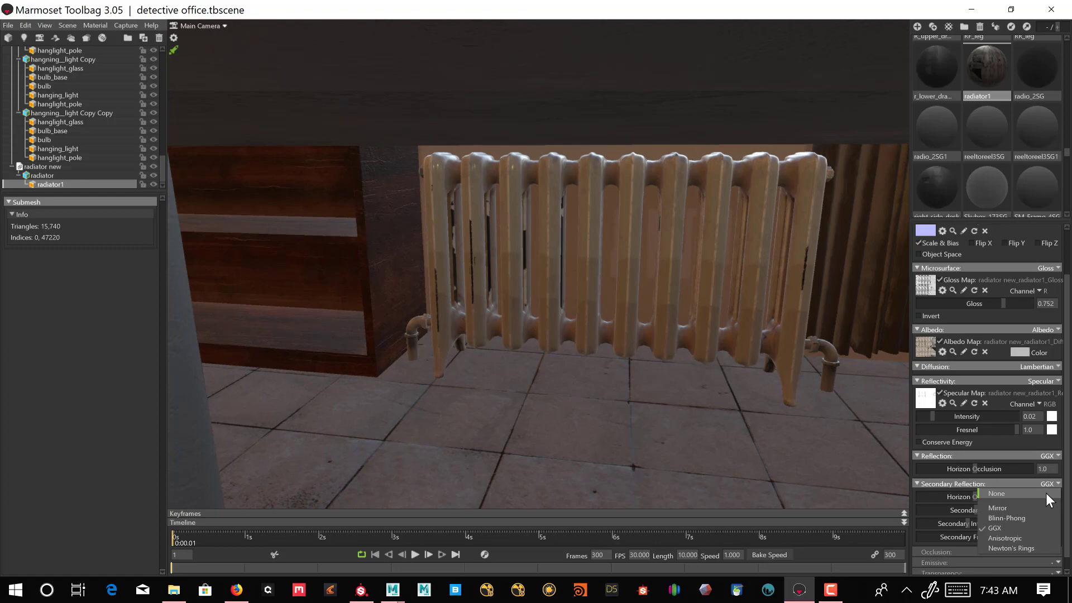
left_click(1046, 495)
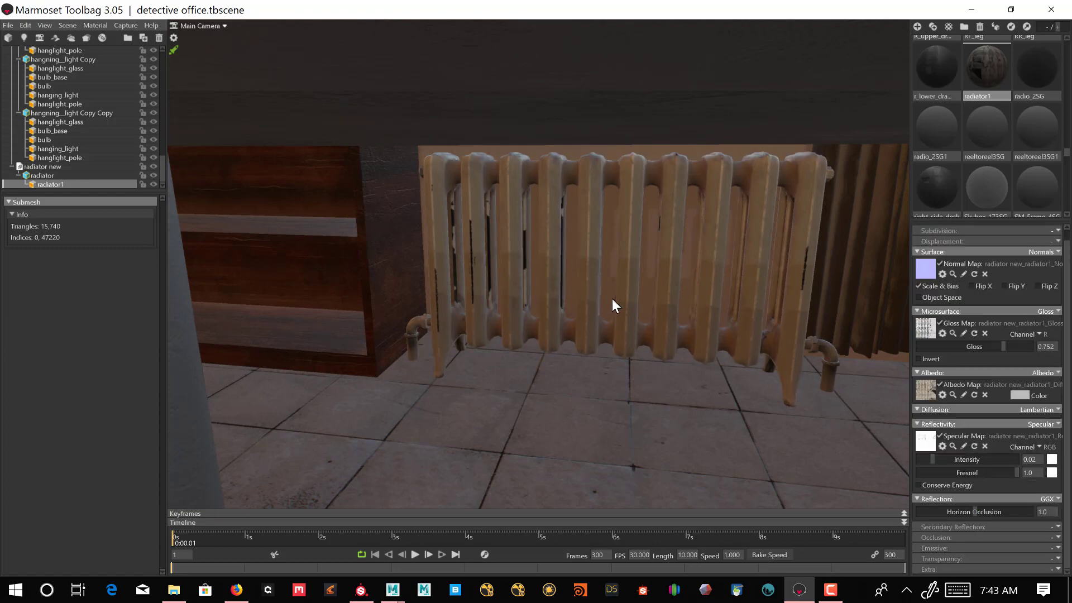
left_click_drag(612, 298, 343, 133)
left_click_drag(515, 240, 552, 300)
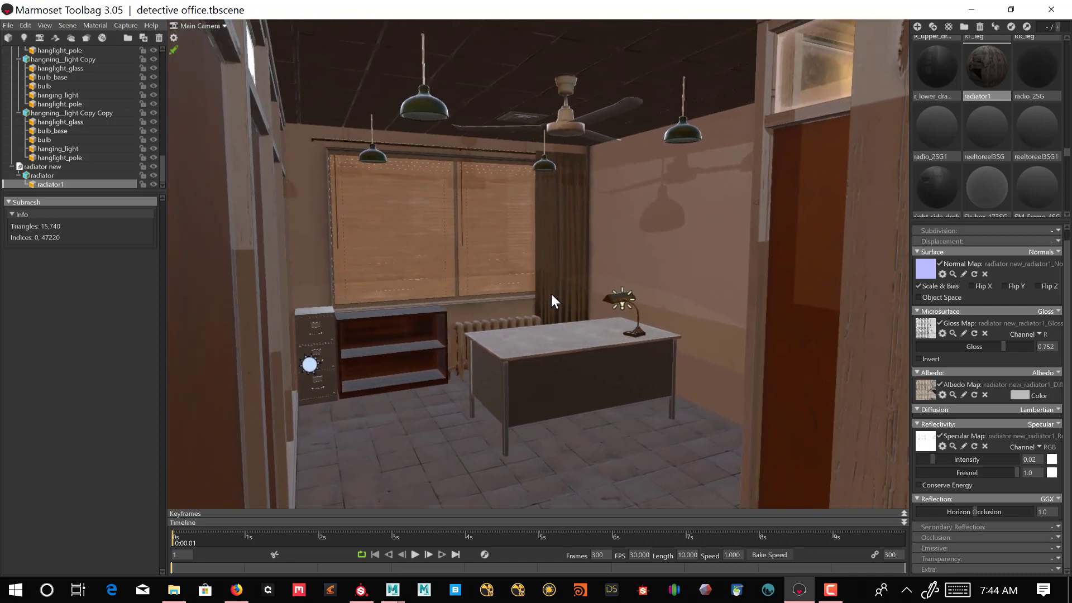
left_click(173, 50)
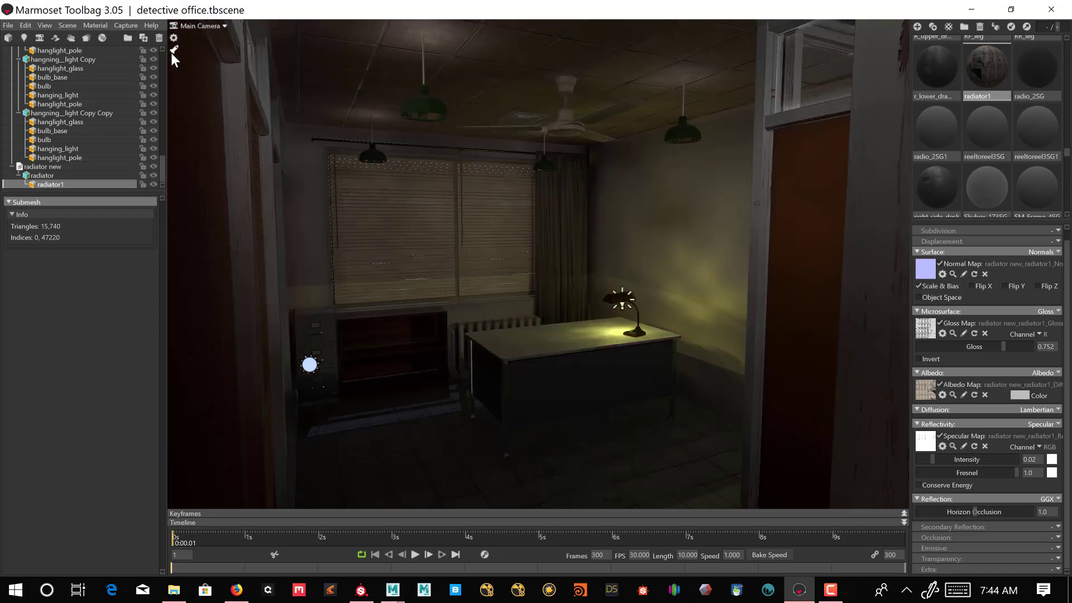